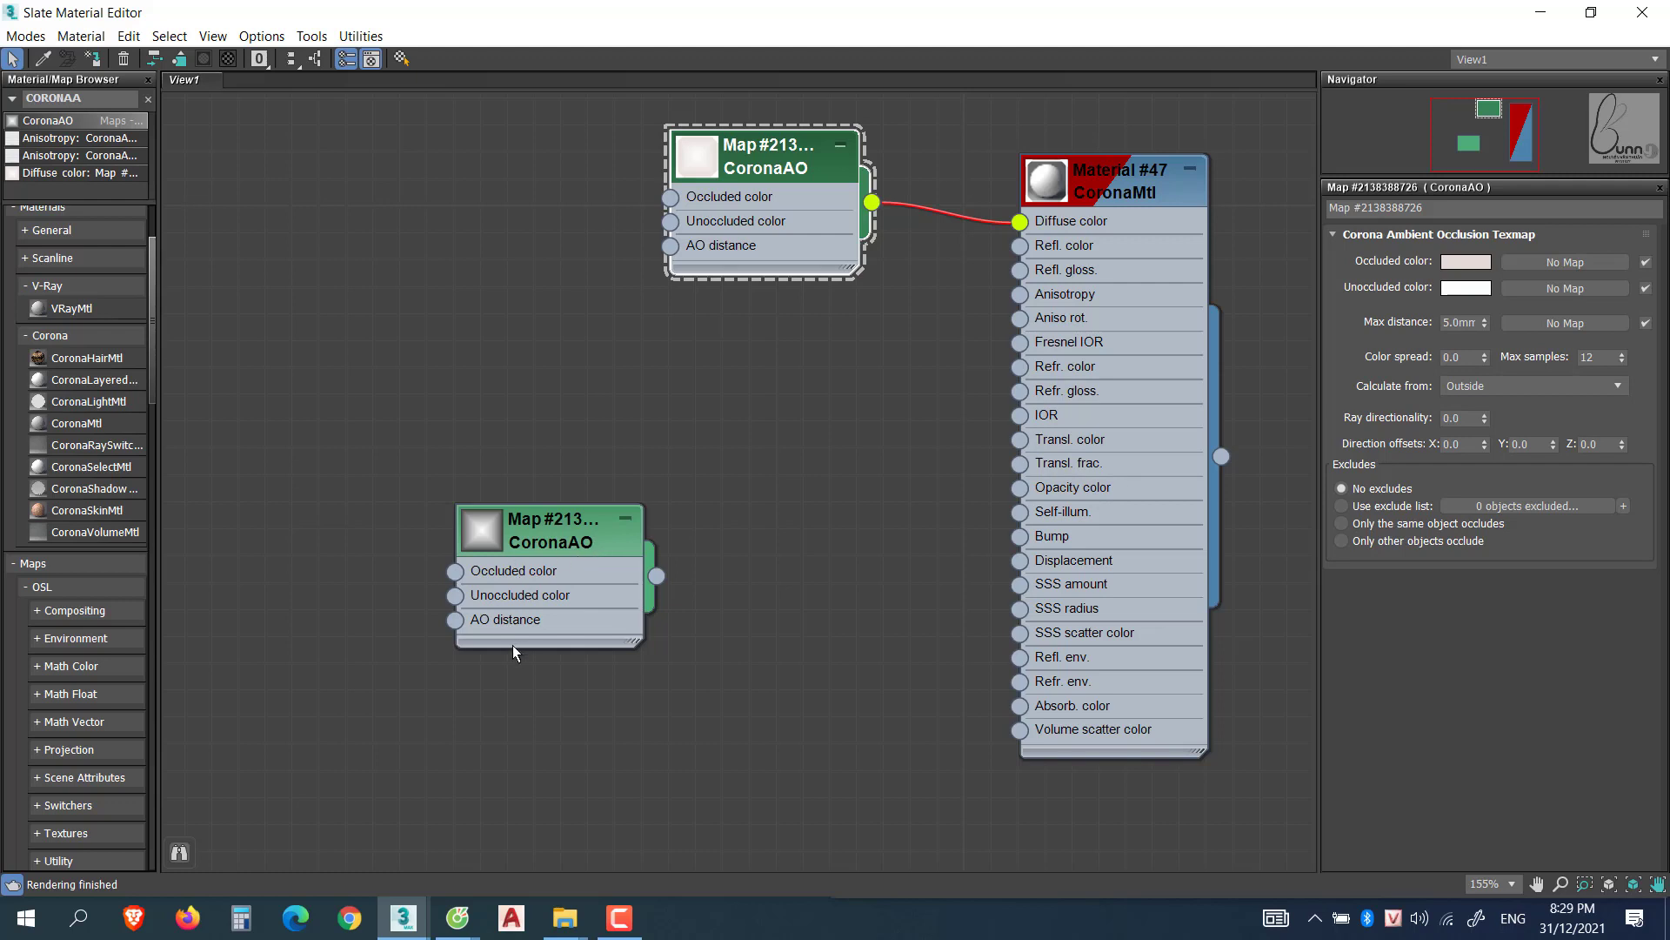
# Select the black-occluded CoronaAO map and move it next to the original CoronaAO node.
pyautogui.click(564, 548)
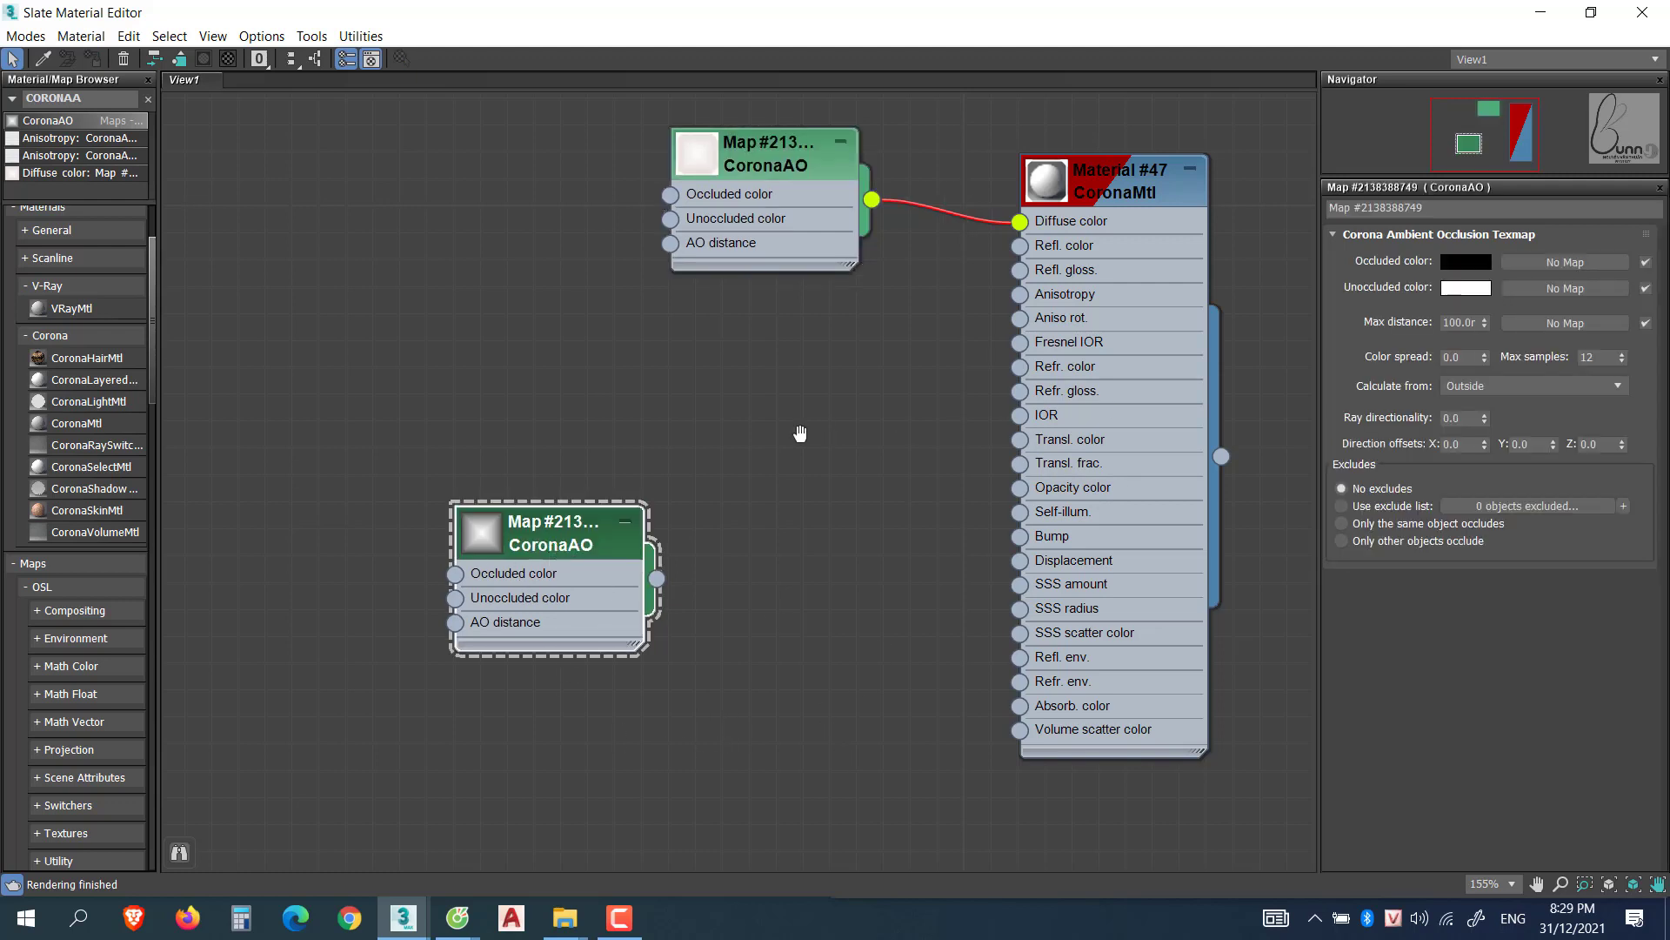
pyautogui.moveTo(798, 432); pyautogui.dragTo(752, 475, button='middle')
pyautogui.moveTo(516, 590); pyautogui.dragTo(731, 539)
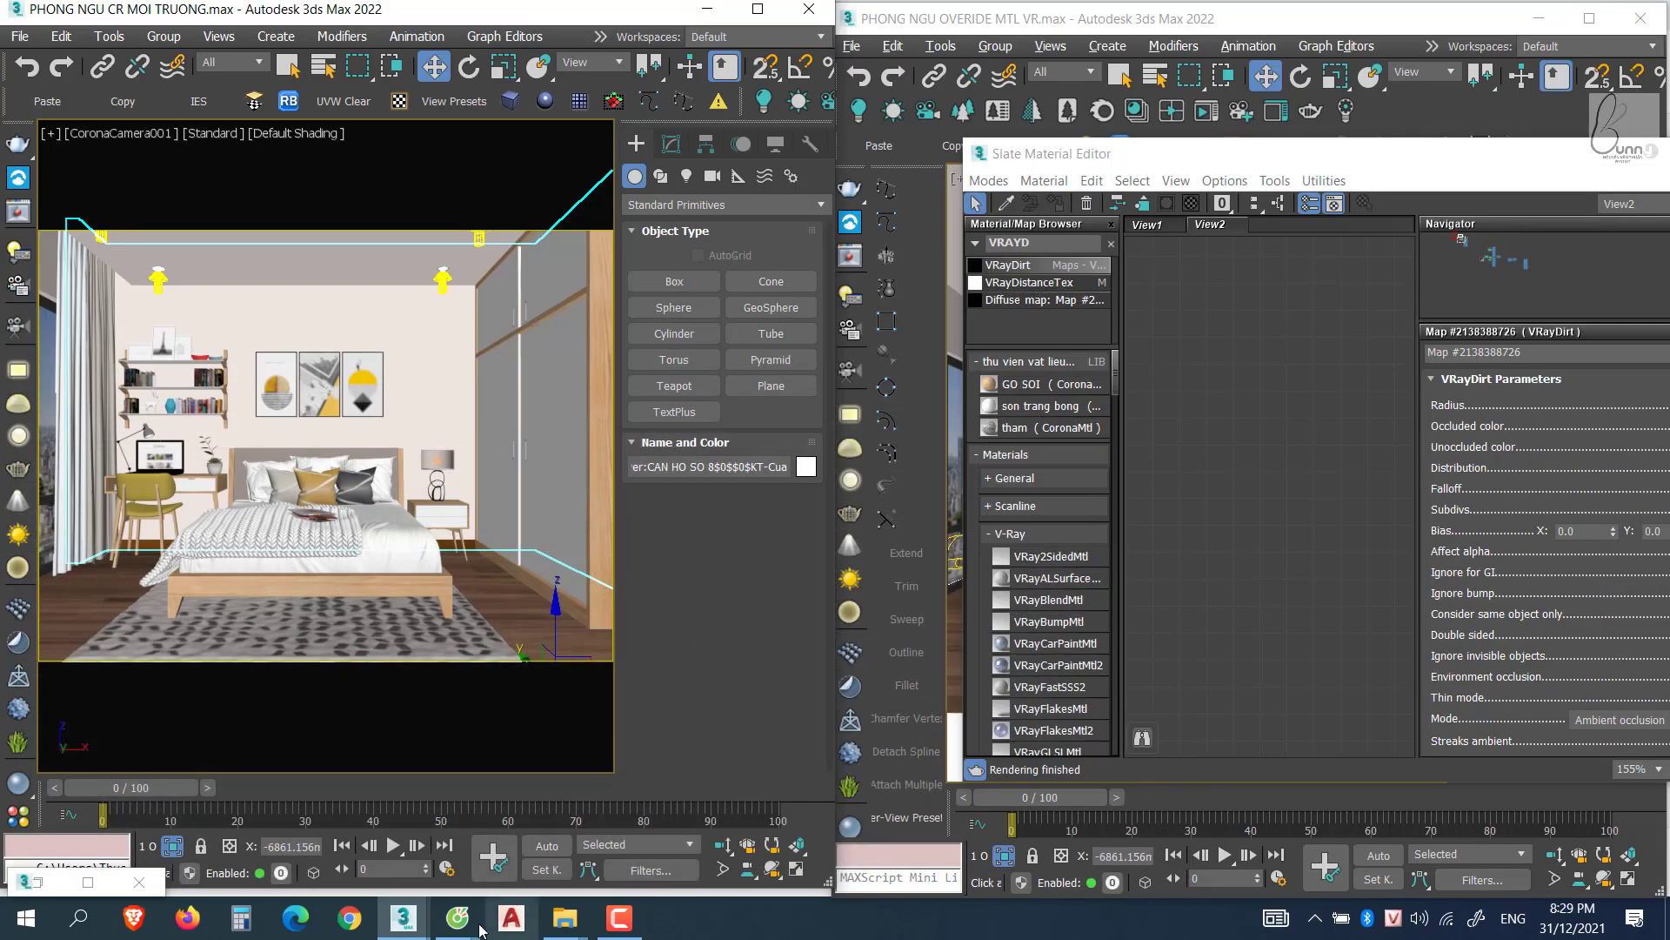
# Bring the Google Images neoclassical interior results to the front and scroll through them.
pyautogui.moveTo(458, 917)
pyautogui.click(344, 767)
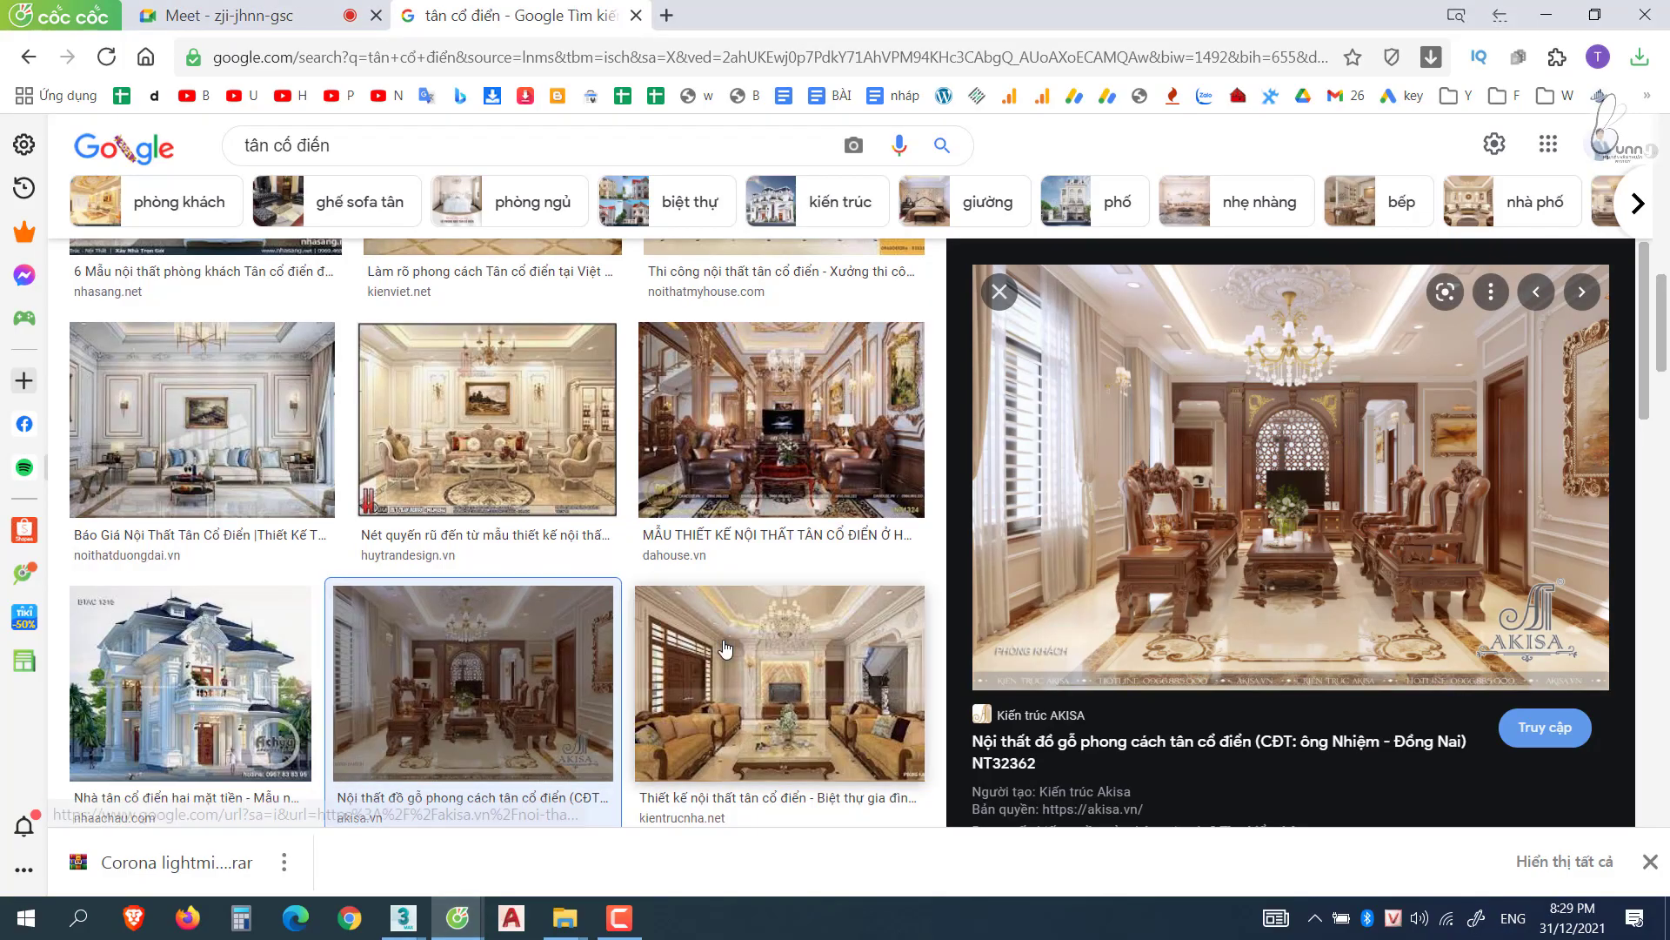
pyautogui.scroll(1, 722, 626)
pyautogui.scroll(3, 722, 627)
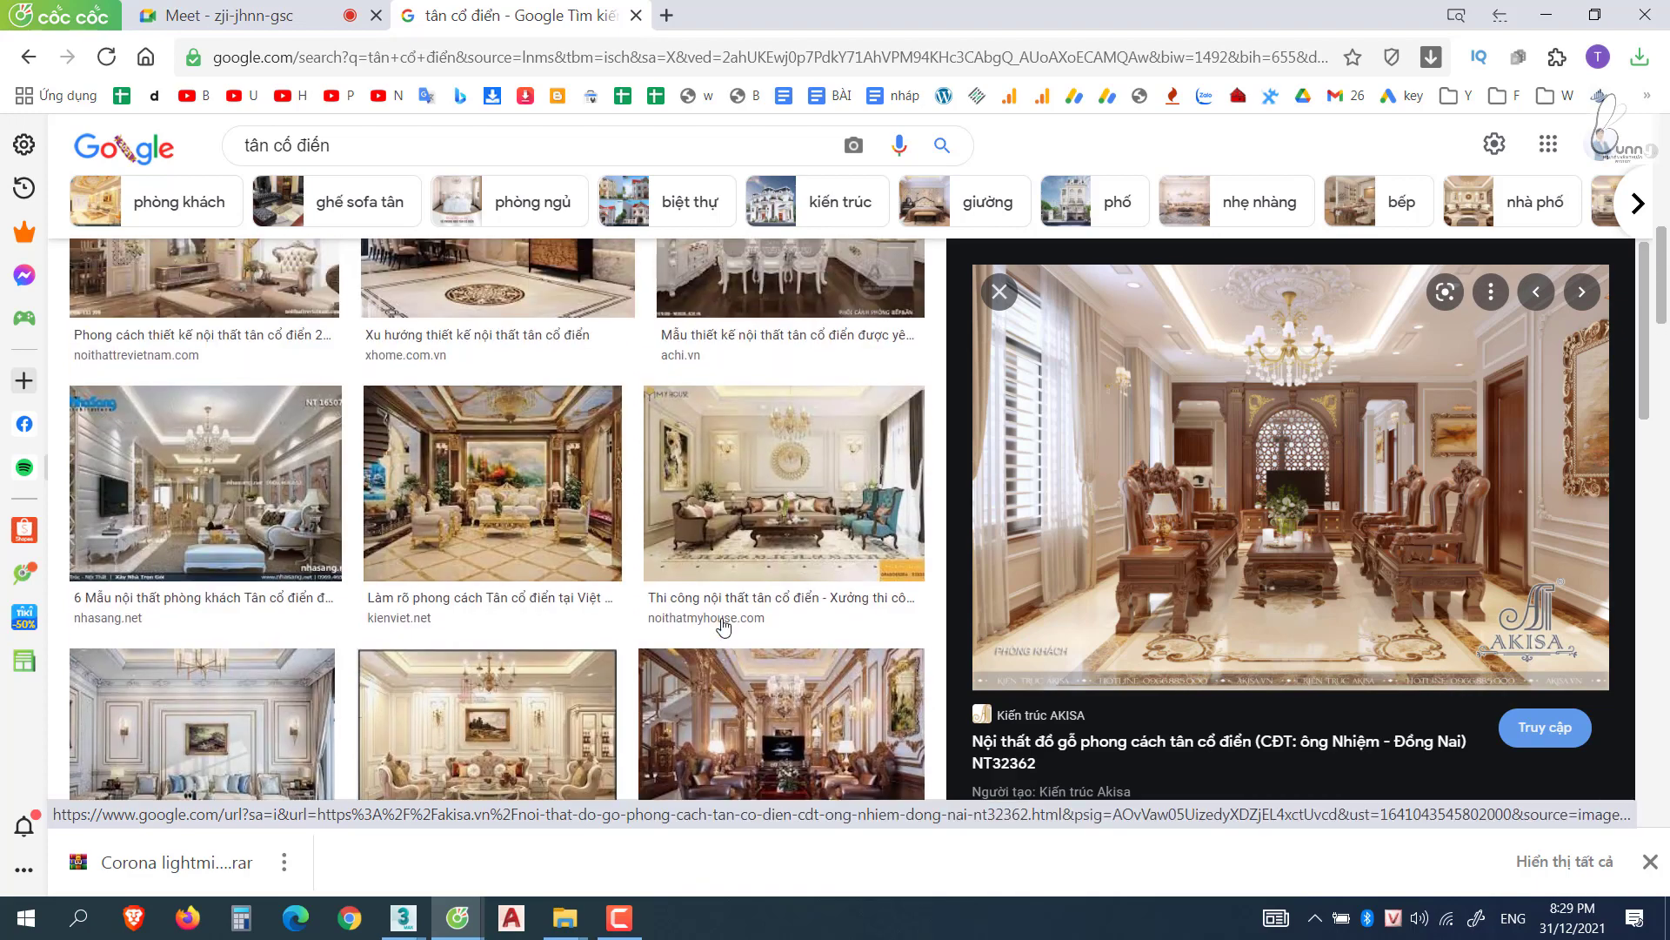
pyautogui.scroll(1, 722, 627)
pyautogui.scroll(-3, 722, 624)
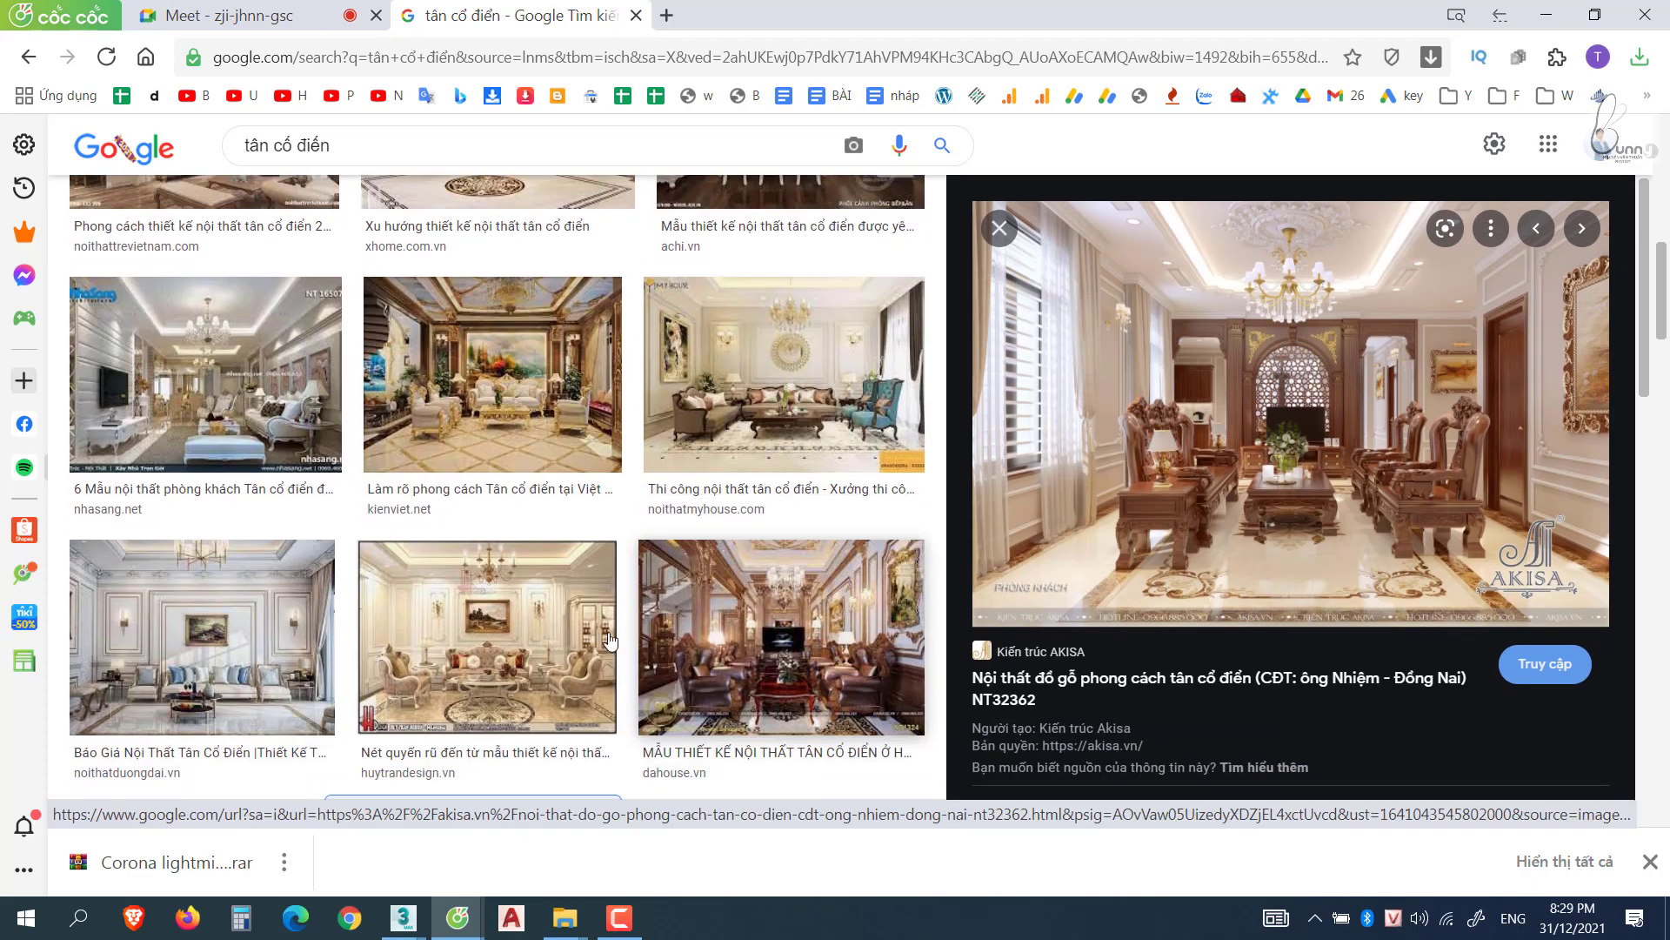
# Preview the huytrandesign, white-panelled and noithatmyhouse classical living room images.
pyautogui.click(514, 623)
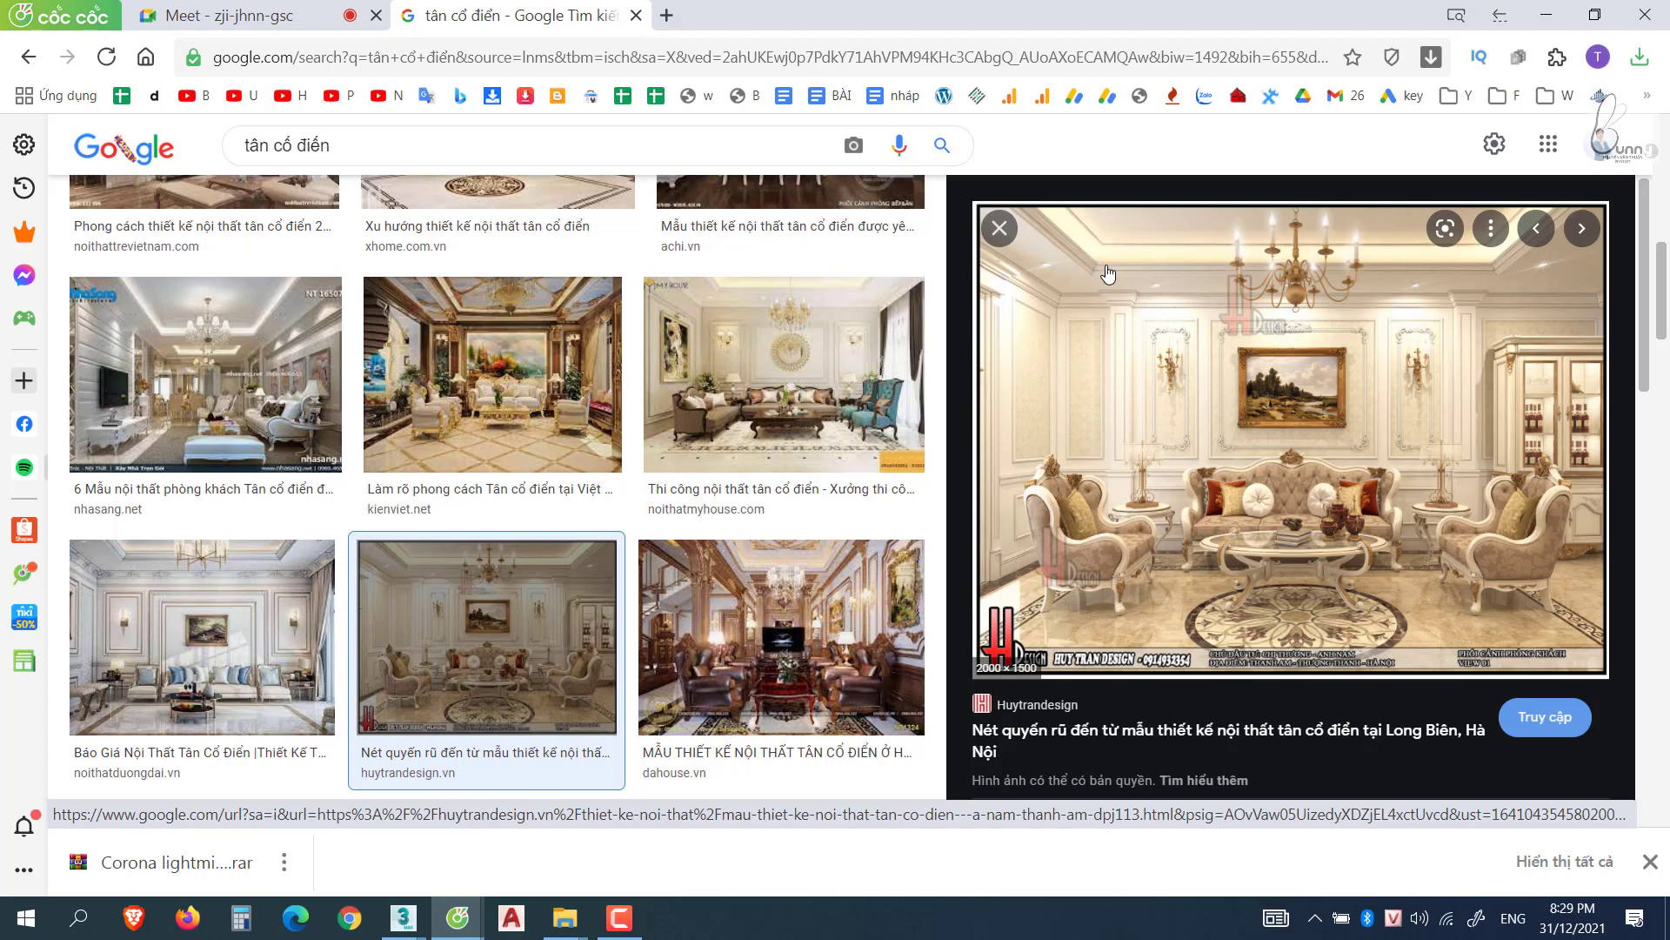
pyautogui.click(202, 635)
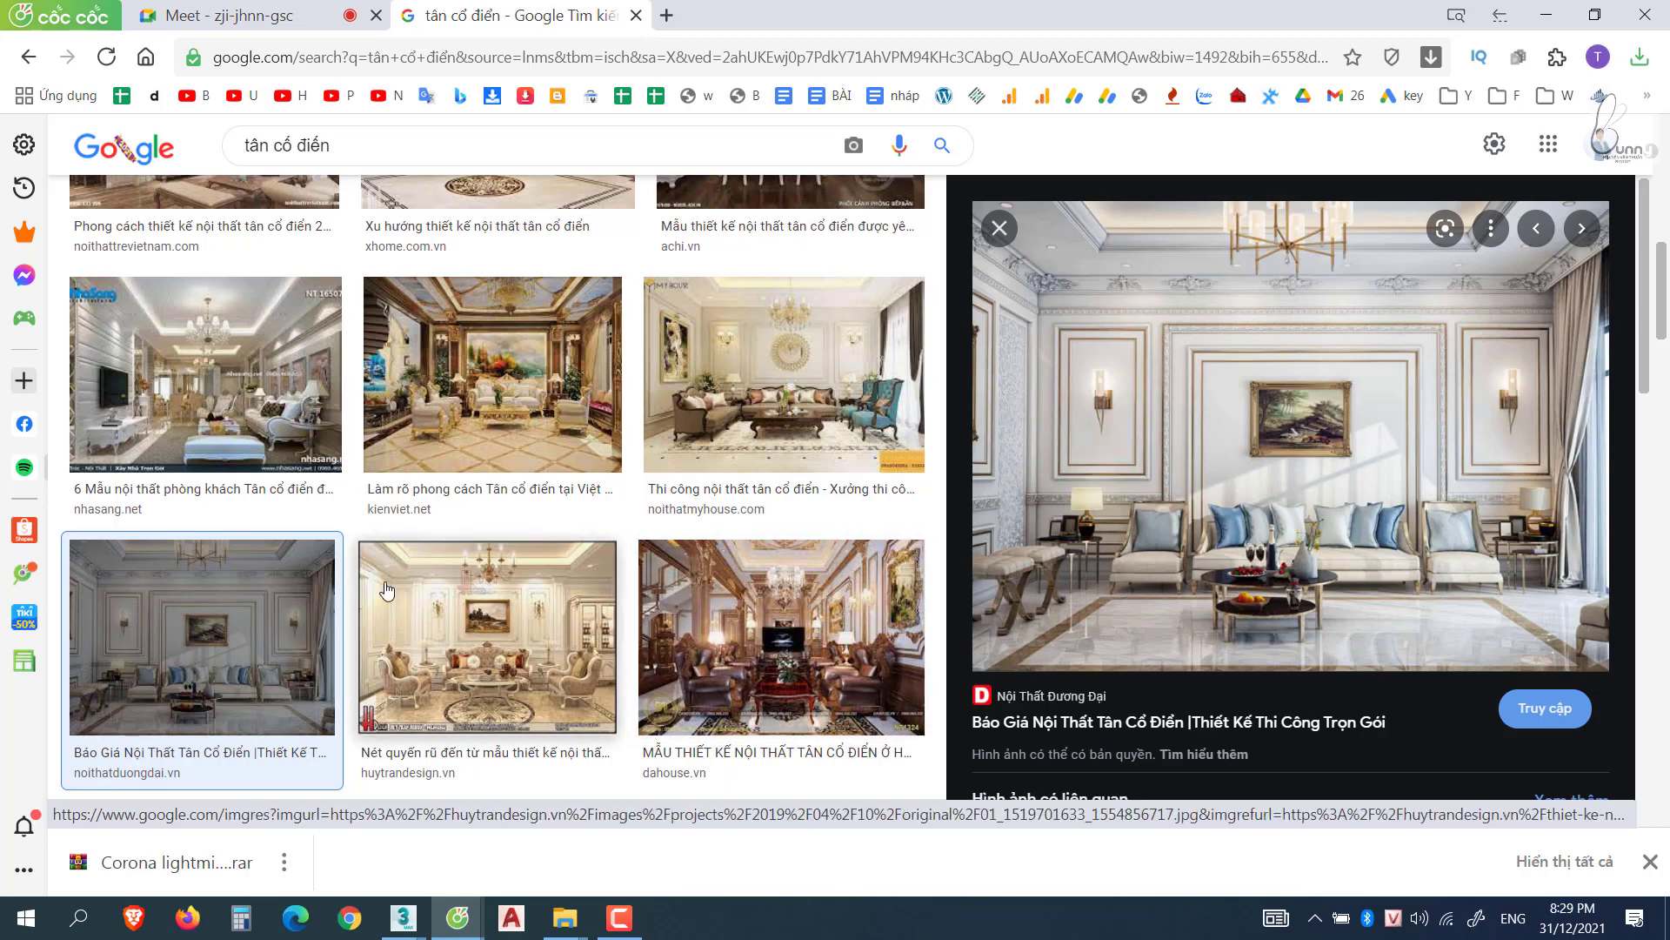
pyautogui.click(513, 635)
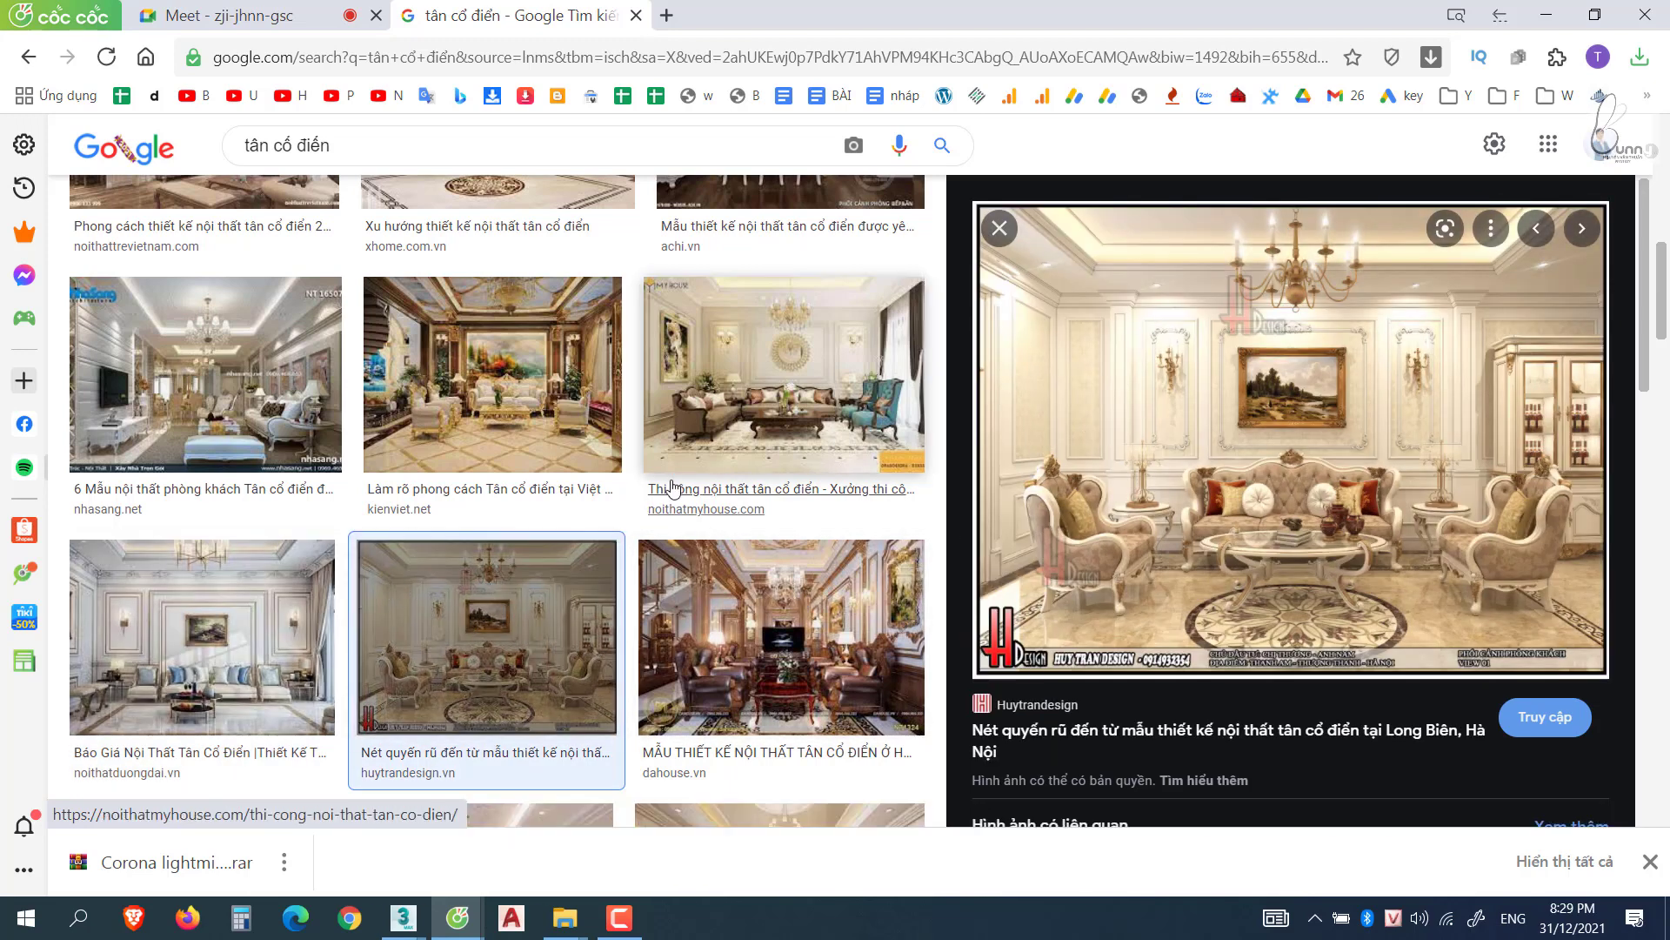
pyautogui.scroll(1, 700, 479)
pyautogui.click(774, 435)
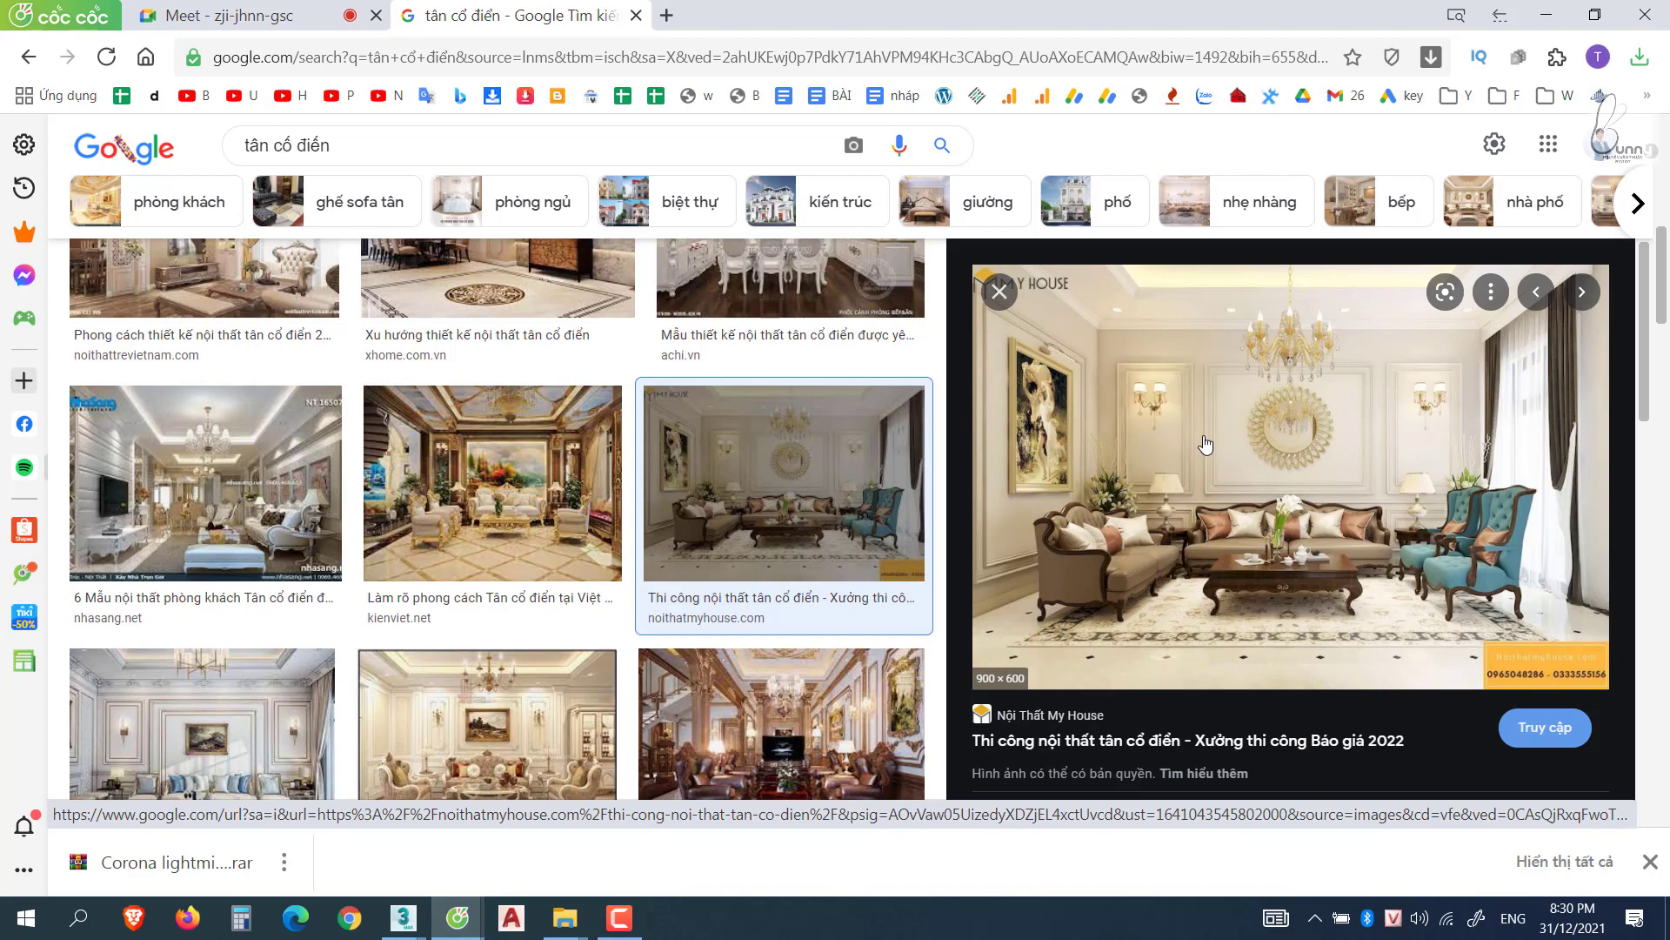
# Preview the xhome marble hallway and two noithattrevietnam living room images, then the white-panelled one again.
pyautogui.scroll(5, 574, 540)
pyautogui.click(557, 579)
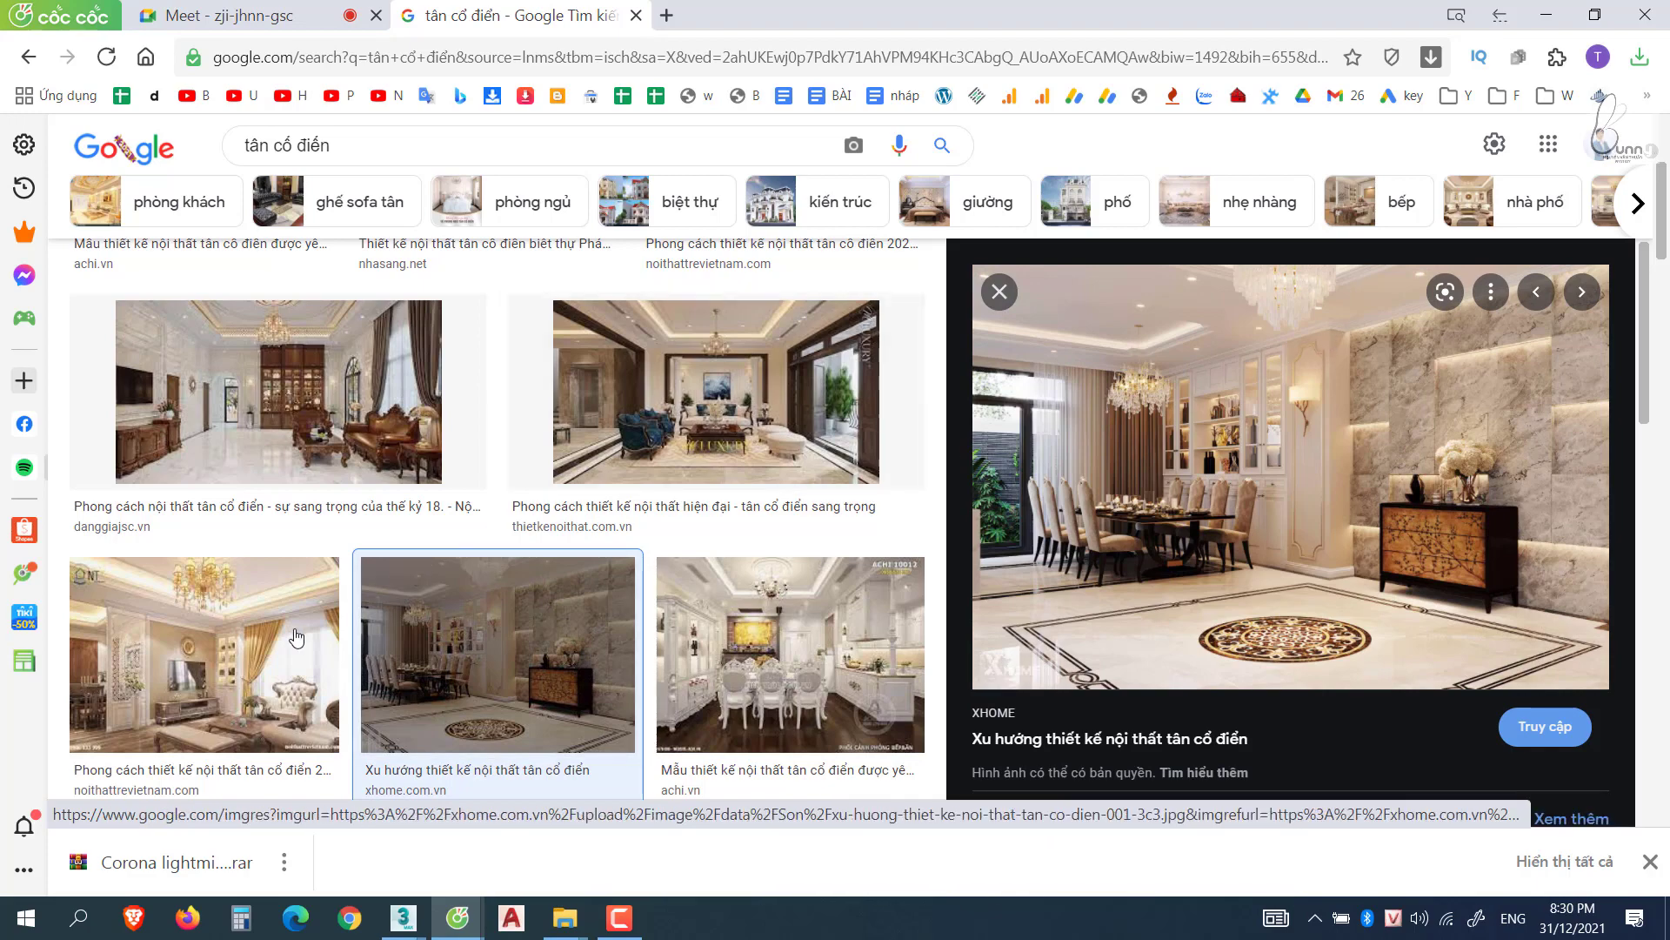
pyautogui.click(204, 653)
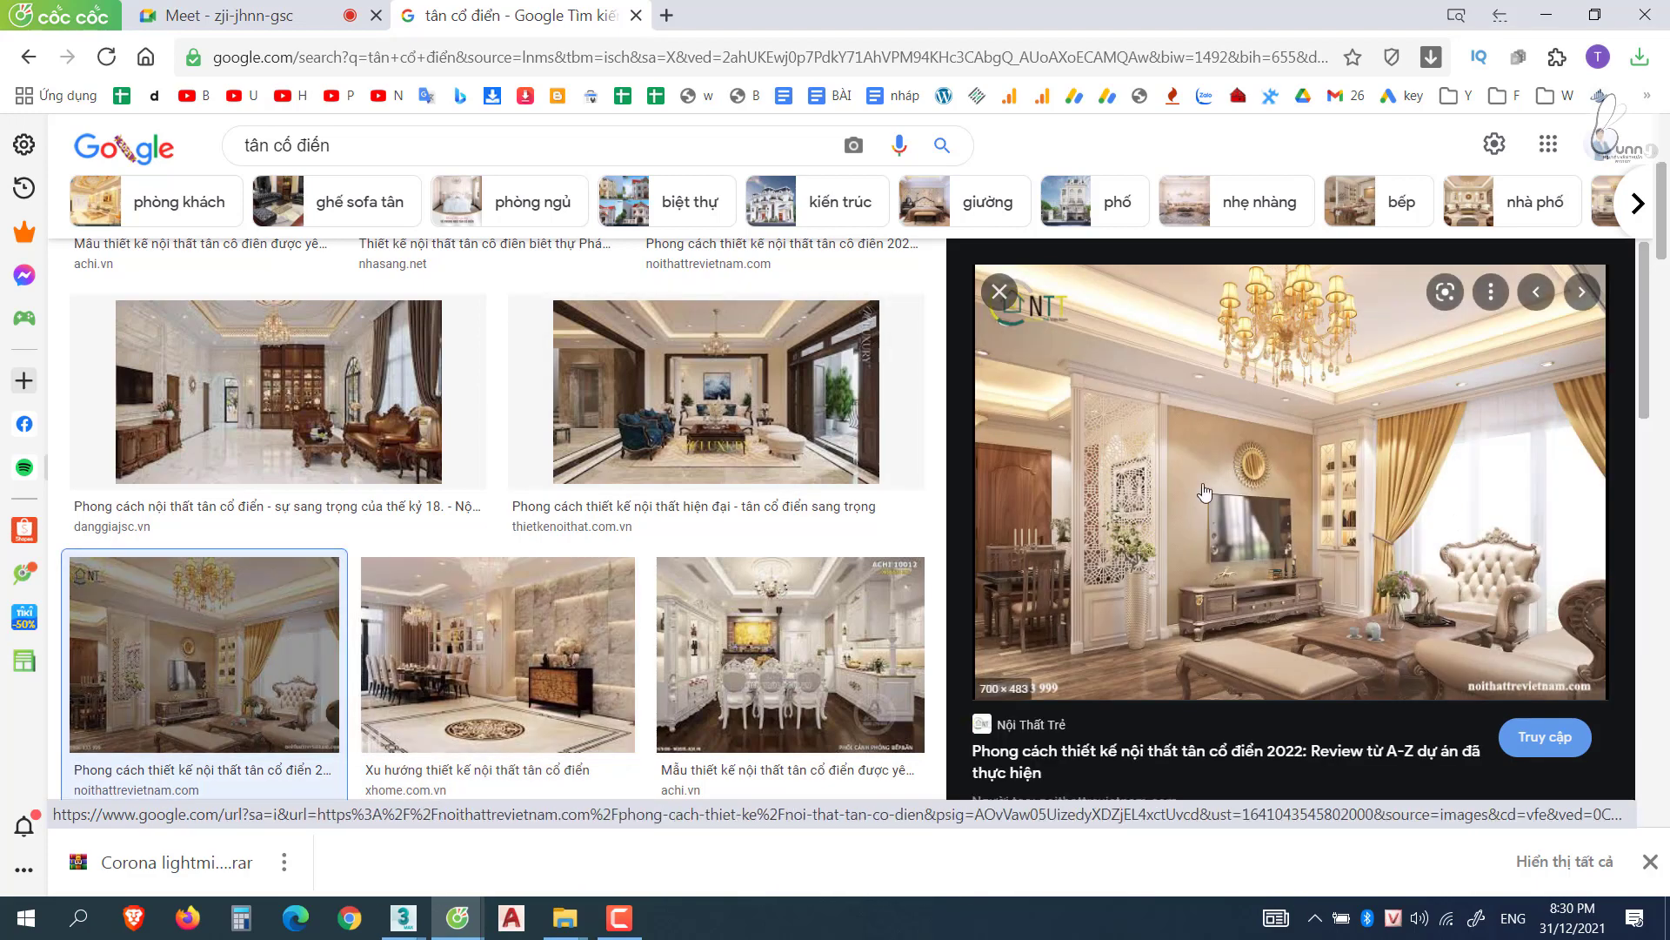
pyautogui.scroll(4, 665, 508)
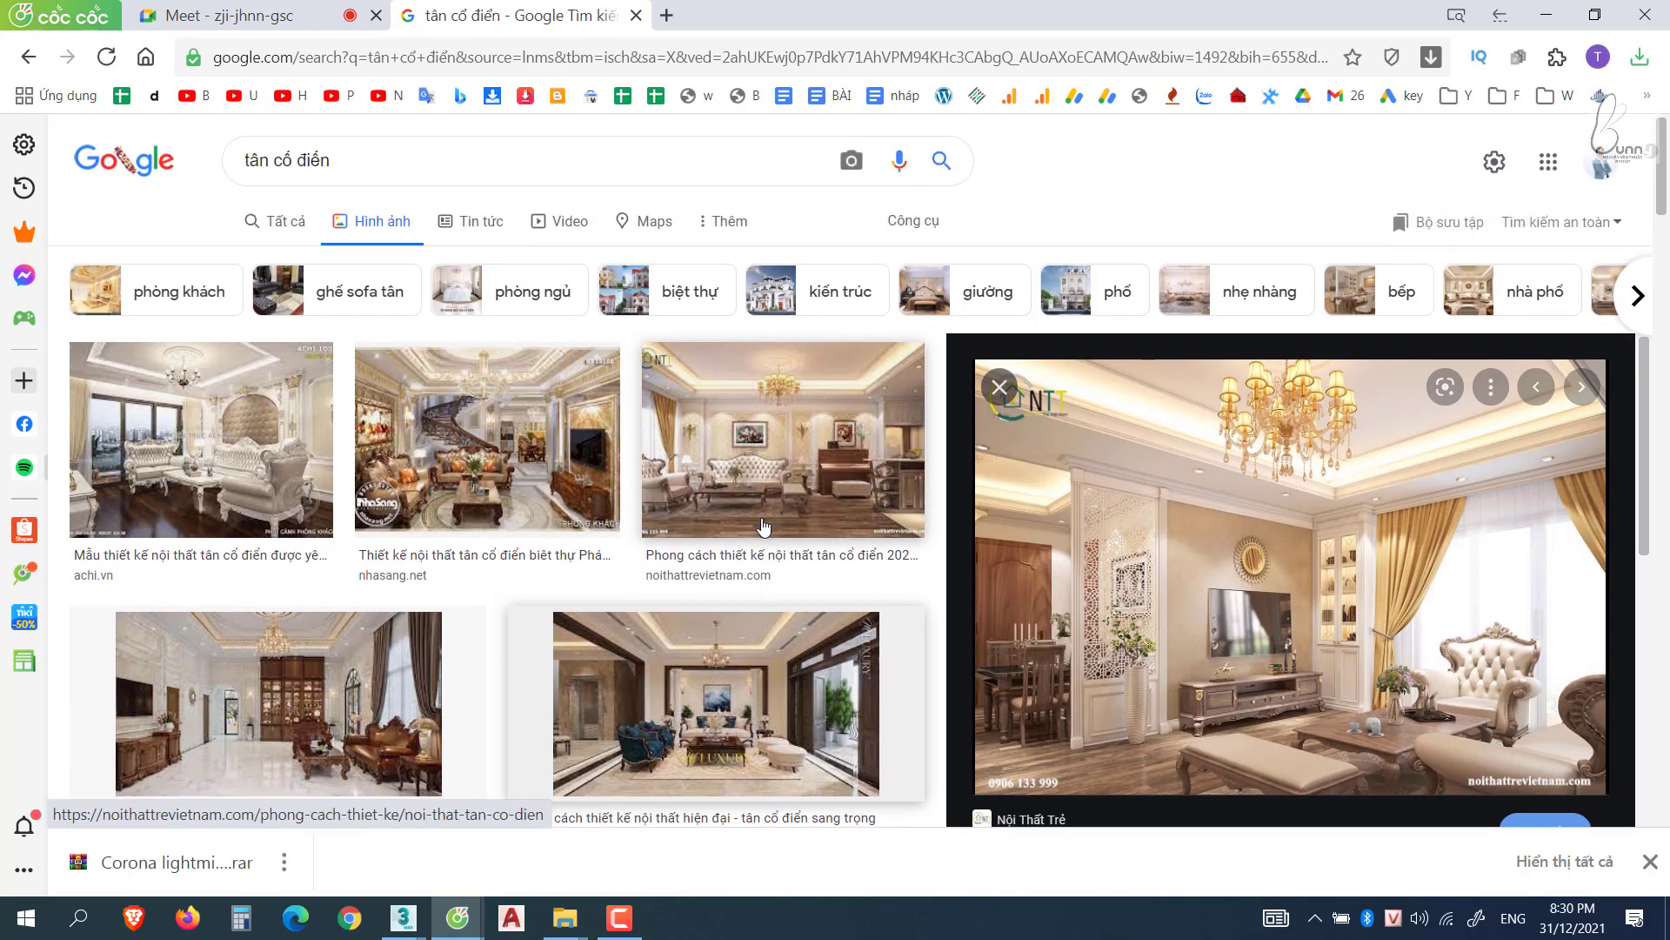
pyautogui.click(763, 525)
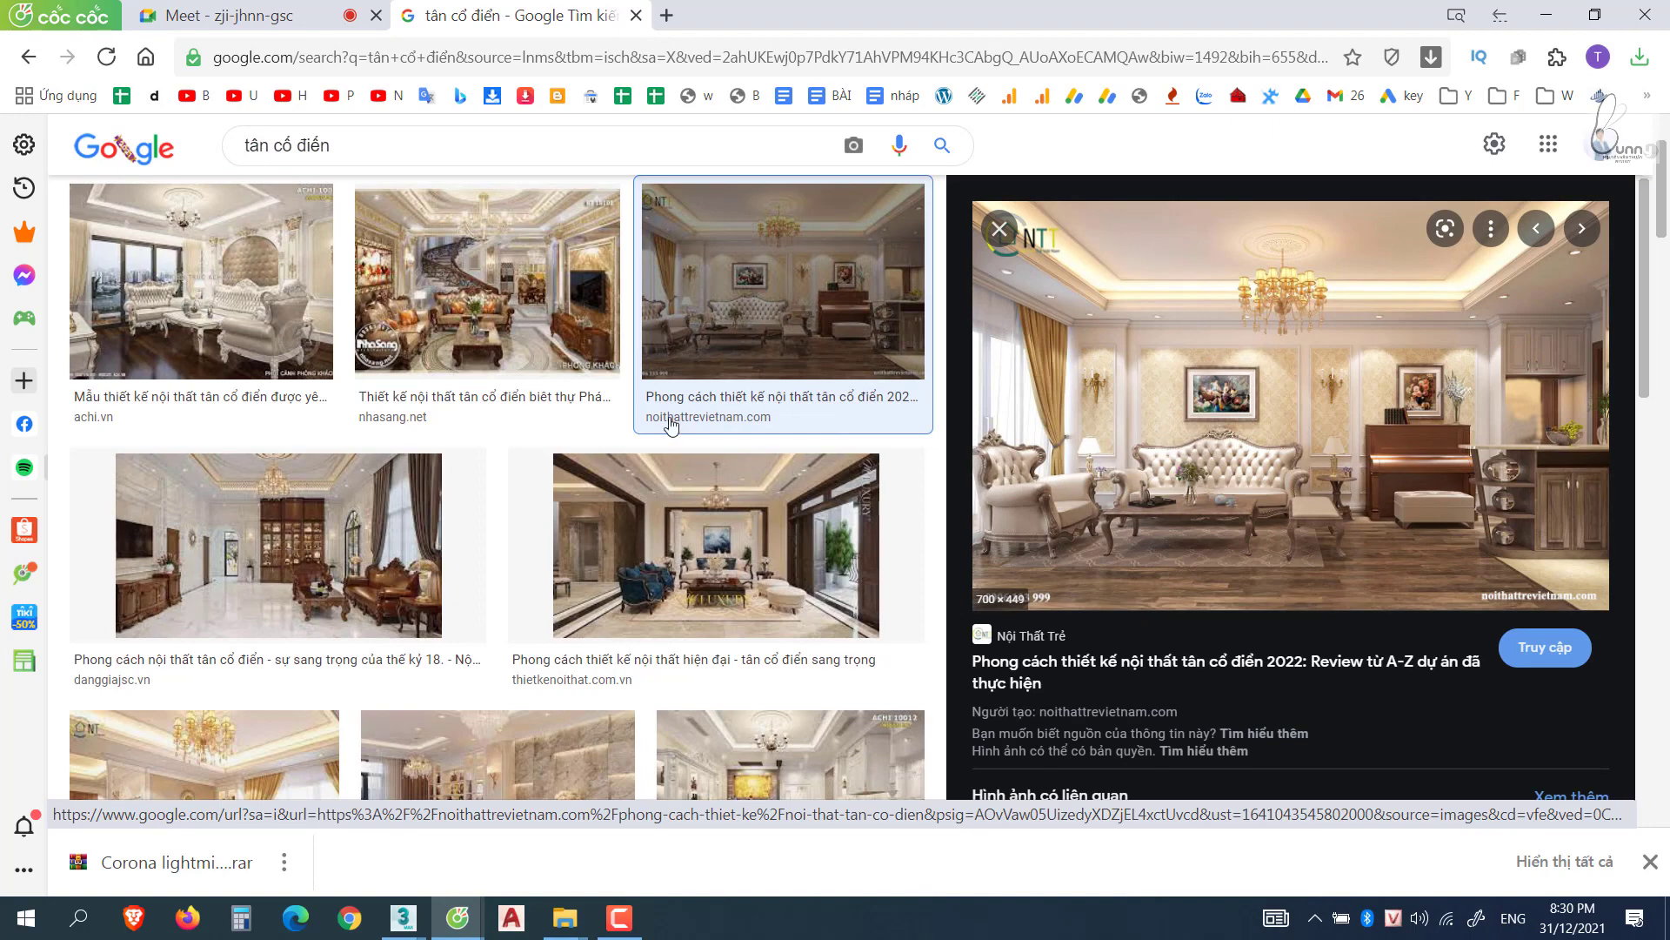
pyautogui.scroll(-6, 487, 631)
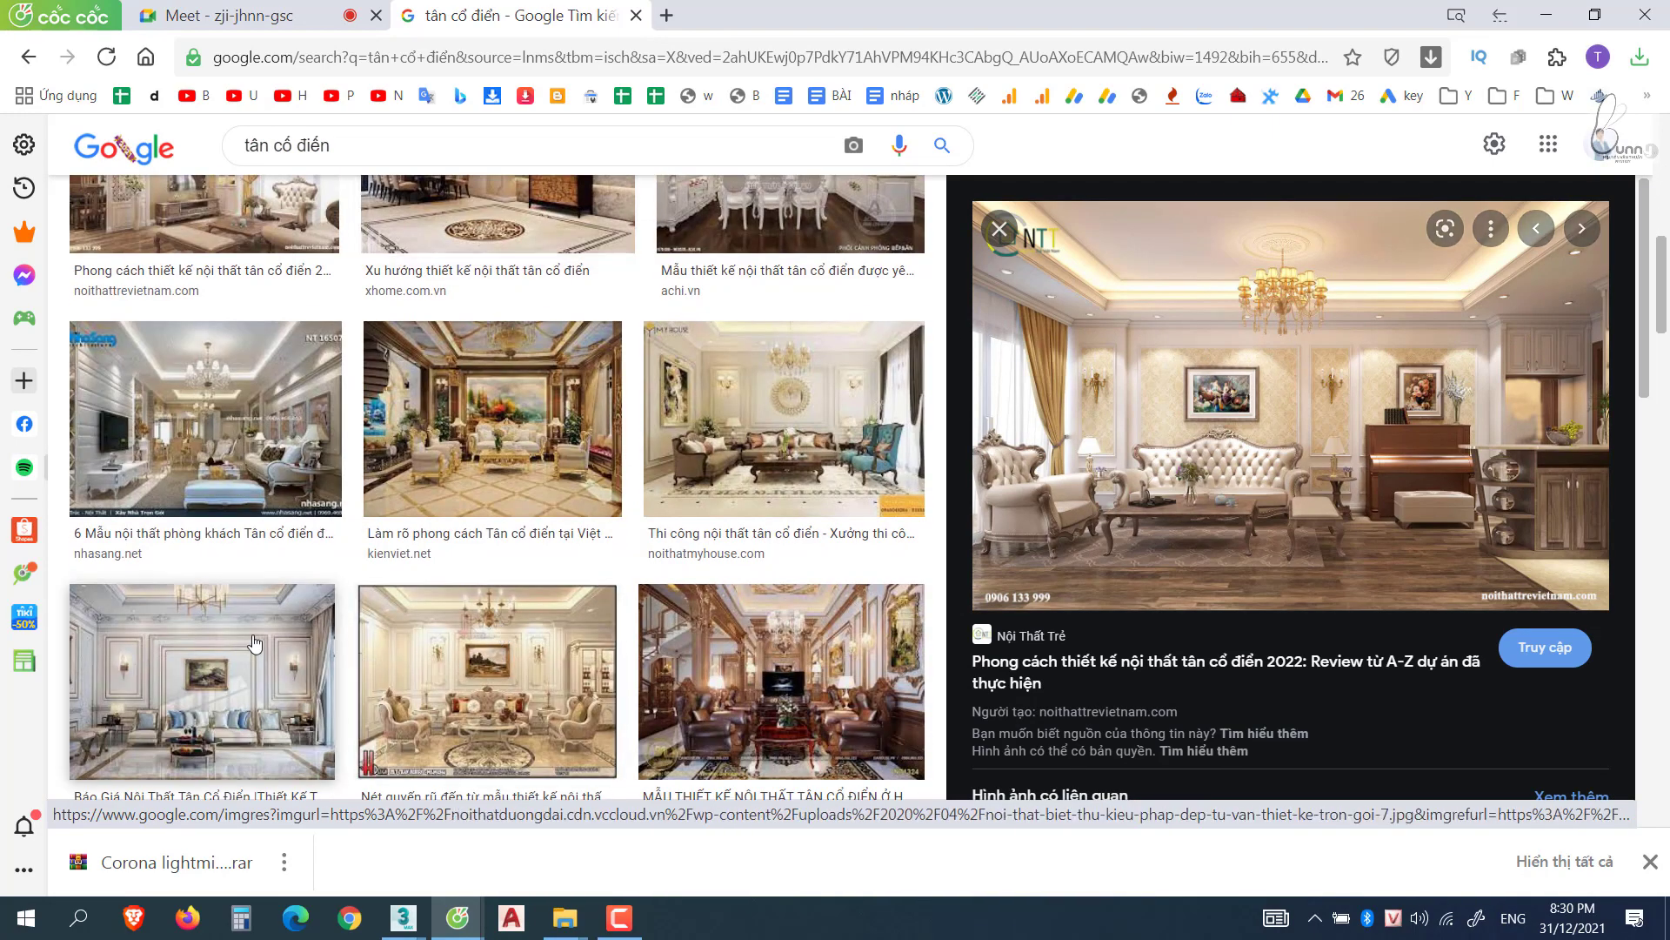
pyautogui.click(209, 661)
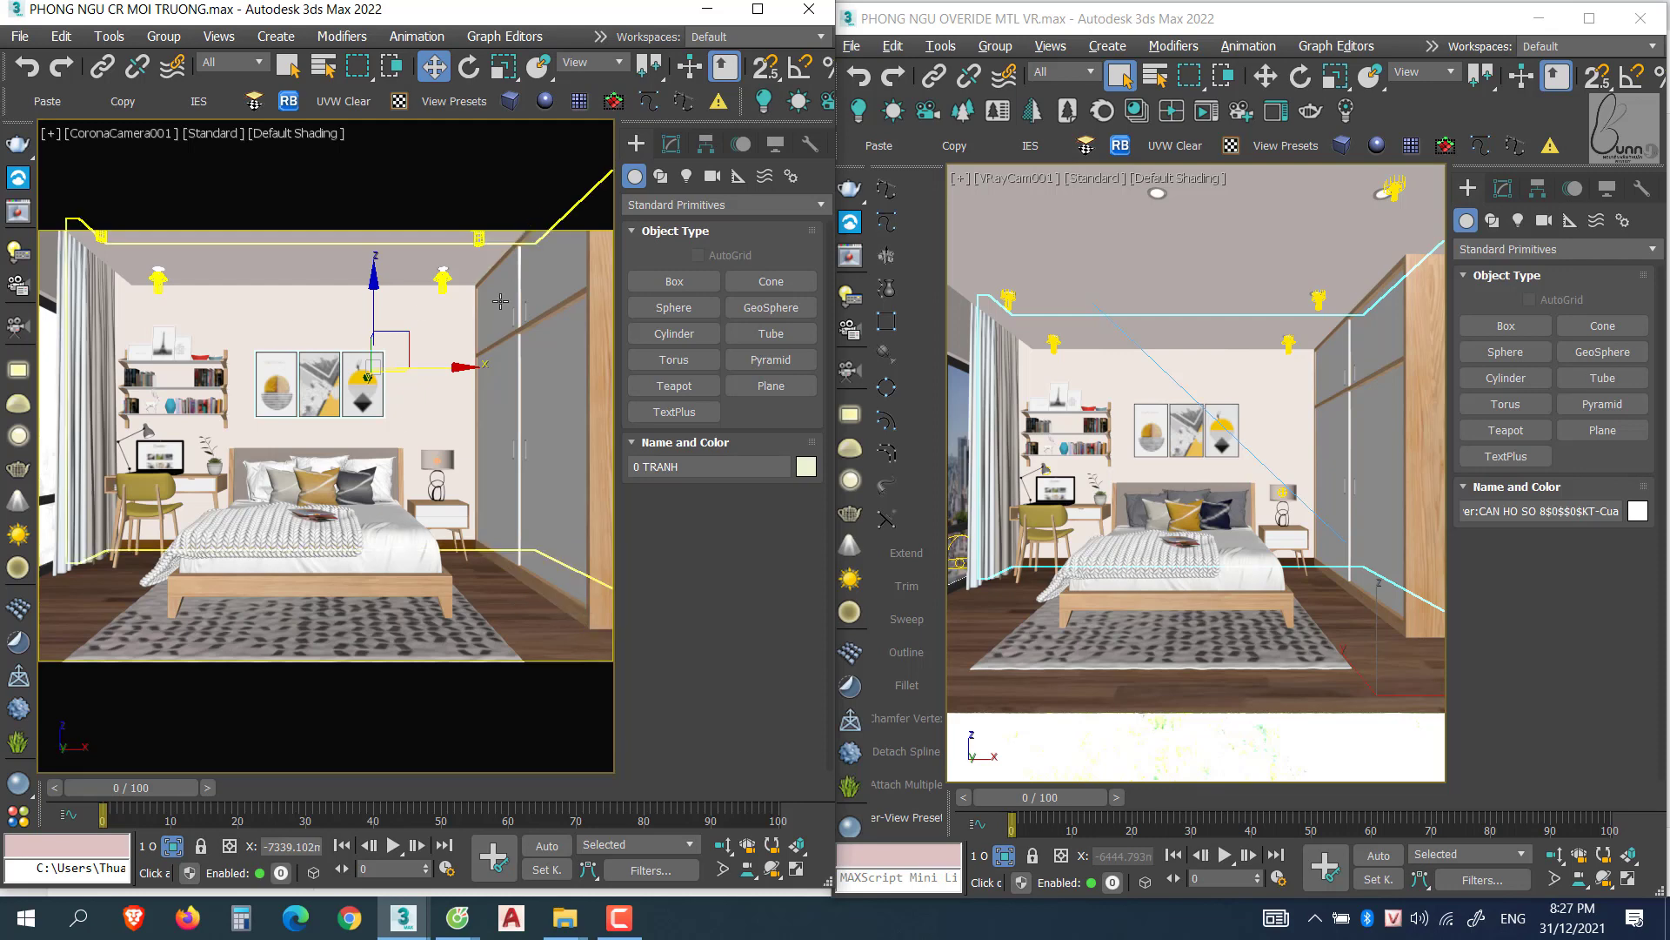
# With the room shell selected, add a CoronaAO map found by searching 'CORONAA' in the browser.
pyautogui.click(458, 486)
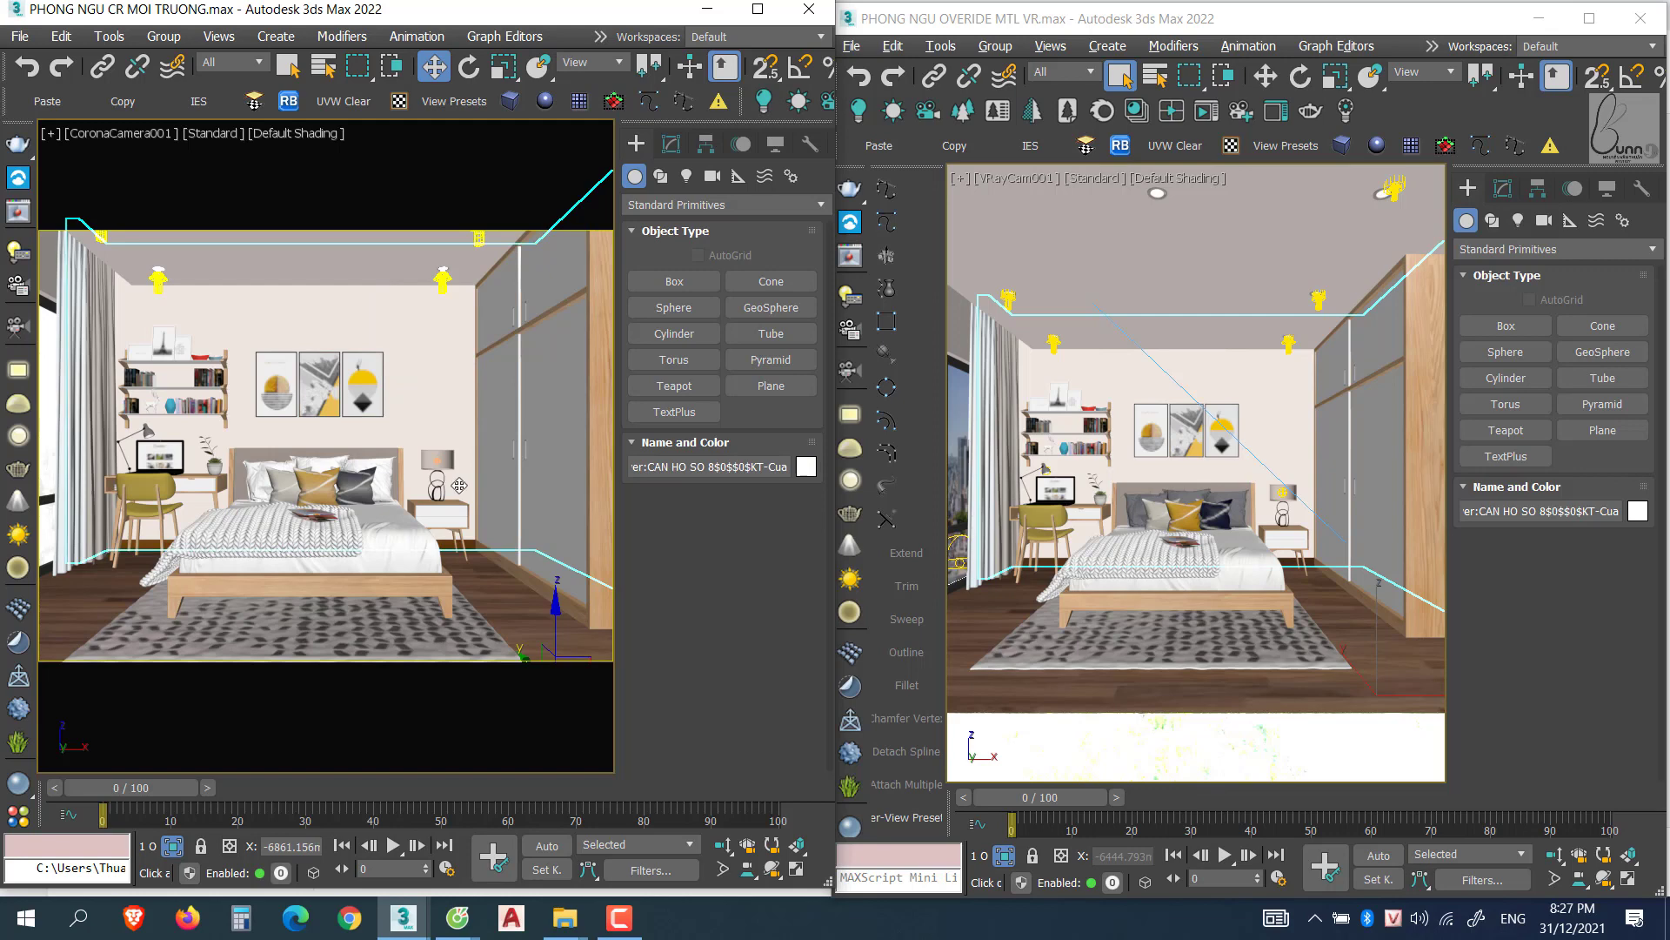
pyautogui.press('m')
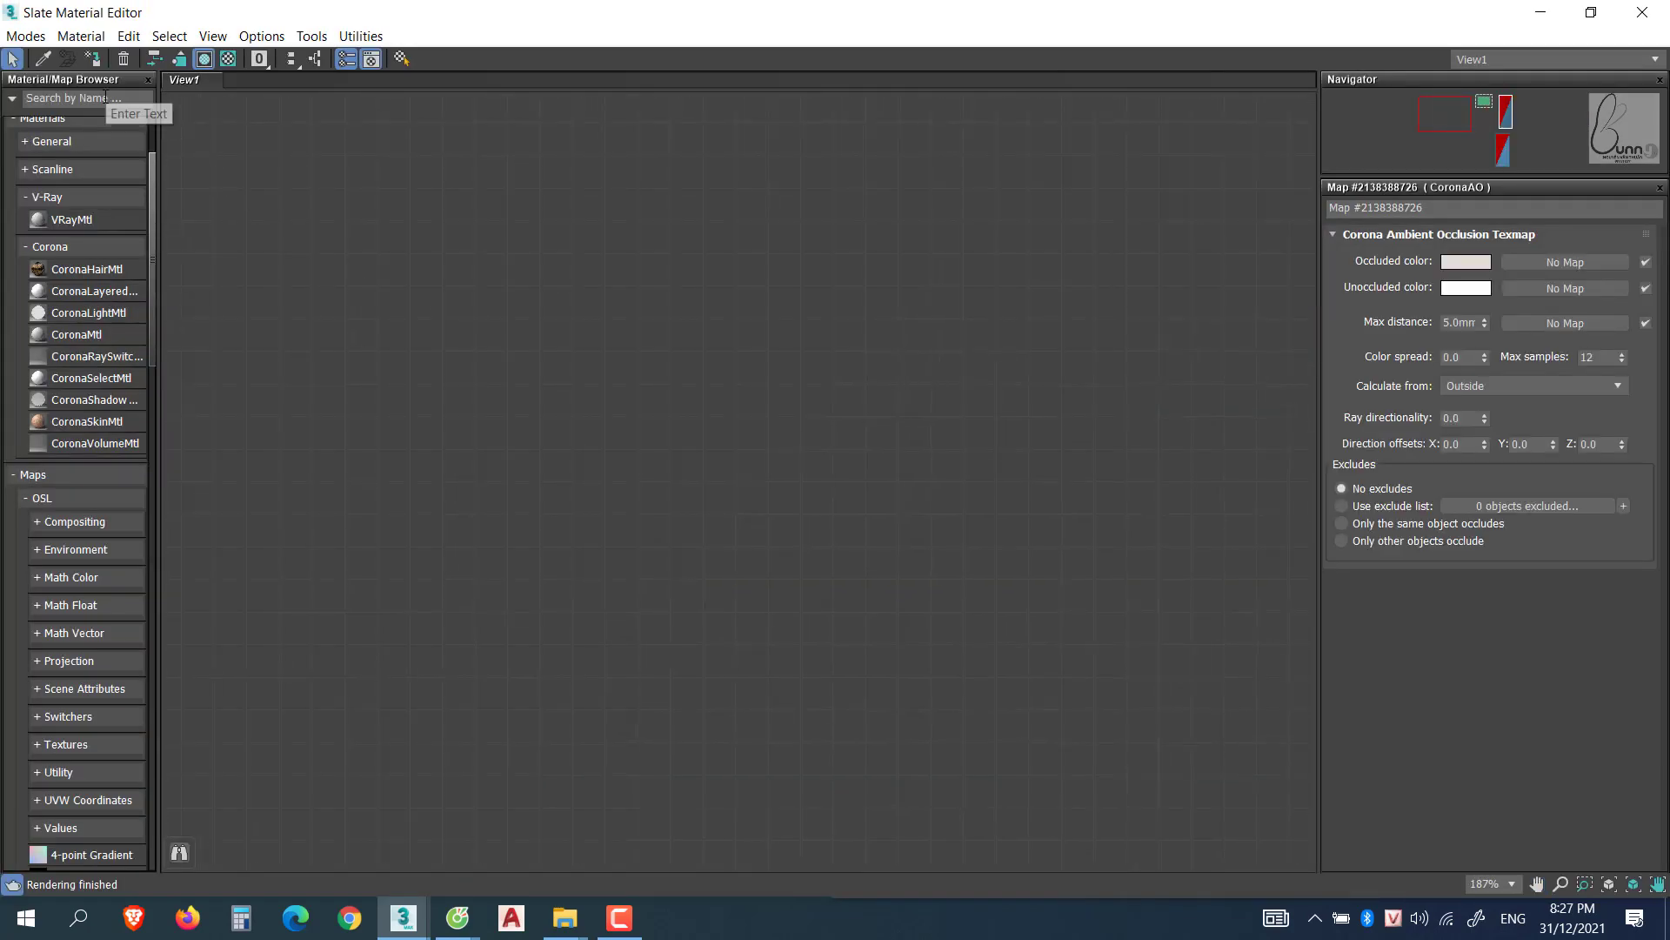
pyautogui.click(105, 97)
pyautogui.write('CORONA')
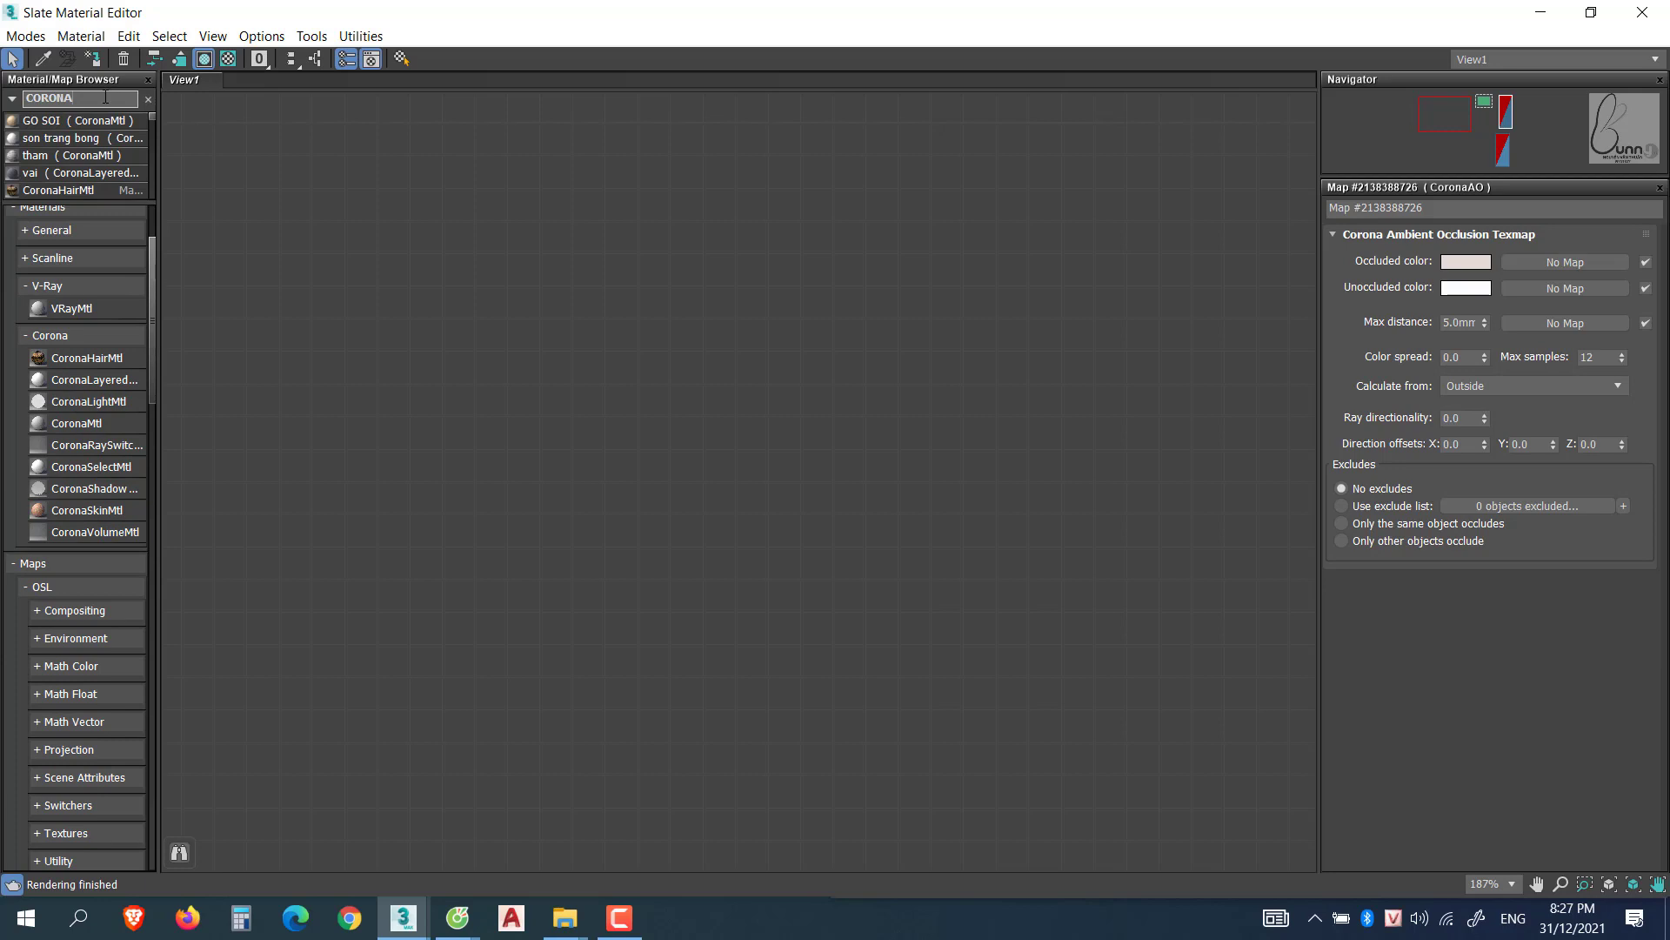
pyautogui.write('A')
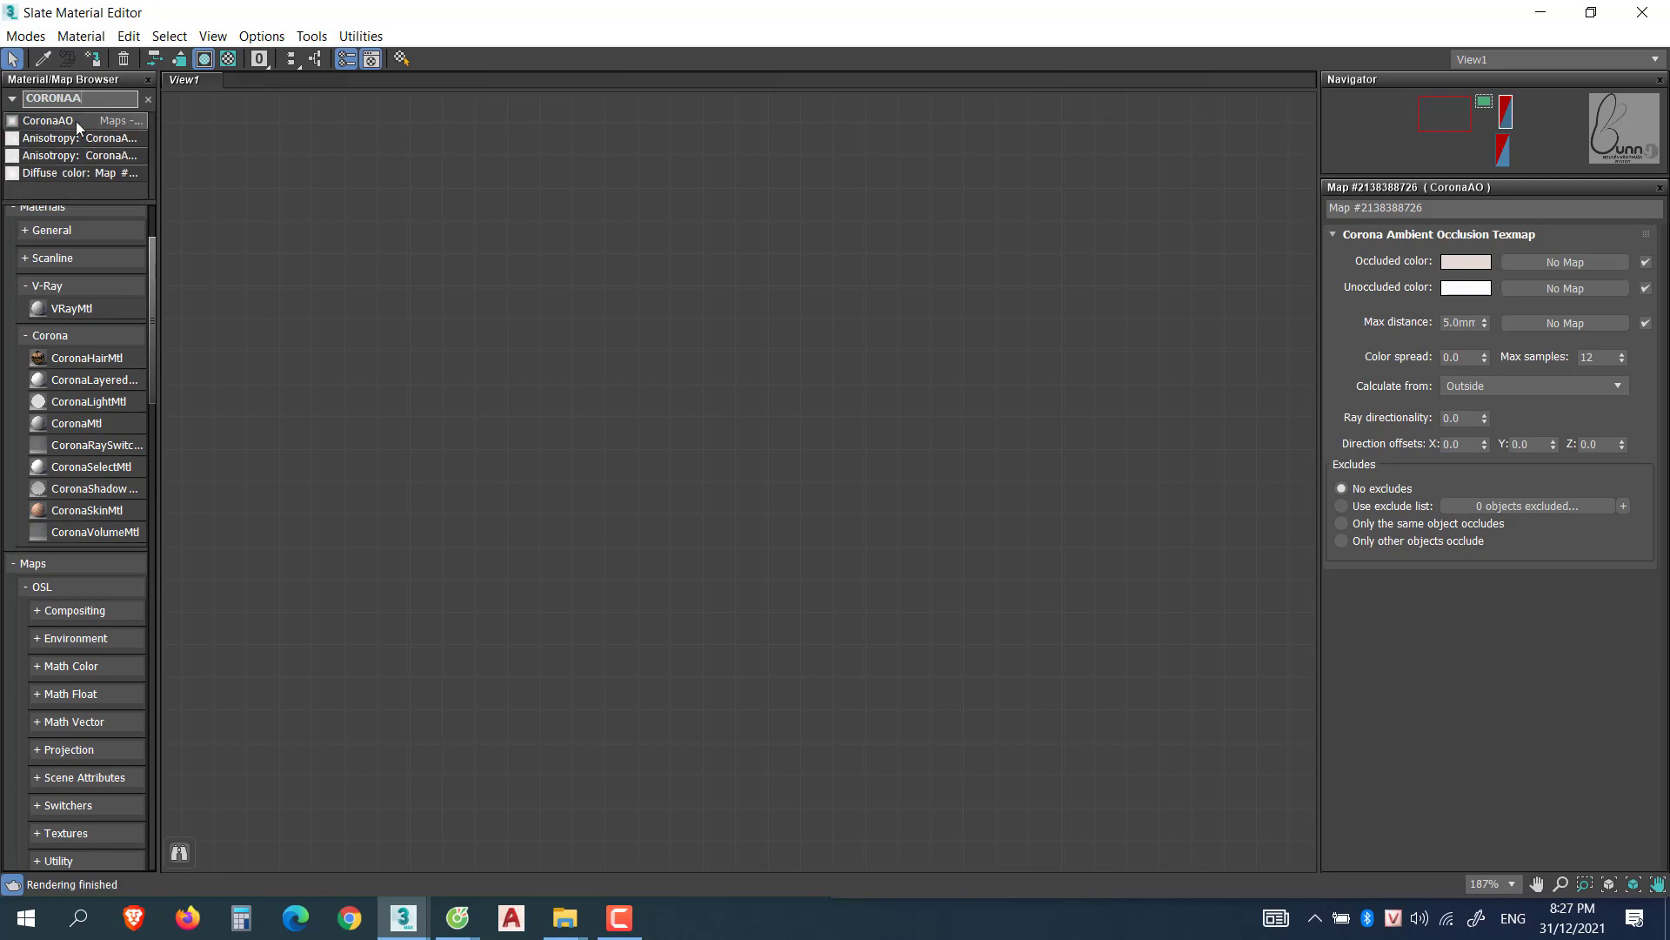
pyautogui.moveTo(44, 123); pyautogui.dragTo(562, 253)
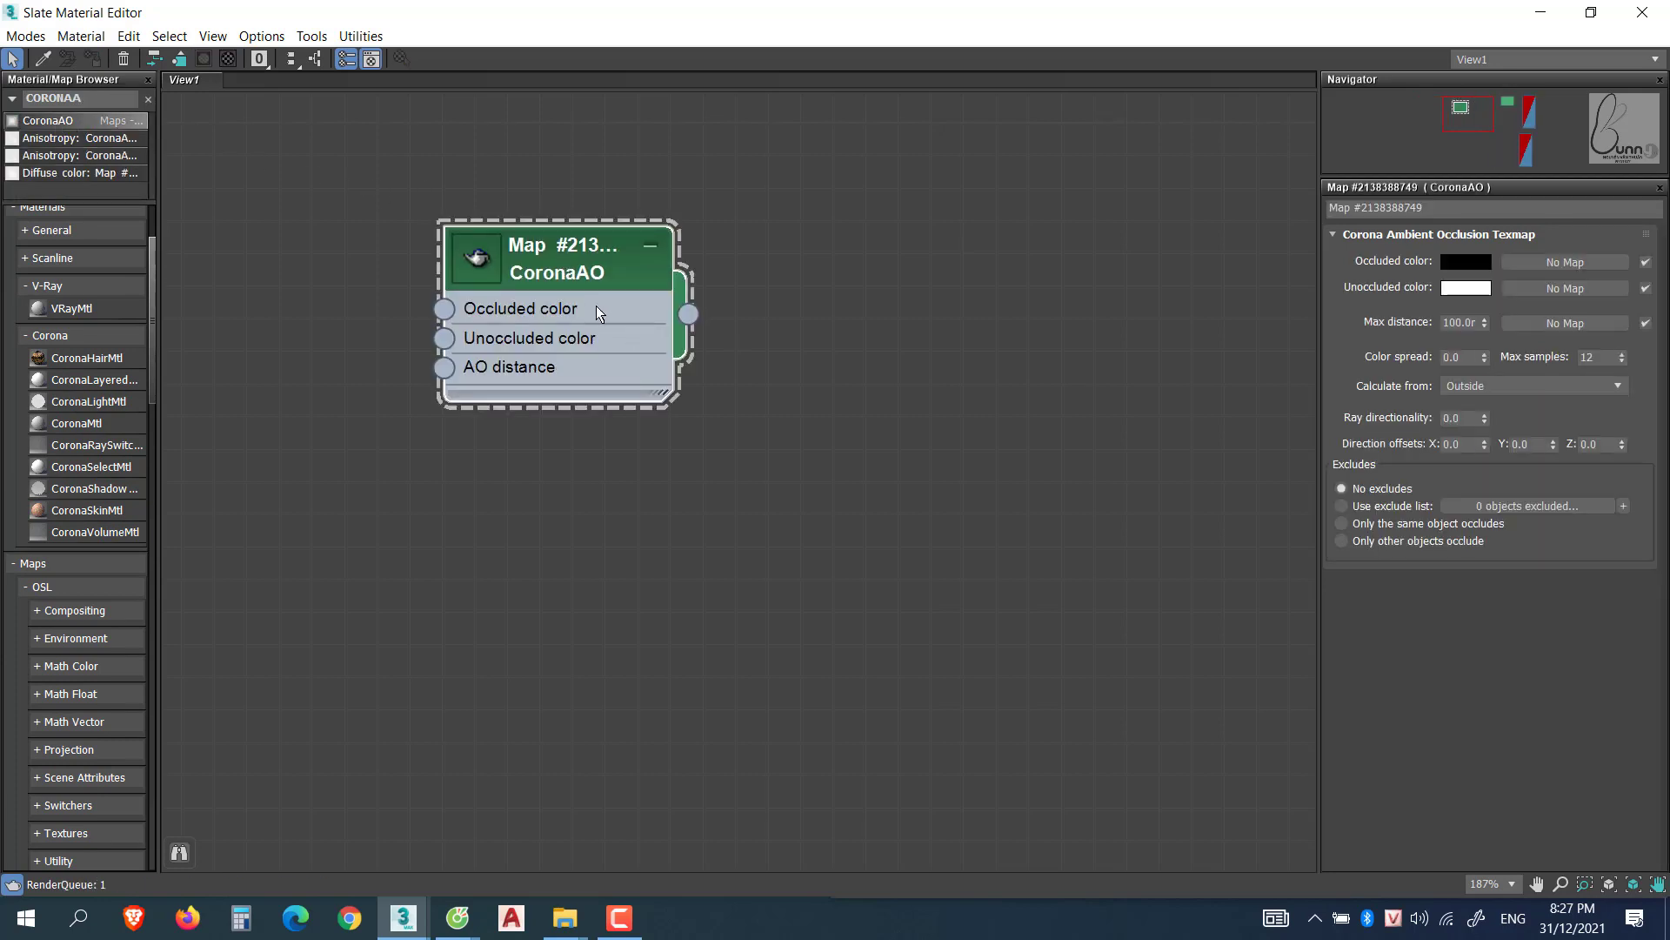
# Restore the material editor from full screen and move it over the left scene window.
pyautogui.scroll(-1, 681, 384)
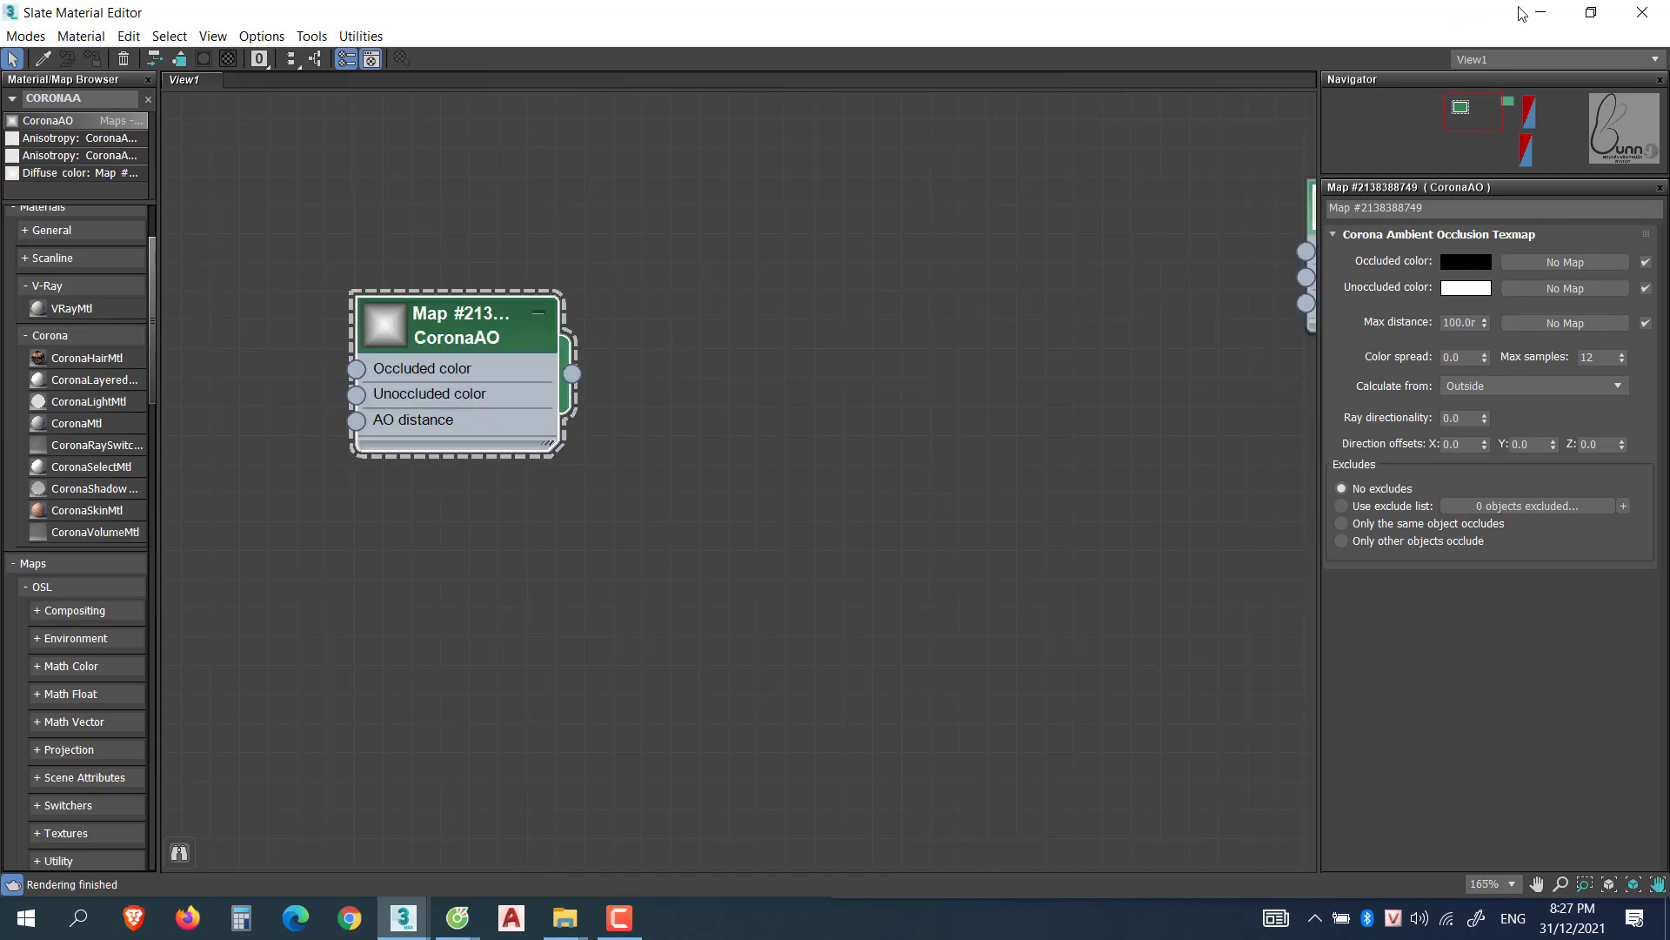
pyautogui.click(1591, 13)
pyautogui.moveTo(1032, 170); pyautogui.dragTo(417, 126)
pyautogui.moveTo(418, 426); pyautogui.dragTo(217, 342)
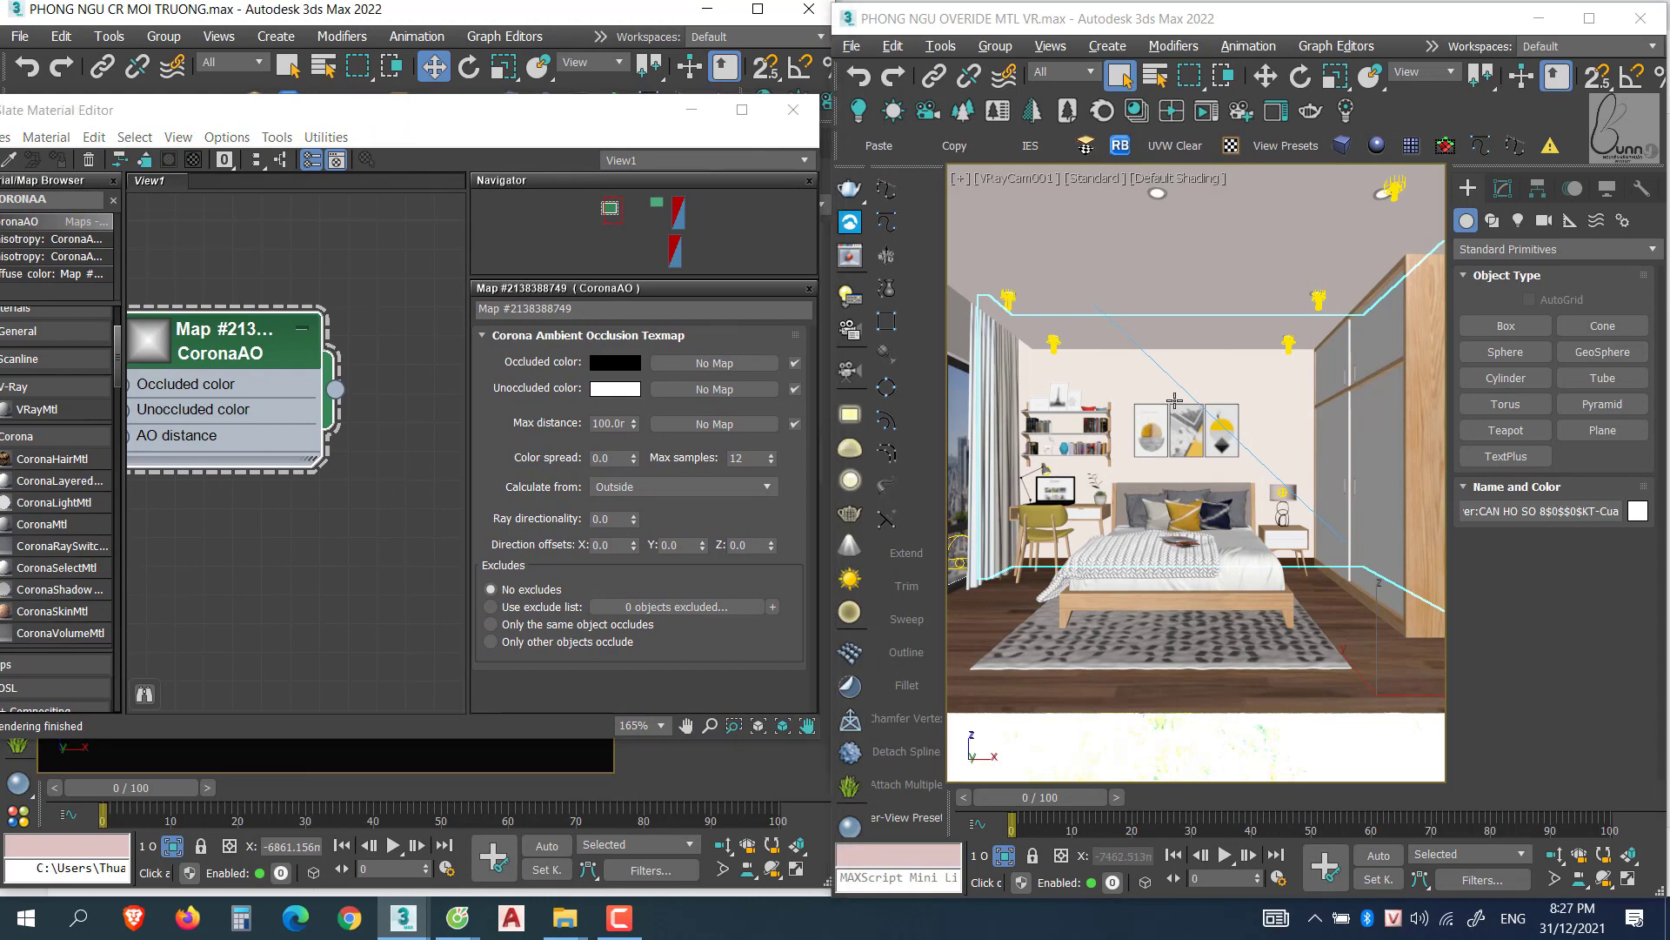
# In the right scene's material editor, add a VRayDirt map found by searching 'VRAYD'.
pyautogui.press('m')
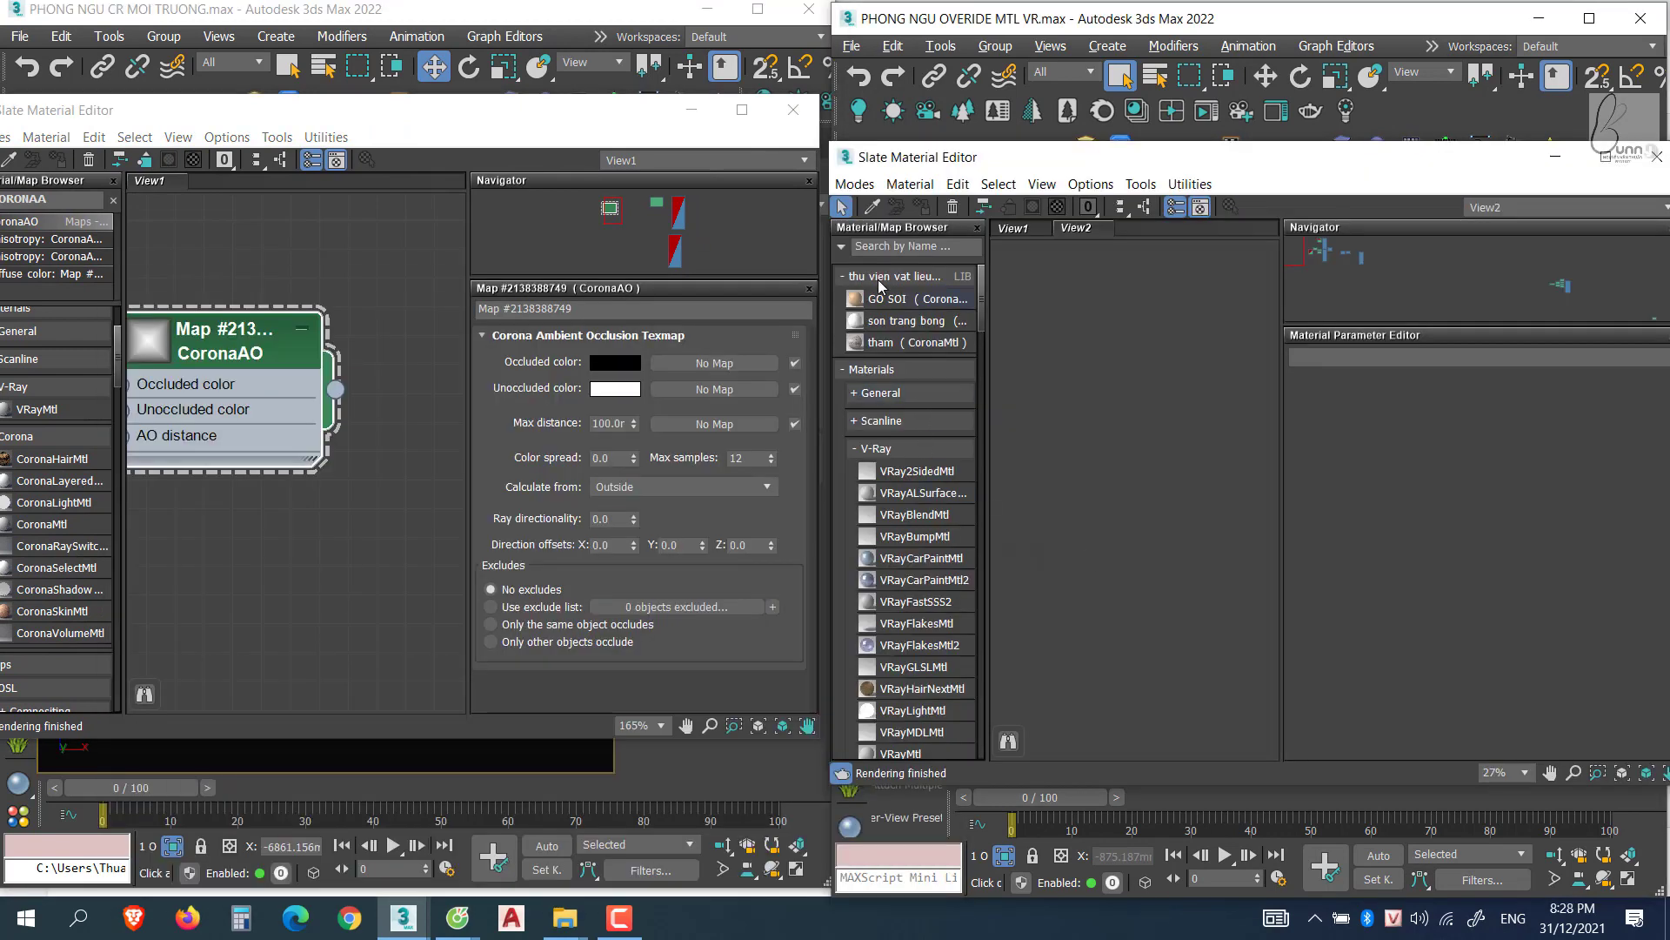
pyautogui.click(896, 246)
pyautogui.write('VRAYD')
pyautogui.moveTo(874, 268); pyautogui.dragTo(1165, 386)
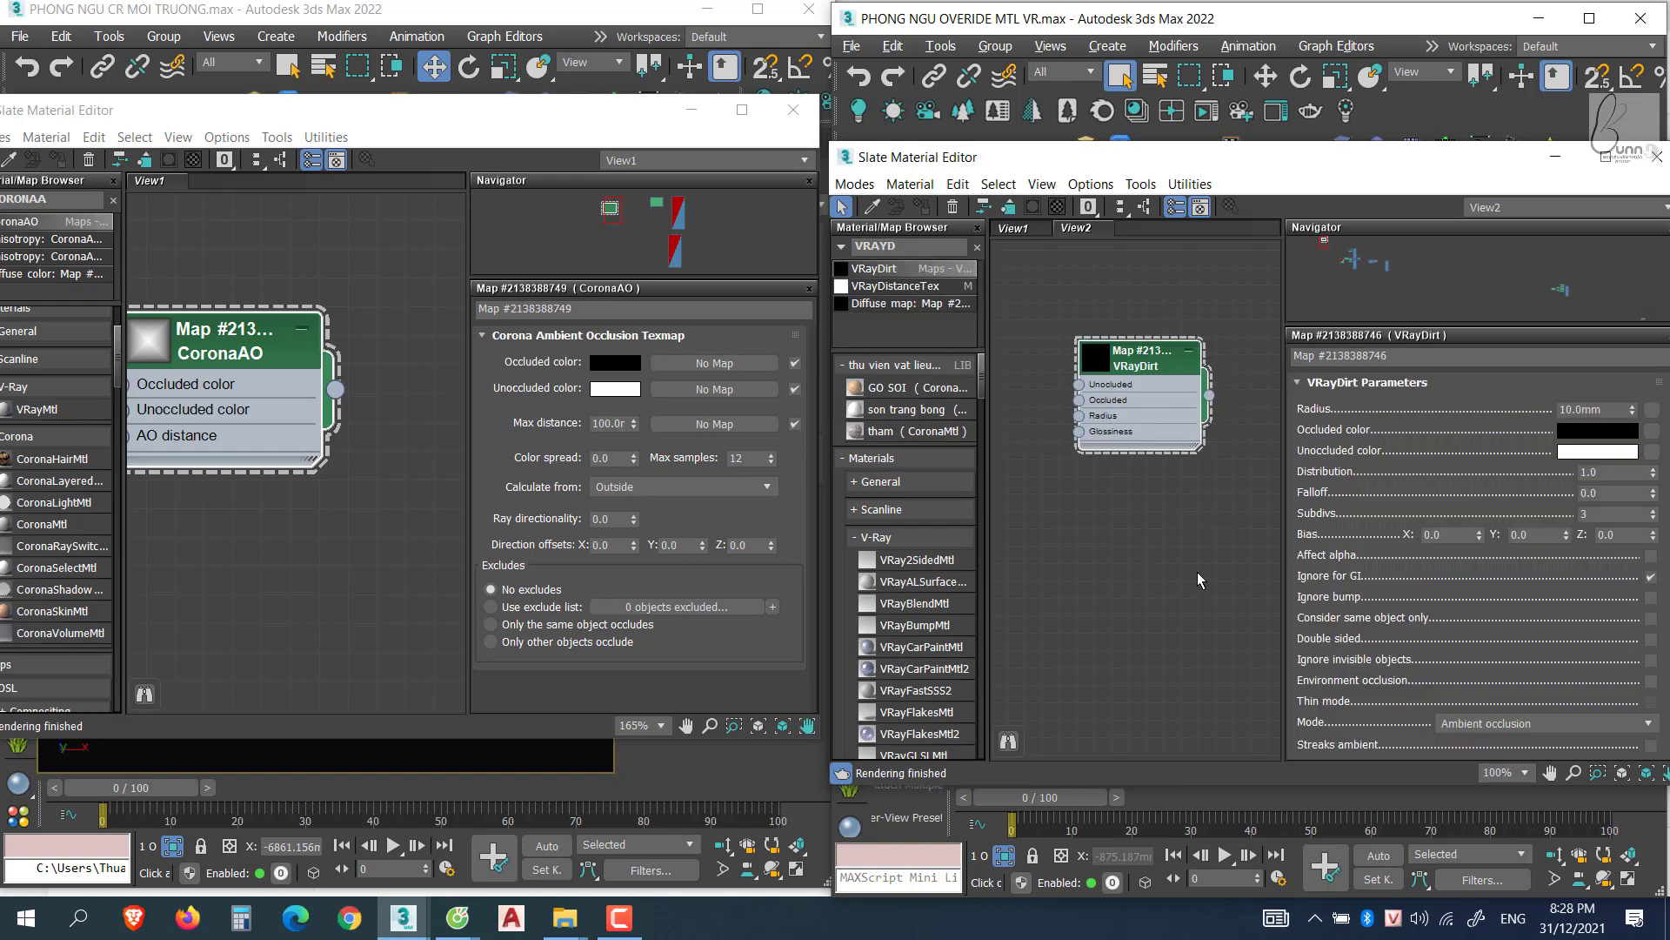
pyautogui.scroll(-3, 1181, 536)
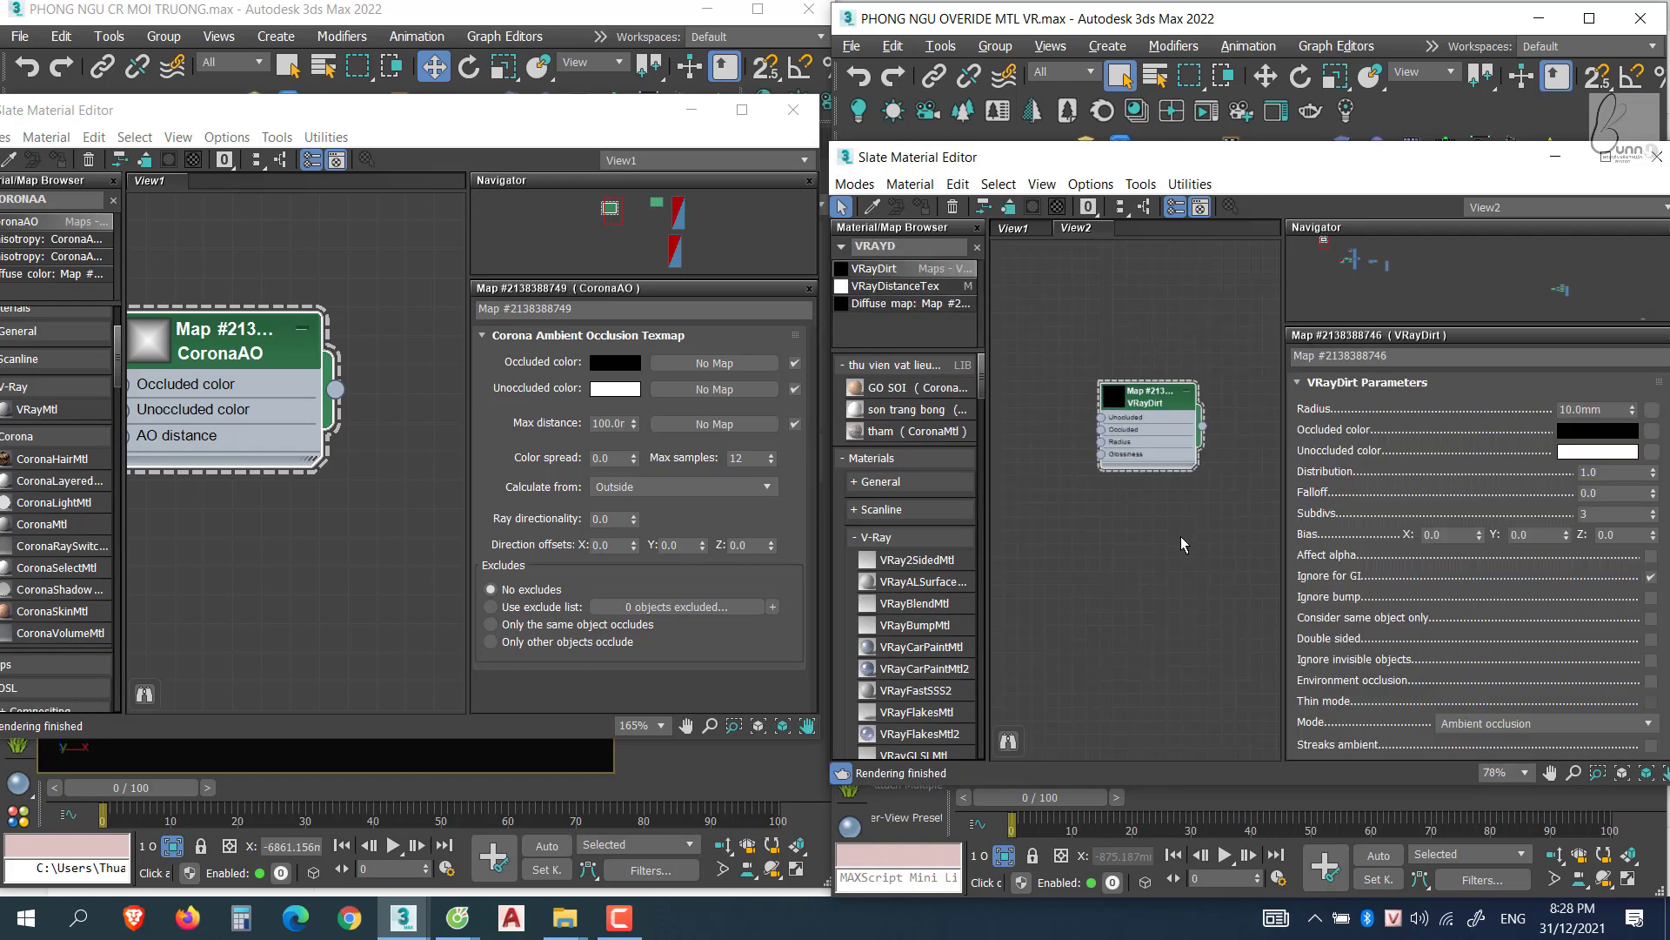
# Move the editor left and load the scene object's Material #47 into it.
pyautogui.moveTo(1297, 163); pyautogui.dragTo(877, 162)
pyautogui.moveTo(684, 336); pyautogui.dragTo(628, 266)
pyautogui.click(453, 206)
pyautogui.click(1298, 394)
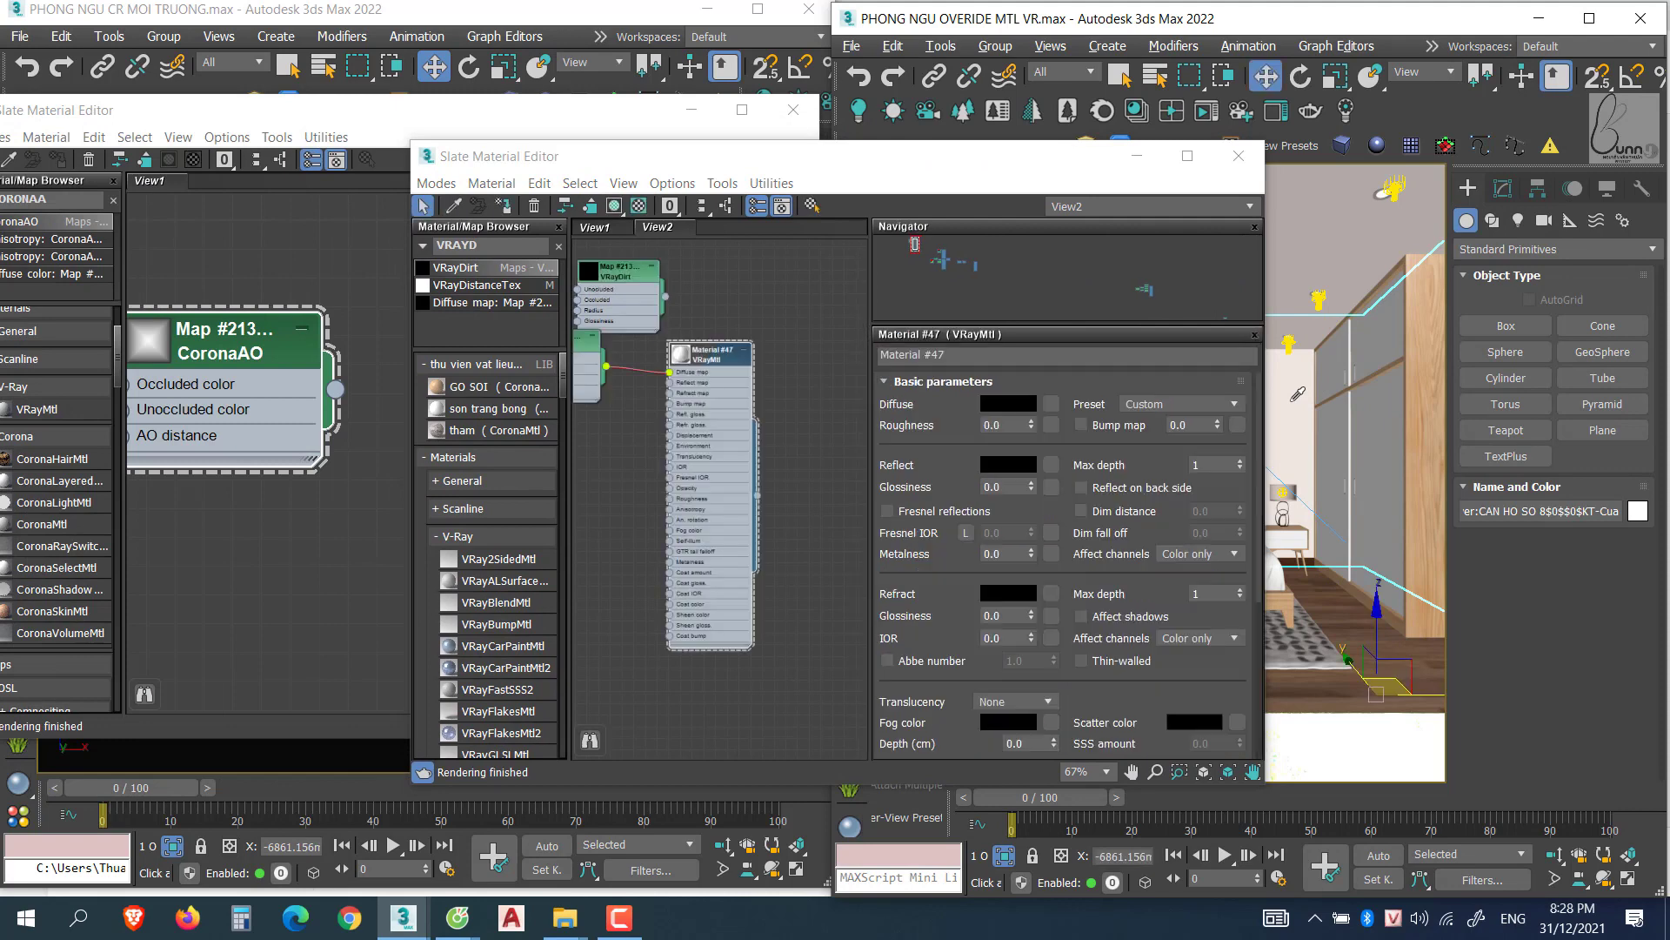
# Maximize the editor, arrange the two VRayDirt nodes, and show the lower VRayDirt map's parameters.
pyautogui.click(1196, 162)
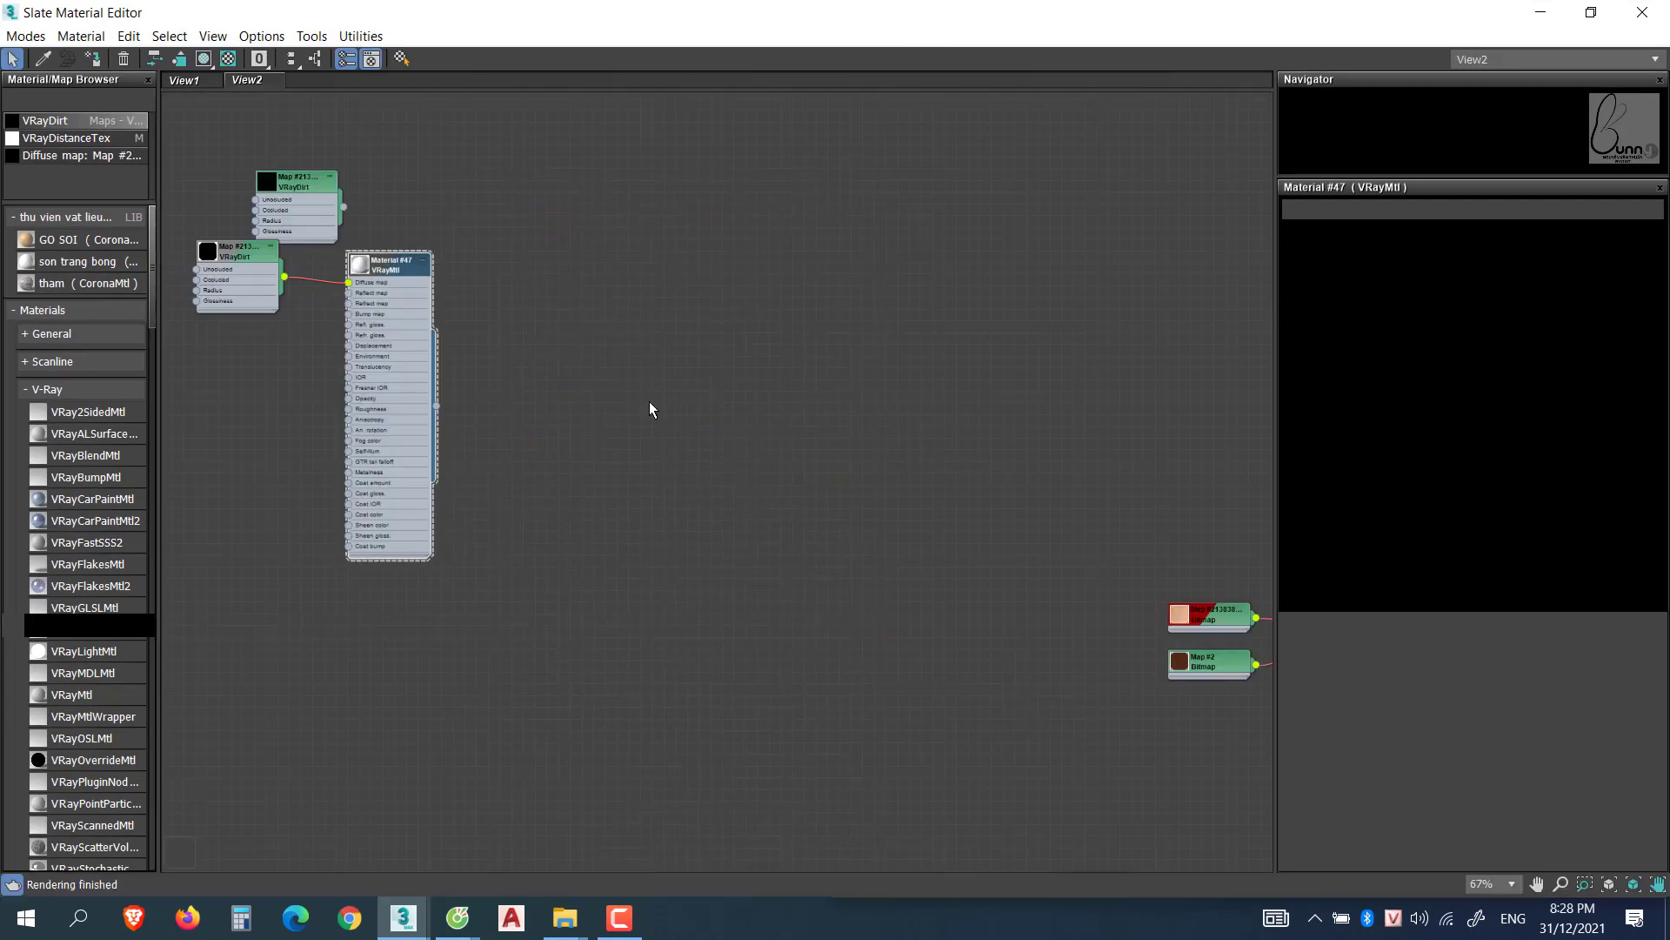
pyautogui.moveTo(649, 400); pyautogui.dragTo(1215, 516, button='middle')
pyautogui.scroll(3, 837, 377)
pyautogui.moveTo(904, 290); pyautogui.dragTo(904, 206)
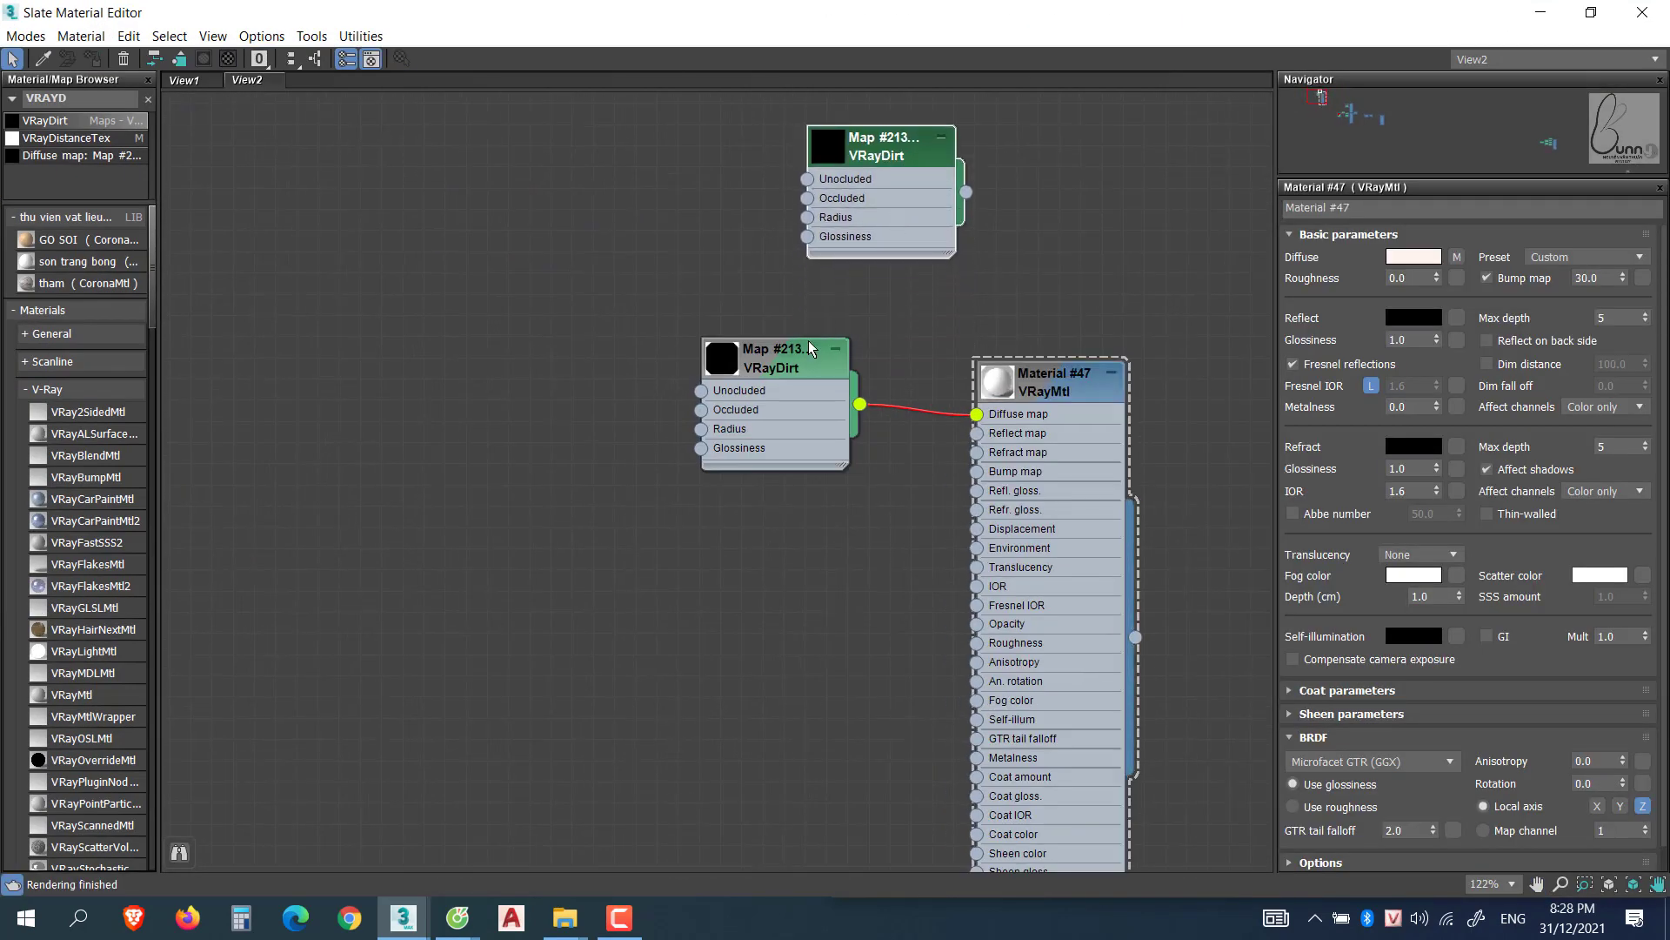
pyautogui.moveTo(800, 403); pyautogui.dragTo(840, 444)
pyautogui.scroll(2, 1117, 381)
pyautogui.moveTo(1084, 429); pyautogui.dragTo(1199, 540, button='middle')
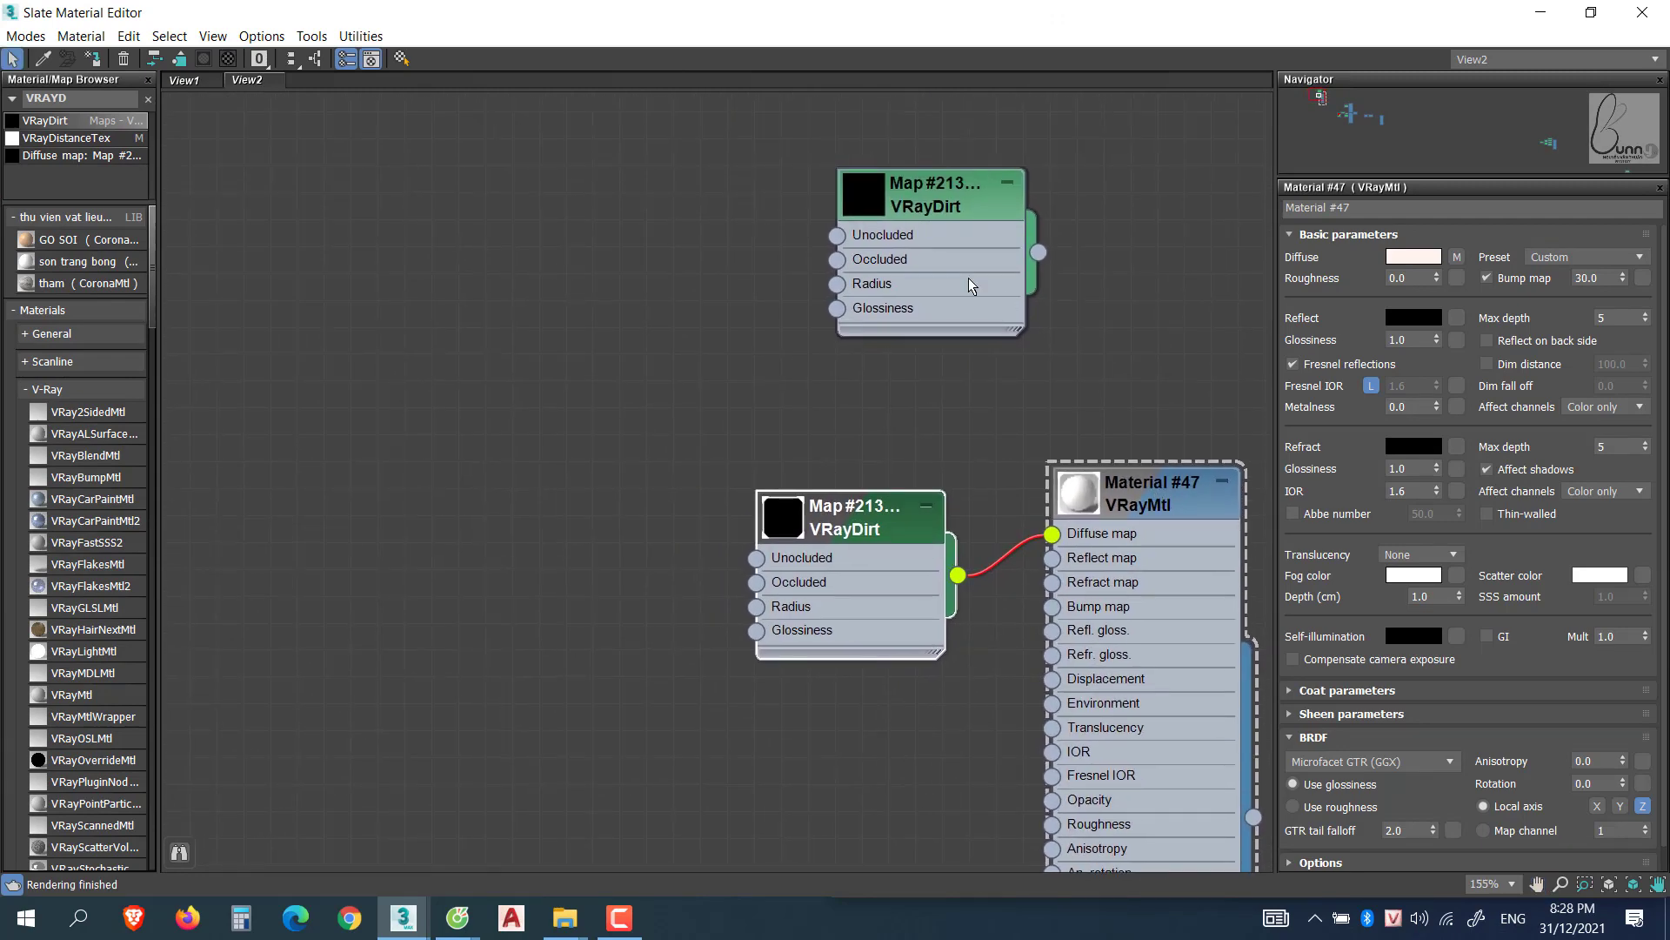
pyautogui.moveTo(945, 209); pyautogui.dragTo(838, 262)
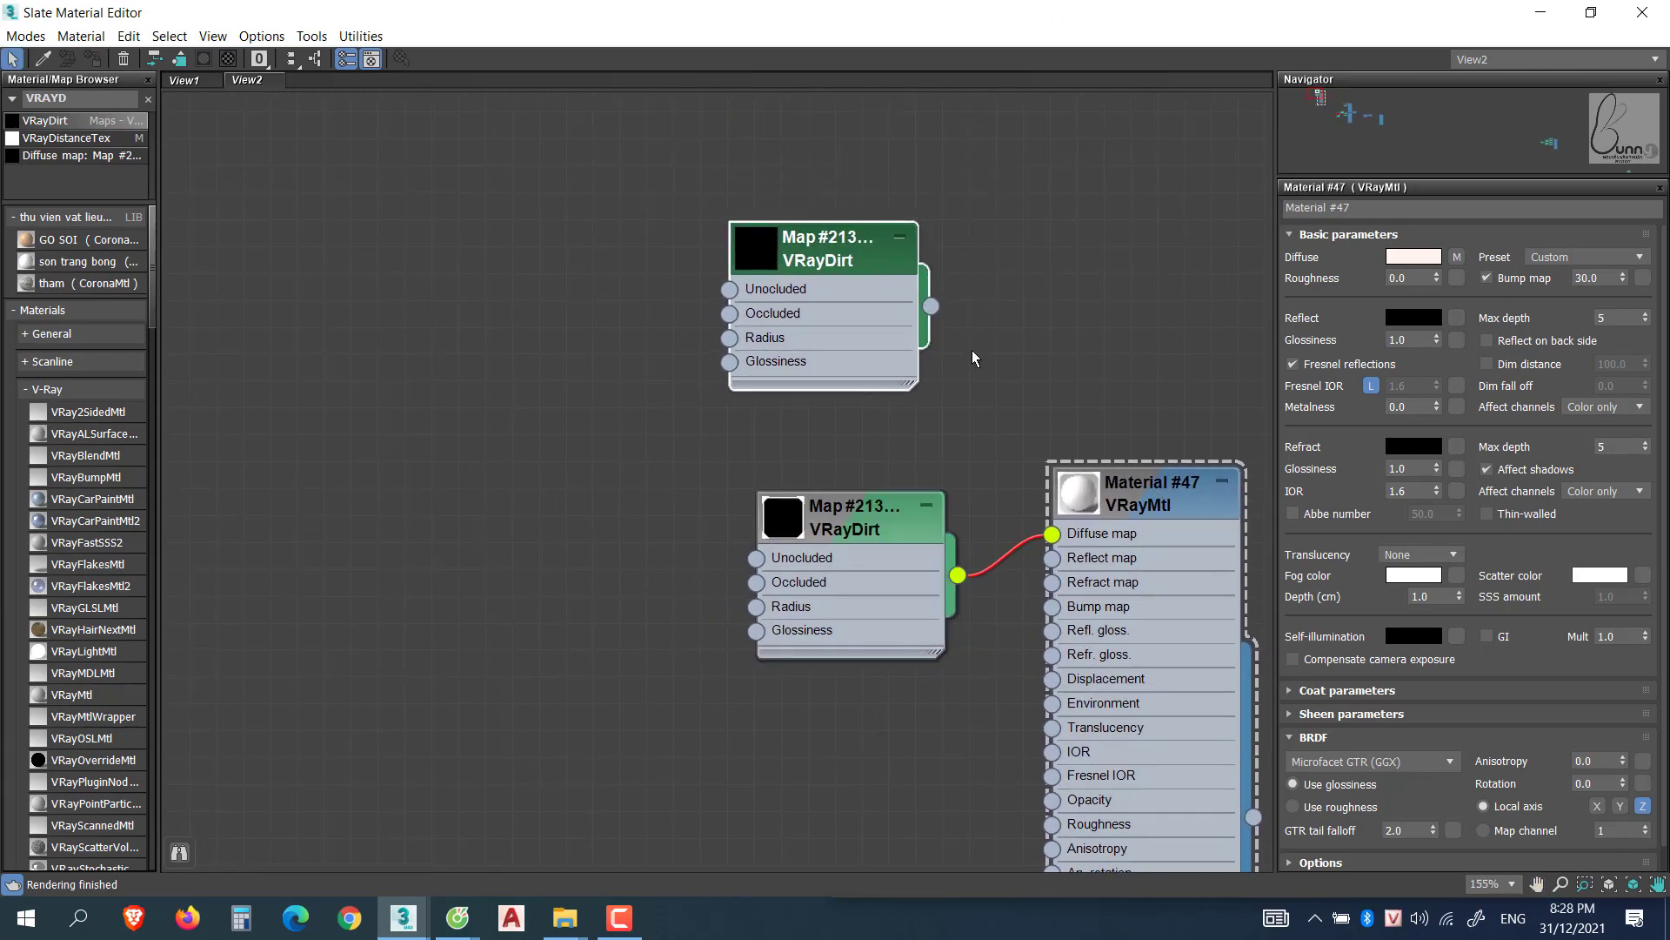
pyautogui.doubleClick(846, 514)
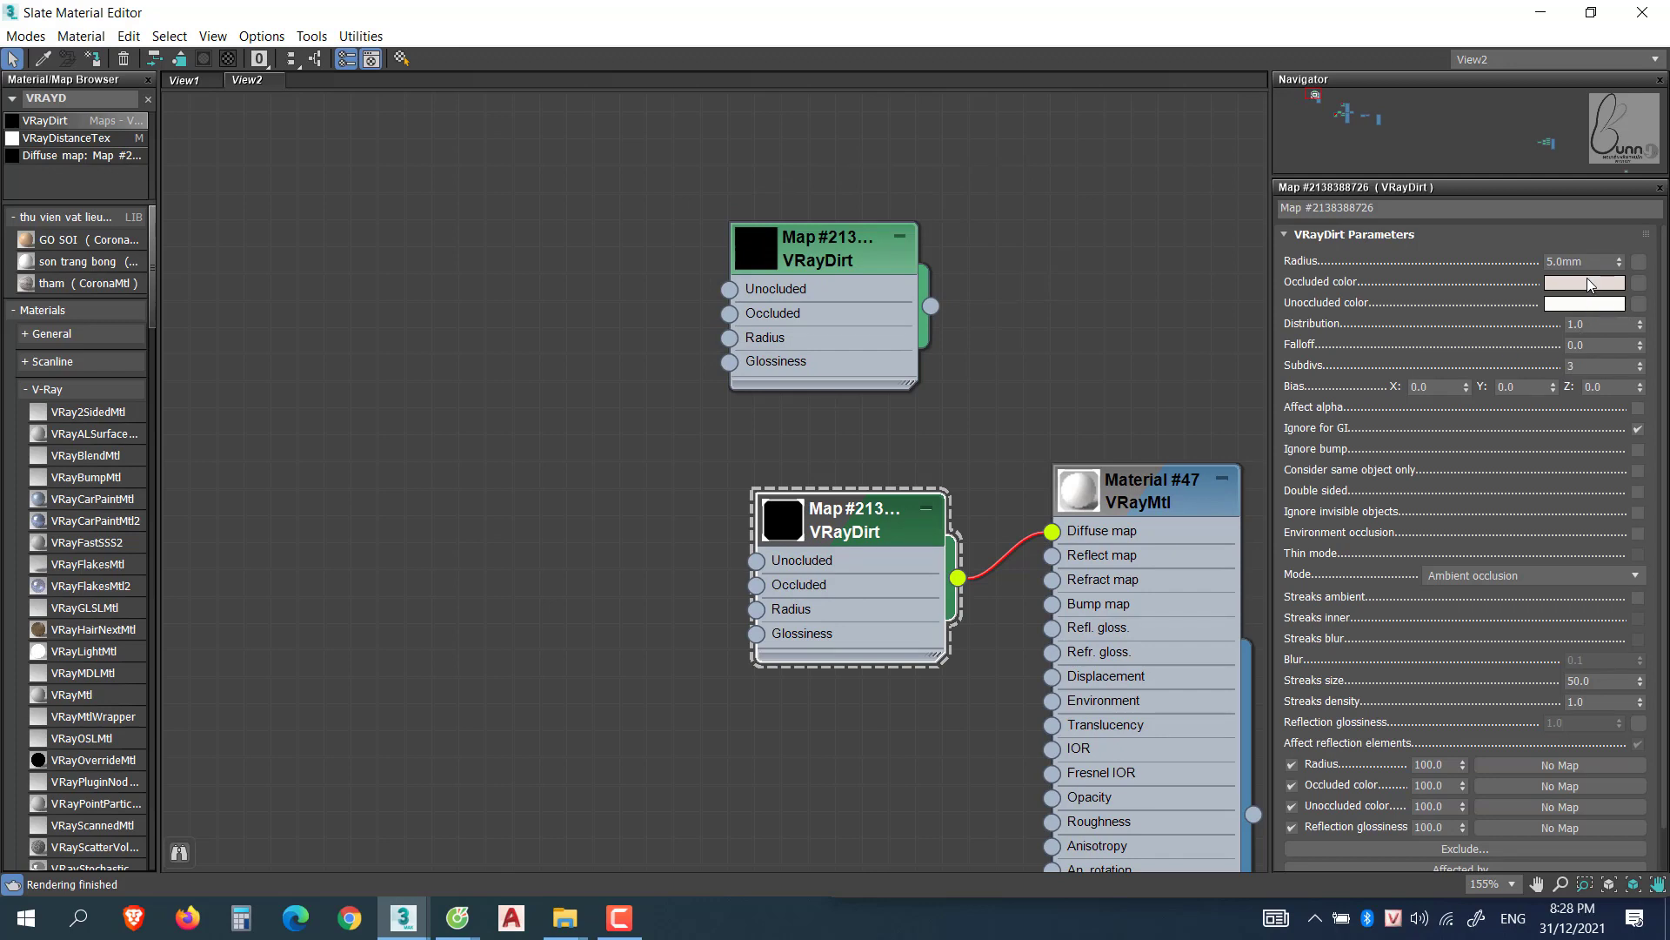
pyautogui.moveTo(866, 539); pyautogui.dragTo(840, 566)
pyautogui.moveTo(830, 246); pyautogui.dragTo(776, 274)
# Bring the Corona file's material editor forward and pick Material #47 from a scene object.
pyautogui.click(1590, 12)
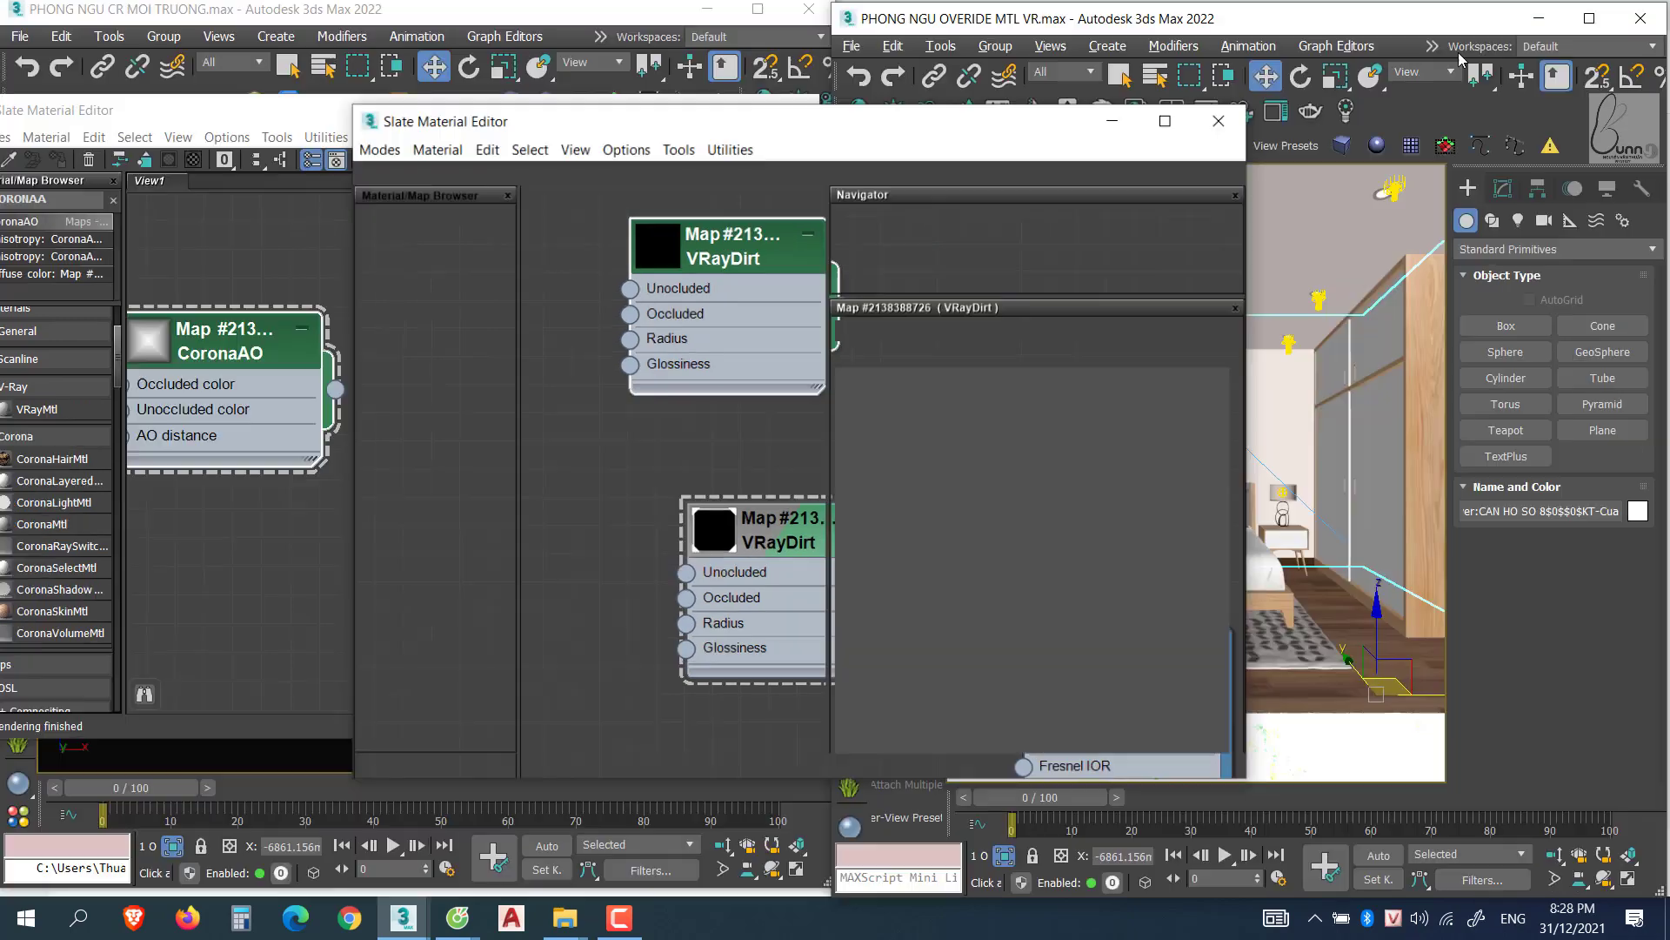
pyautogui.moveTo(809, 126); pyautogui.dragTo(1428, 162)
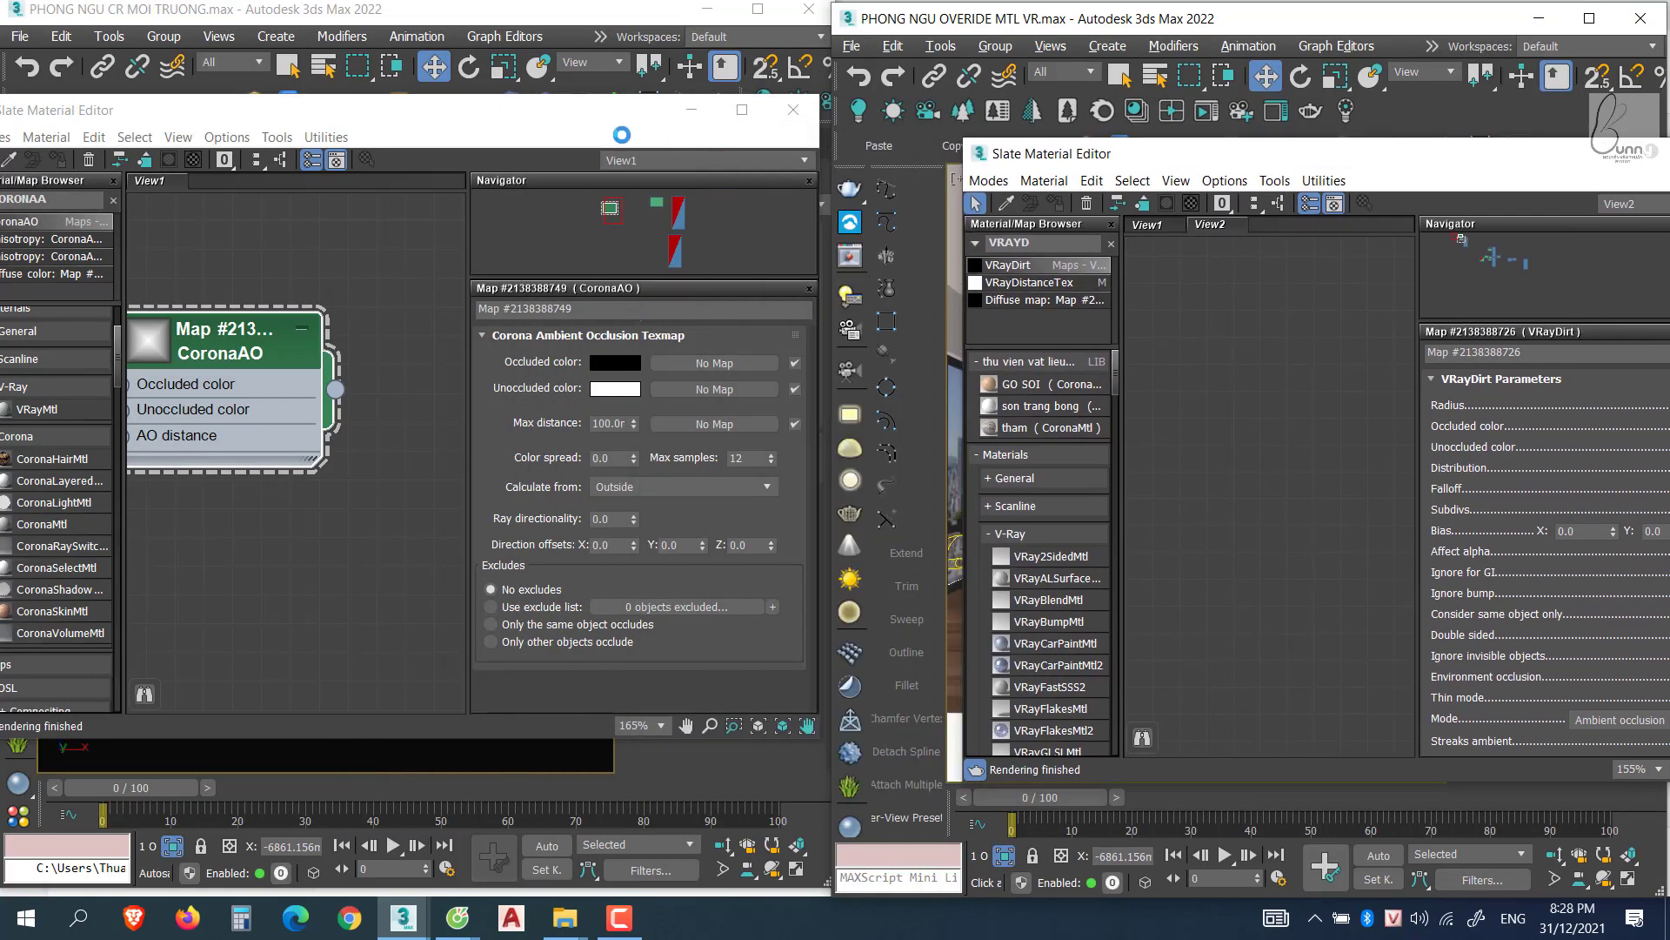
pyautogui.moveTo(539, 125); pyautogui.dragTo(1188, 120)
pyautogui.click(657, 154)
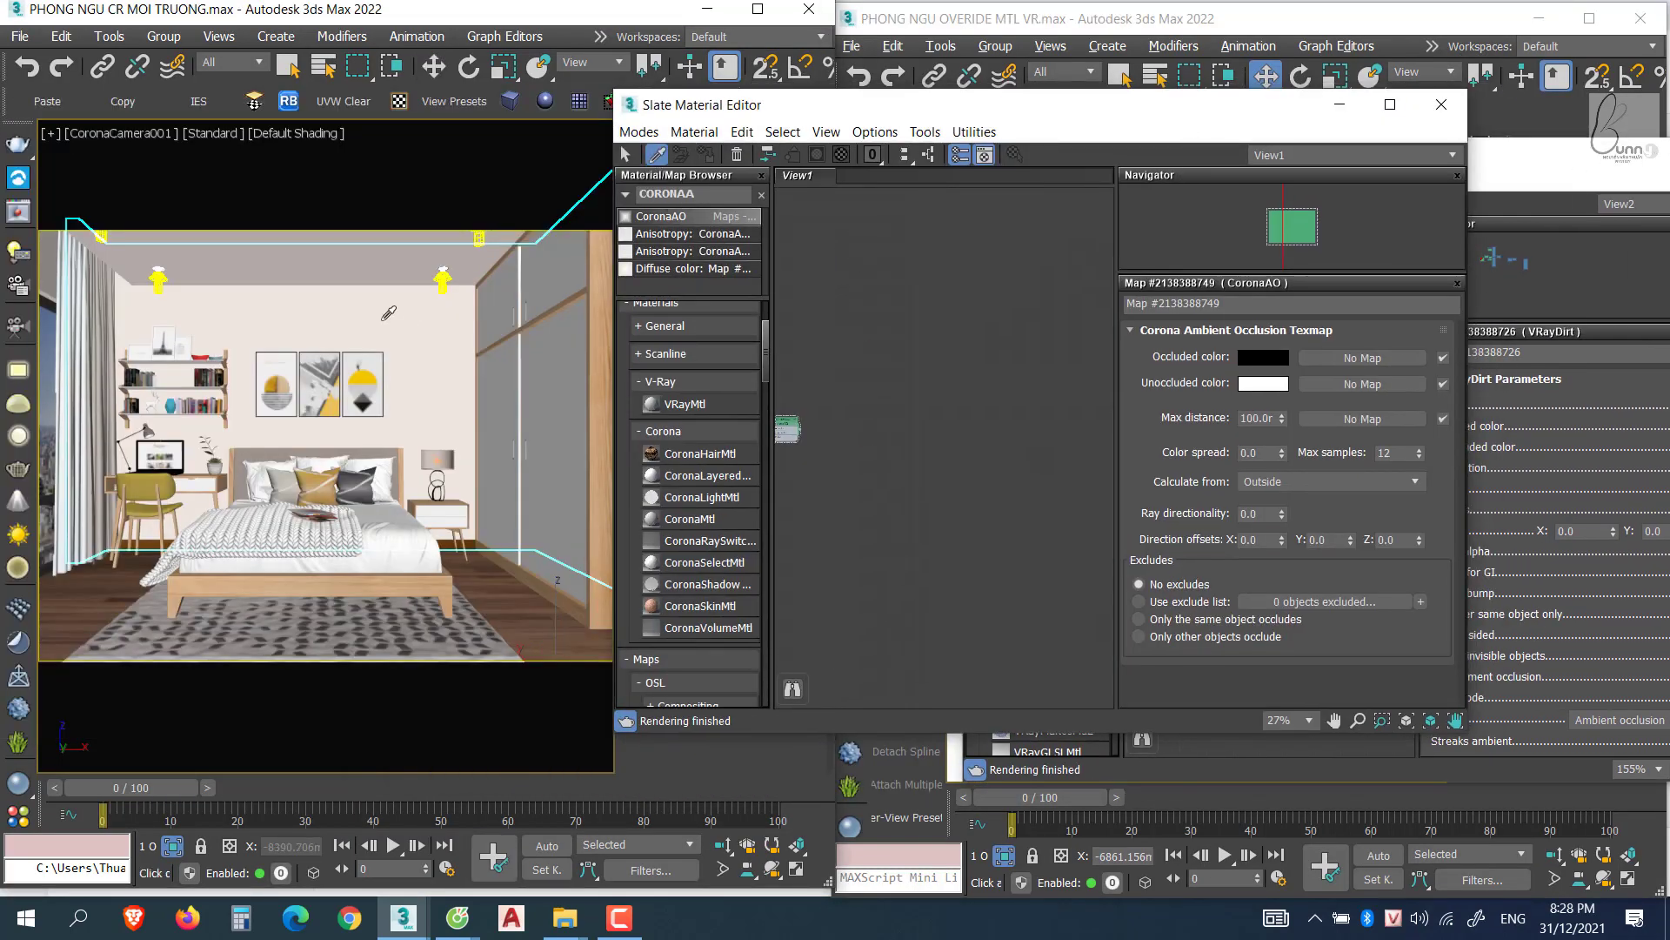
pyautogui.click(888, 540)
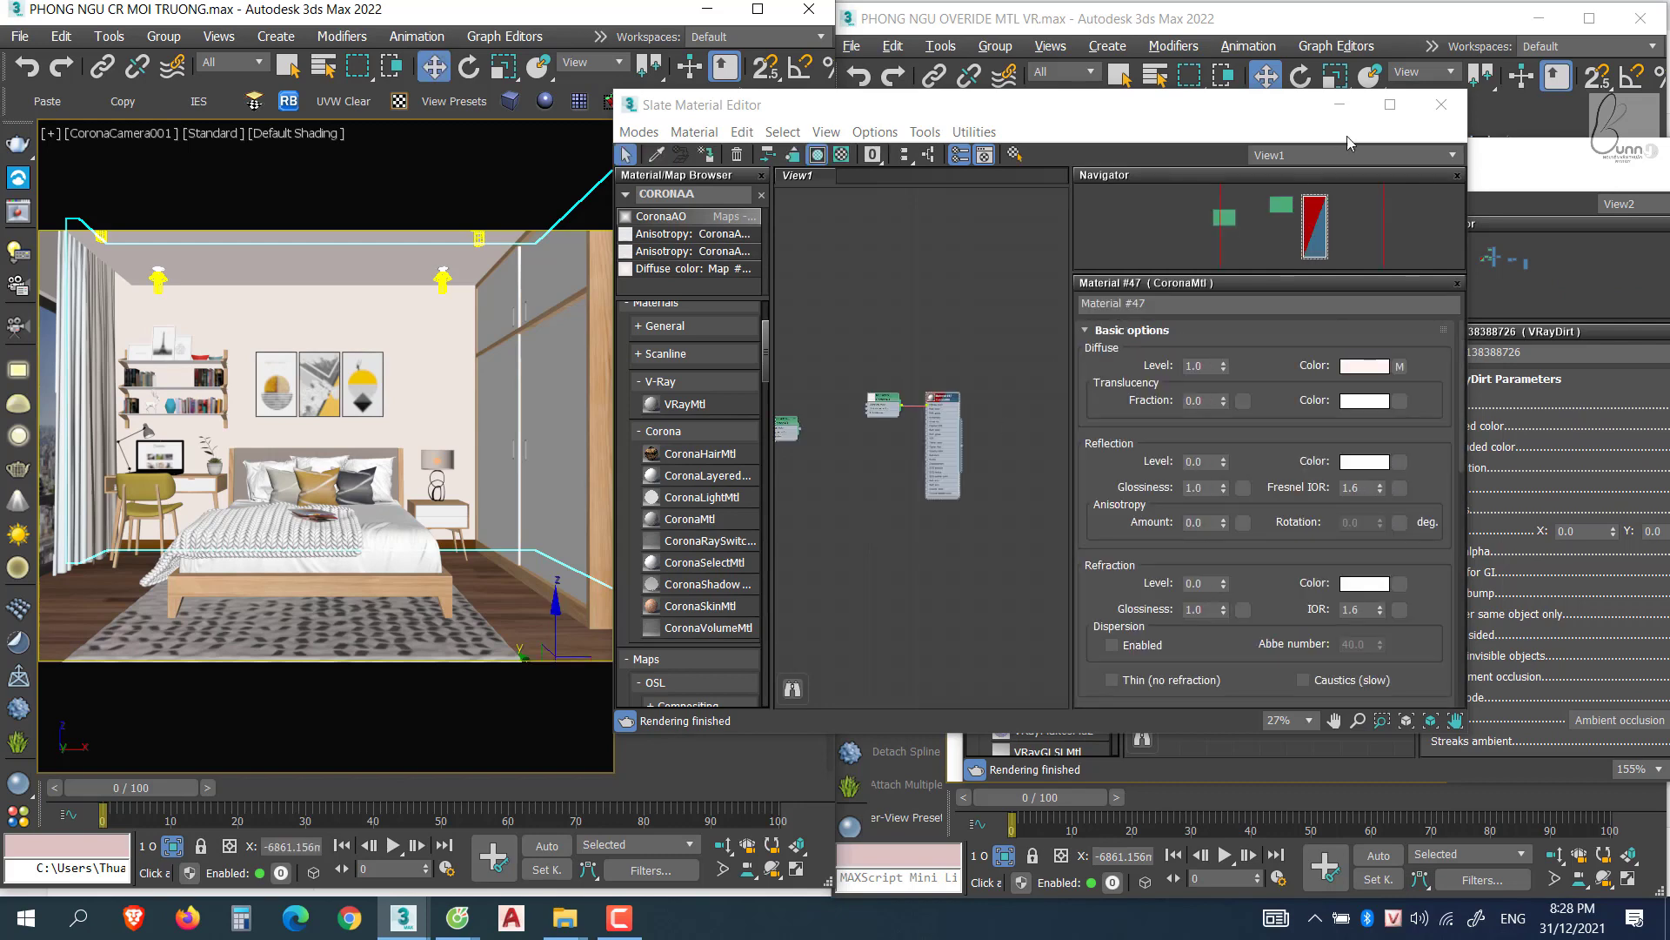
# Maximize the editor, arrange Material #47 and the CoronaAO nodes, and show the linked CoronaAO settings.
pyautogui.click(1389, 105)
pyautogui.scroll(8, 196, 292)
pyautogui.moveTo(553, 380); pyautogui.dragTo(628, 320, button='middle')
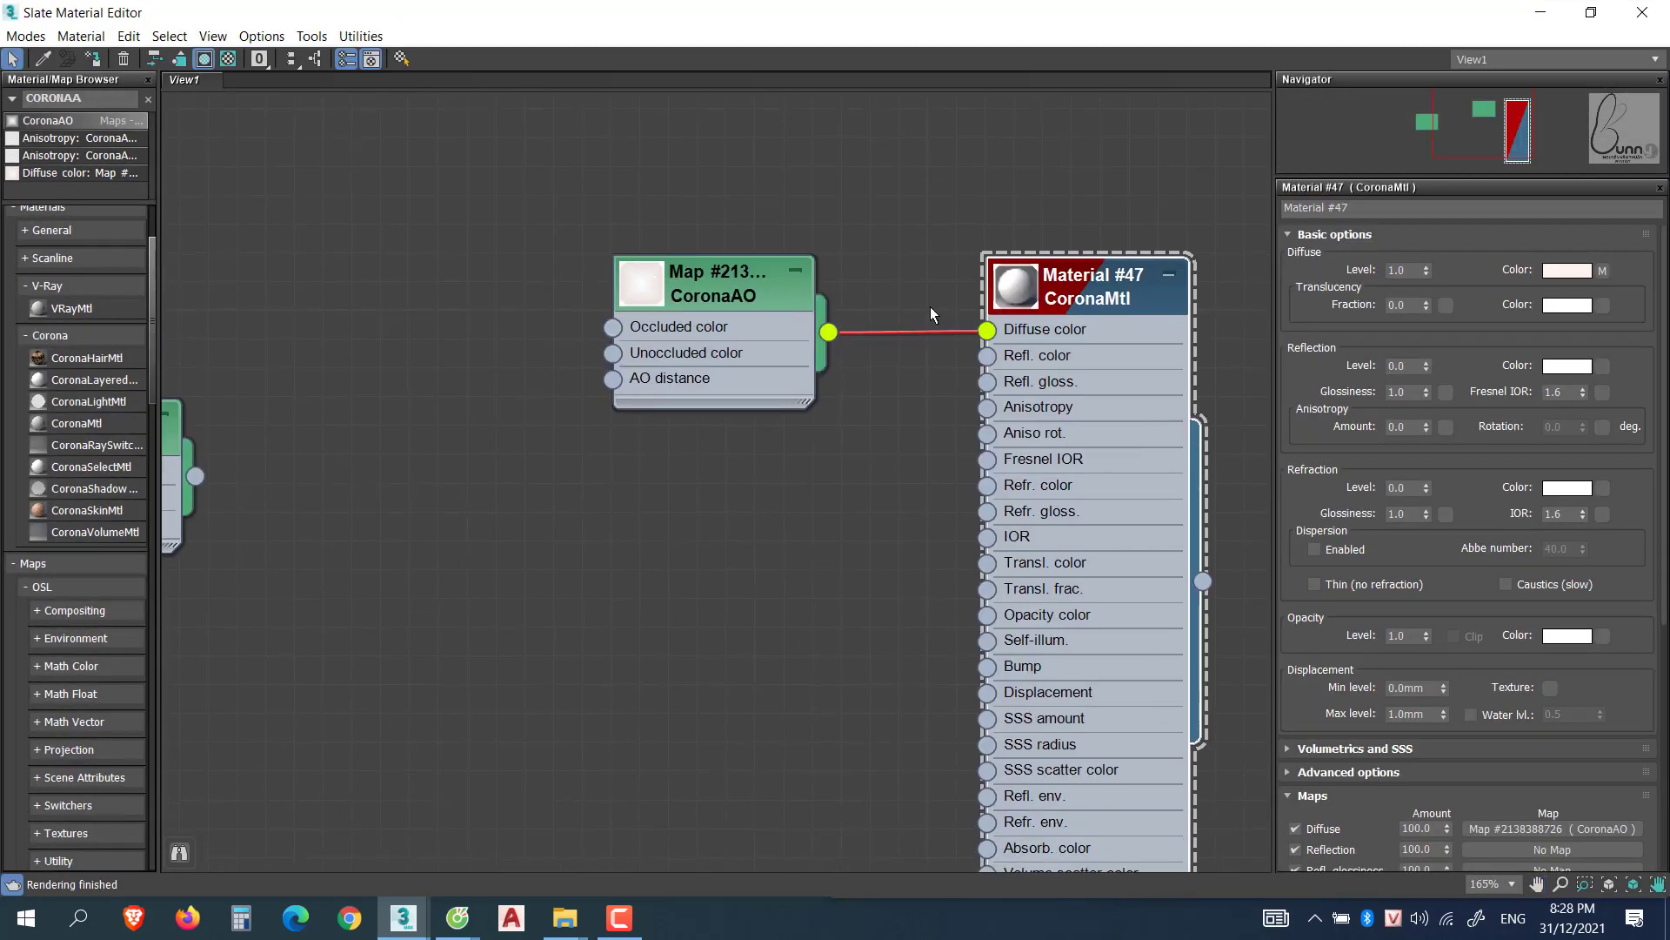
pyautogui.moveTo(1110, 274); pyautogui.dragTo(1111, 276)
pyautogui.moveTo(435, 440); pyautogui.dragTo(622, 372, button='middle')
pyautogui.scroll(-1, 622, 372)
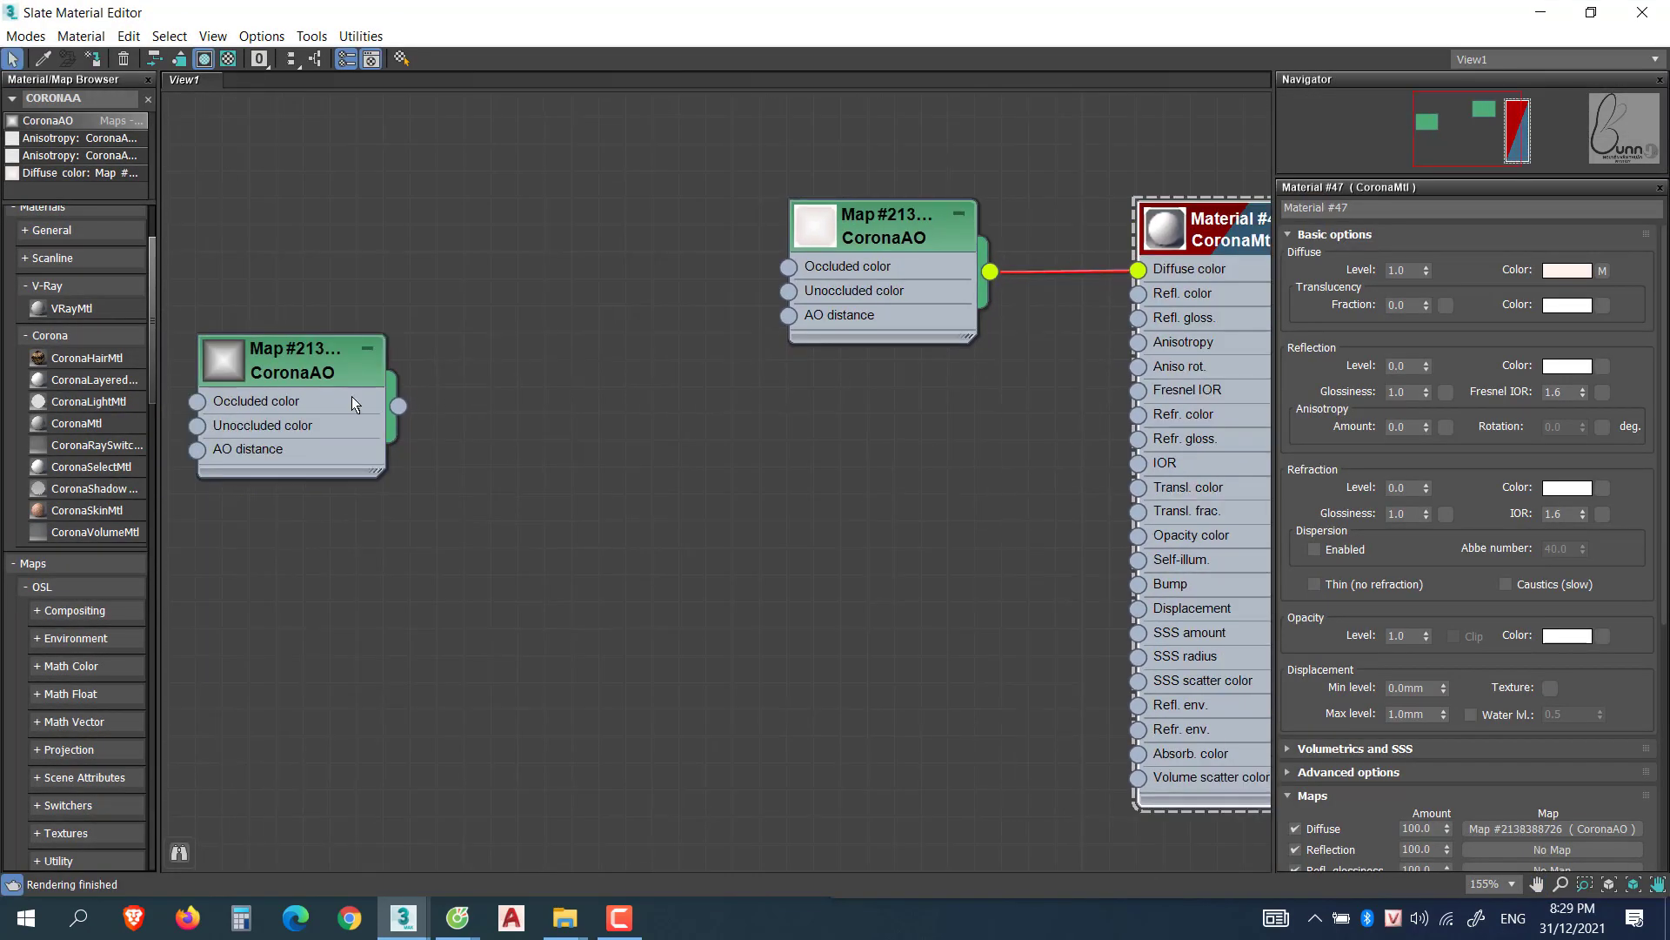
pyautogui.moveTo(304, 374); pyautogui.dragTo(683, 590)
pyautogui.moveTo(902, 511); pyautogui.dragTo(787, 495, button='middle')
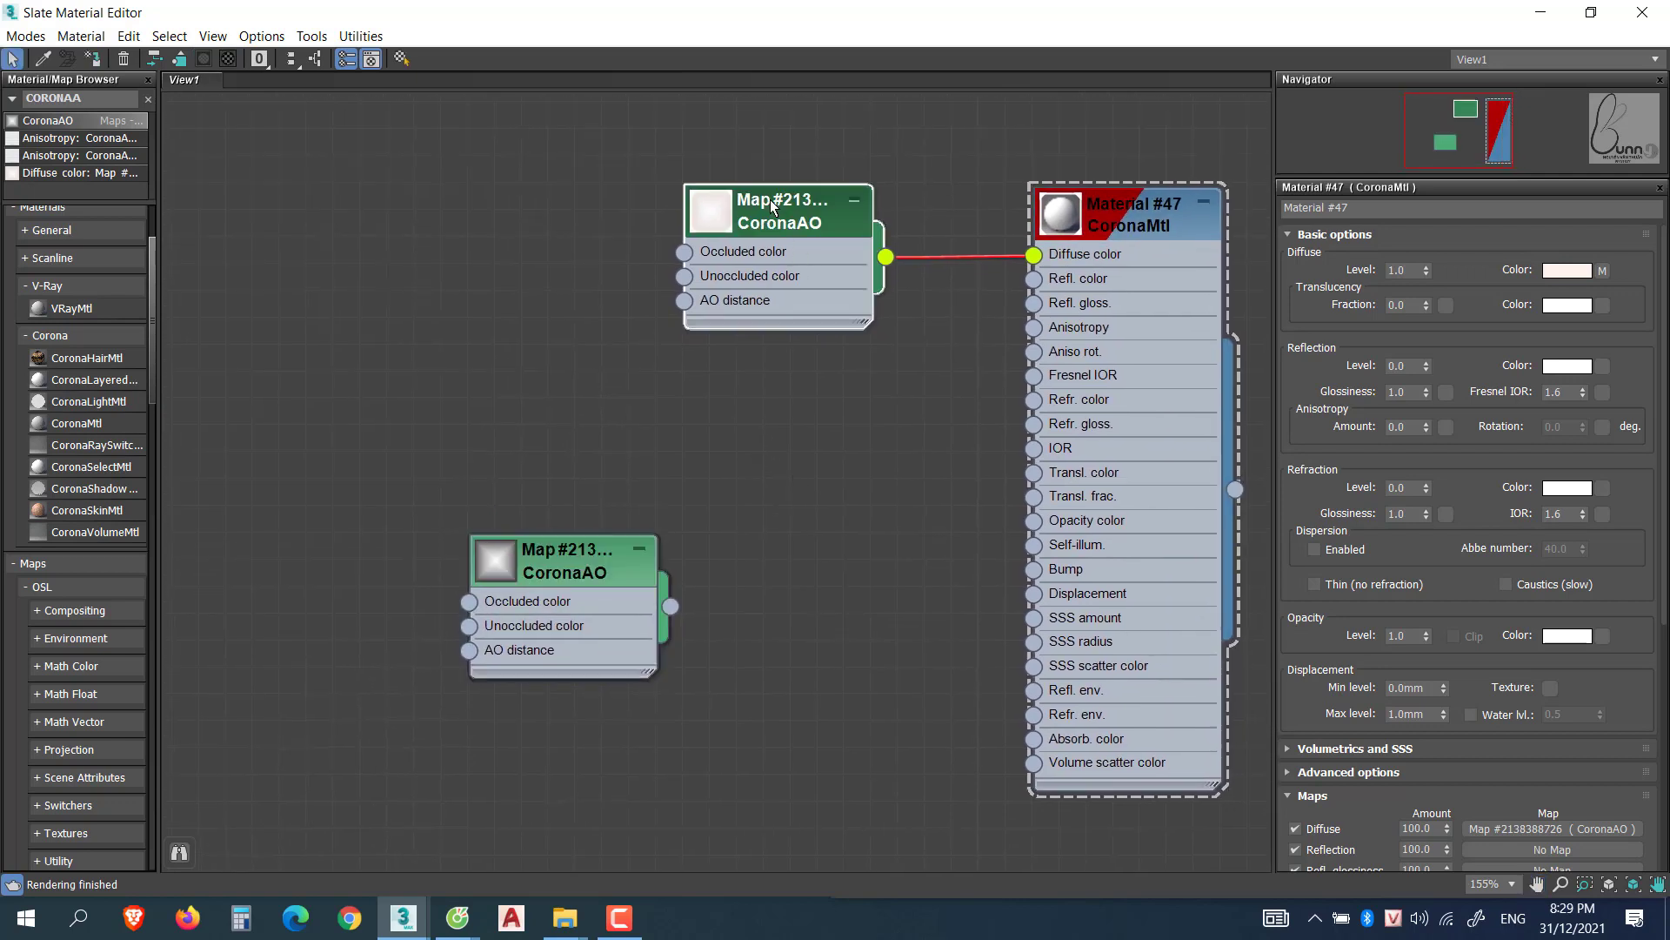
pyautogui.moveTo(785, 228)
pyautogui.mouseDown()
pyautogui.moveTo(785, 254)
pyautogui.moveTo(786, 207)
pyautogui.mouseUp()
pyautogui.doubleClick(786, 206)
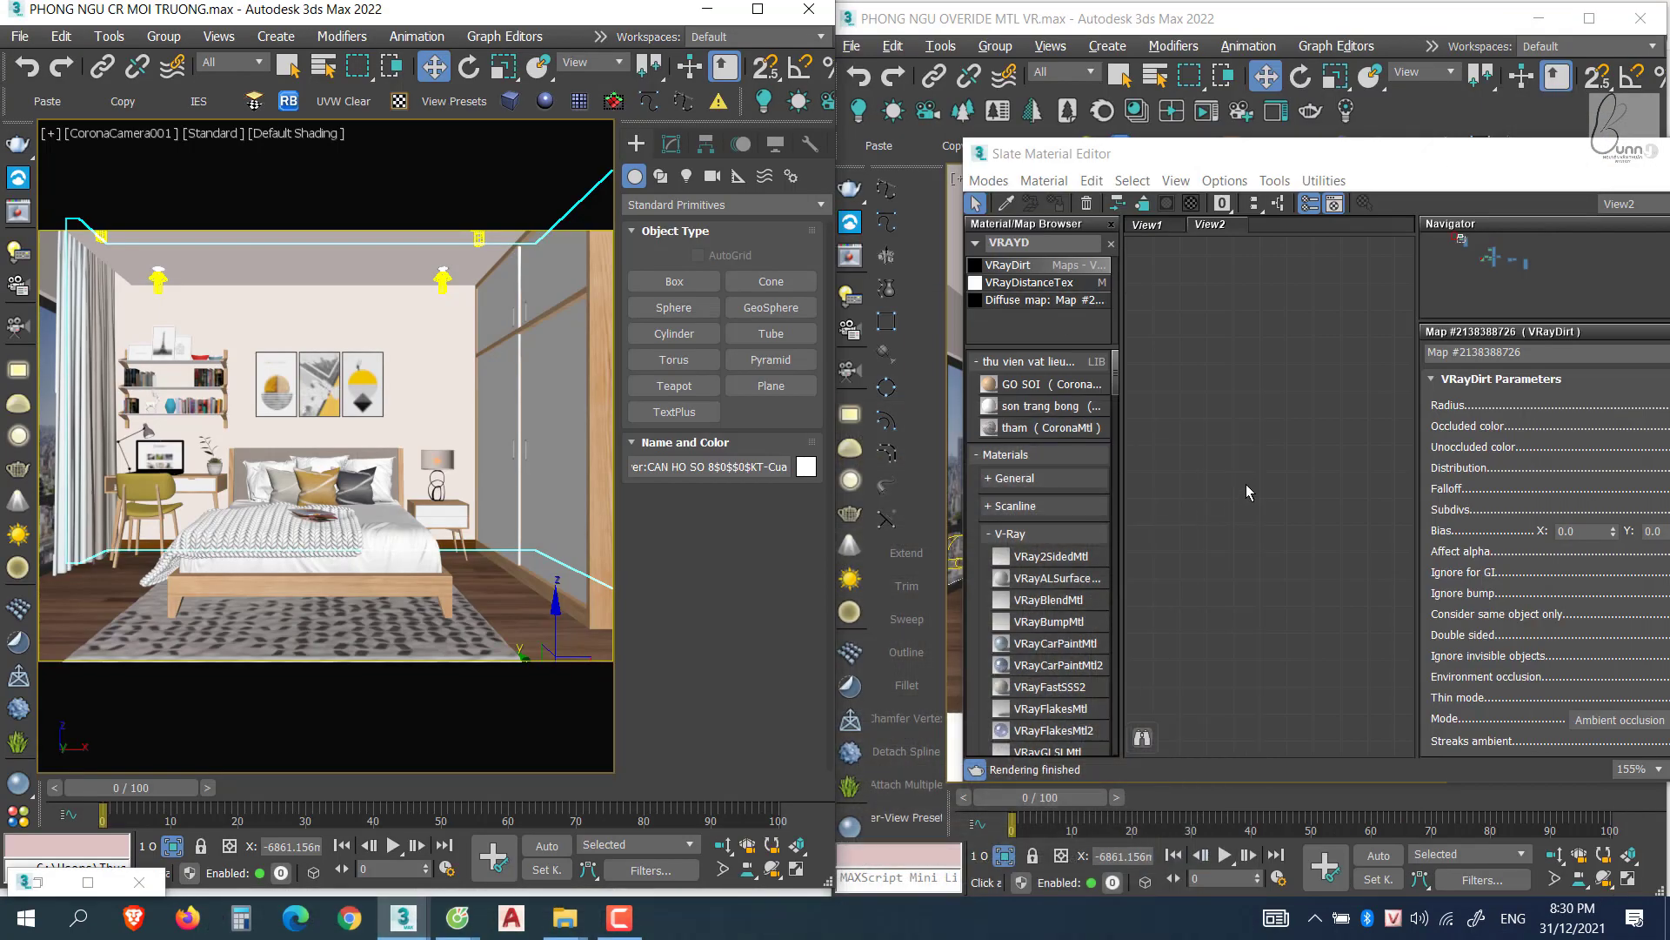
# Show the upper VRayDirt map's parameters in the V-Ray file's editor.
pyautogui.scroll(-3, 1279, 442)
pyautogui.moveTo(1279, 442); pyautogui.dragTo(1123, 373, button='middle')
pyautogui.scroll(5, 1302, 375)
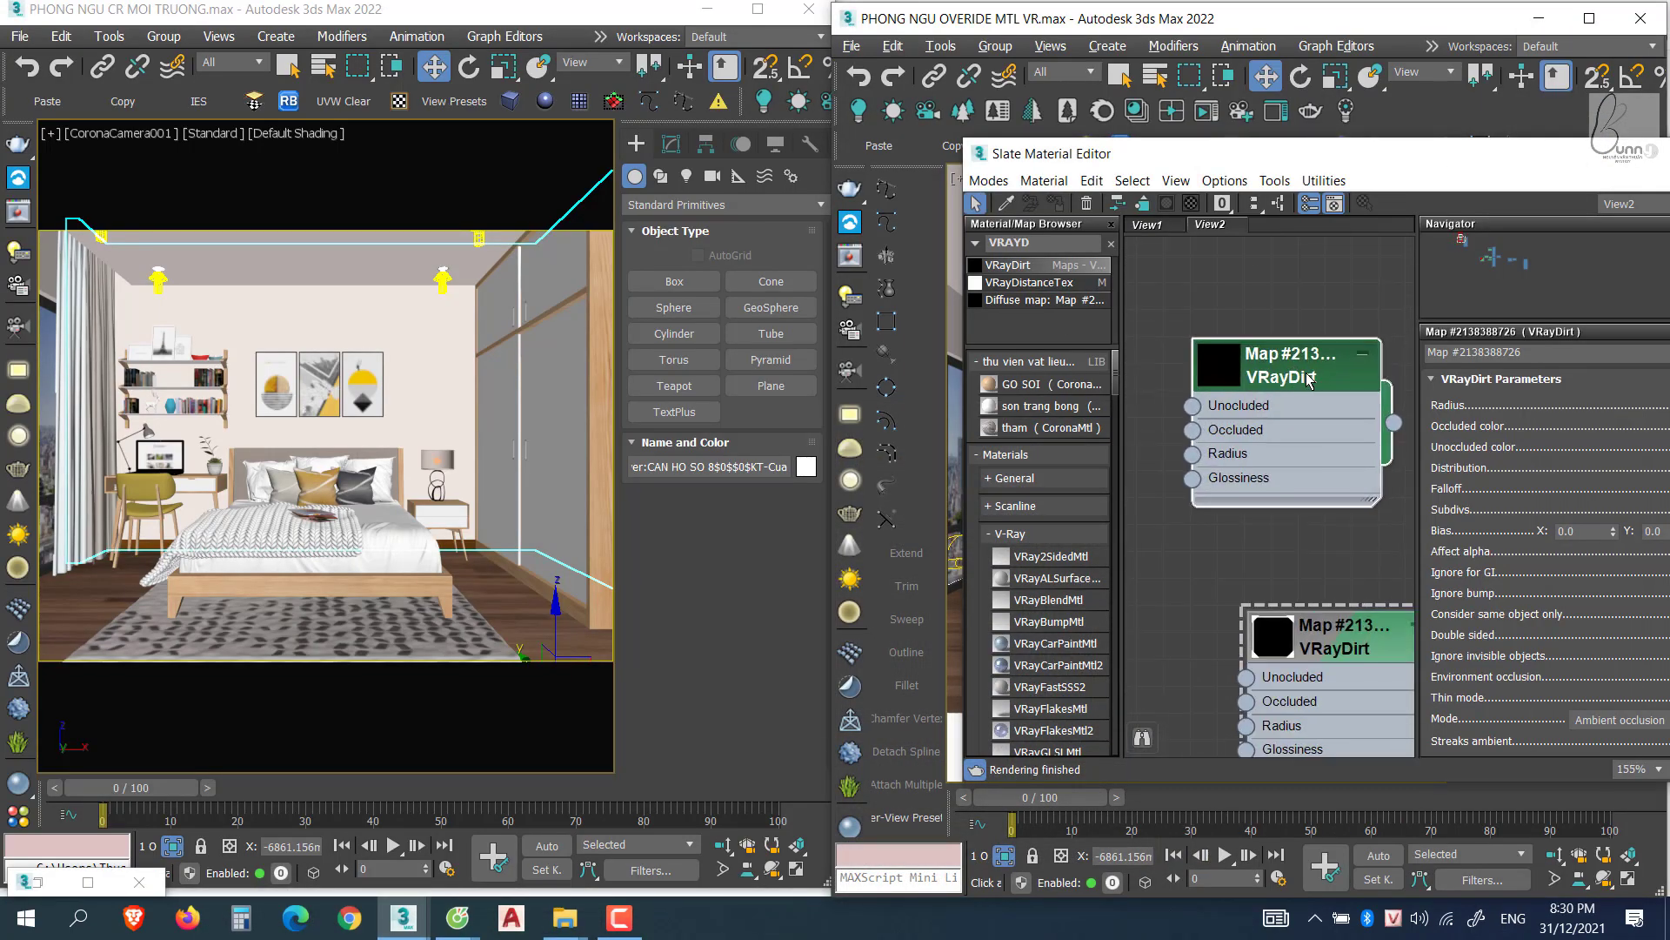
pyautogui.doubleClick(1293, 378)
pyautogui.doubleClick(1293, 385)
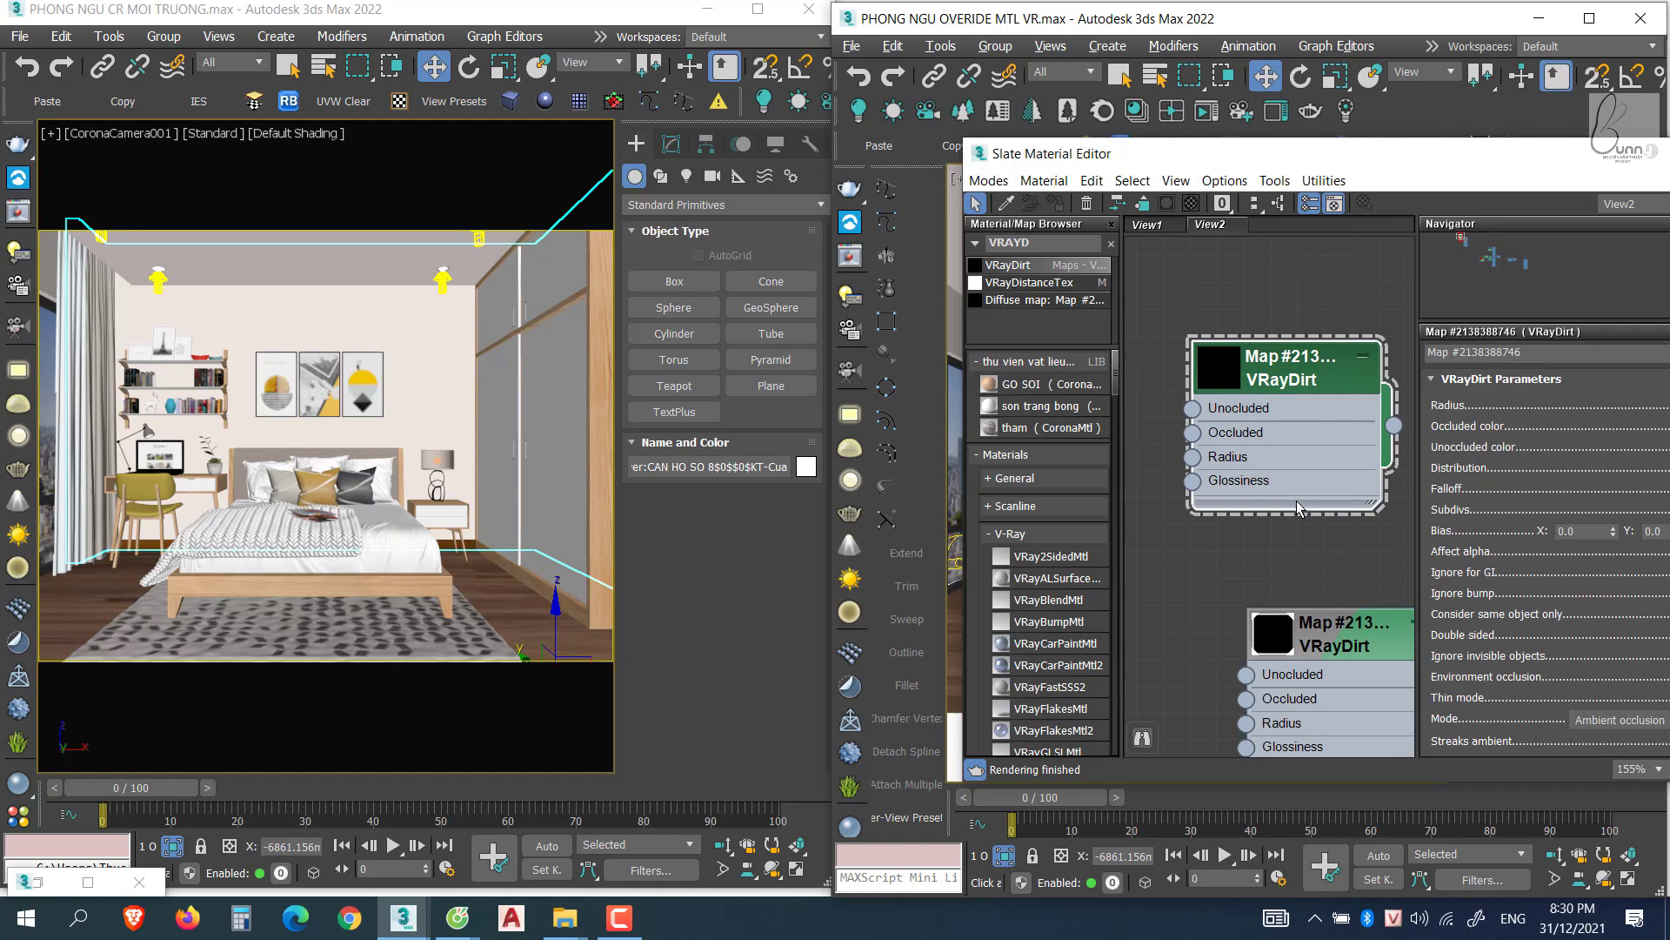
# Restore the Corona file's material editor full screen and centre its nodes.
pyautogui.click(514, 24)
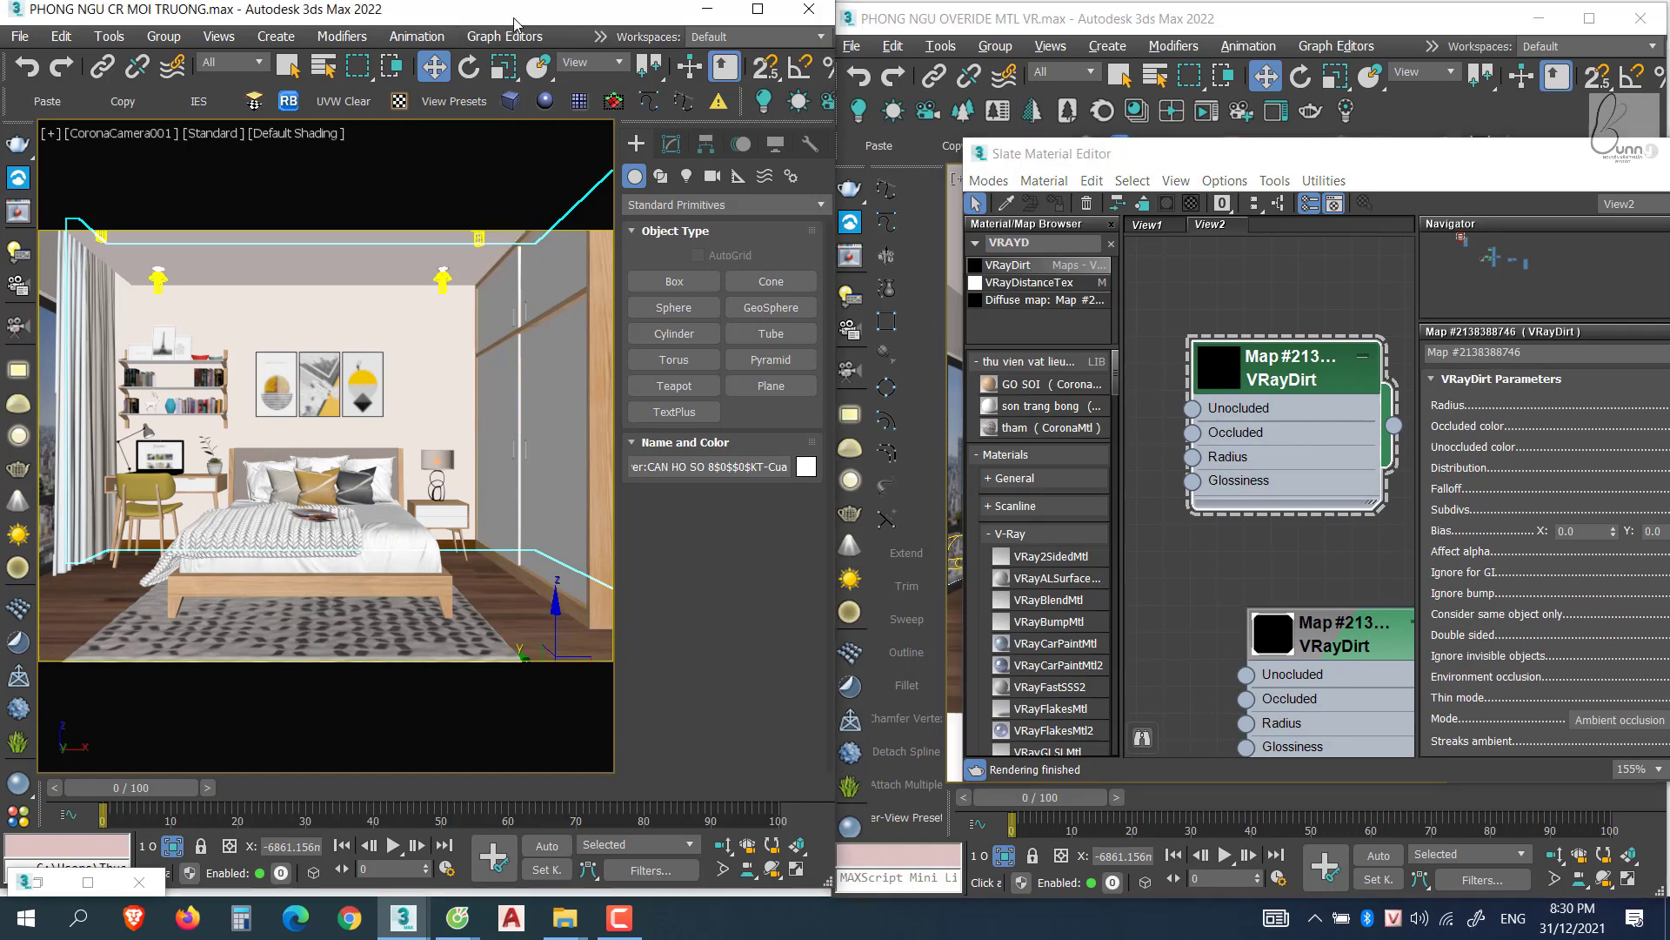
pyautogui.click(88, 884)
pyautogui.moveTo(805, 430); pyautogui.dragTo(910, 462, button='middle')
# Add a new CoronaMtl material to the graph and move the unlinked CoronaAO node aside.
pyautogui.click(842, 237)
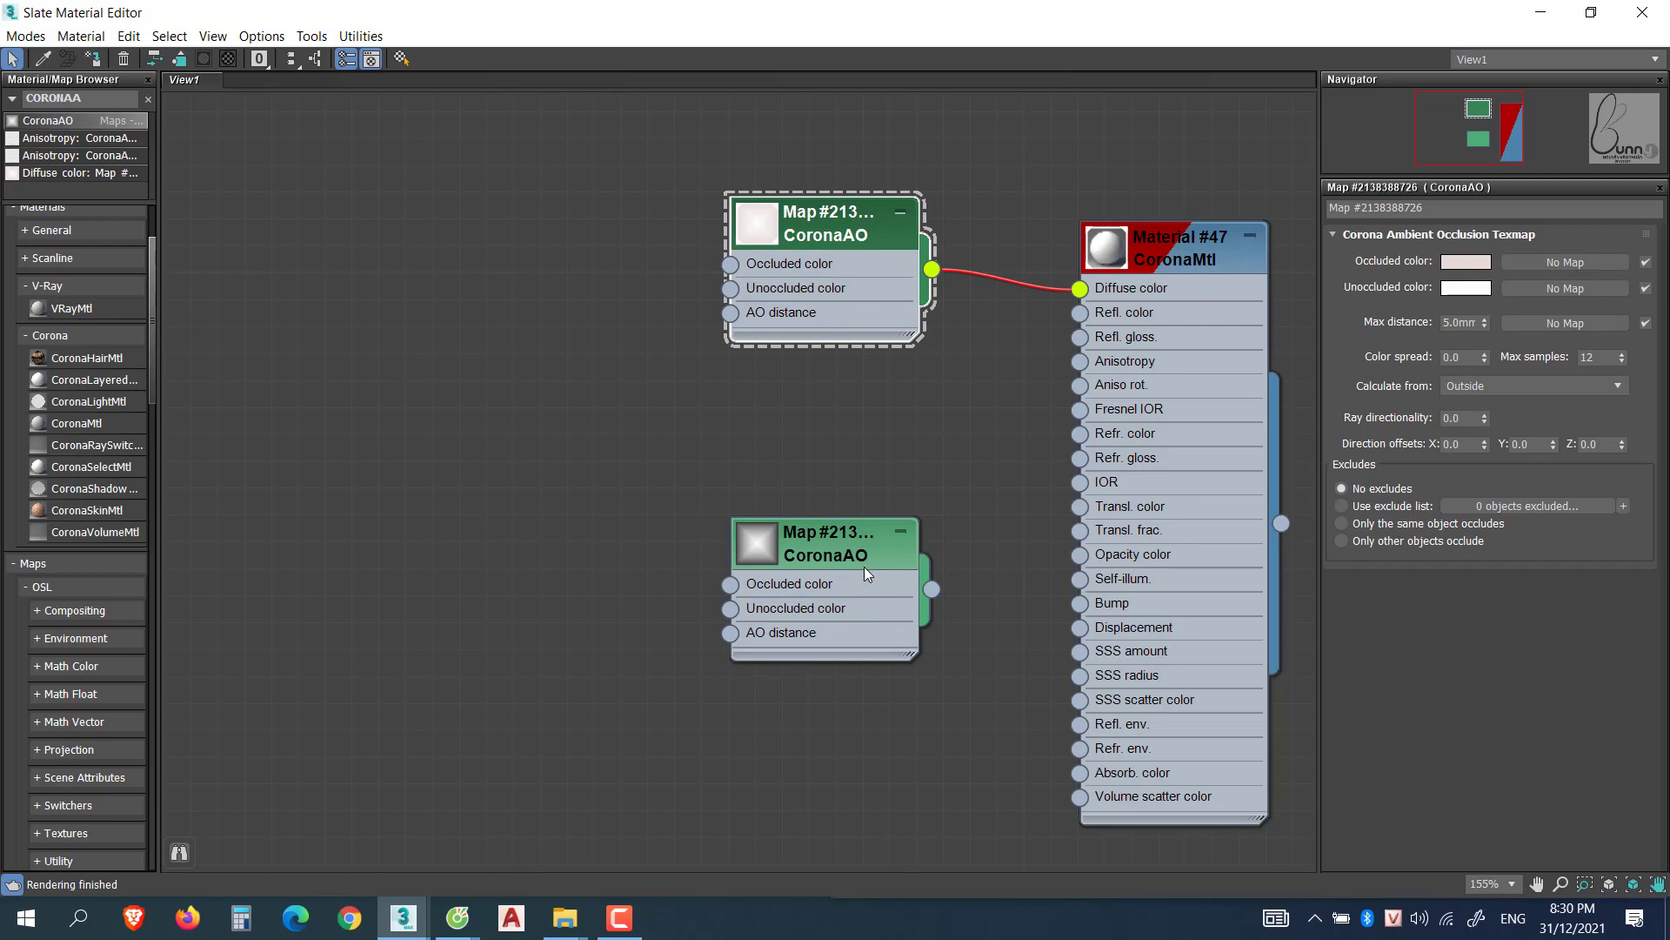
pyautogui.moveTo(806, 567); pyautogui.dragTo(644, 539)
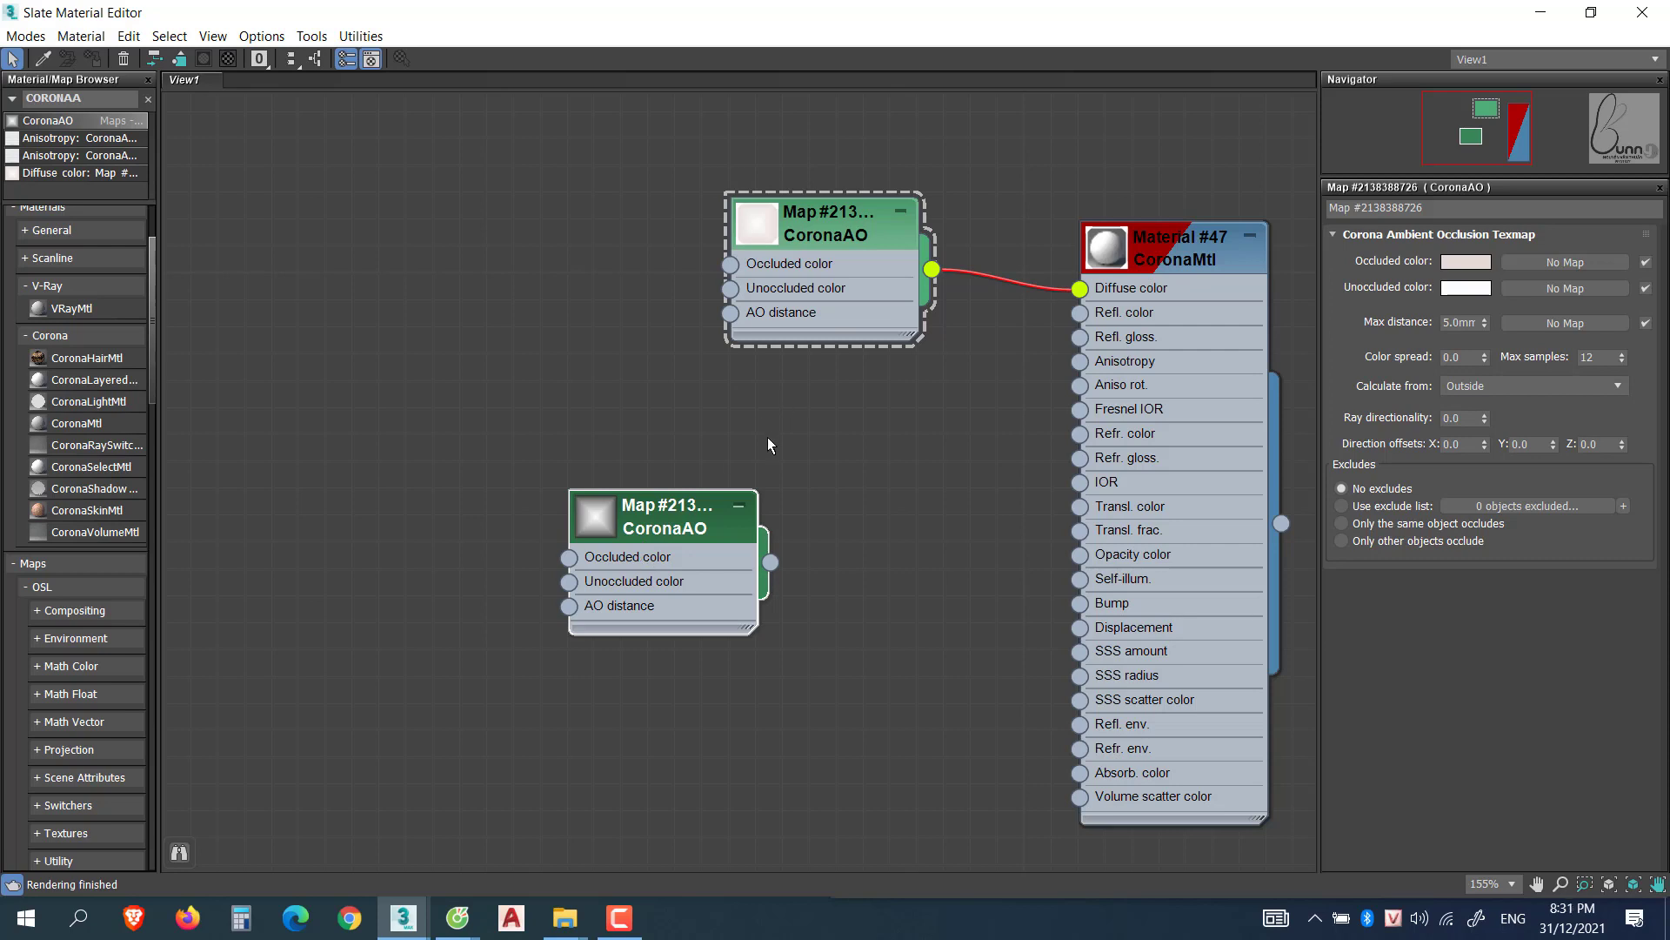
pyautogui.scroll(-1, 768, 445)
pyautogui.scroll(-4, 90, 234)
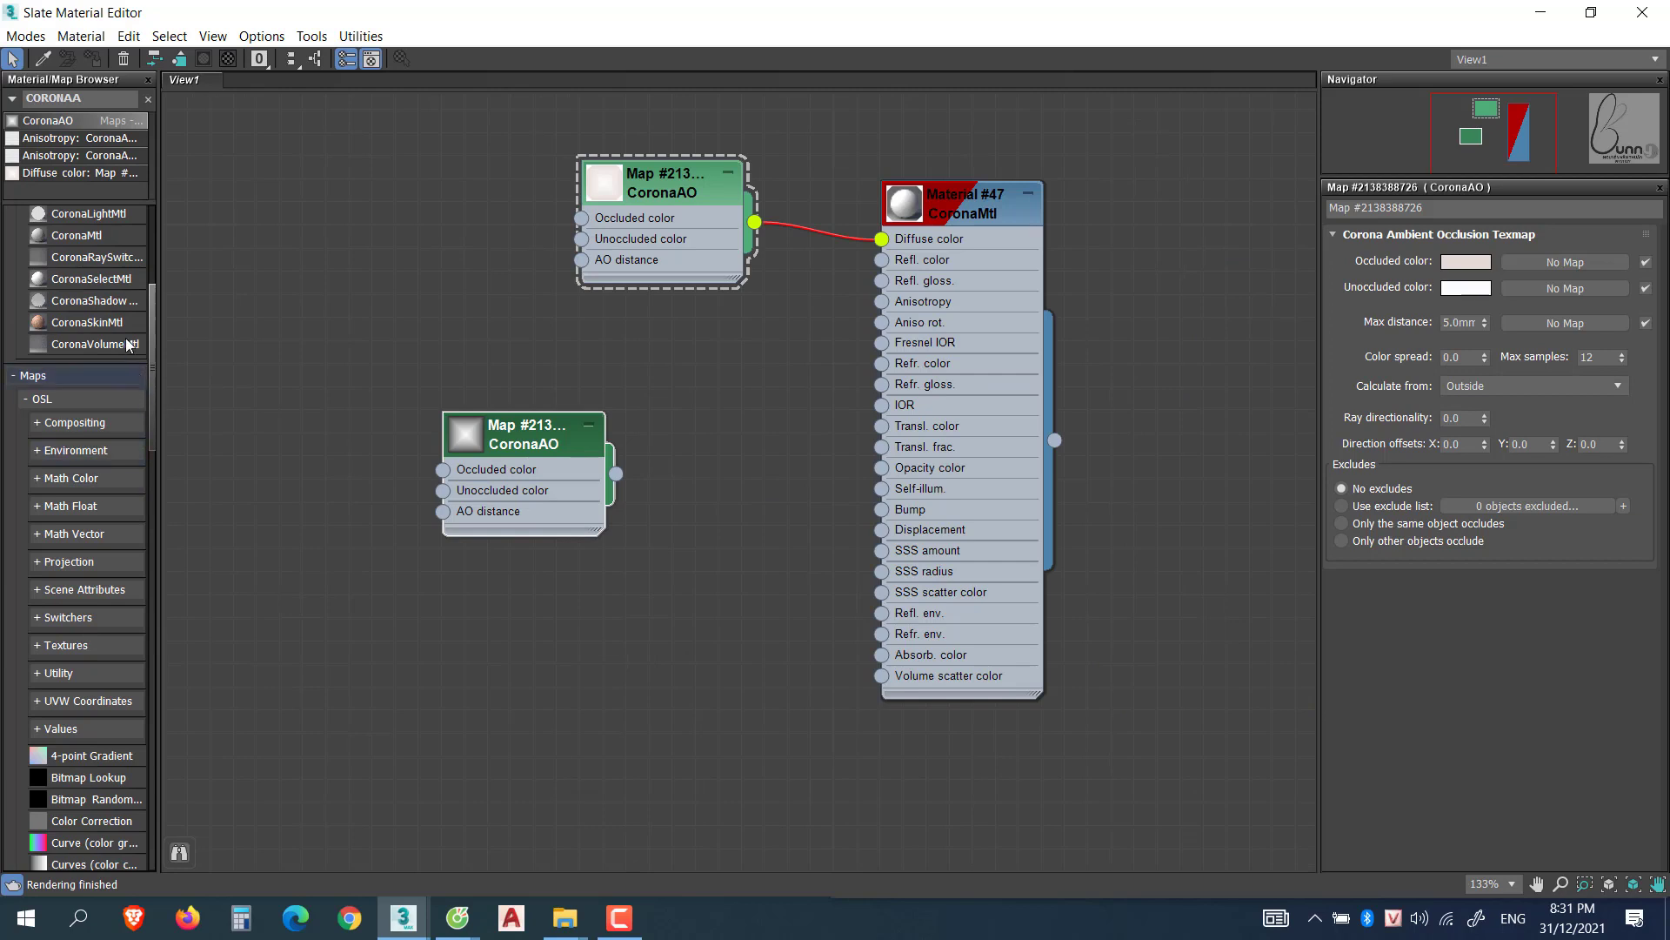
pyautogui.moveTo(91, 234); pyautogui.dragTo(466, 348)
pyautogui.moveTo(706, 442); pyautogui.dragTo(700, 445)
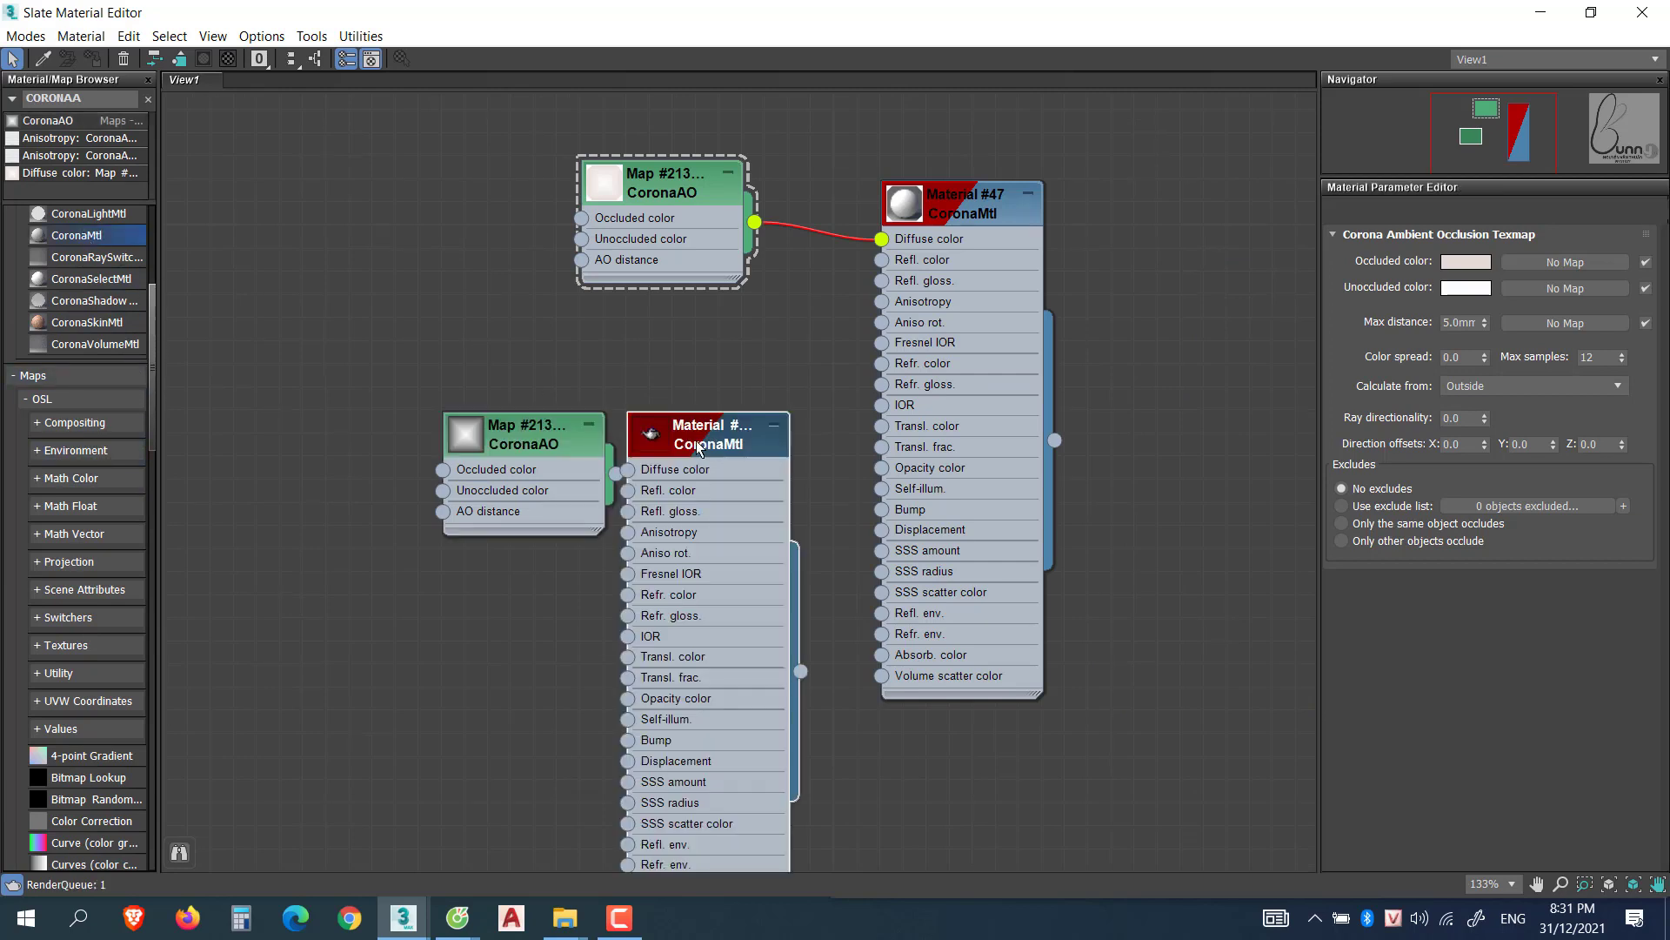
pyautogui.moveTo(522, 431); pyautogui.dragTo(313, 409)
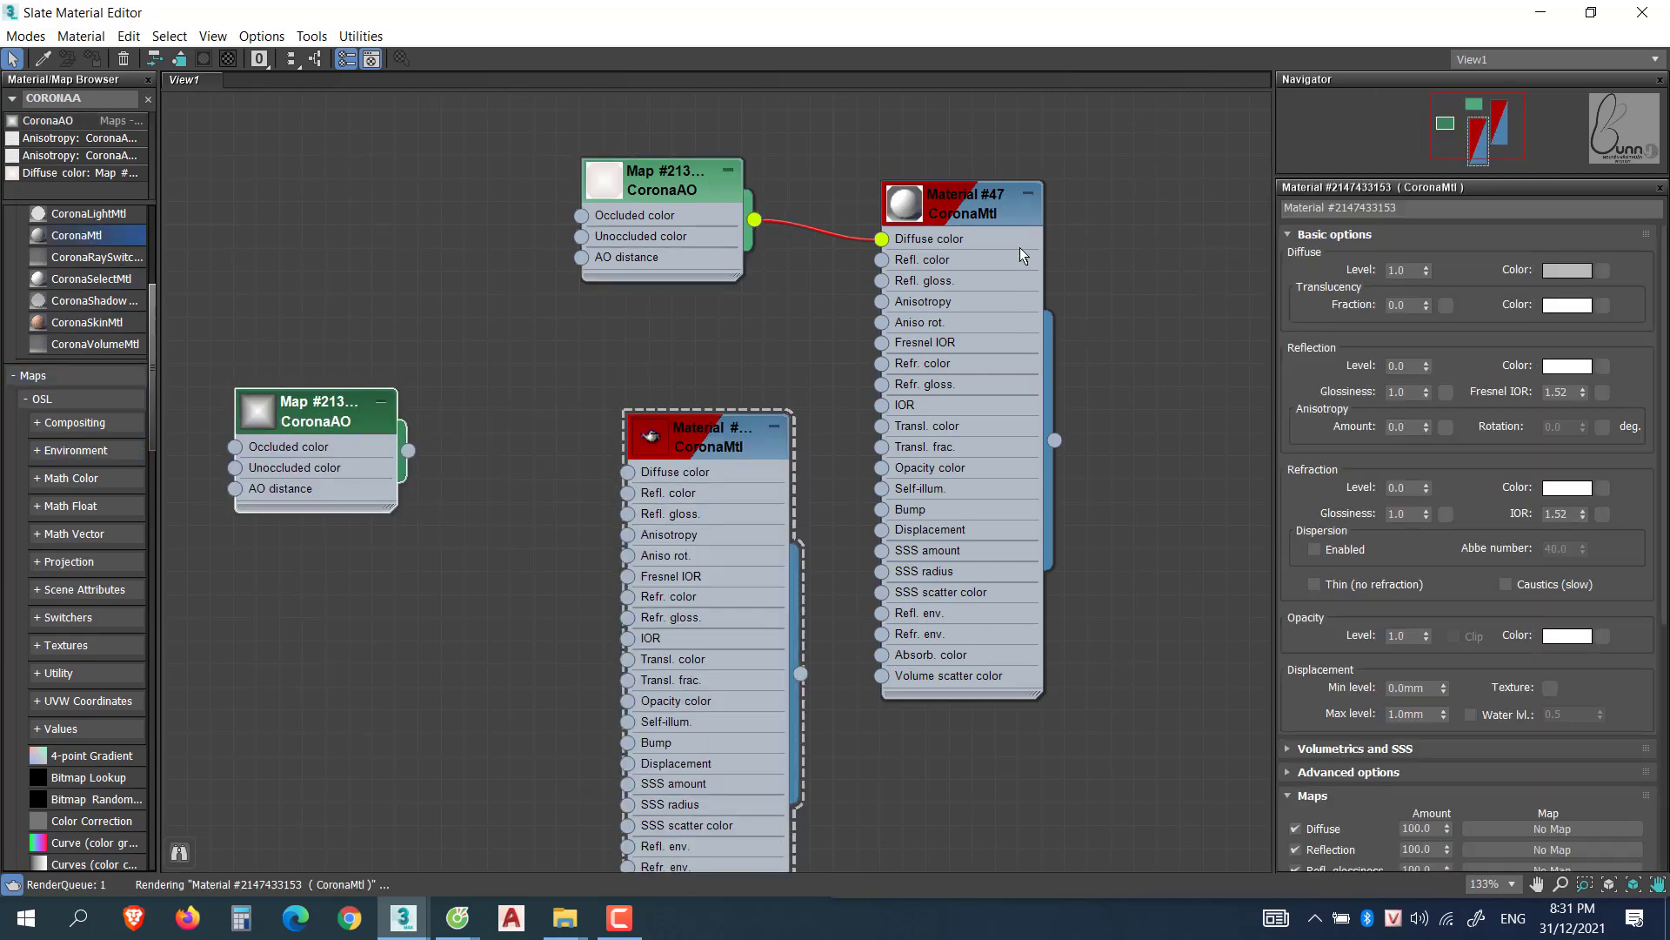
# Paste the CoronaAO map's white colour into the new CoronaMtl's diffuse swatch.
pyautogui.click(679, 190)
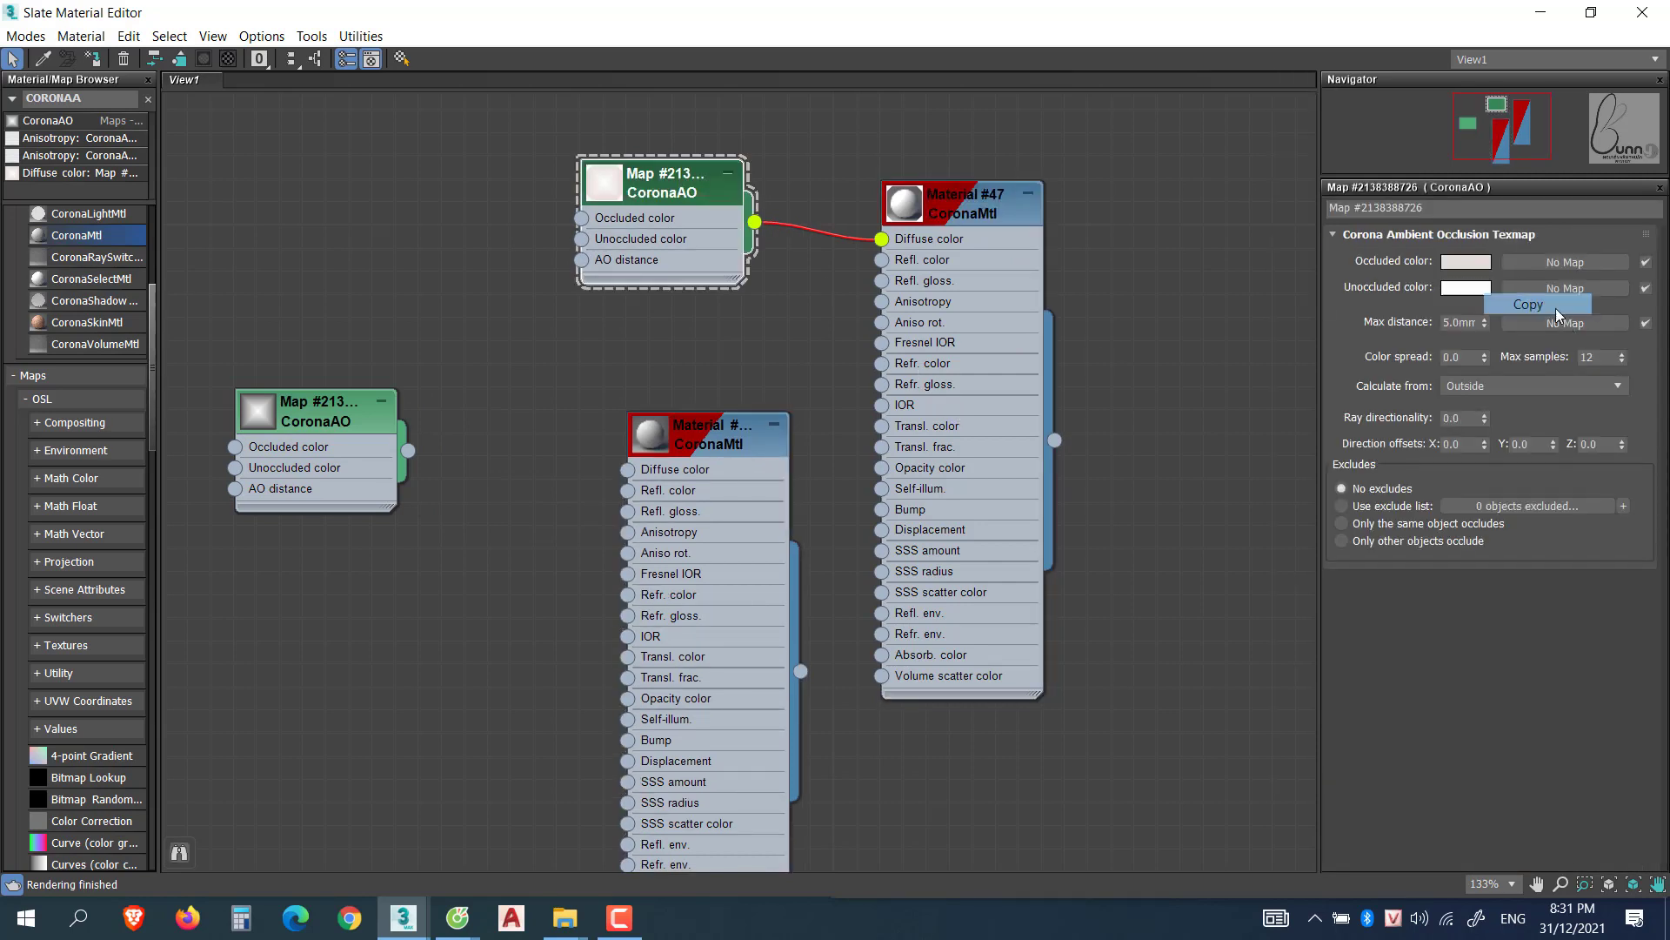
pyautogui.click(717, 453)
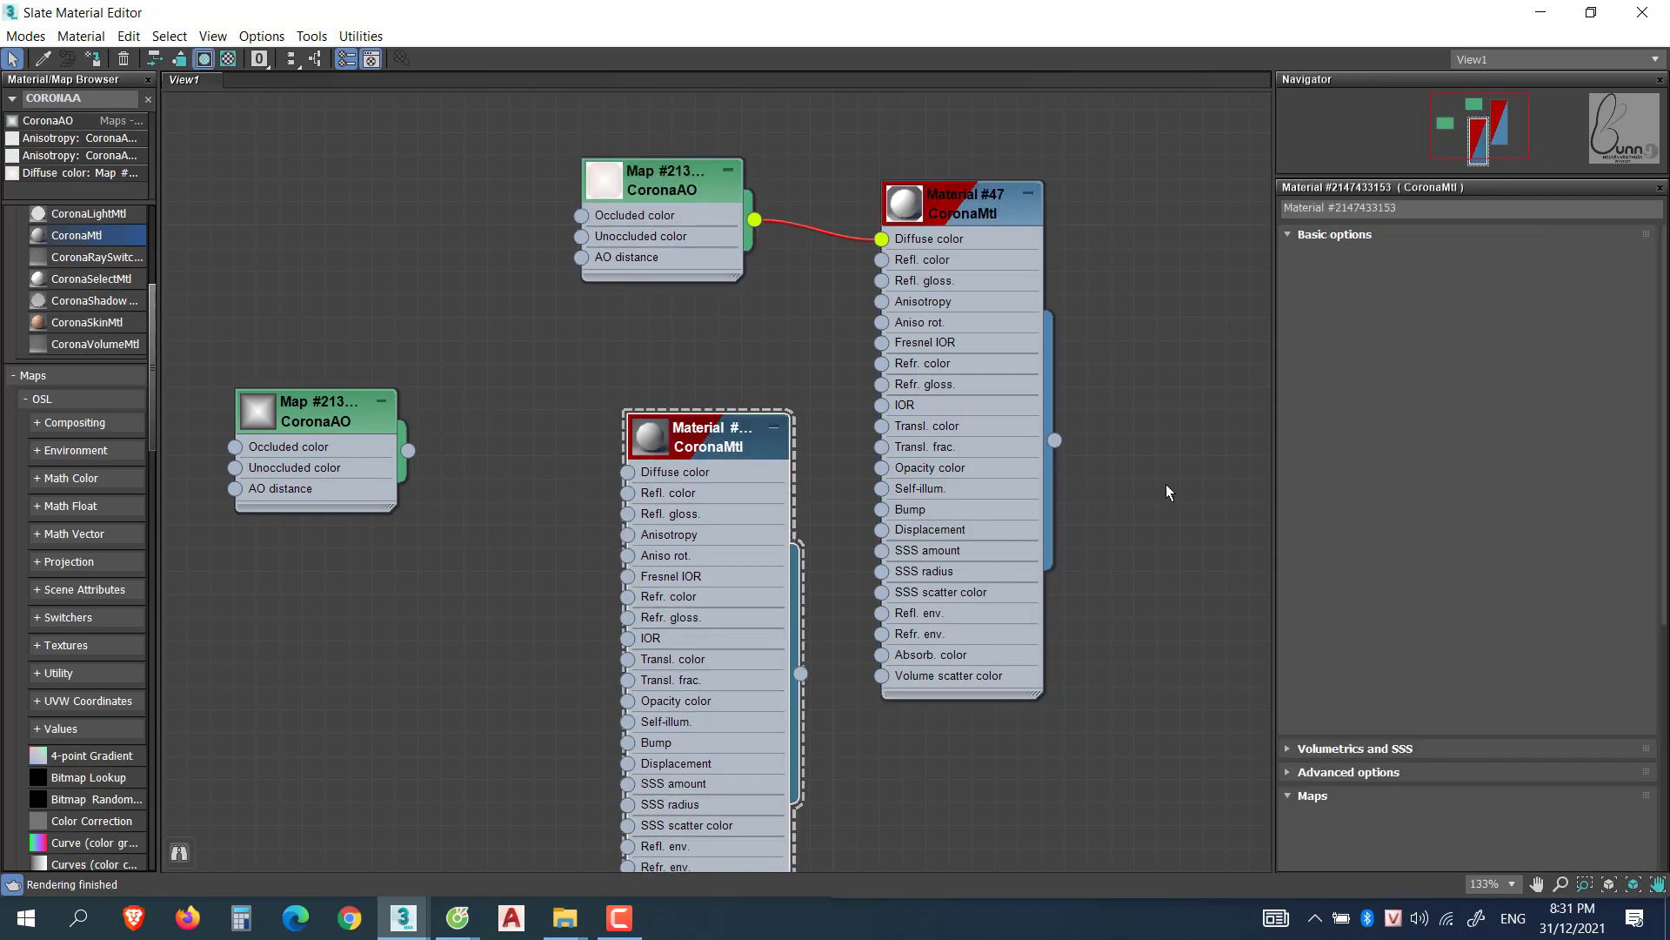
pyautogui.rightClick(1566, 270)
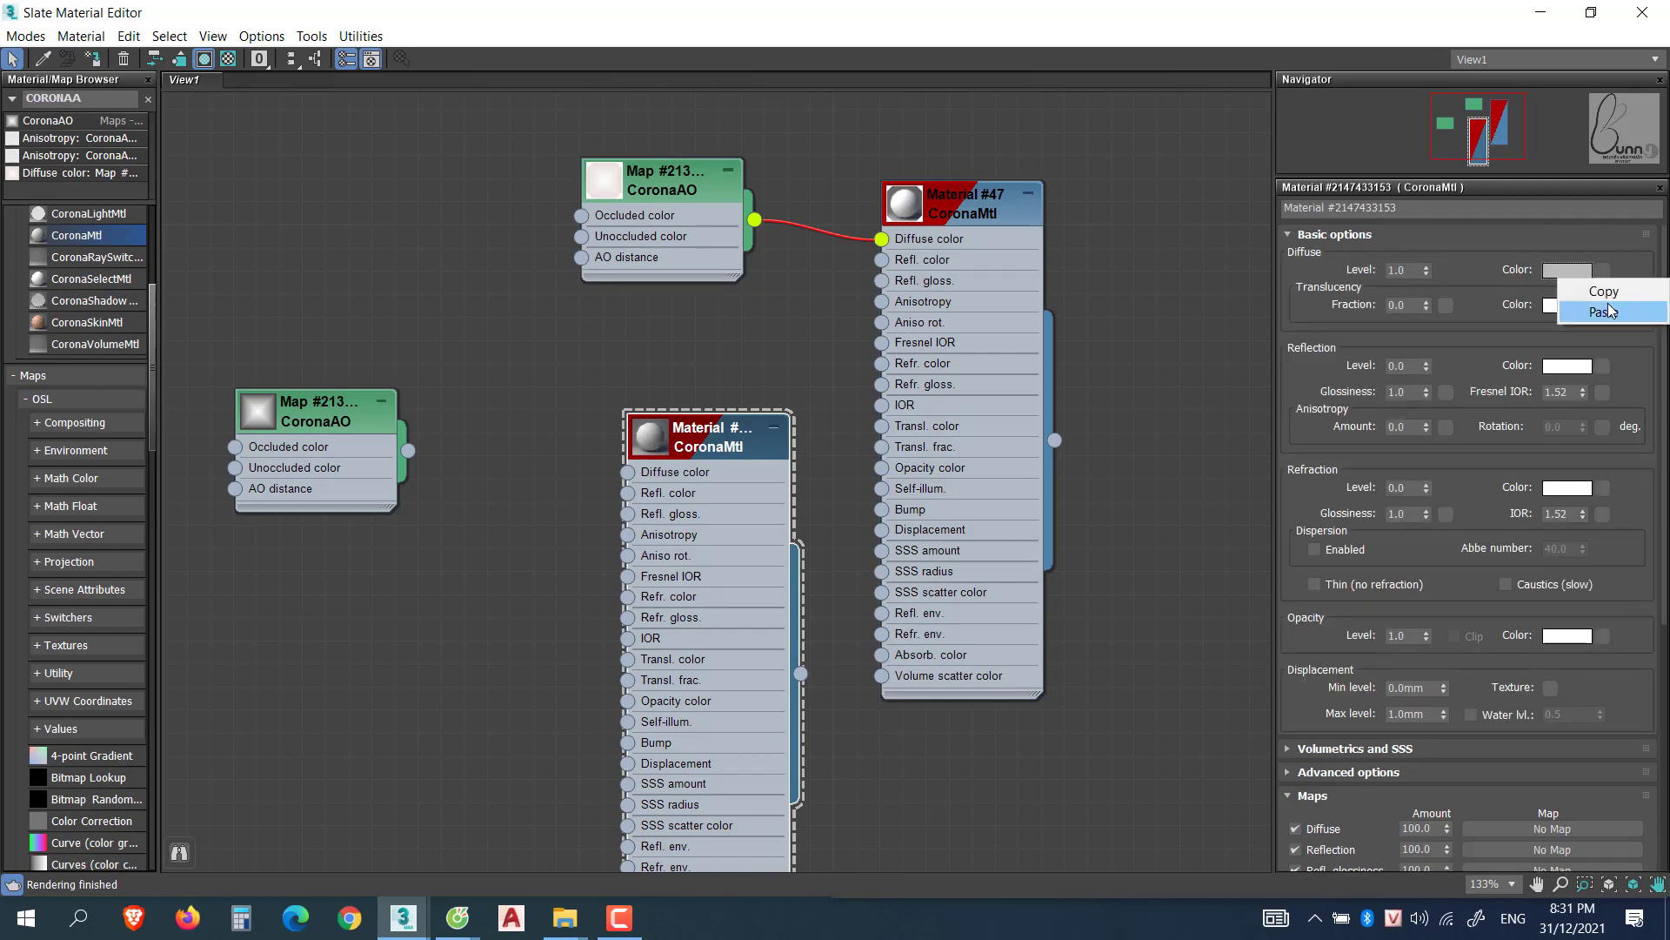
pyautogui.click(1601, 313)
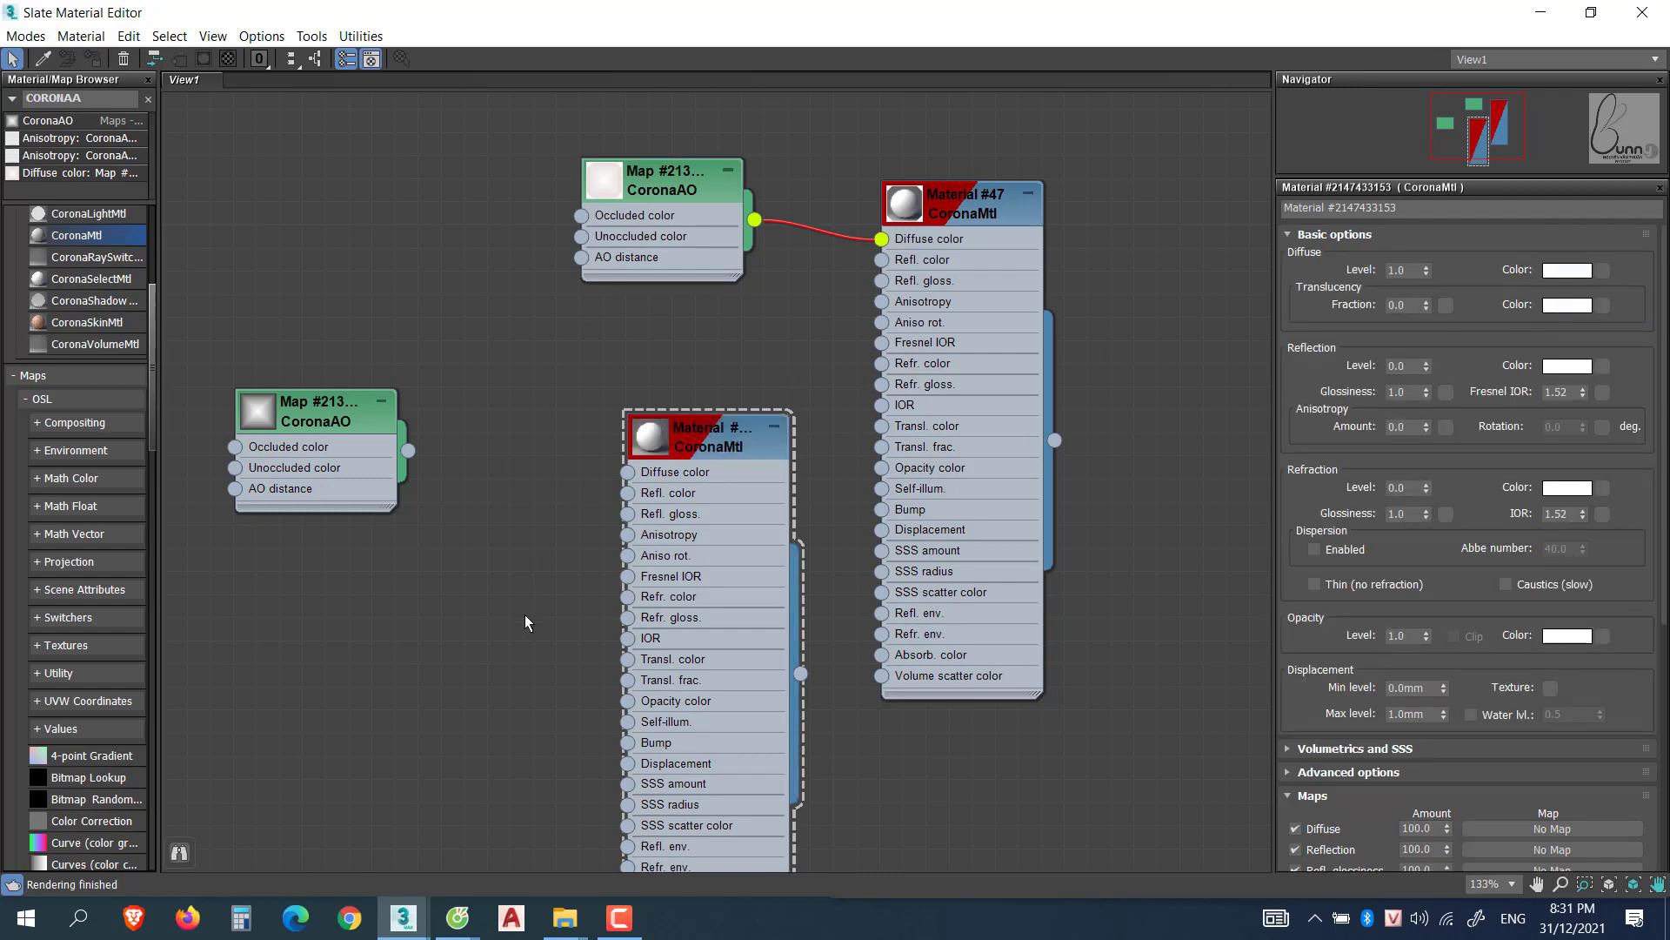
# Render only the ceiling strip across the top of the bedroom as a region in the Corona VFB.
pyautogui.moveTo(709, 440); pyautogui.dragTo(733, 439)
pyautogui.moveTo(700, 187); pyautogui.dragTo(765, 188)
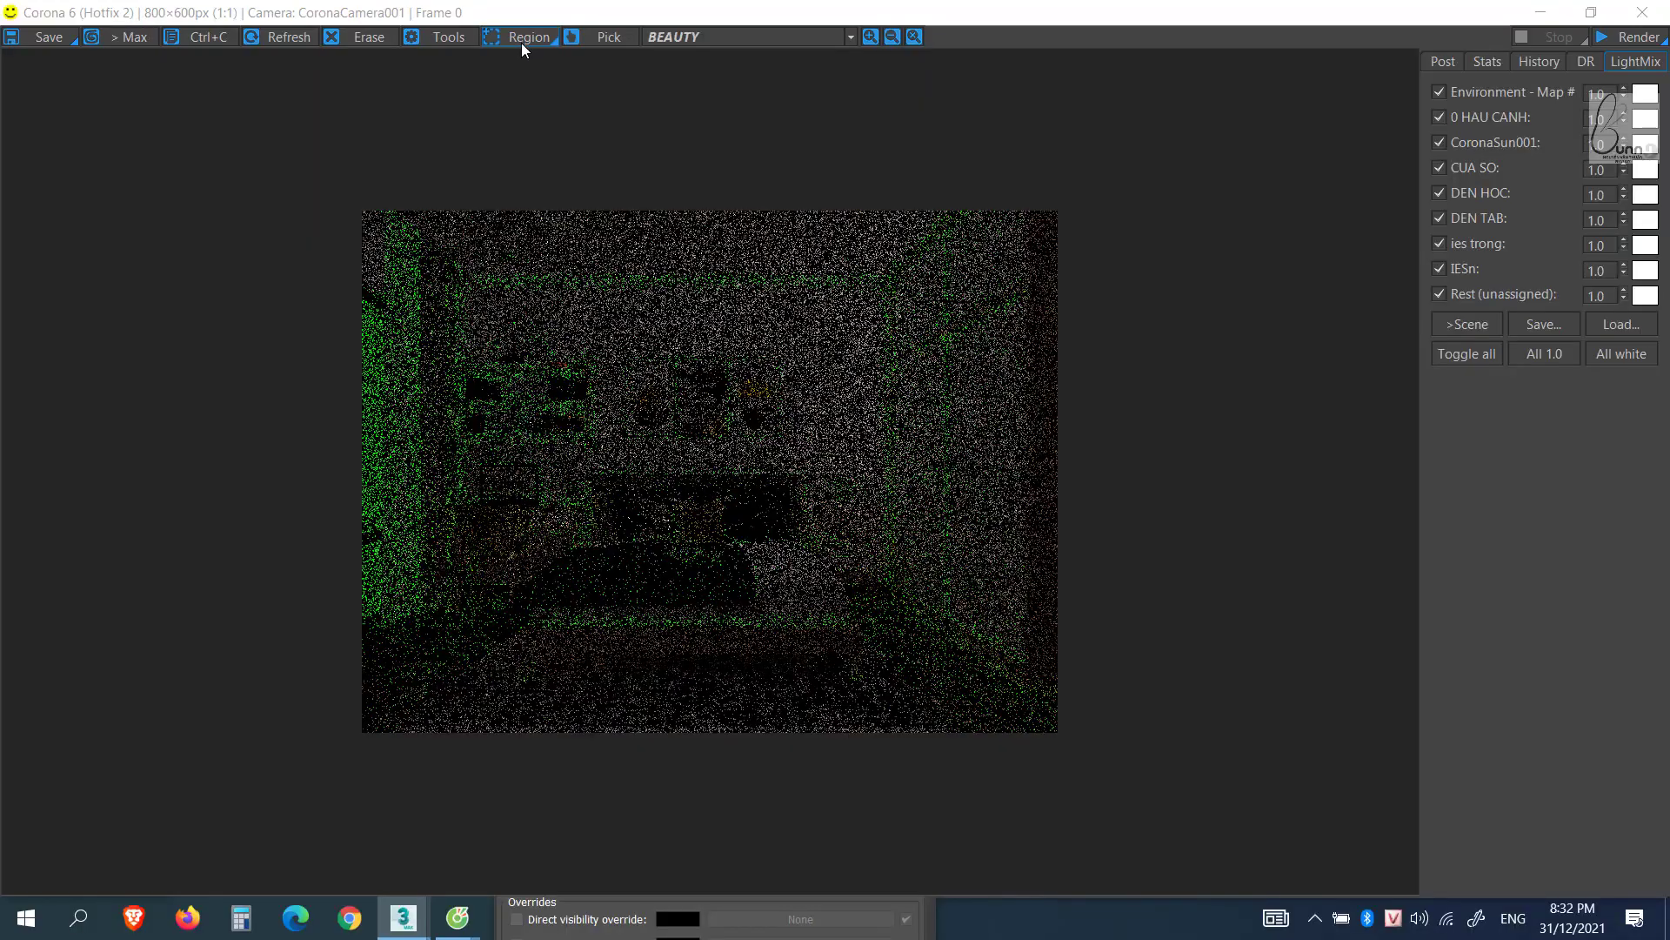
pyautogui.click(522, 42)
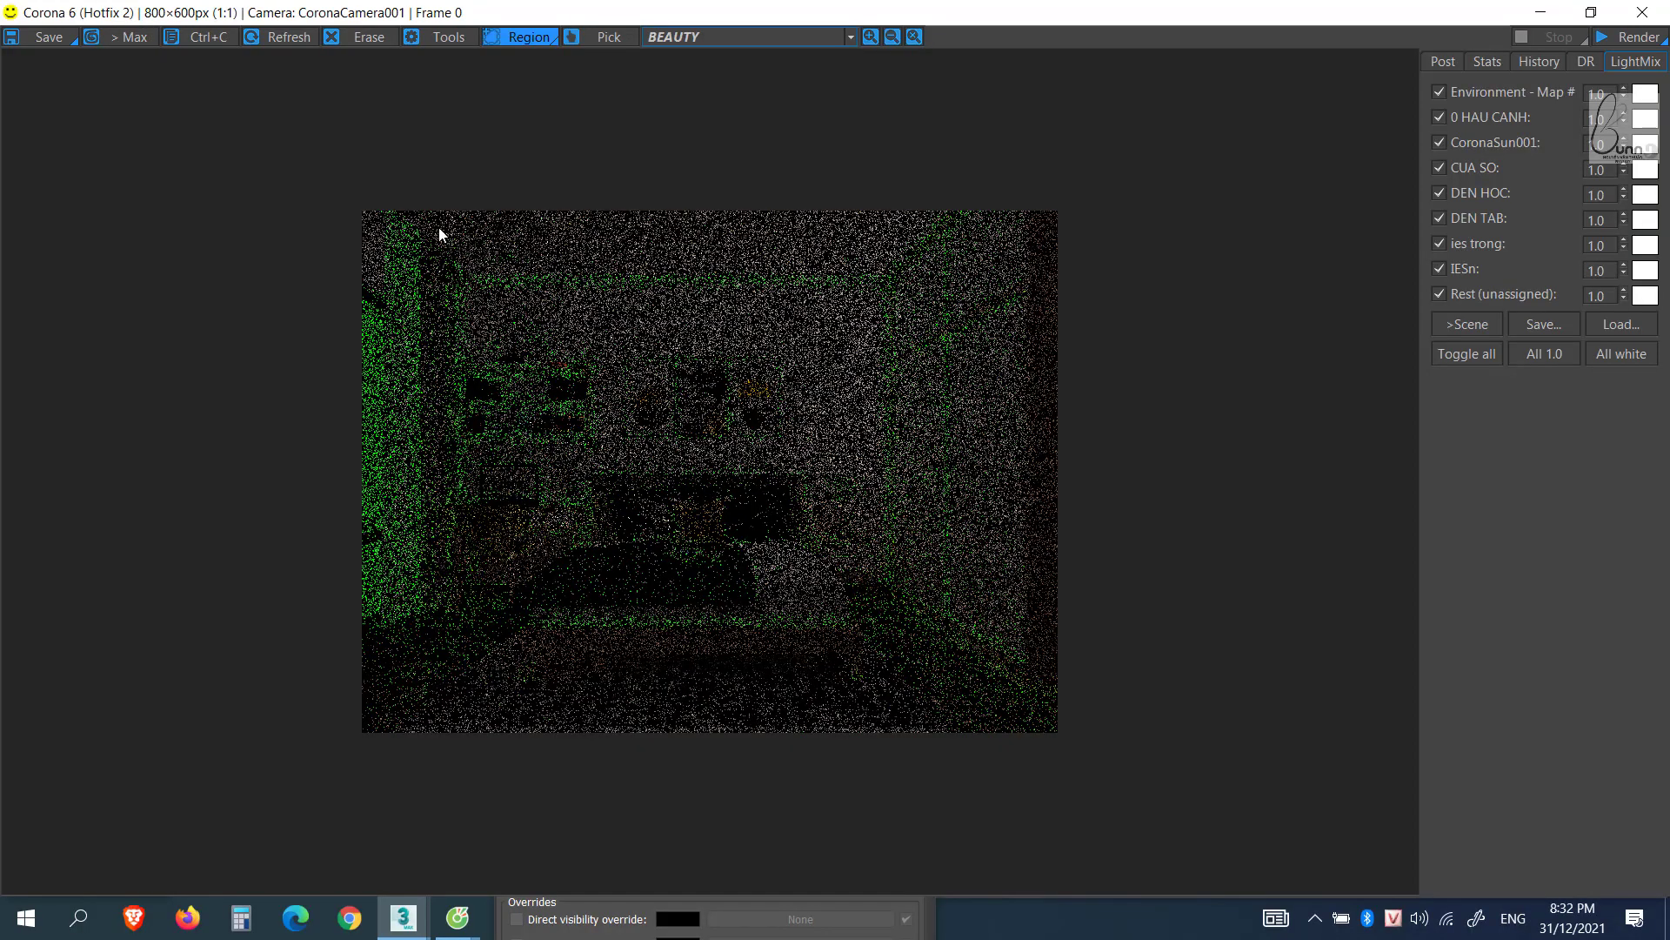
pyautogui.moveTo(439, 228); pyautogui.dragTo(936, 342)
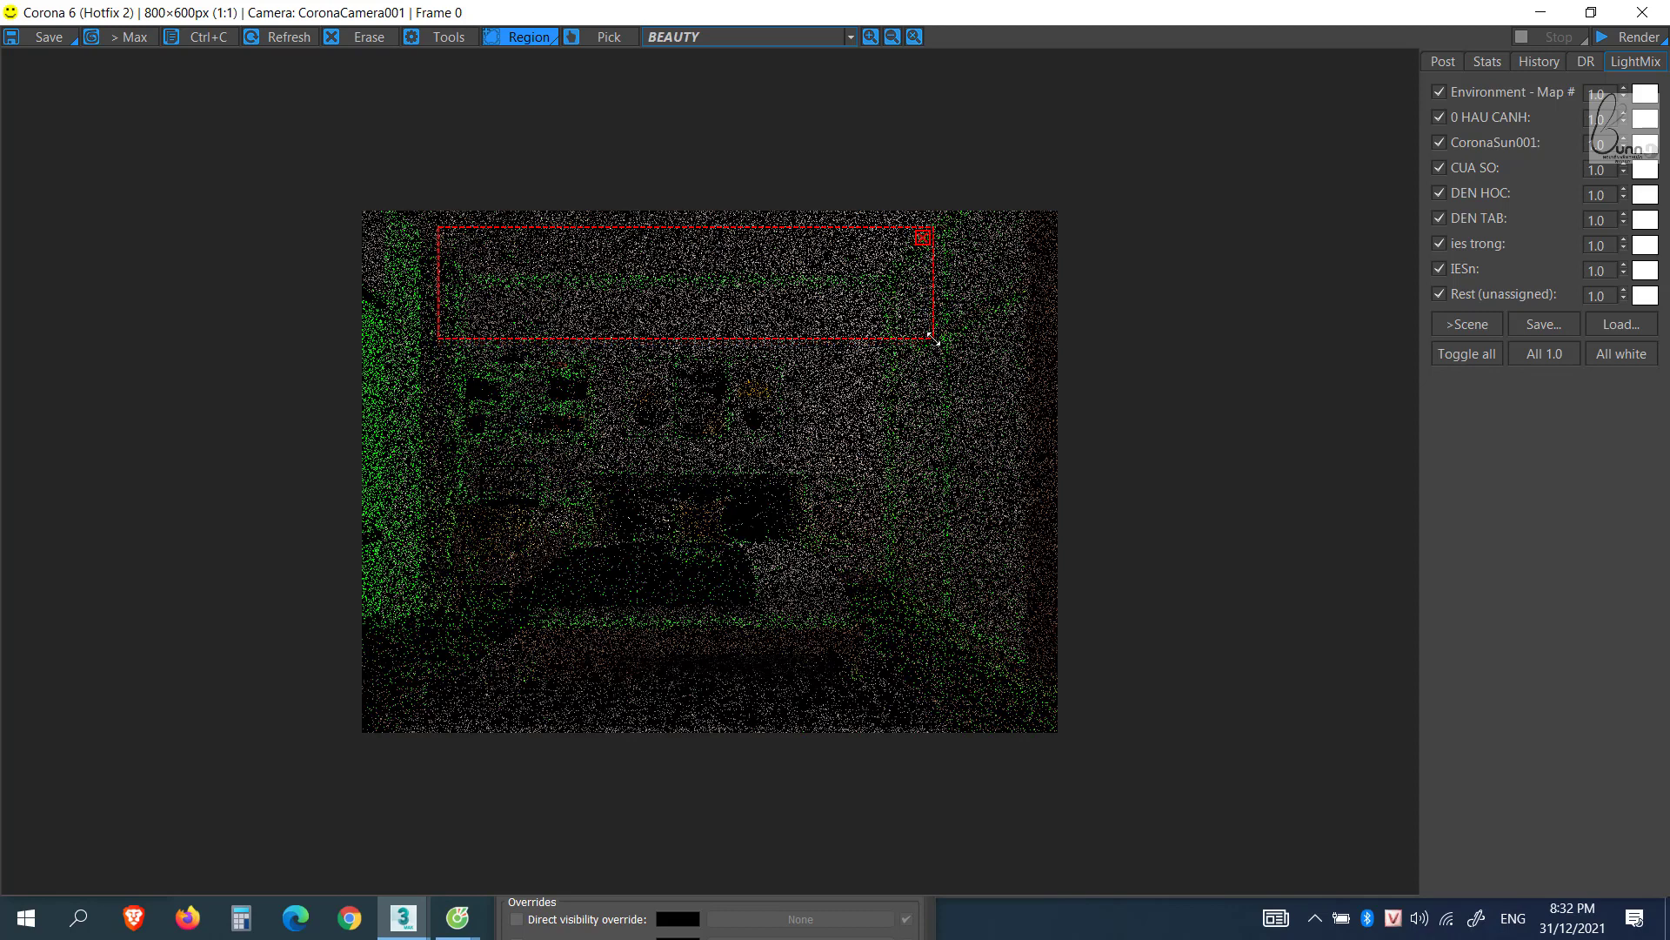
pyautogui.click(1632, 37)
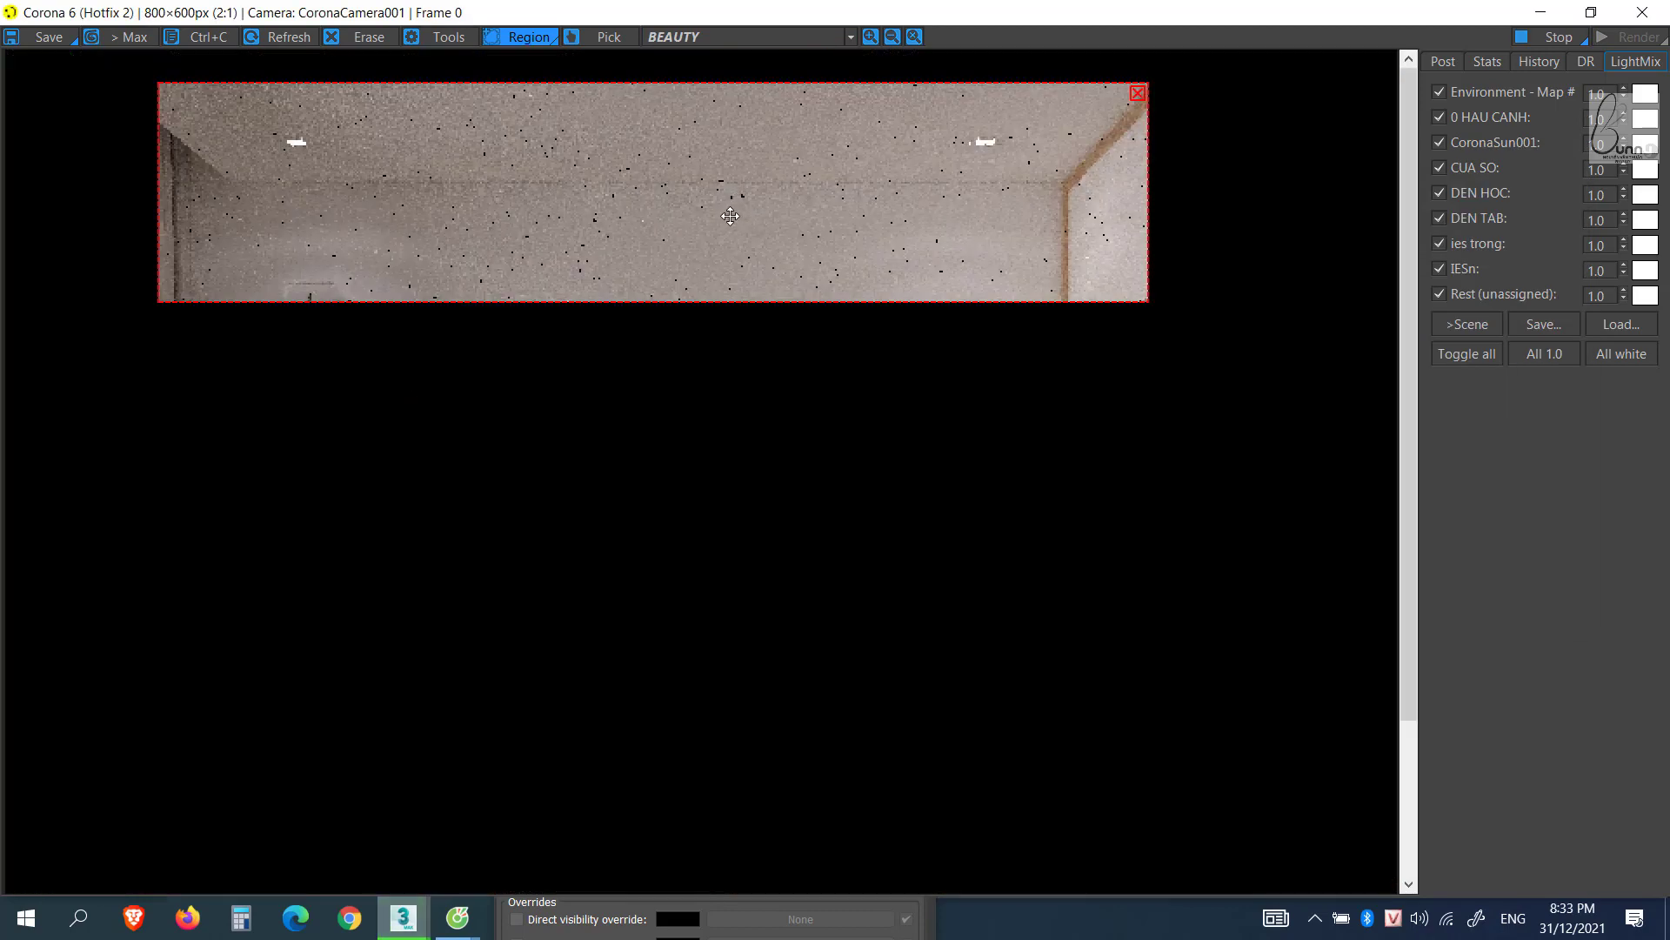
# Zoom and pan around the rendered ceiling region, including its right corner, to inspect it.
pyautogui.scroll(1, 732, 214)
pyautogui.scroll(-1, 732, 213)
pyautogui.scroll(1, 577, 231)
pyautogui.scroll(-1, 578, 231)
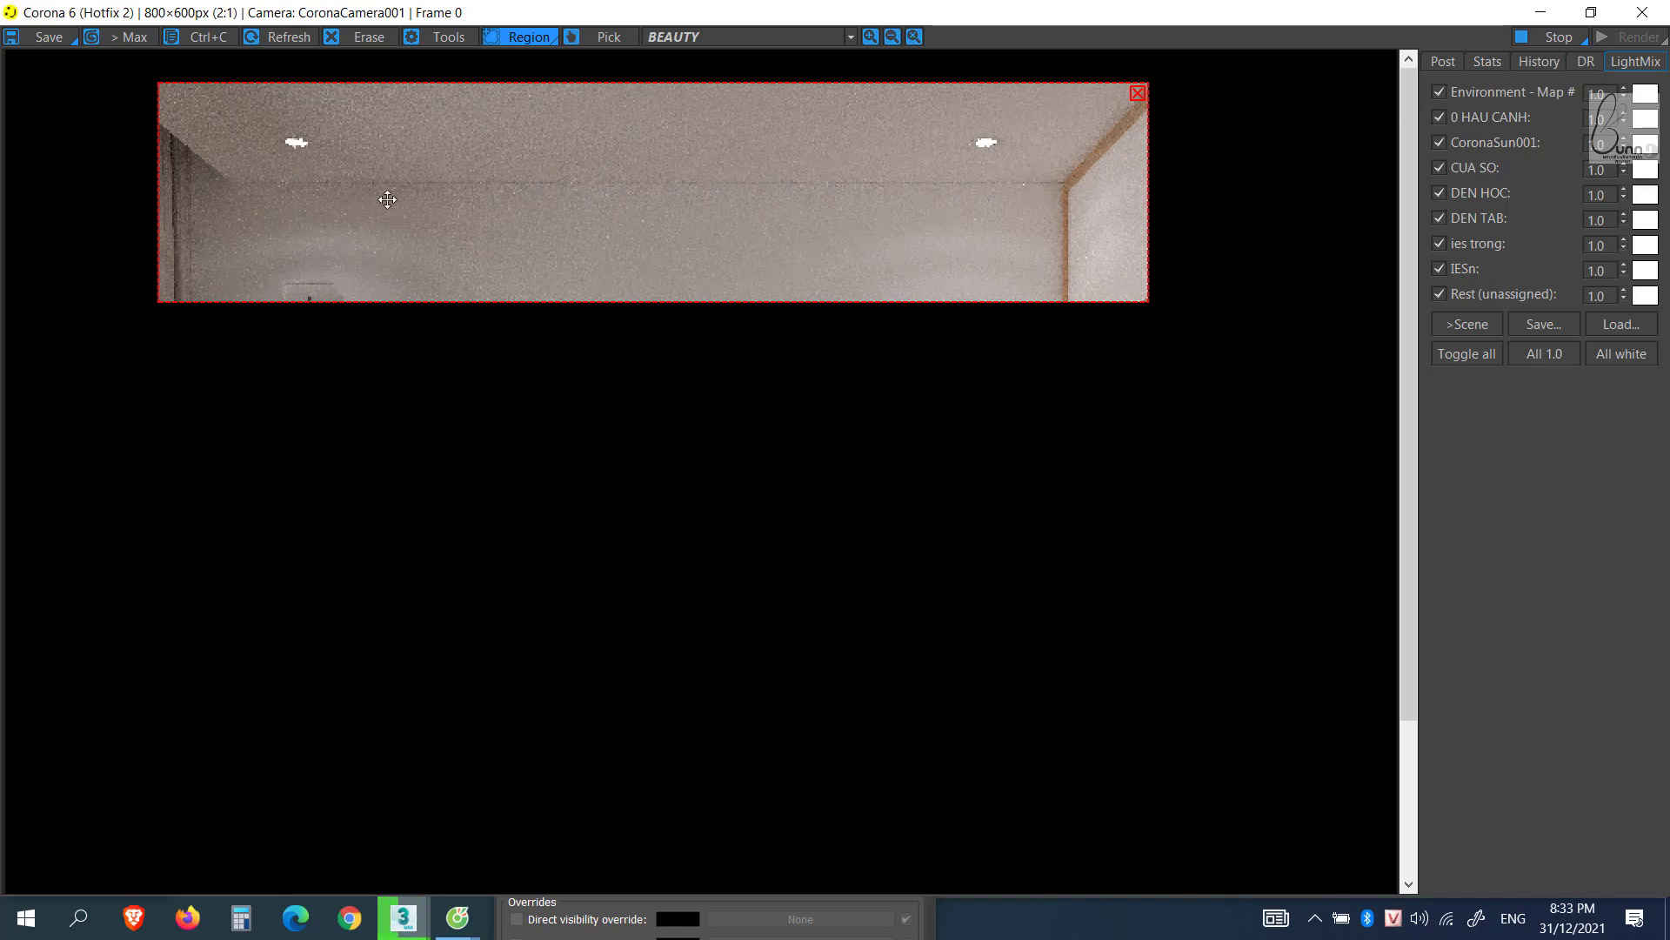
pyautogui.scroll(2, 339, 140)
pyautogui.moveTo(378, 154); pyautogui.dragTo(389, 264, button='middle')
pyautogui.scroll(-1, 400, 277)
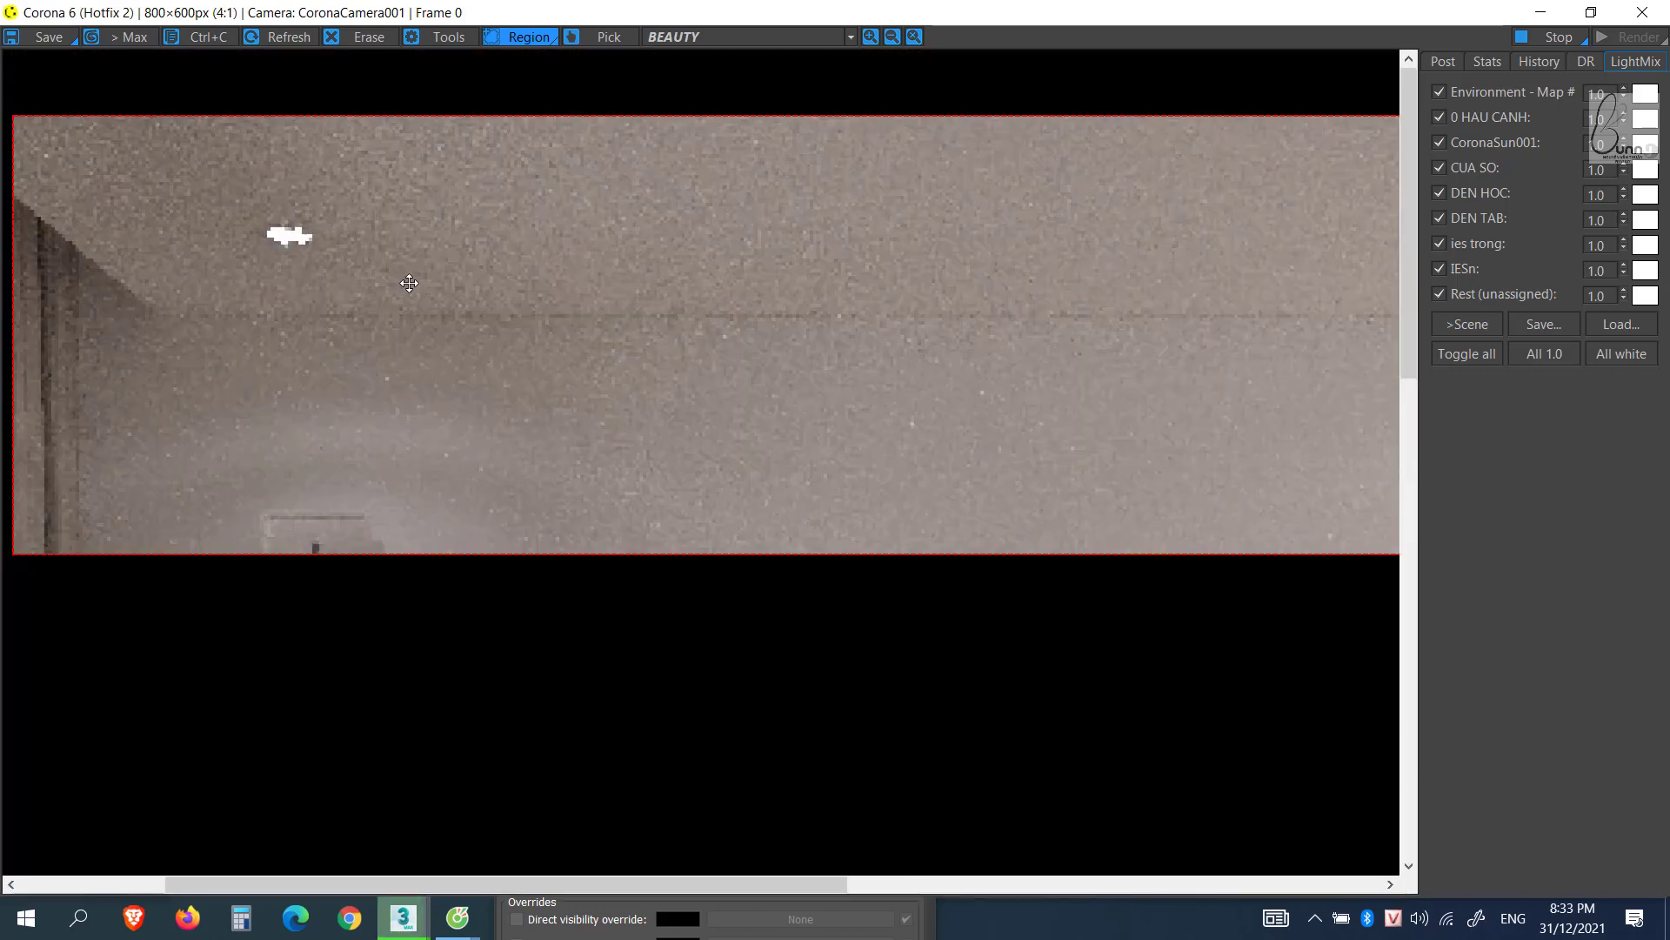
pyautogui.scroll(-1, 409, 283)
pyautogui.scroll(1, 968, 236)
pyautogui.moveTo(1032, 226); pyautogui.dragTo(954, 334, button='middle')
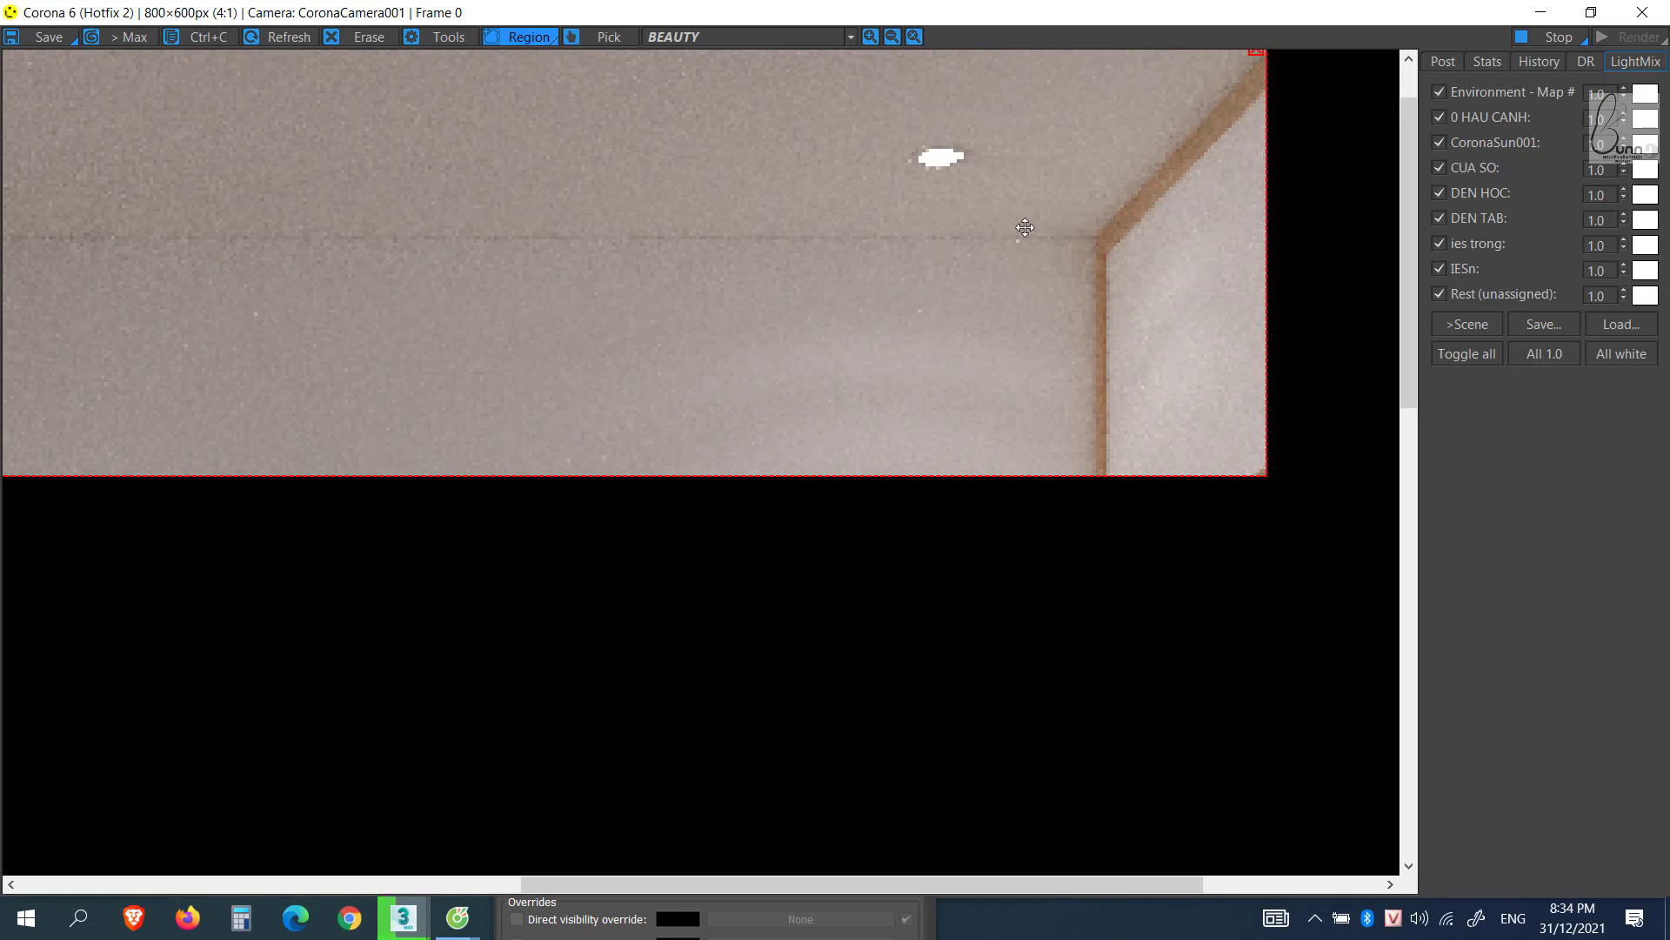
pyautogui.scroll(-1, 757, 293)
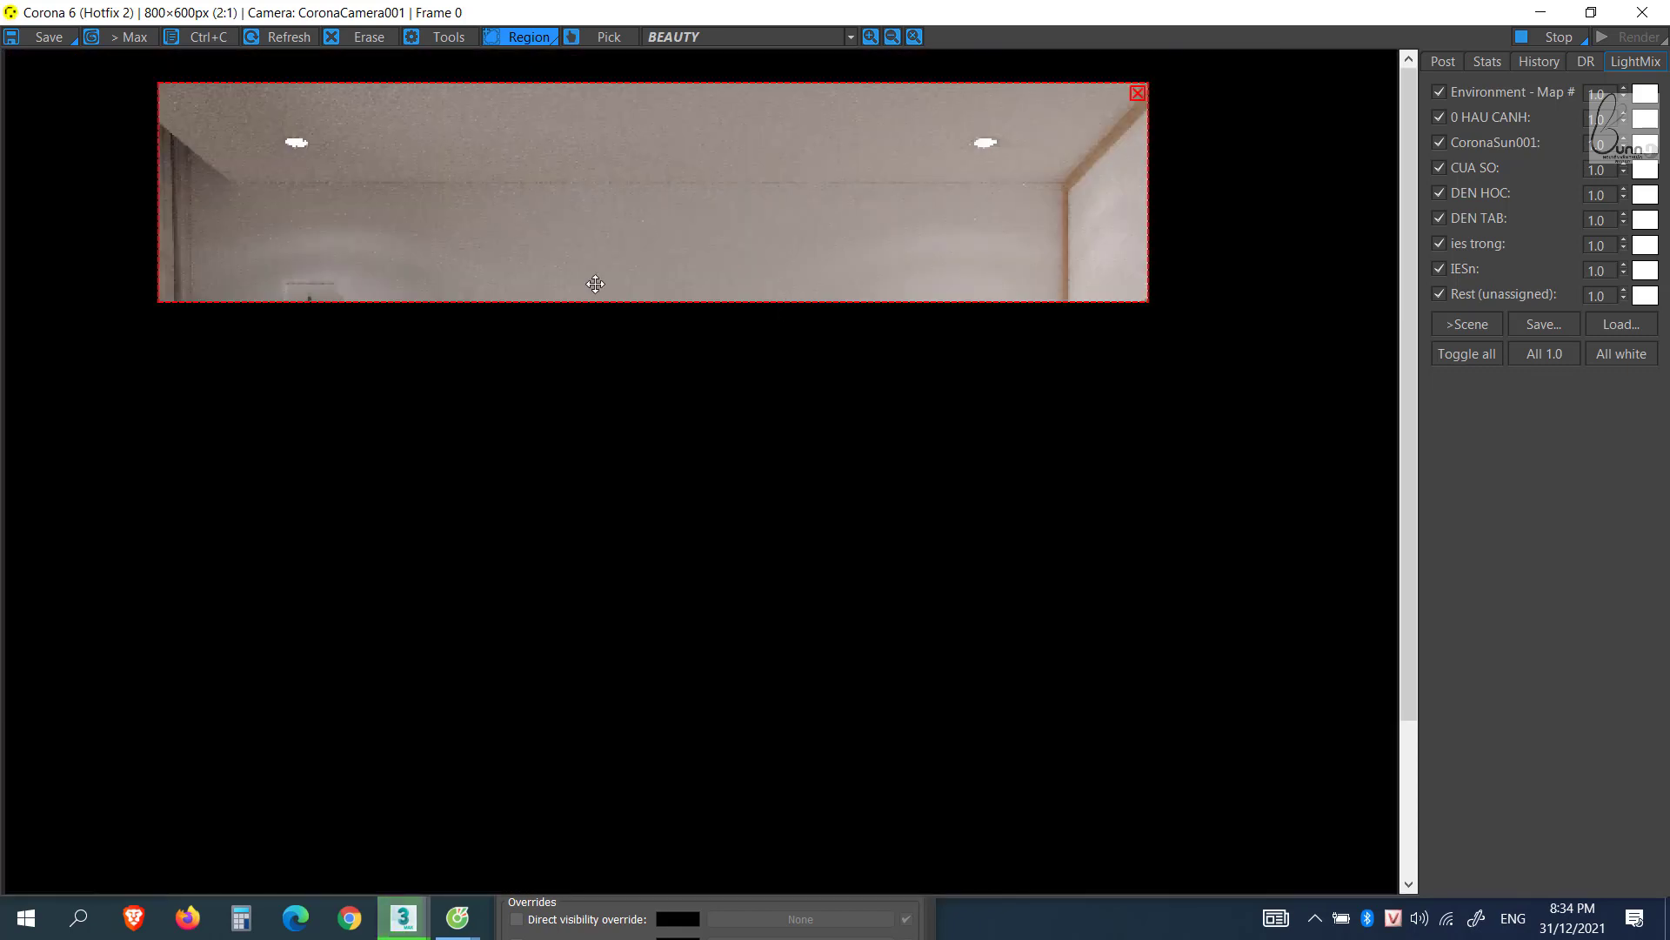
pyautogui.scroll(1, 346, 152)
pyautogui.scroll(-1, 638, 247)
# Stop the region render, shrink the frame buffer, and zoom in on the ceiling.
pyautogui.click(1545, 40)
pyautogui.moveTo(1244, 12); pyautogui.dragTo(864, 152)
pyautogui.scroll(-1, 444, 288)
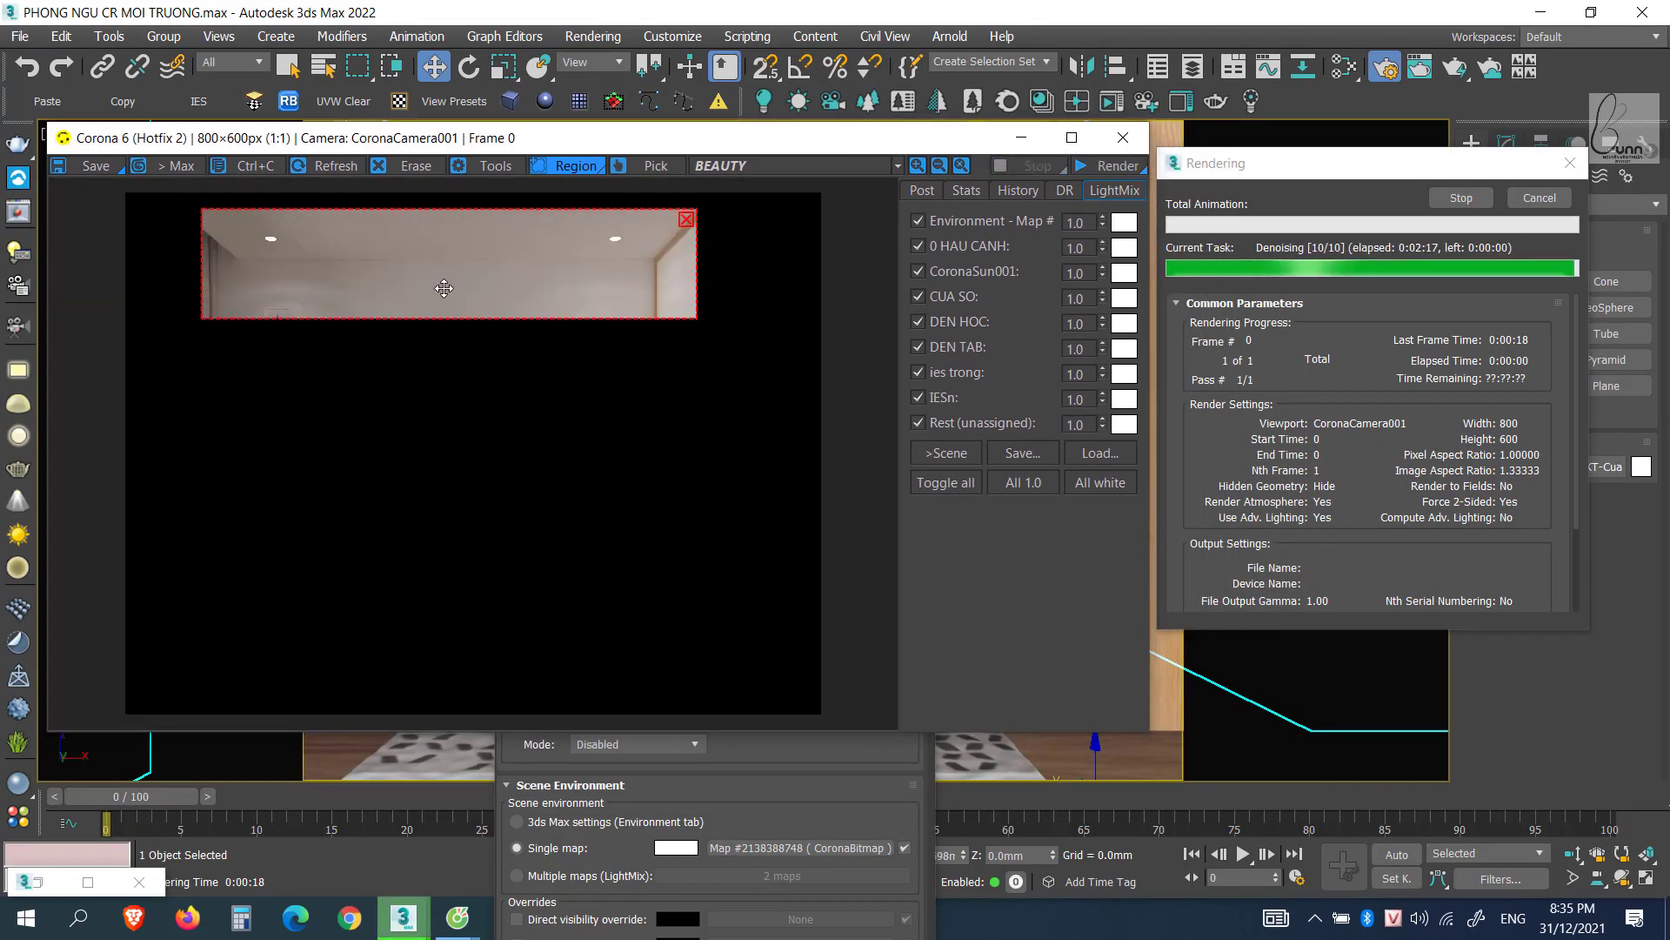
pyautogui.scroll(4, 448, 273)
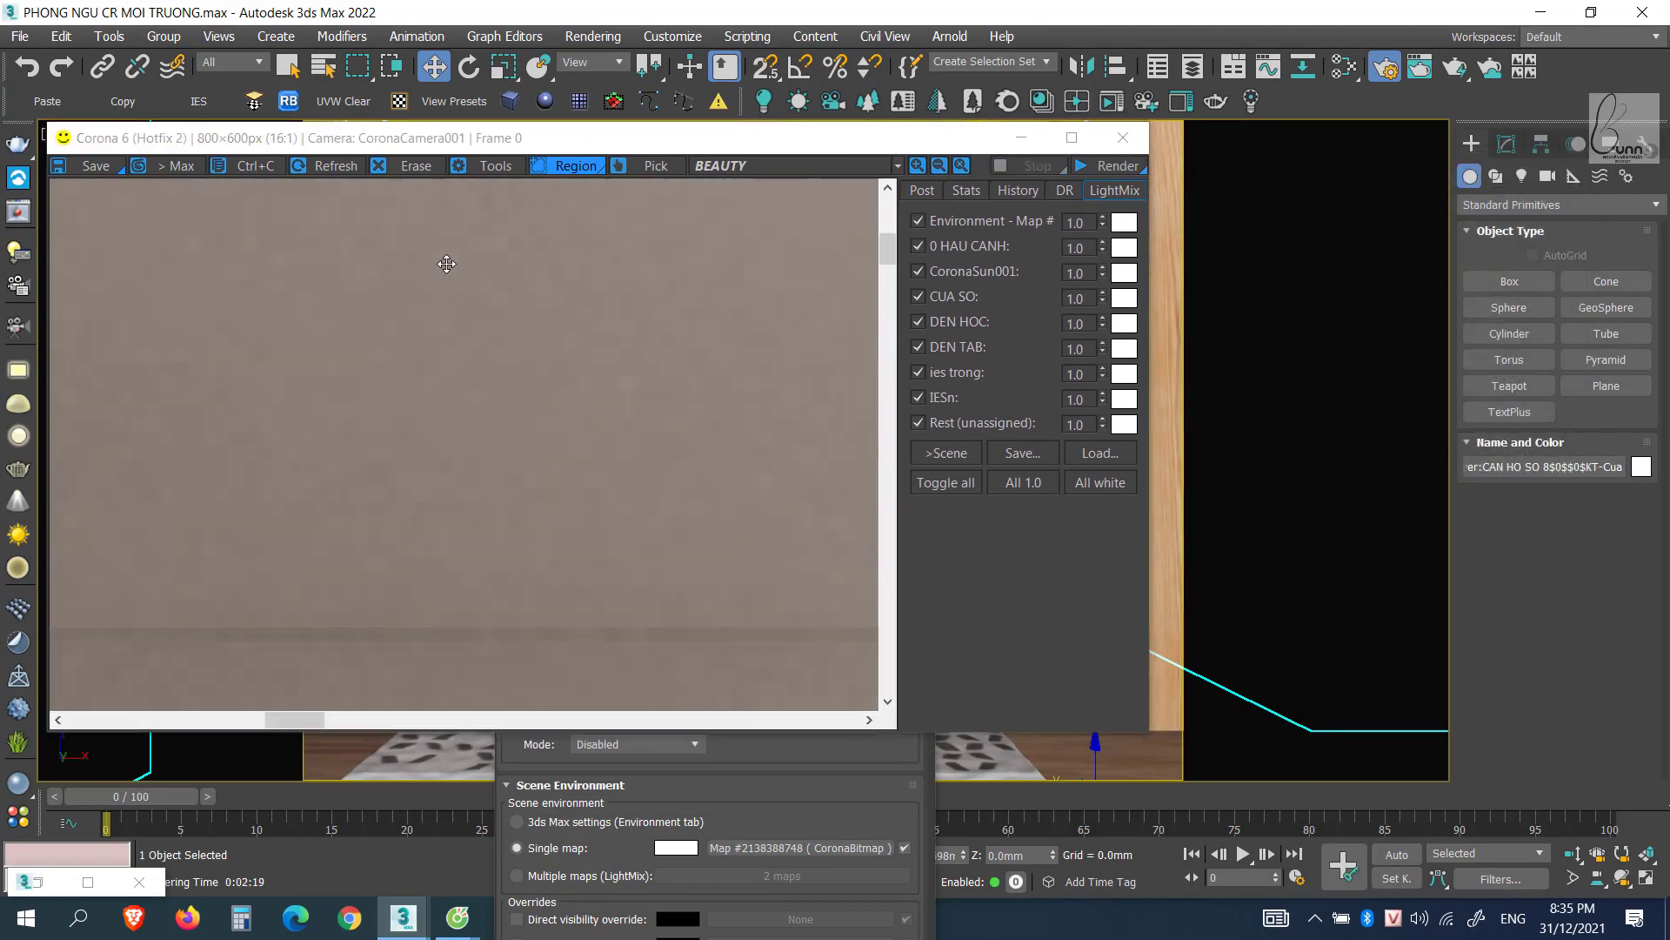
pyautogui.scroll(-1, 447, 301)
pyautogui.moveTo(551, 293); pyautogui.dragTo(670, 216, button='middle')
pyautogui.scroll(-1, 665, 238)
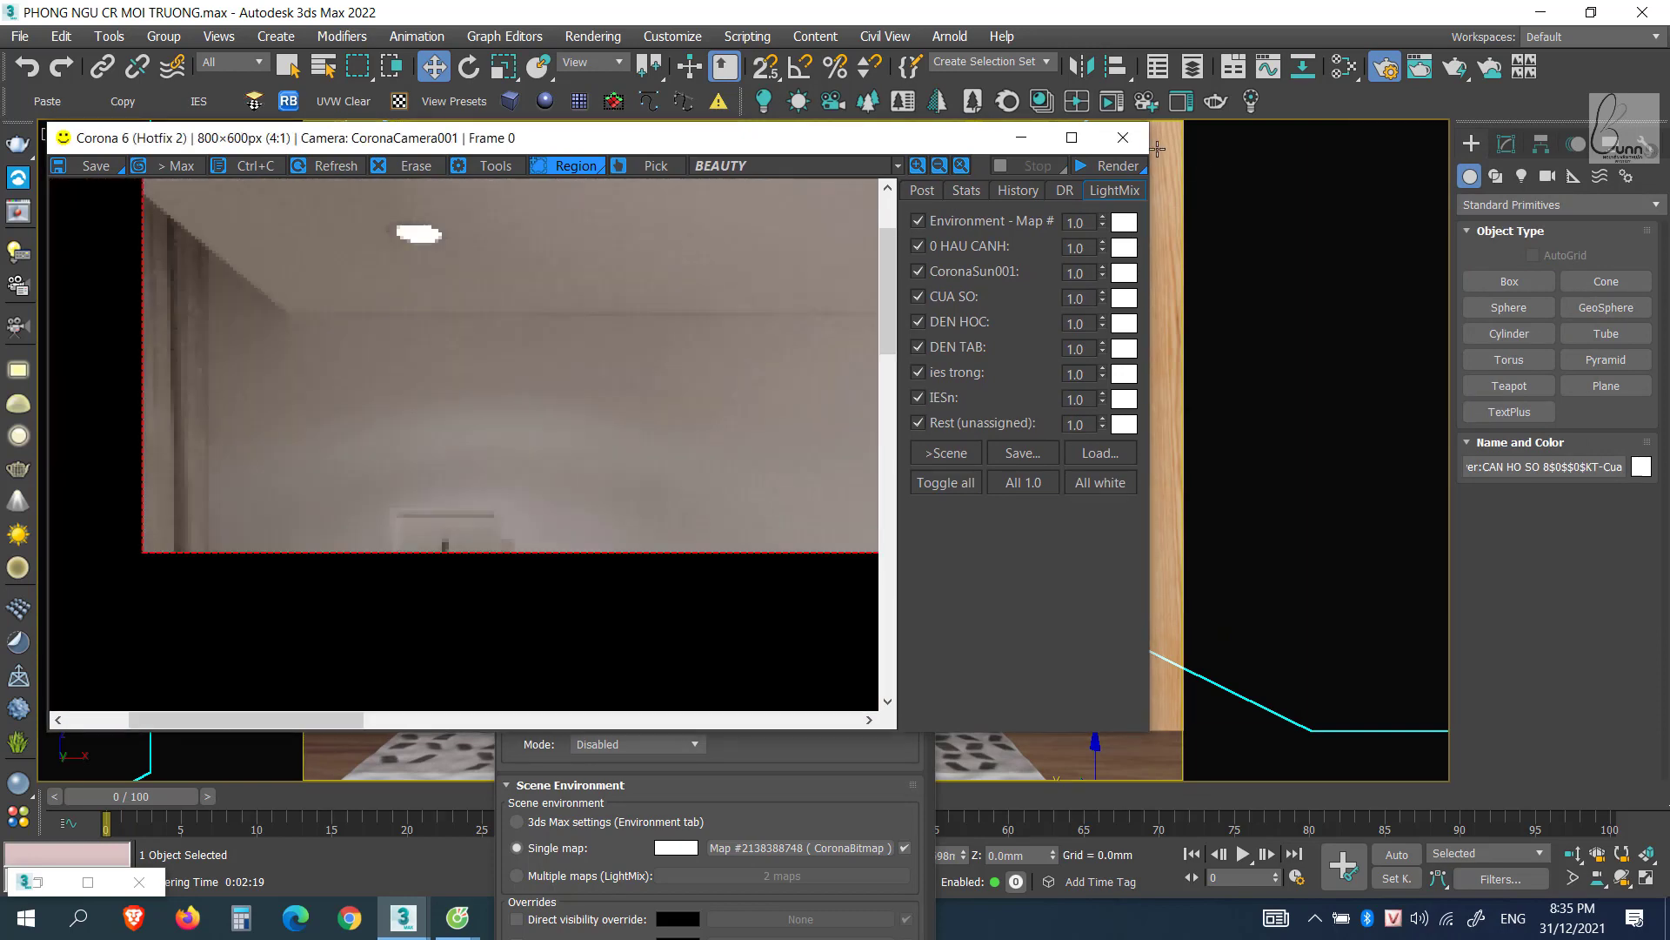
# Maximize the frame buffer and pan along the ceiling toward its right end.
pyautogui.click(1072, 137)
pyautogui.moveTo(828, 232); pyautogui.dragTo(762, 396, button='middle')
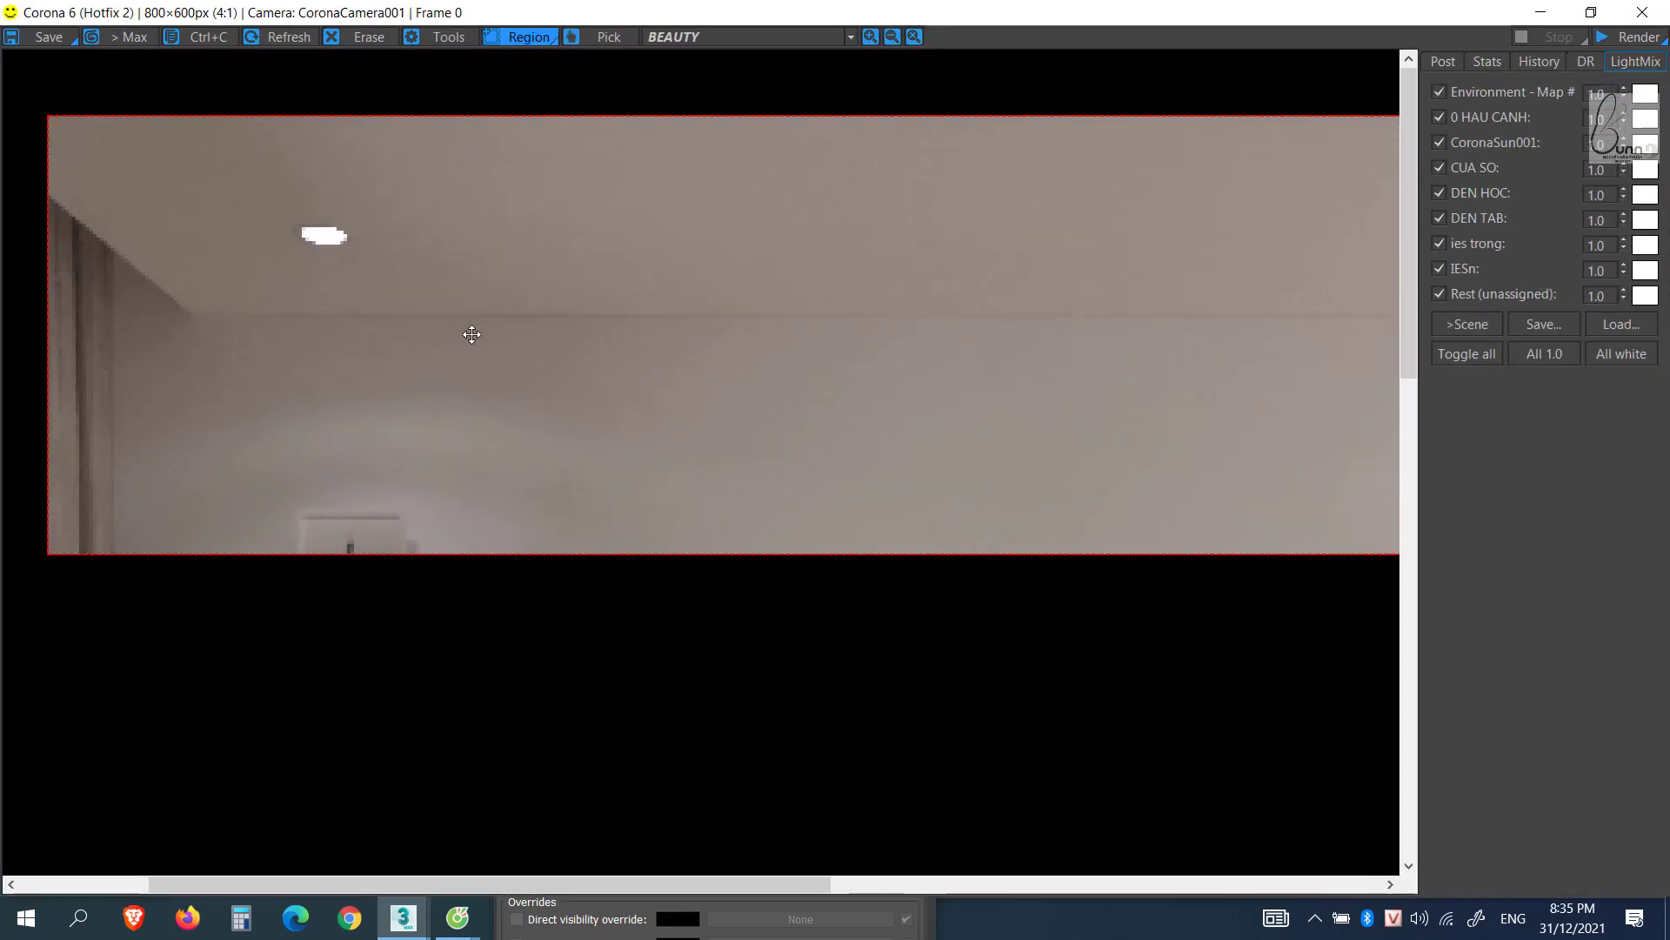
pyautogui.moveTo(699, 315); pyautogui.dragTo(416, 315, button='middle')
pyautogui.moveTo(1161, 315); pyautogui.dragTo(1089, 315, button='middle')
pyautogui.moveTo(352, 328); pyautogui.dragTo(716, 331, button='middle')
pyautogui.moveTo(277, 327)
pyautogui.mouseDown(button='middle')
pyautogui.moveTo(397, 332)
pyautogui.moveTo(264, 326)
pyautogui.mouseUp(button='middle')
pyautogui.scroll(-1, 1118, 207)
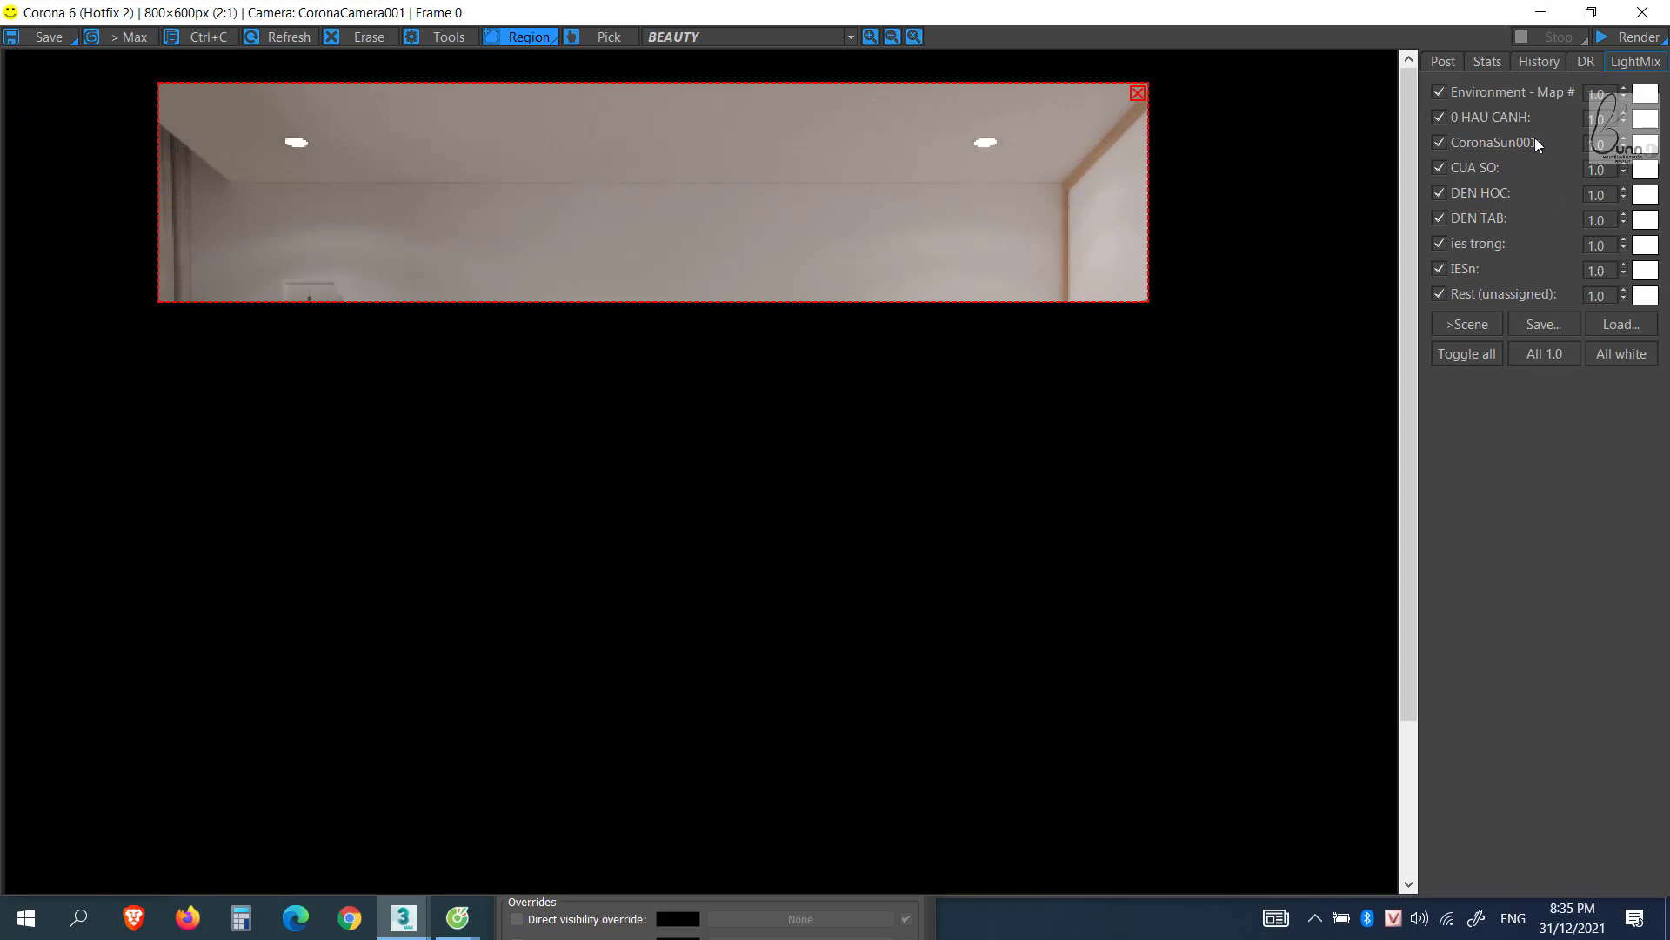
# Store the ceiling render as a History snapshot and minimize the frame buffer.
pyautogui.click(1535, 65)
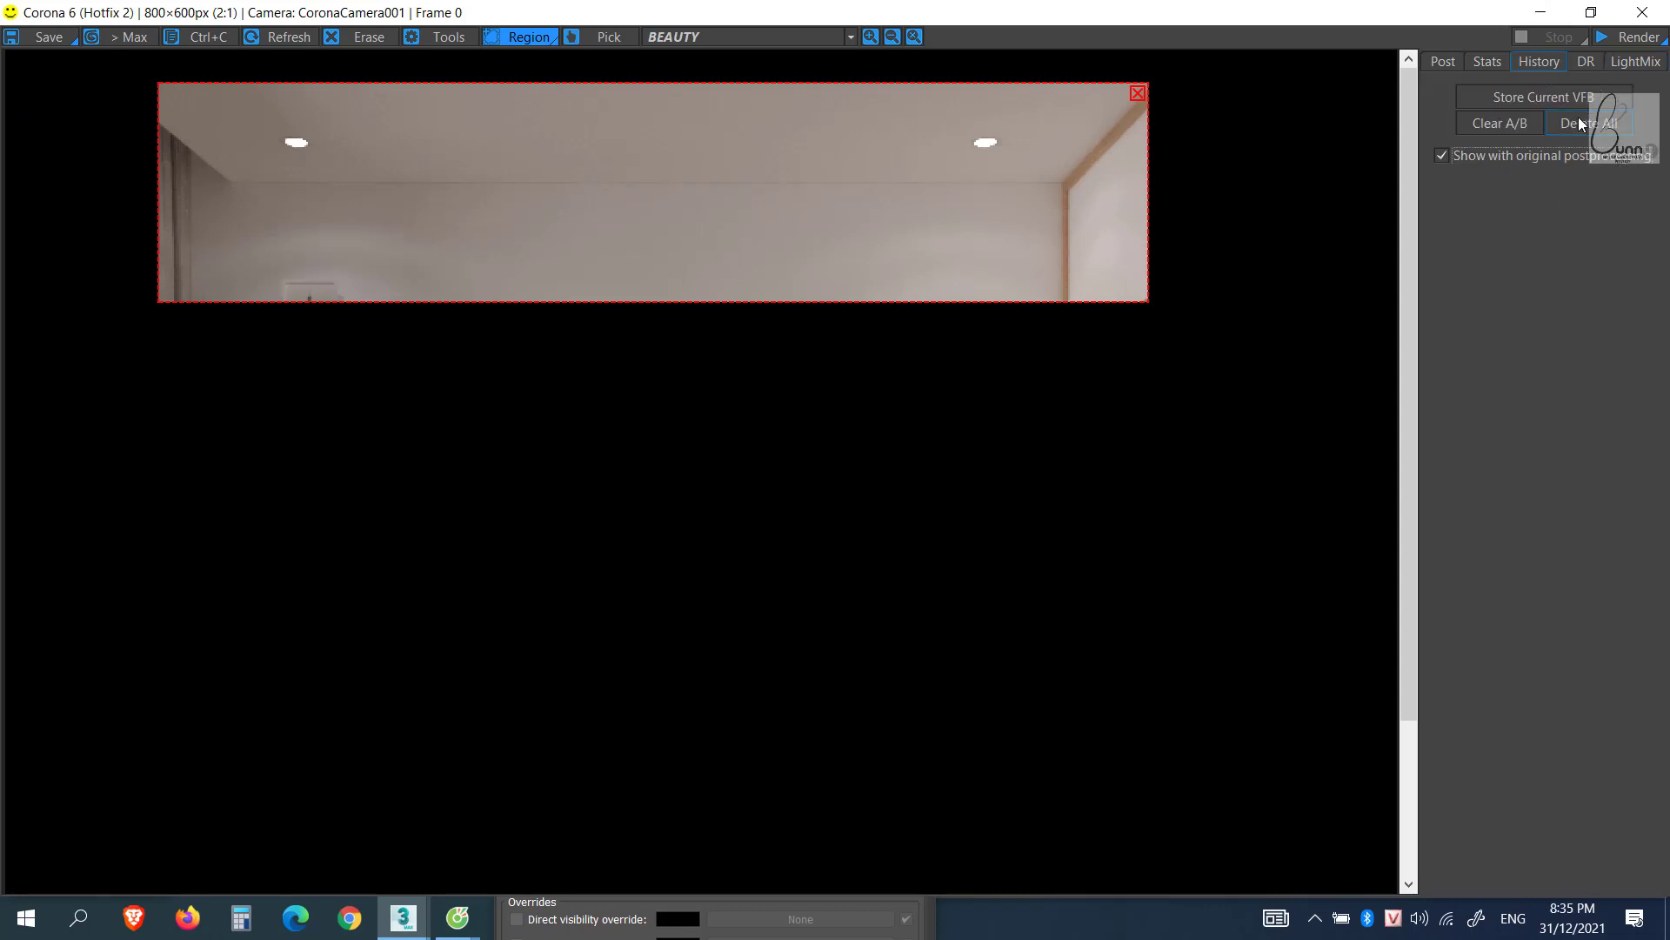
pyautogui.click(1534, 97)
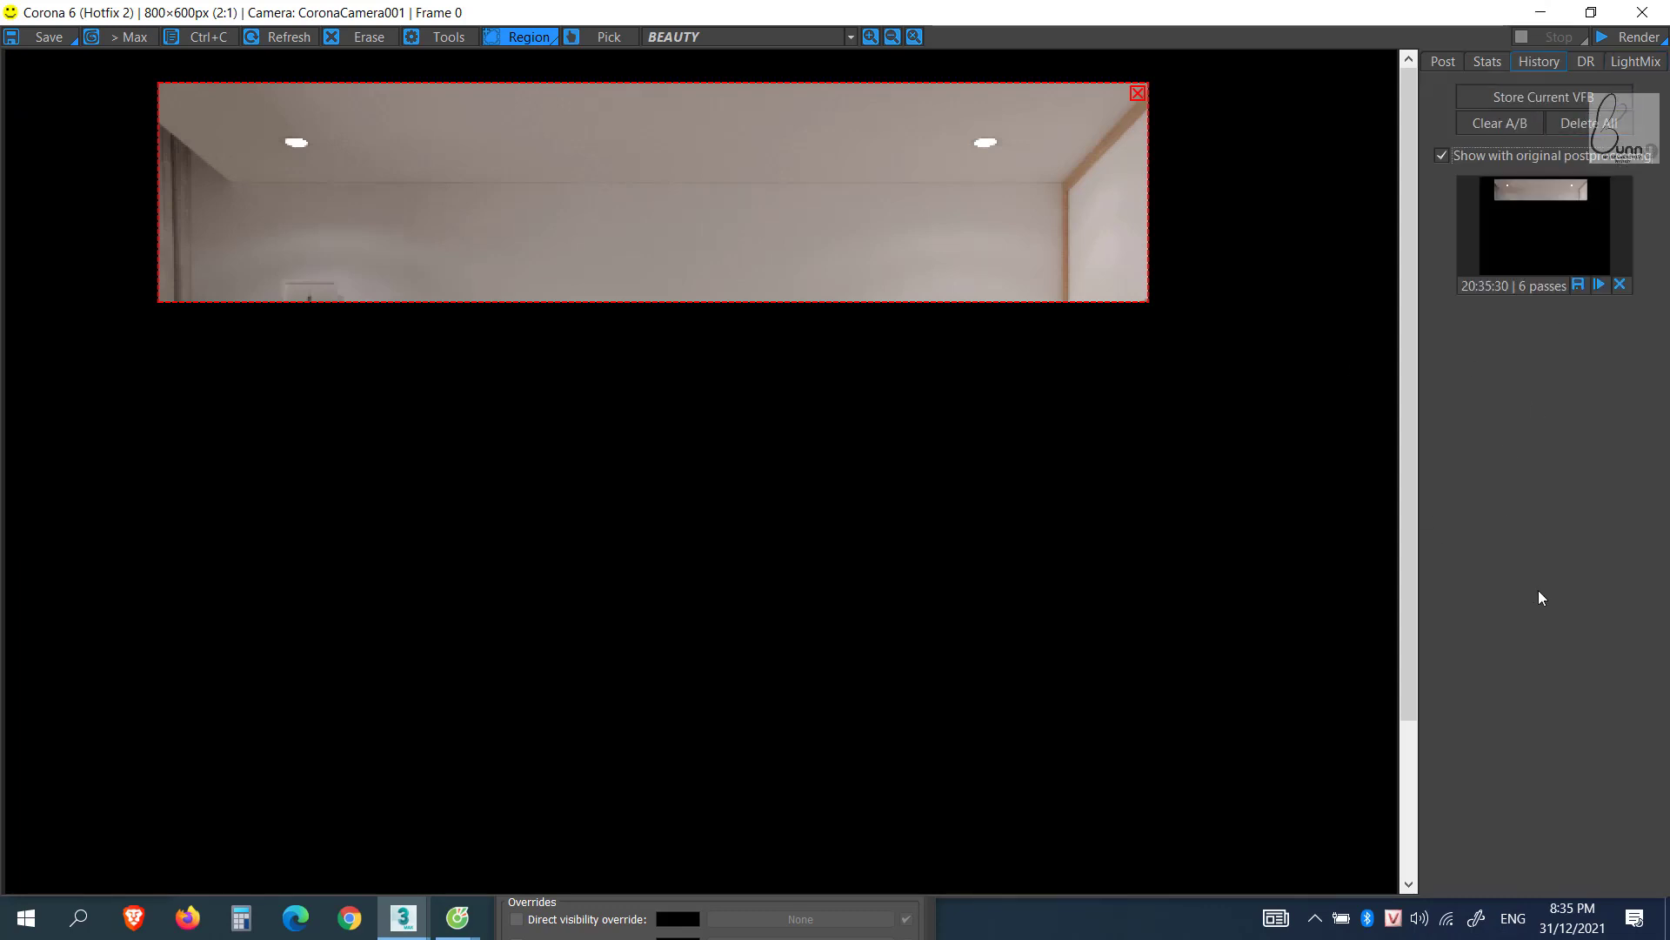
pyautogui.click(1541, 13)
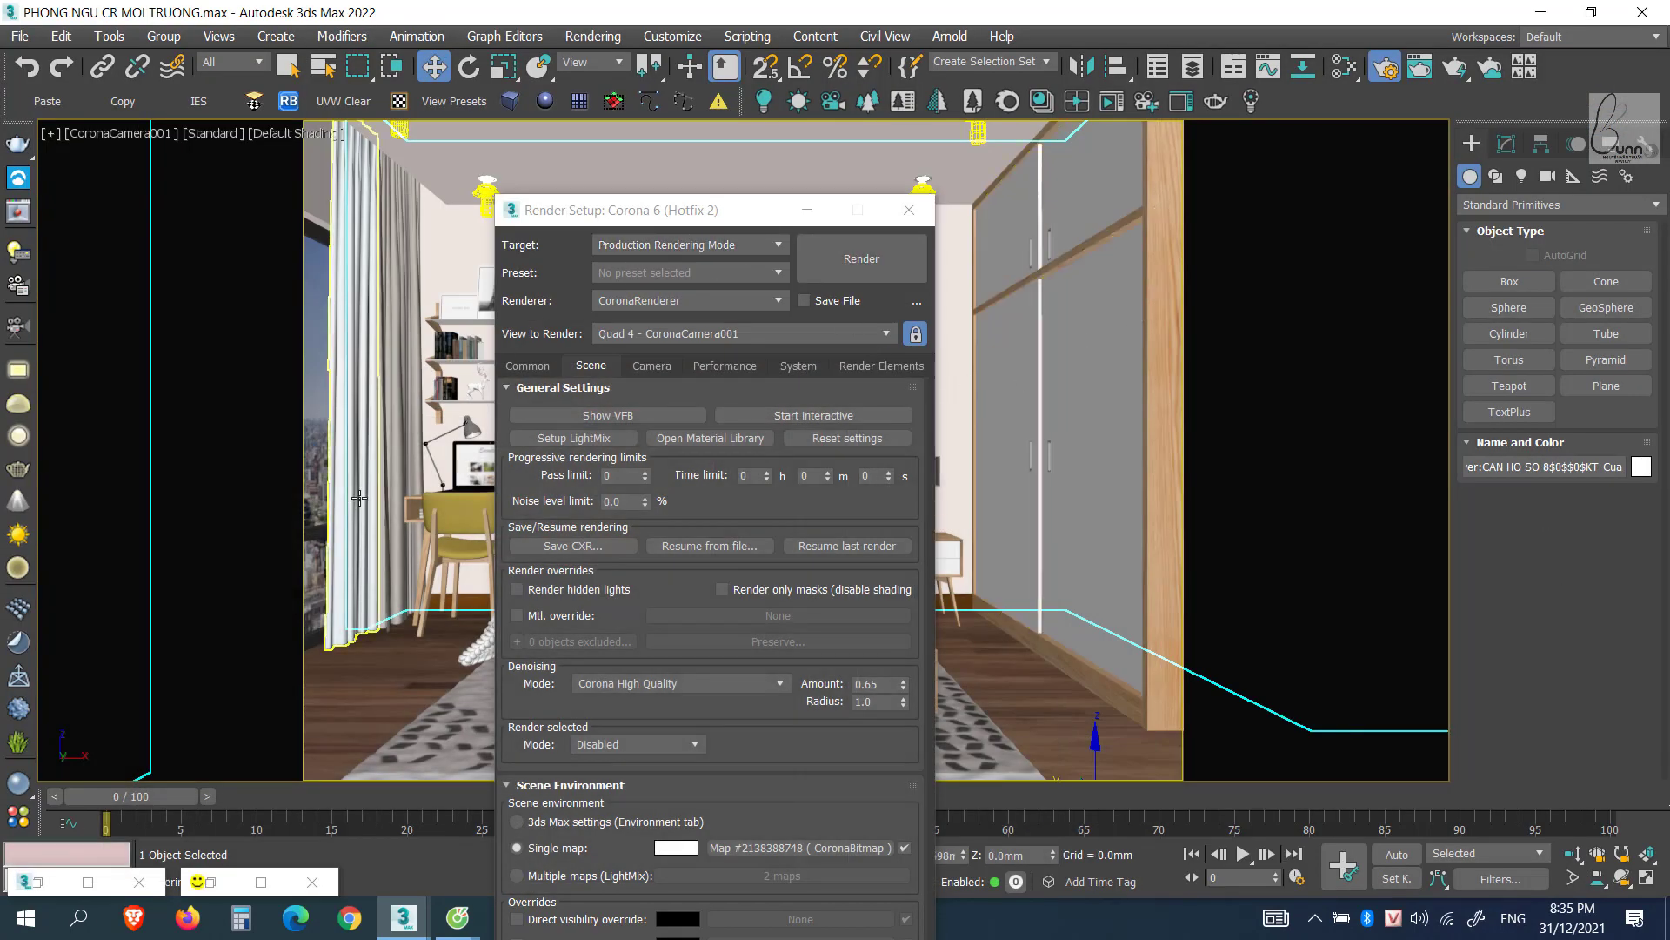
# Open Slate with M, tidy the loose node, and load Material #47's CoronaMtl parameters in a windowed editor.
pyautogui.press('m')
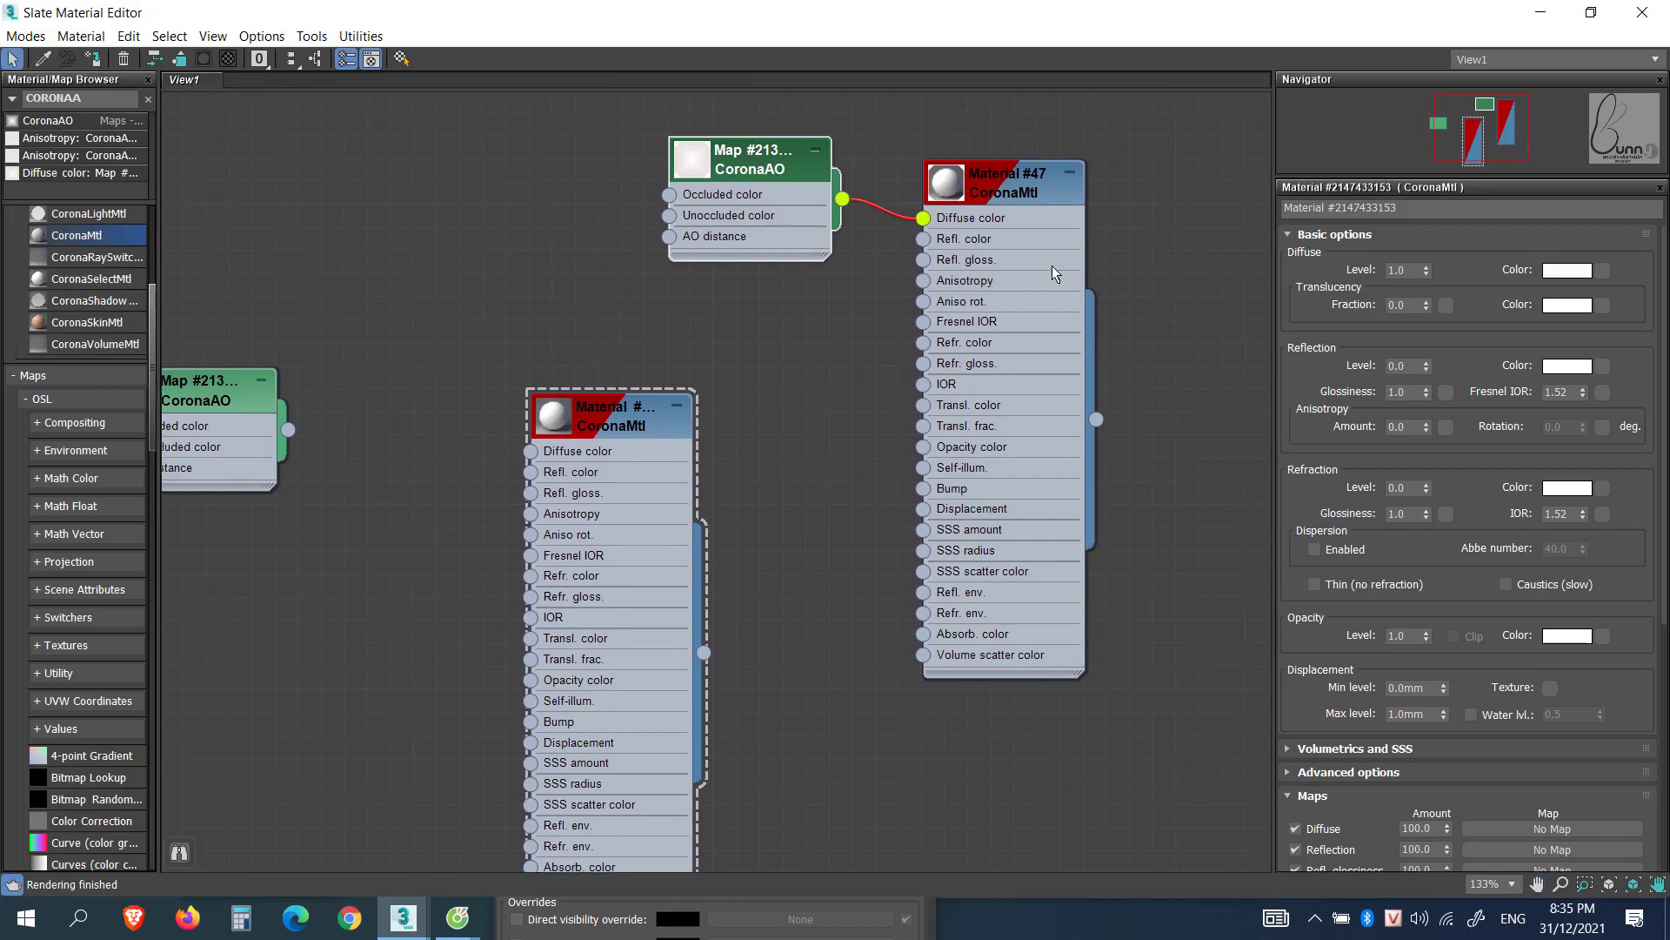
pyautogui.moveTo(1021, 345); pyautogui.dragTo(1207, 437, button='middle')
pyautogui.moveTo(848, 507); pyautogui.dragTo(871, 469)
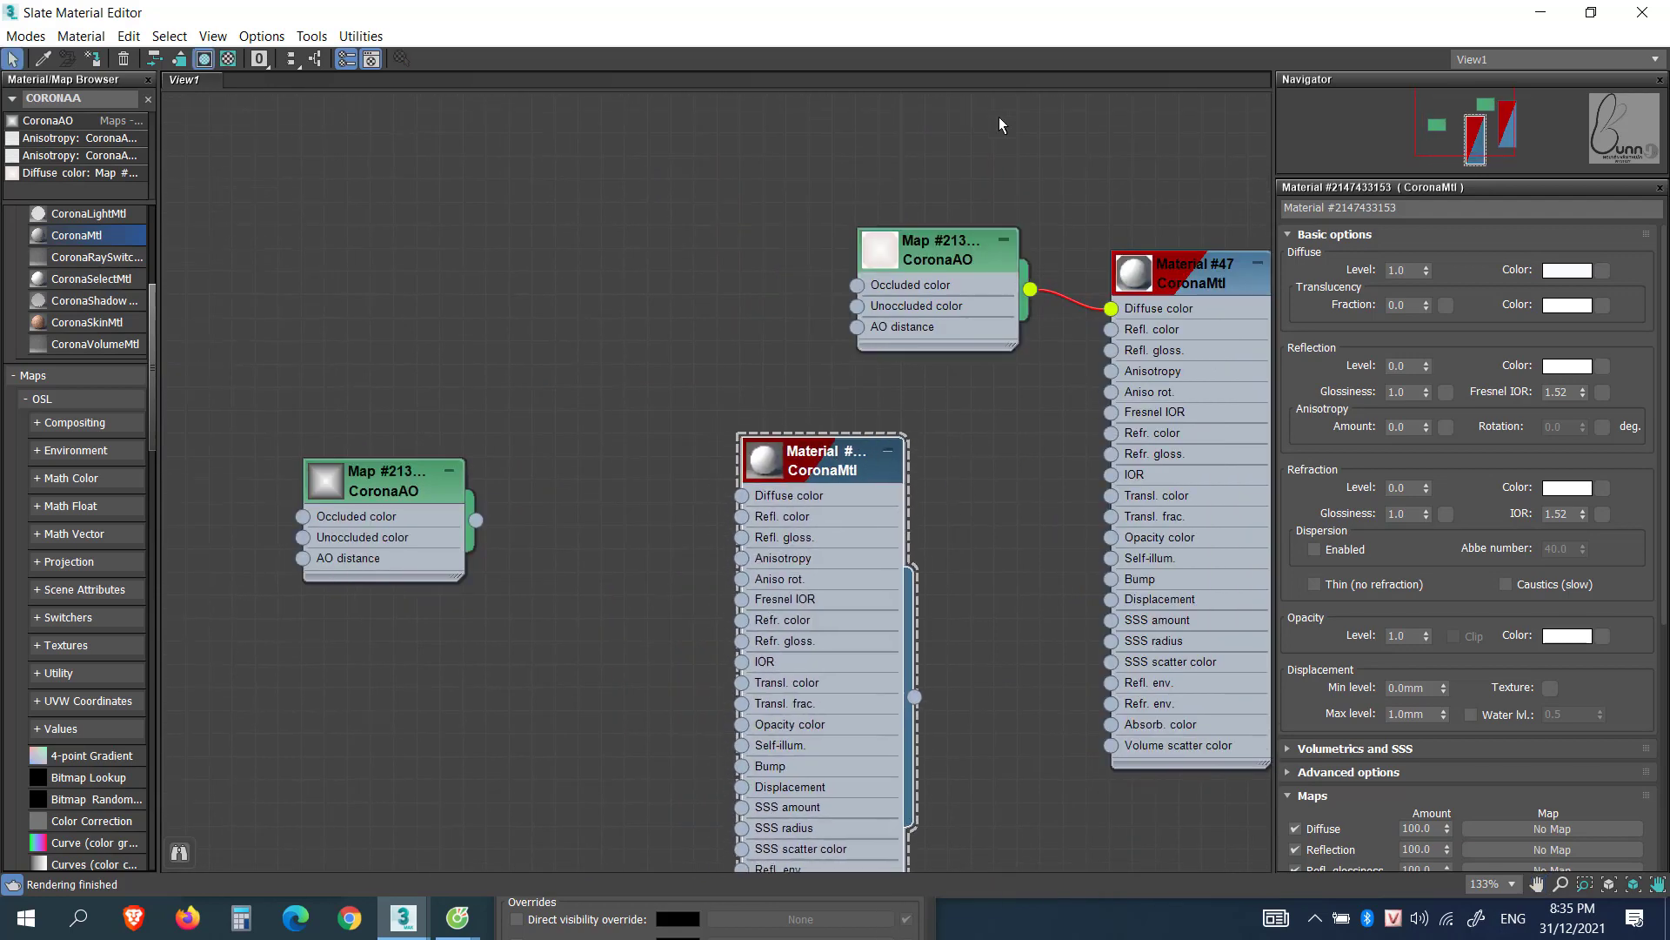
pyautogui.doubleClick(1219, 284)
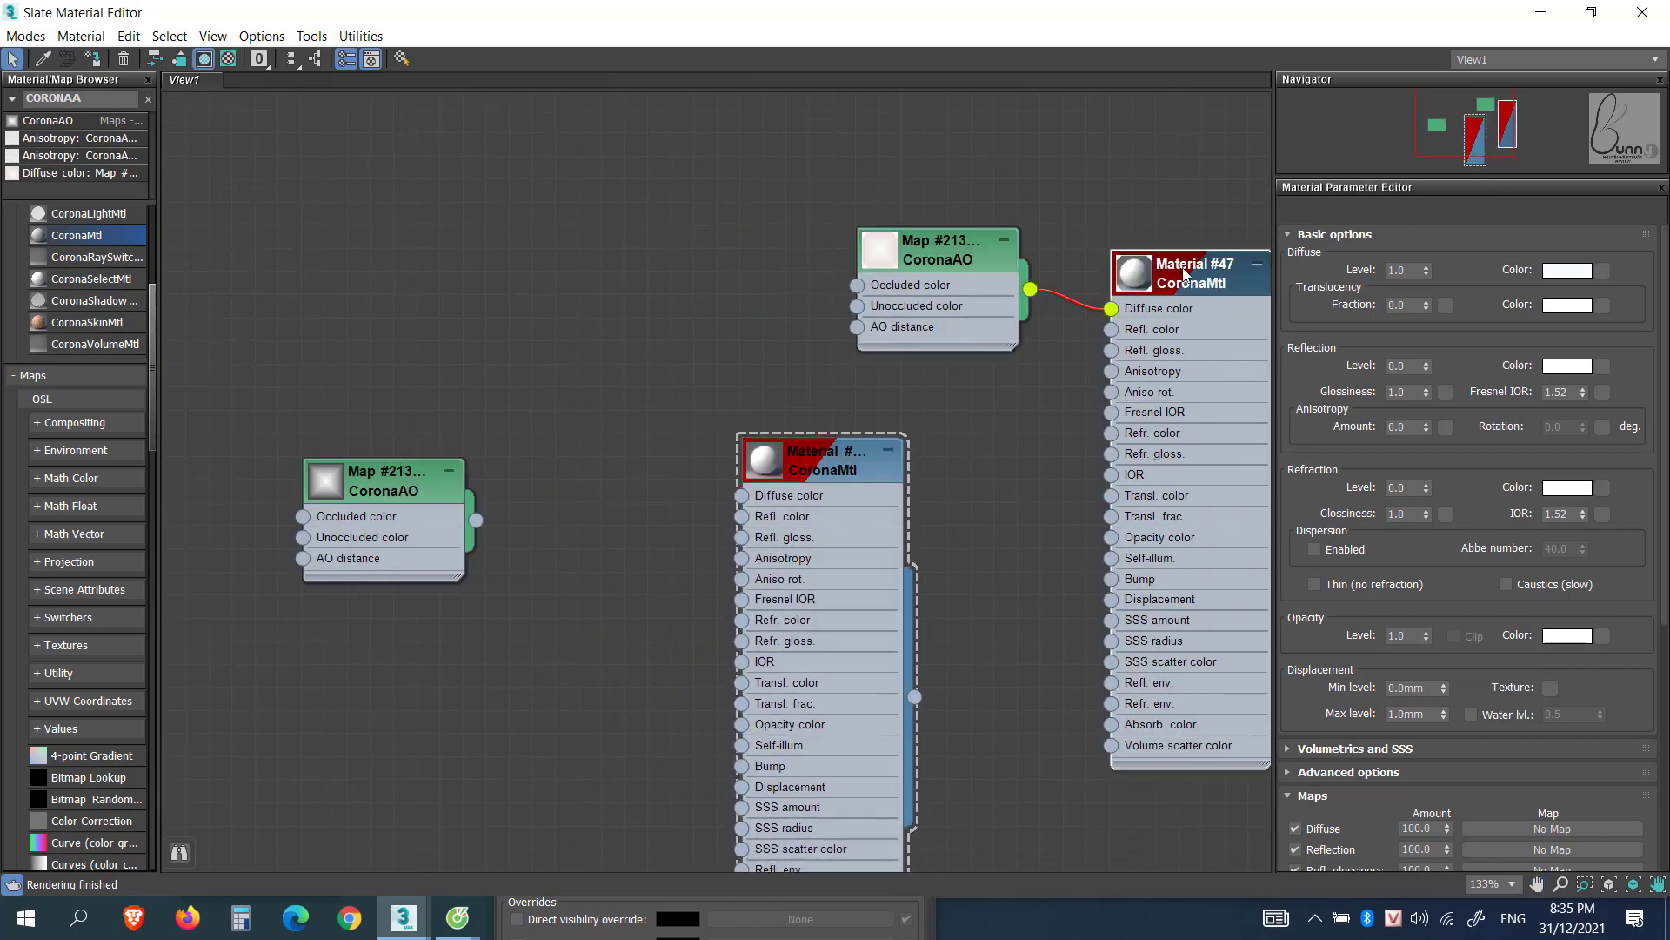
pyautogui.doubleClick(1143, 5)
# Add the ceiling edge to the selection, switch to shaded display, and locate the CoronaMtl node.
pyautogui.keyDown('ctrl'); pyautogui.click(657, 199); pyautogui.keyUp('ctrl')
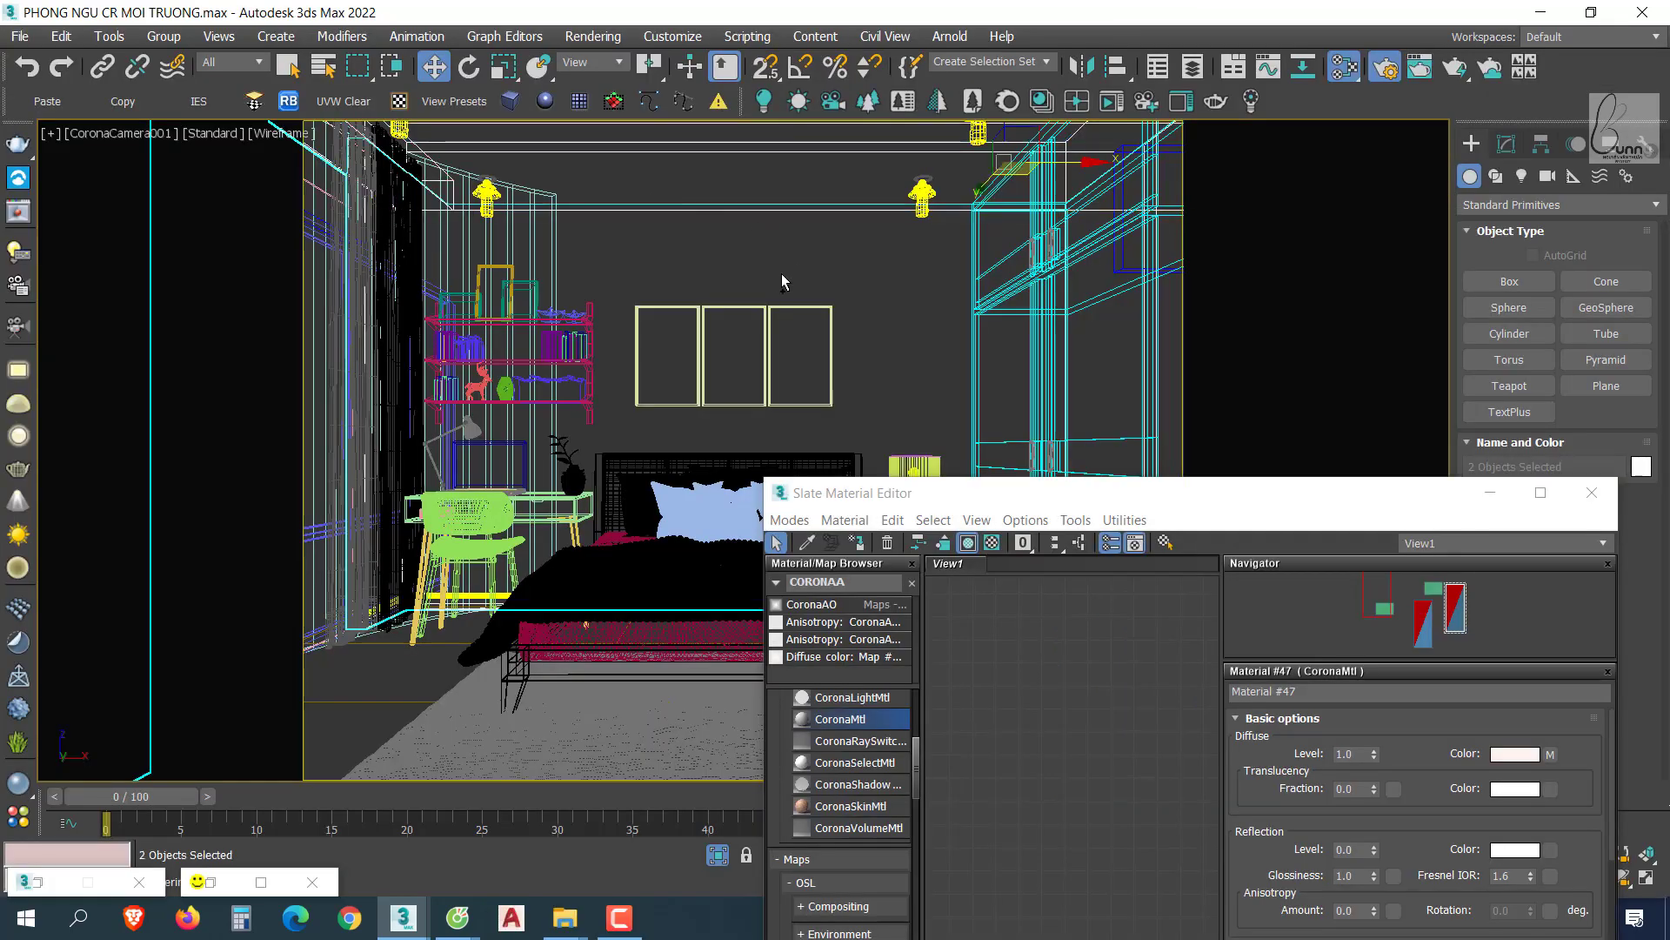
pyautogui.press('F3')
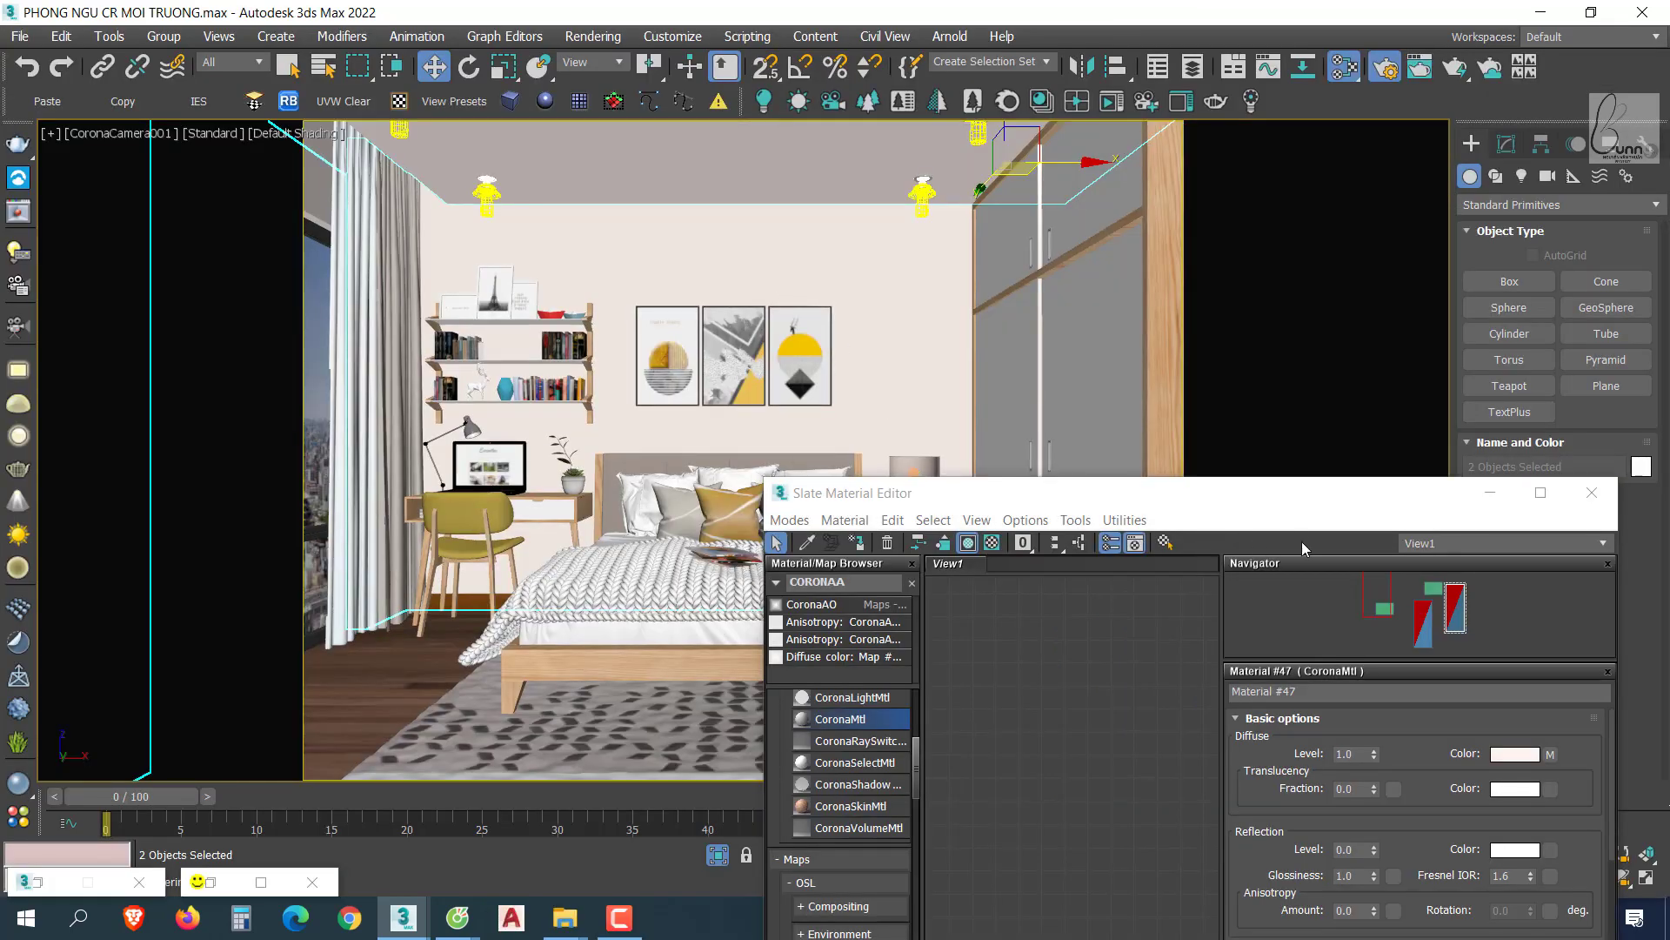
pyautogui.click(1290, 510)
pyautogui.moveTo(1285, 490); pyautogui.dragTo(1142, 255)
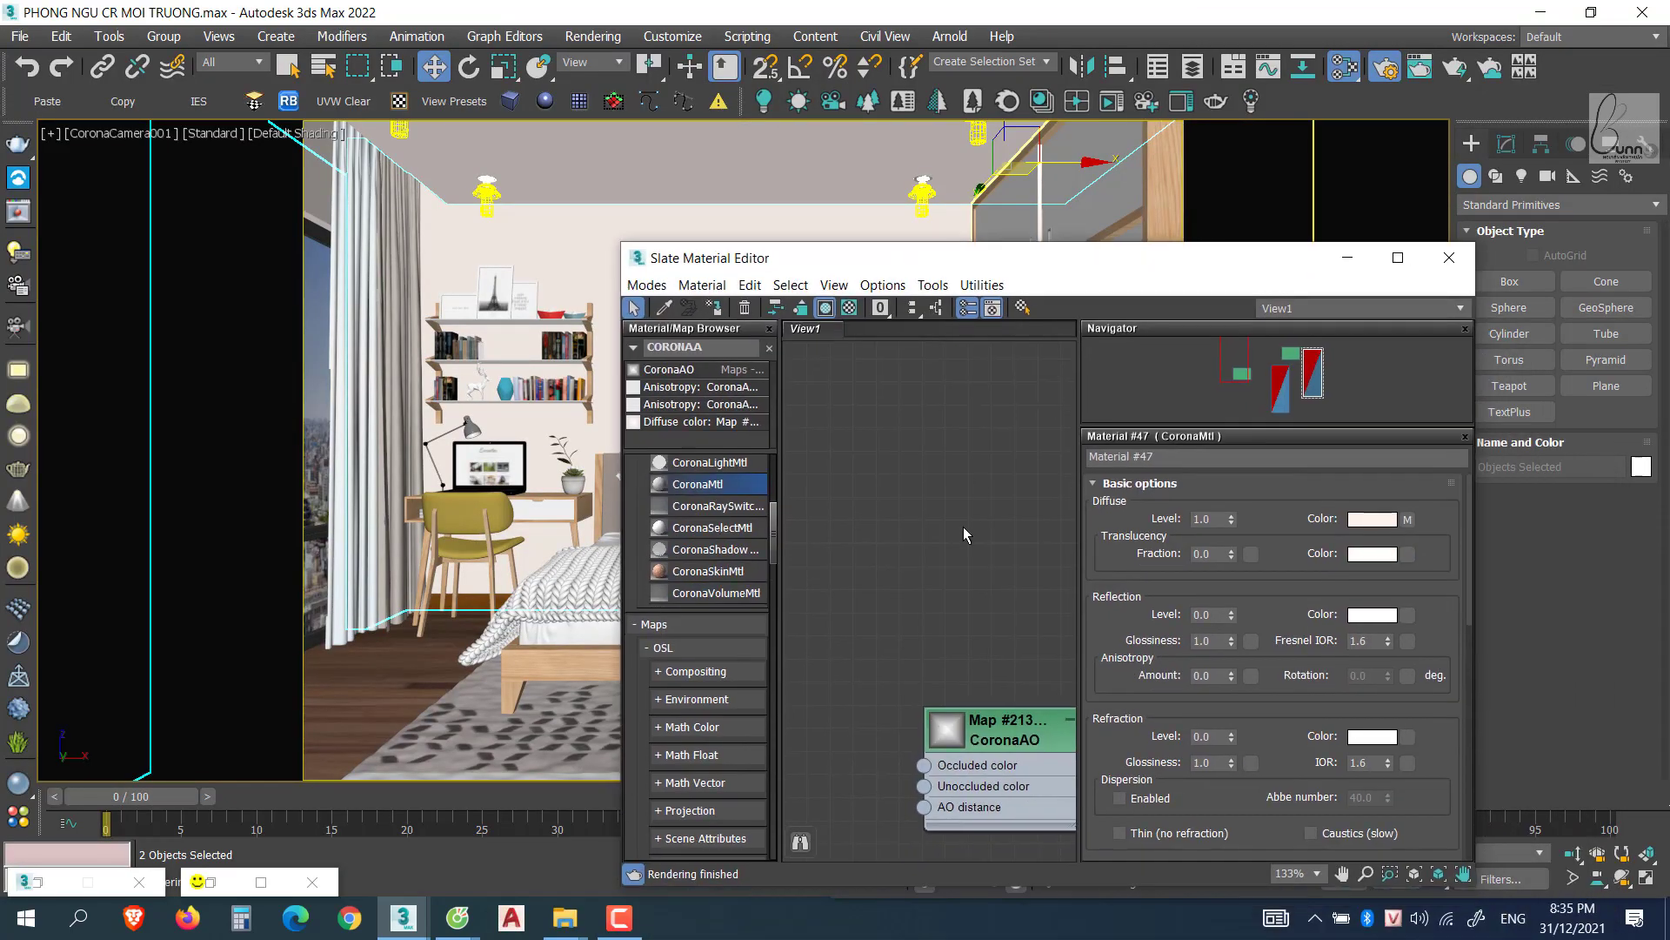
pyautogui.moveTo(963, 535); pyautogui.dragTo(794, 508, button='middle')
pyautogui.scroll(-5, 794, 509)
pyautogui.moveTo(957, 615); pyautogui.dragTo(809, 525, button='middle')
pyautogui.scroll(5, 927, 542)
pyautogui.rightClick(938, 524)
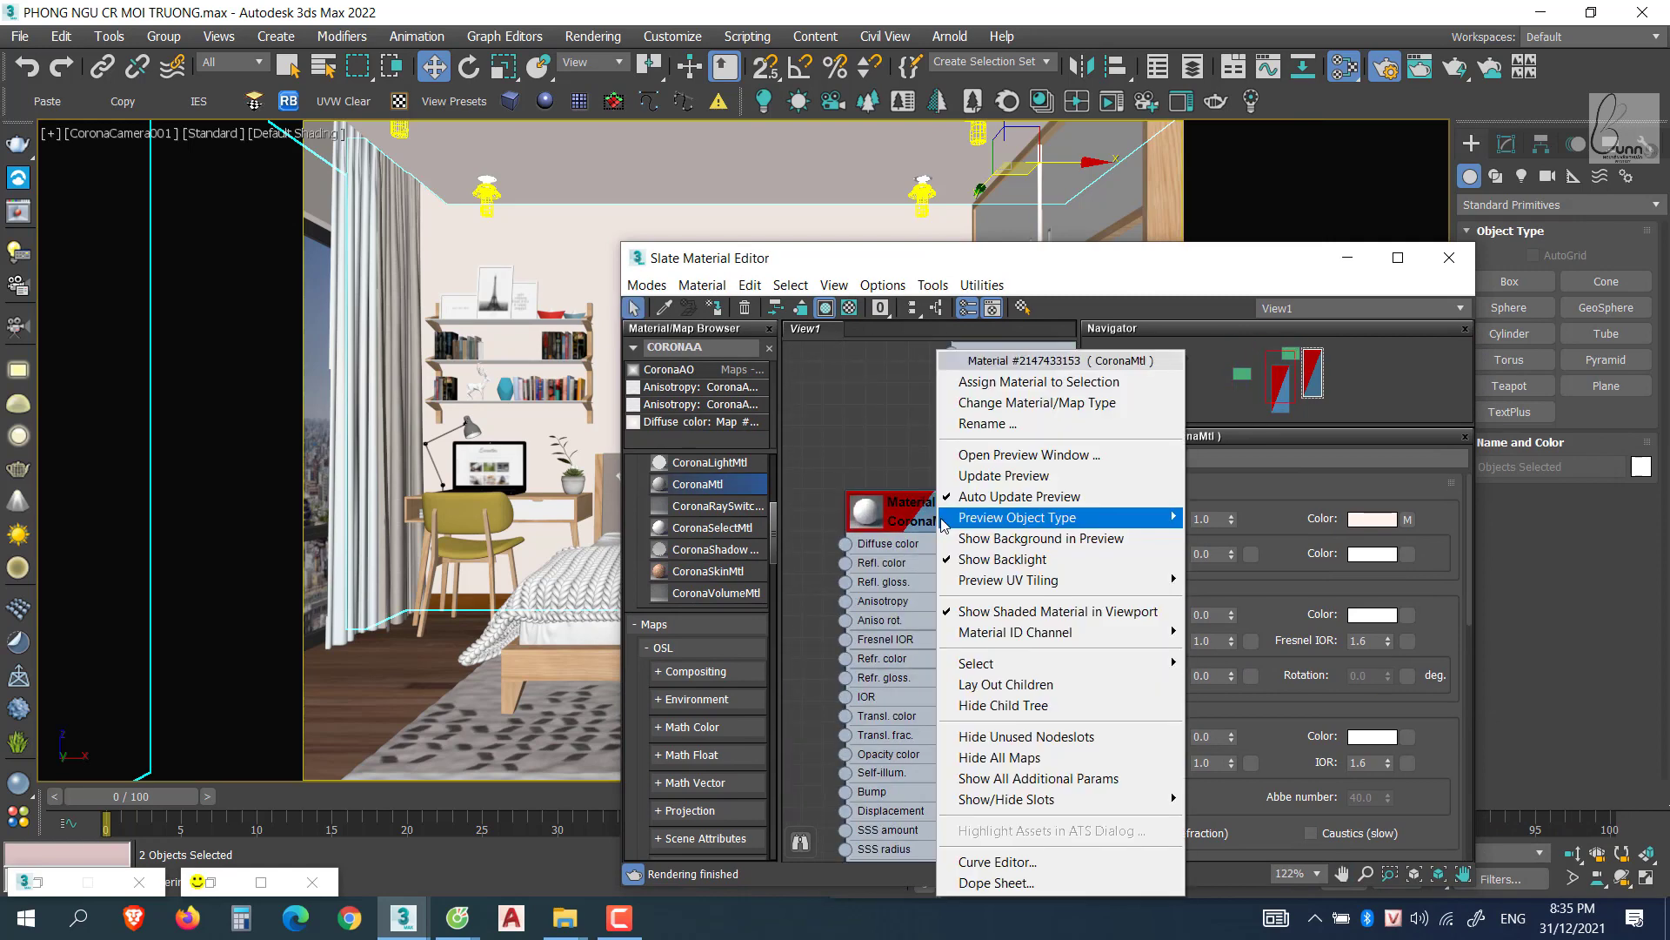
pyautogui.click(1009, 381)
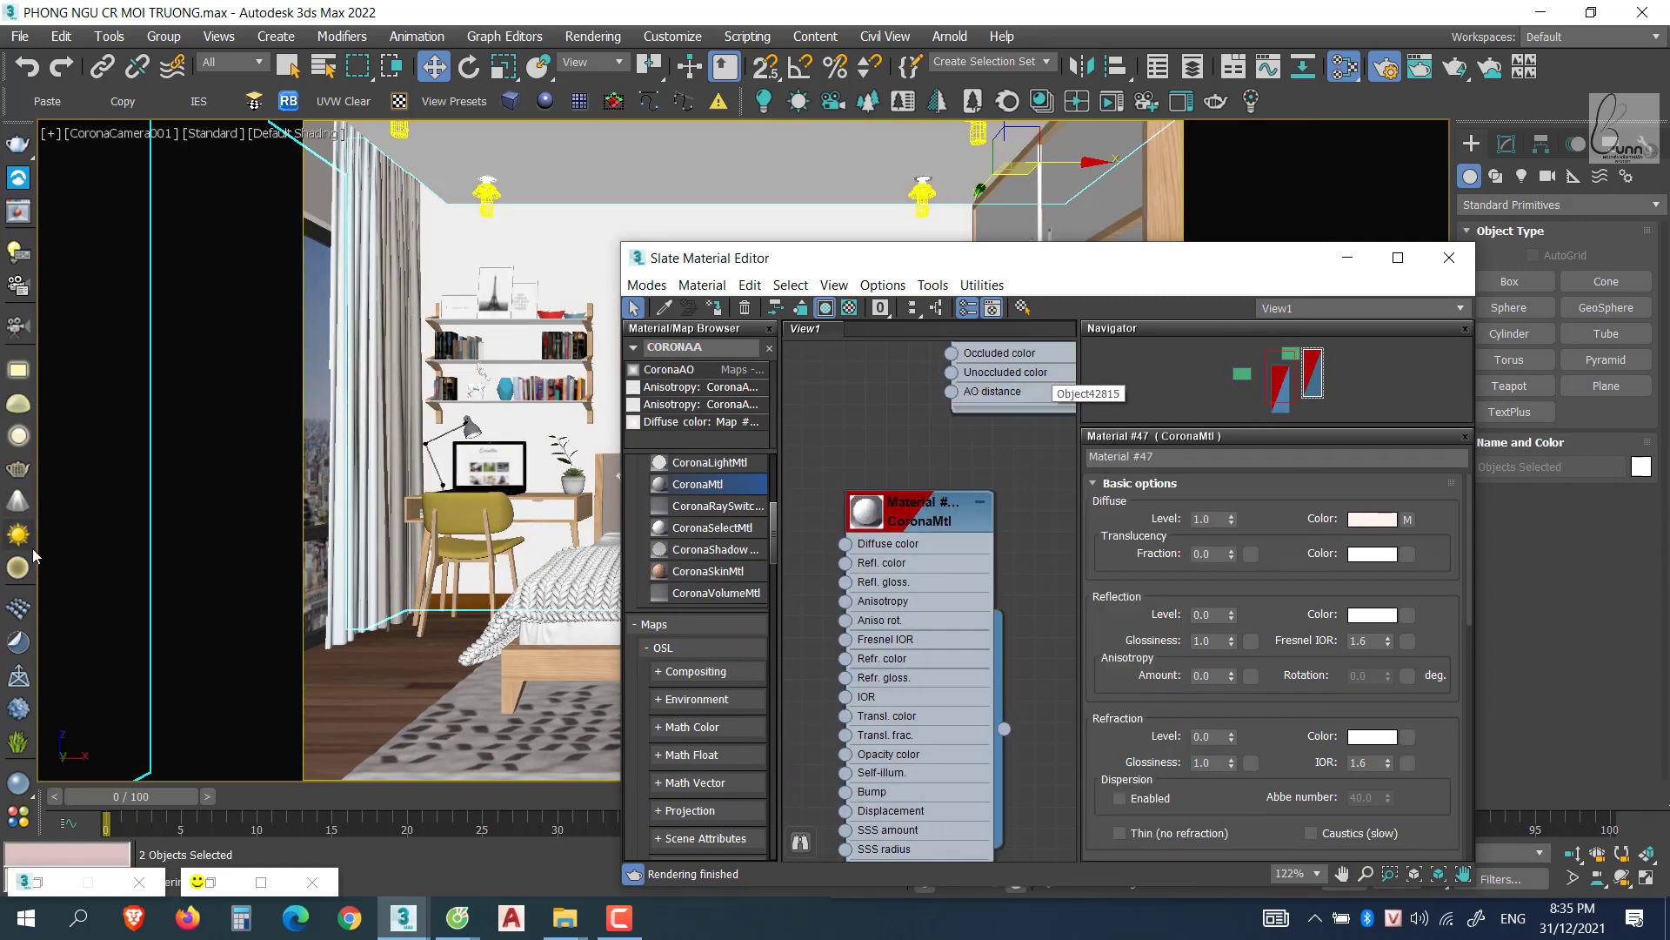
pyautogui.hotkey('shift', 'q')
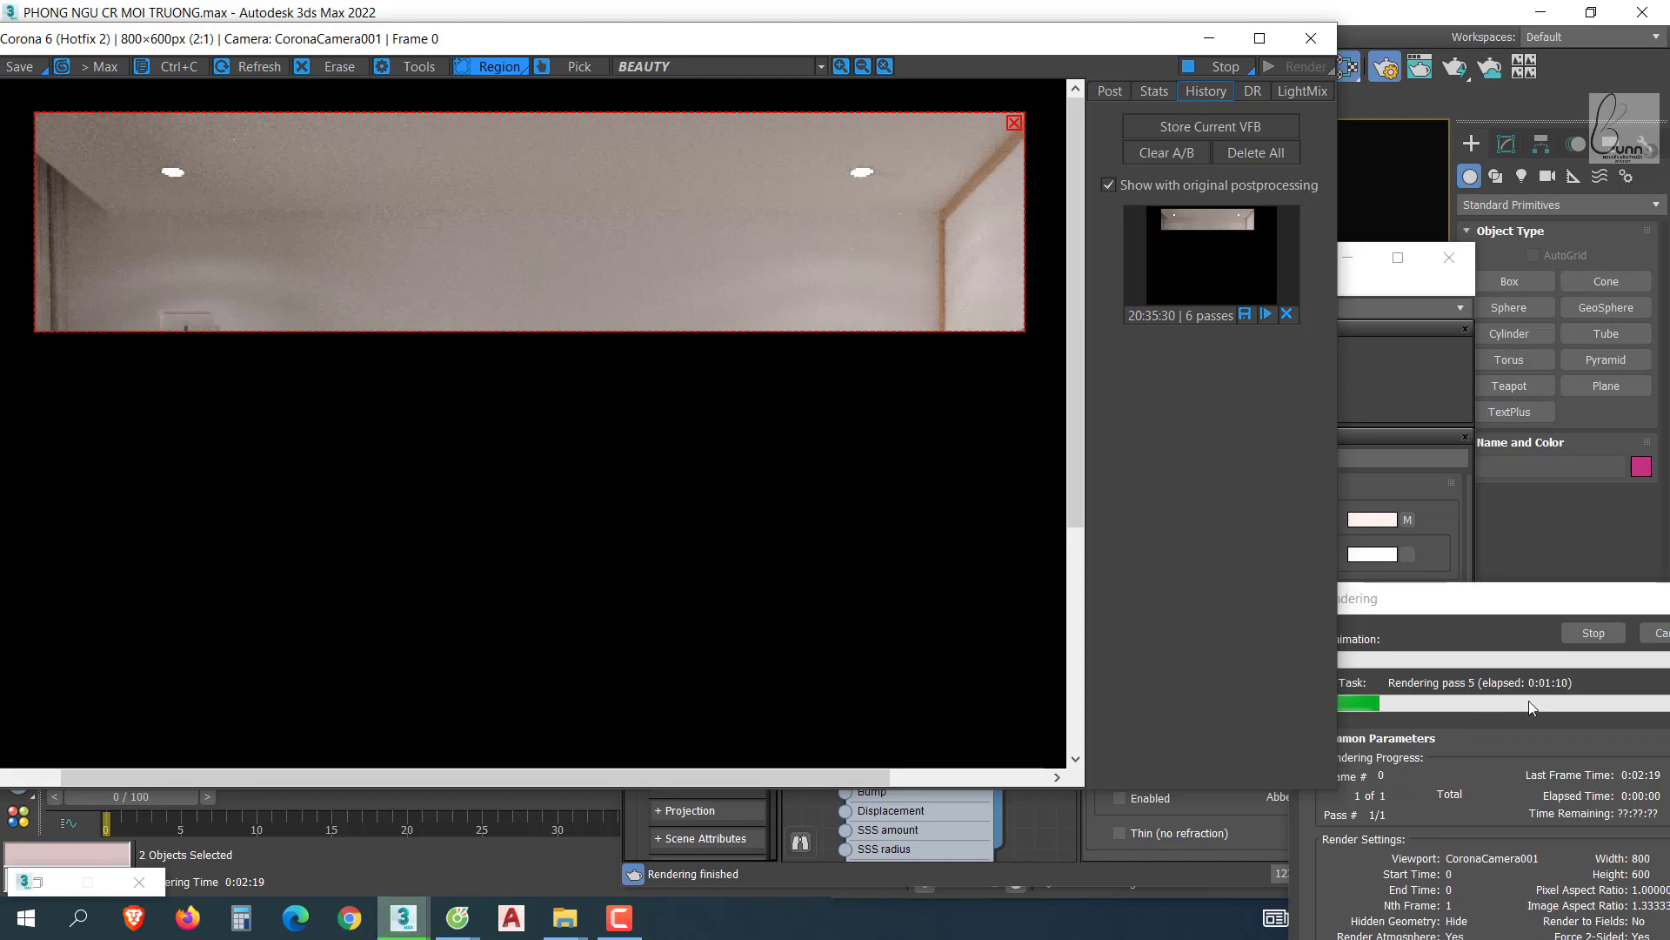
# Stop the ceiling region render early so it denoises, then zoom and pan over it in the VFB.
pyautogui.click(1531, 607)
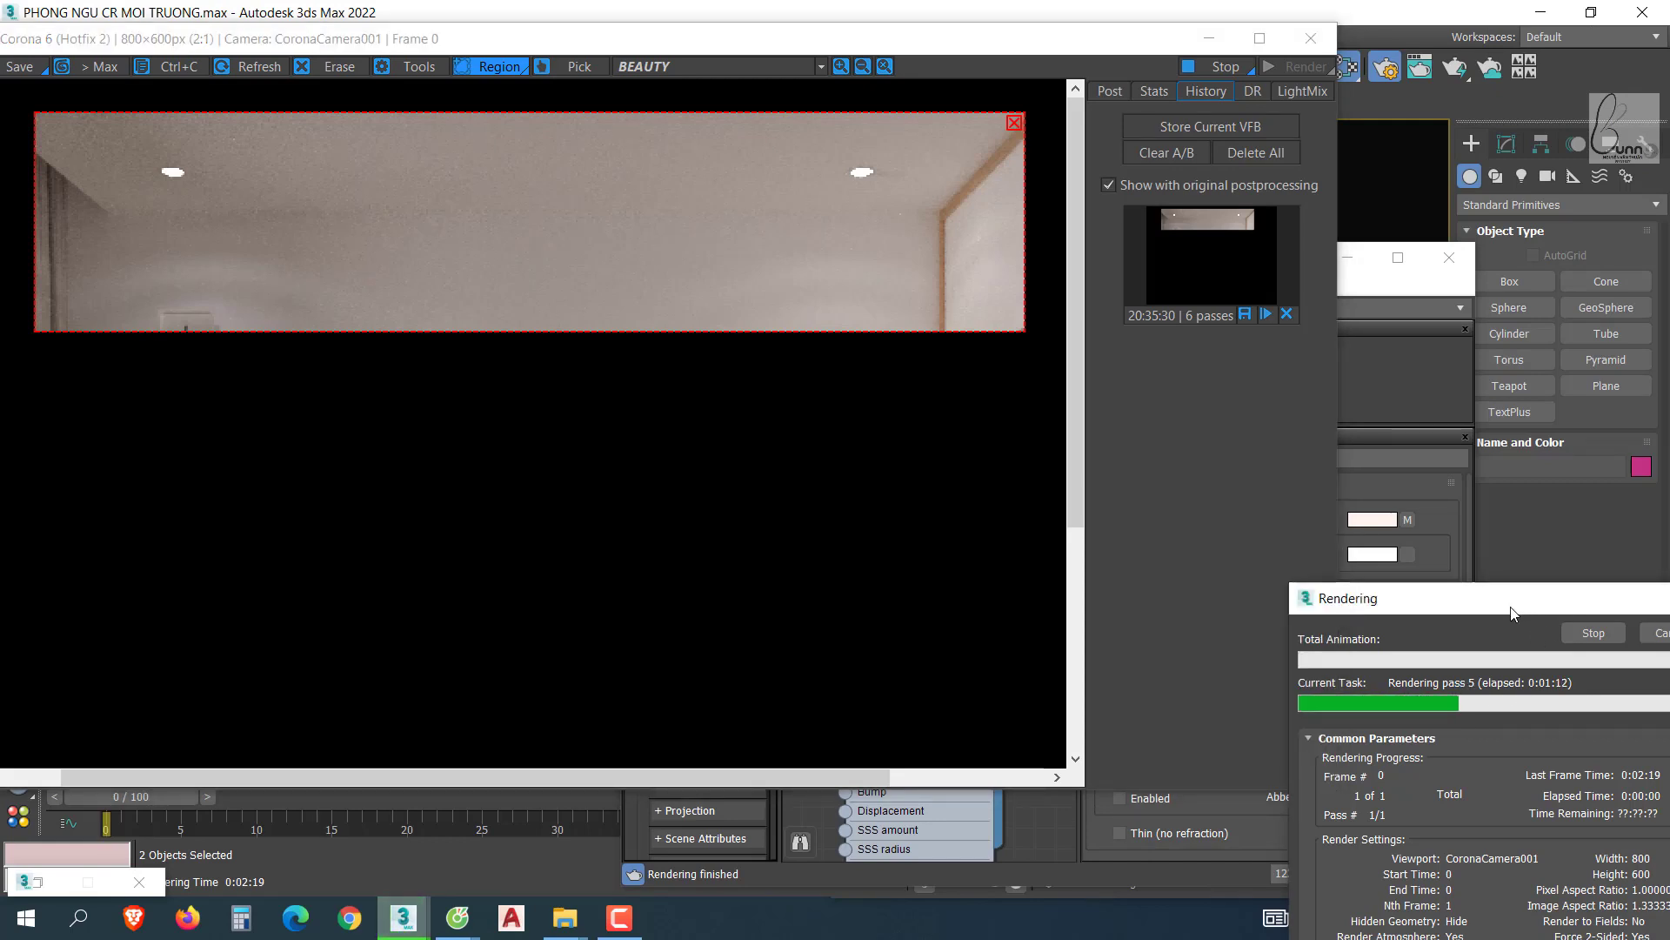
pyautogui.click(1596, 634)
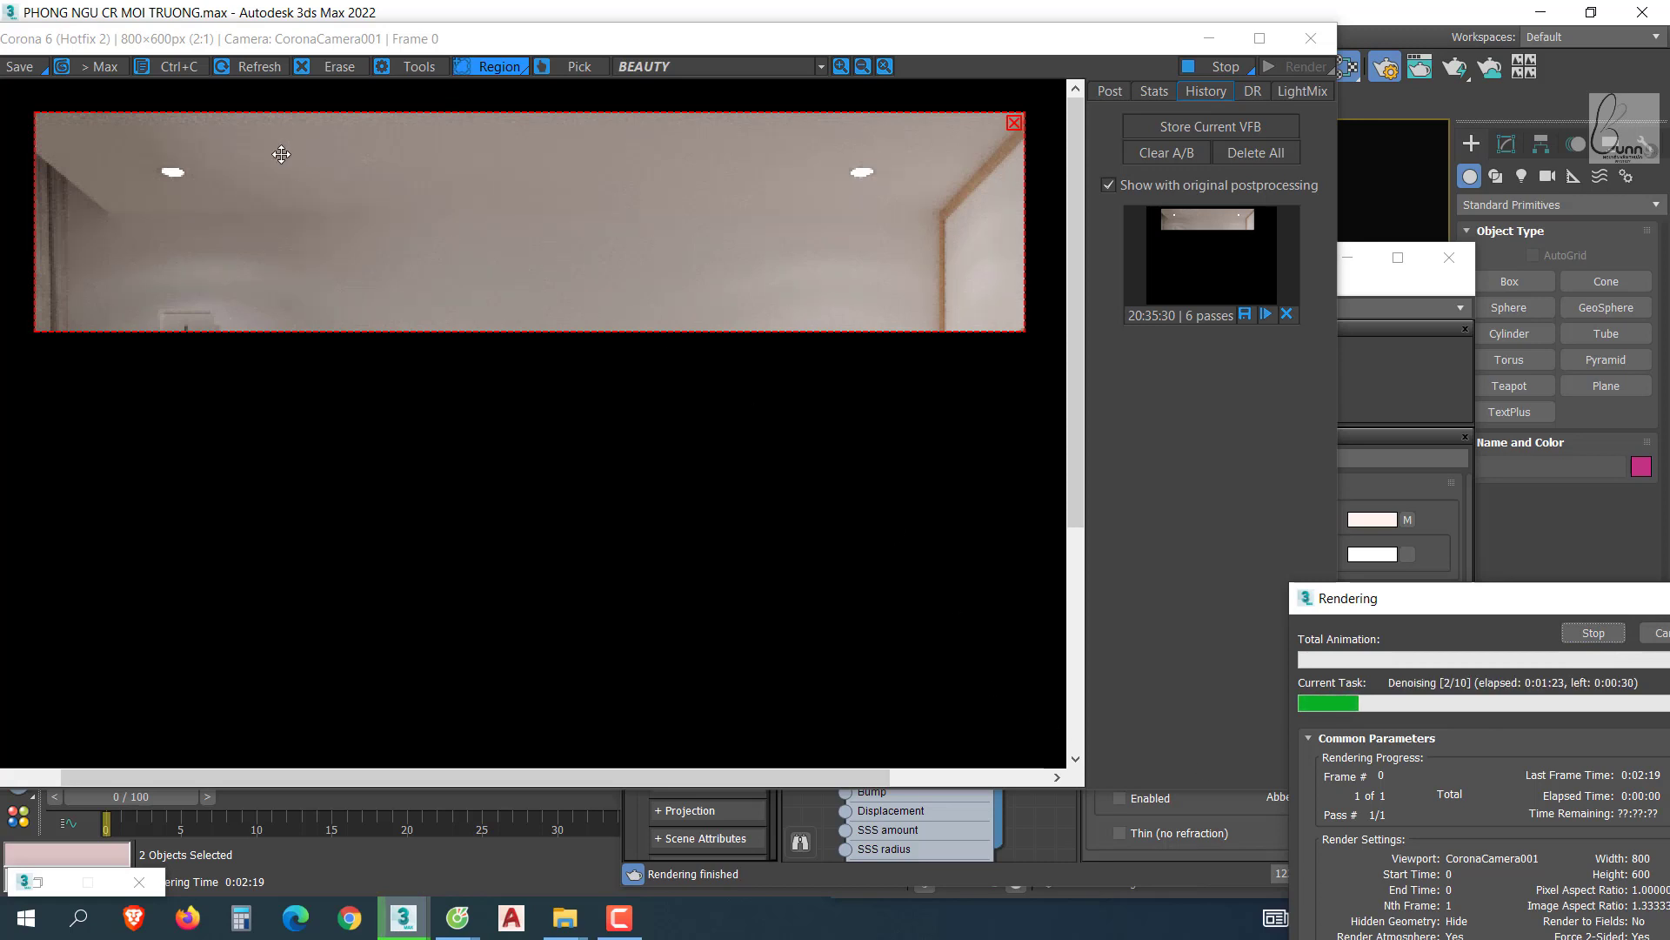
pyautogui.scroll(3, 296, 148)
pyautogui.scroll(-3, 413, 245)
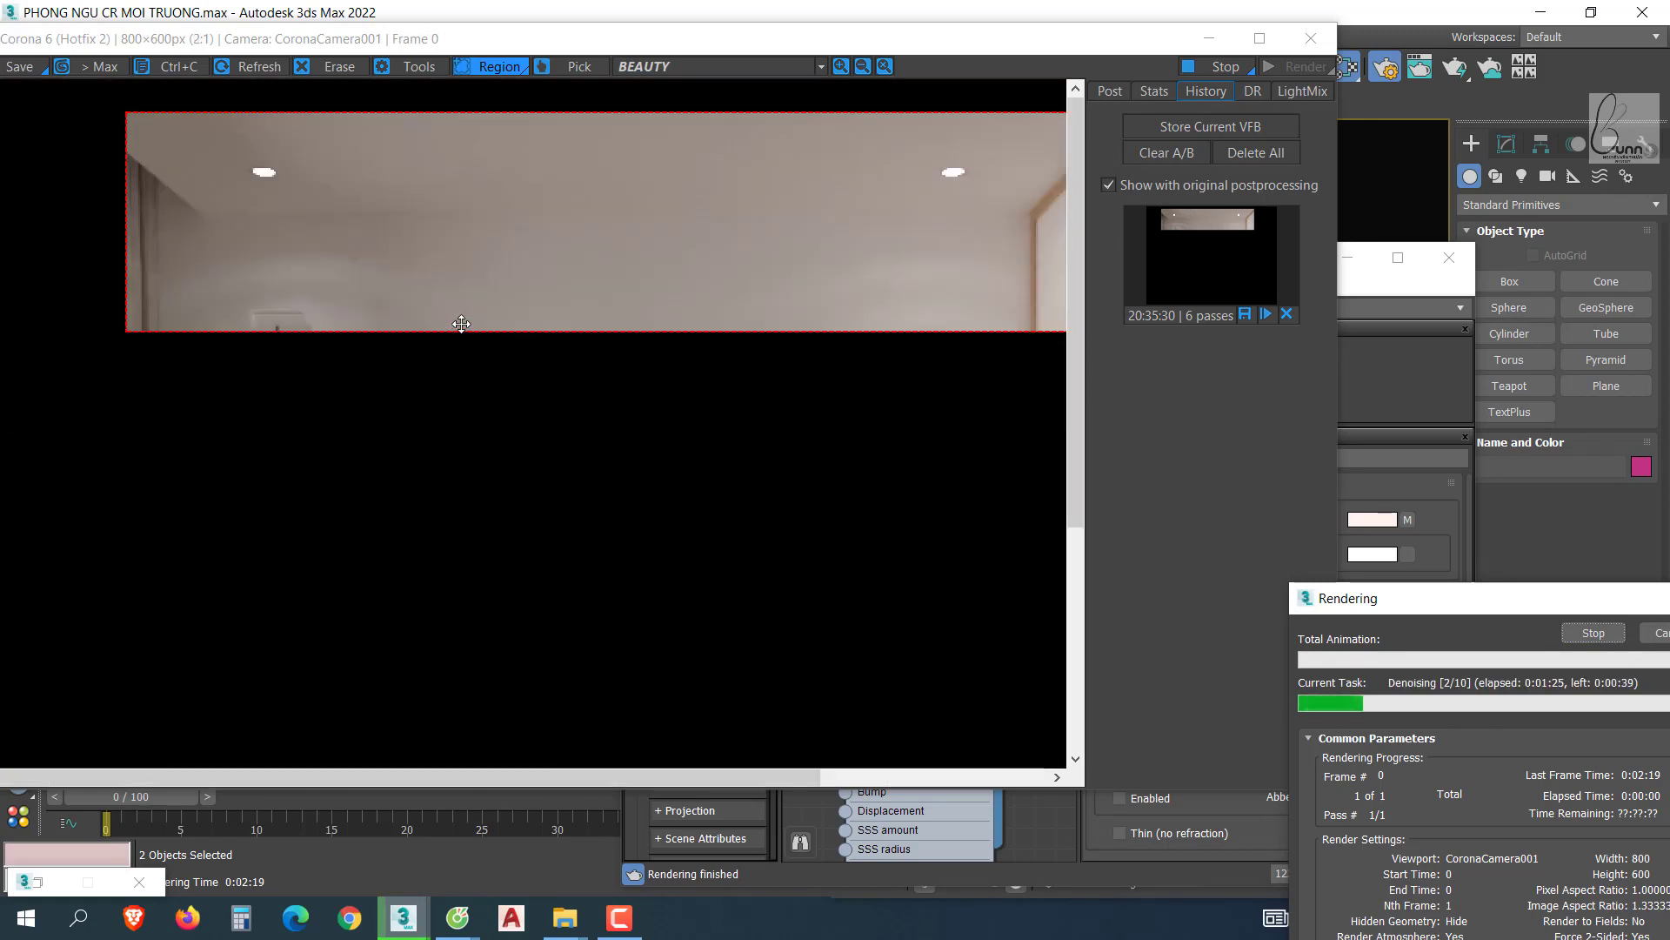
pyautogui.scroll(1, 757, 195)
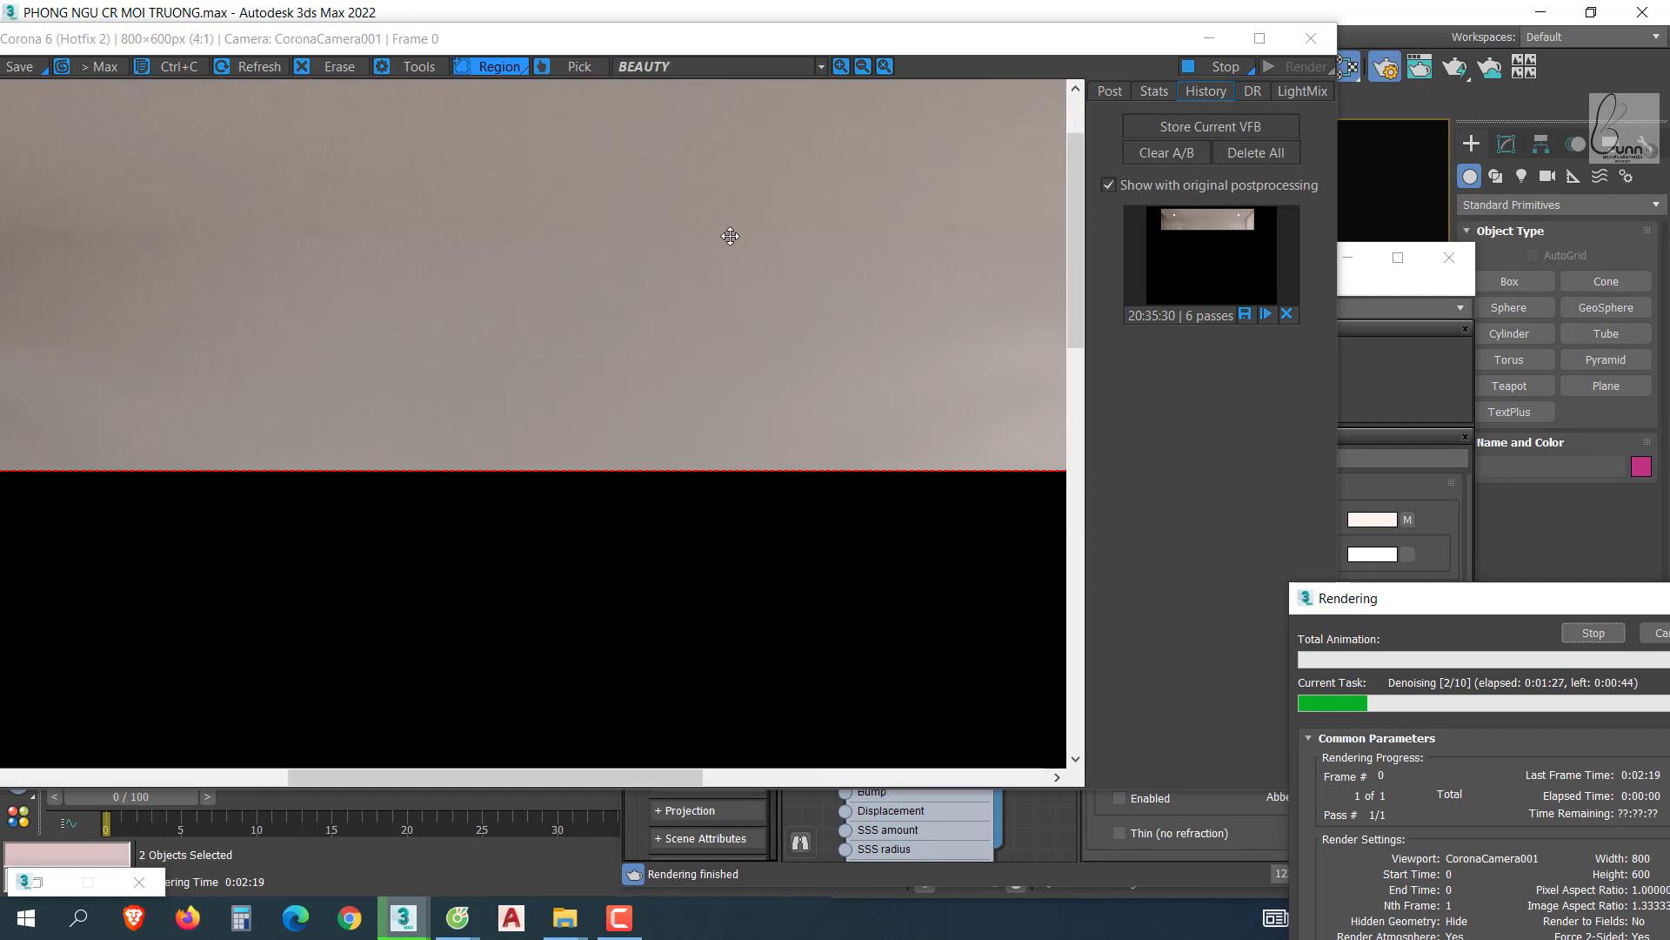
pyautogui.moveTo(641, 253); pyautogui.dragTo(685, 319)
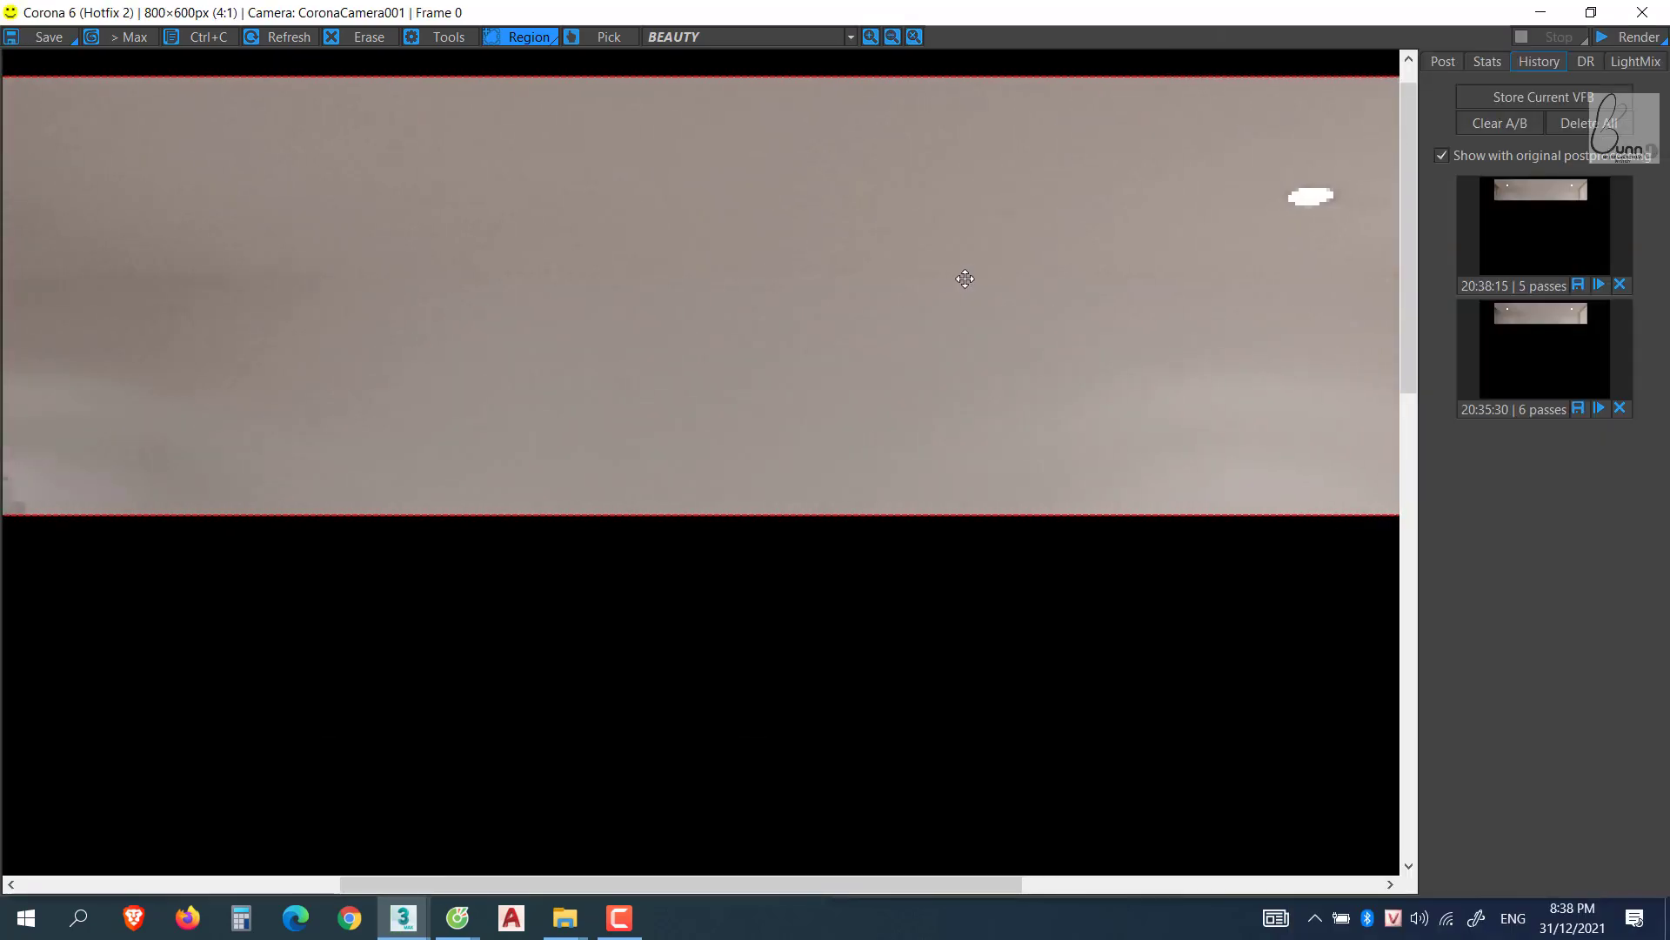
pyautogui.scroll(-2, 965, 281)
# Zoom and pan around the new ceiling render in the Corona VFB.
pyautogui.scroll(1, 484, 254)
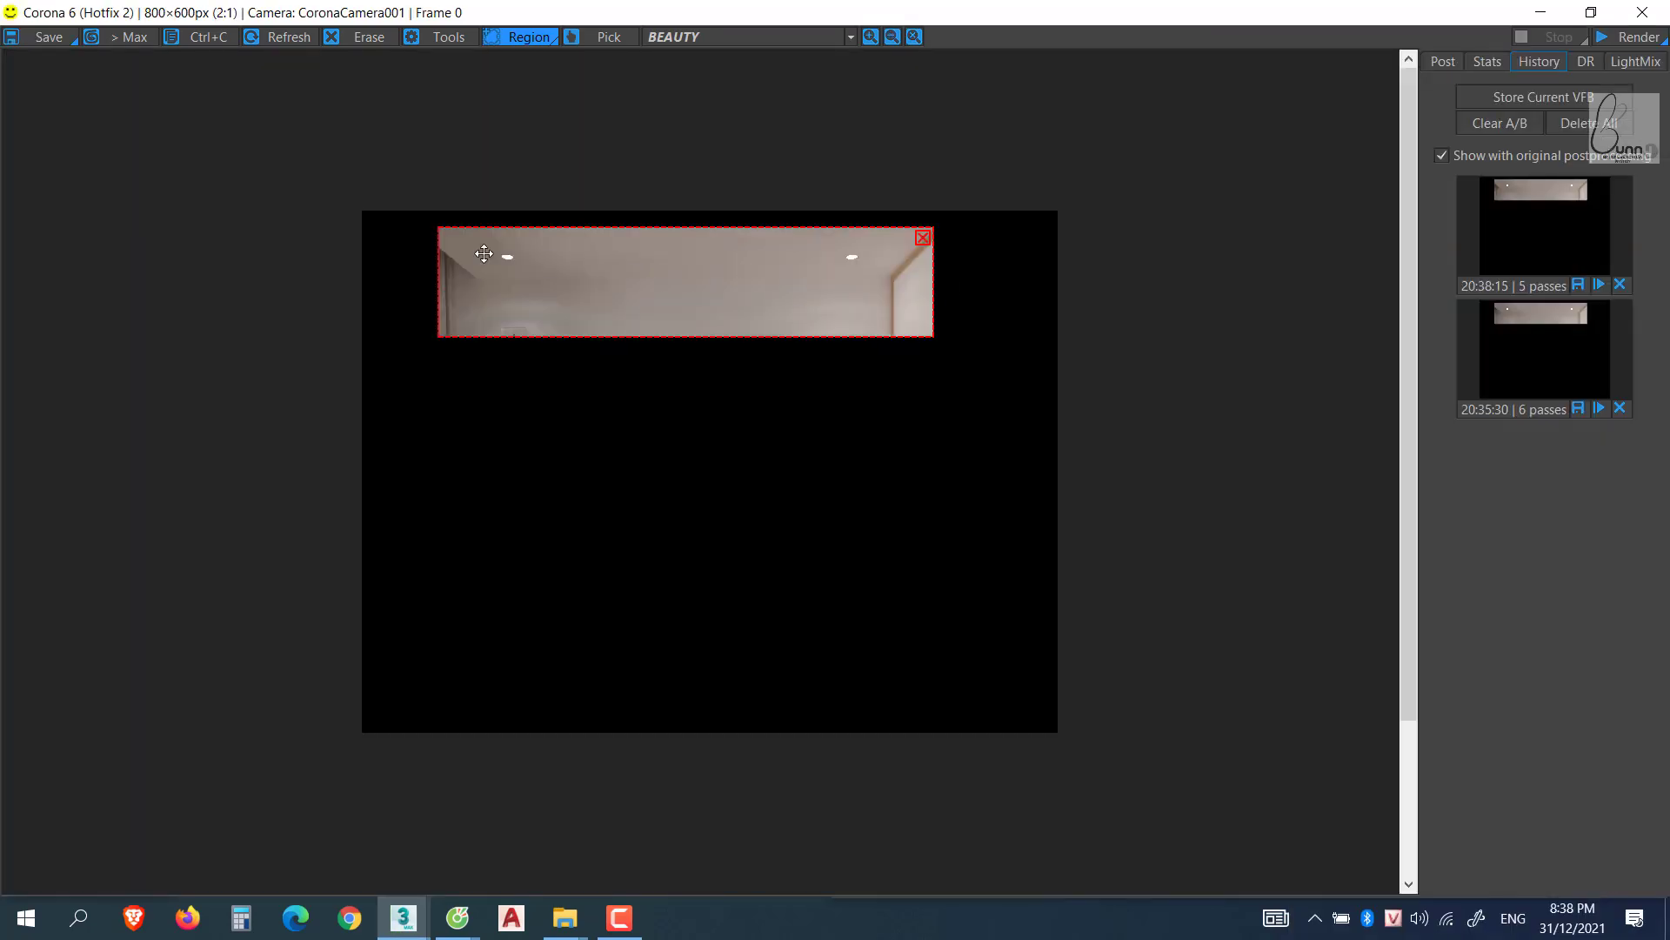
pyautogui.scroll(1, 484, 254)
pyautogui.moveTo(467, 258); pyautogui.dragTo(801, 459, button='middle')
pyautogui.moveTo(647, 351); pyautogui.dragTo(493, 347, button='middle')
pyautogui.moveTo(682, 342)
pyautogui.mouseDown(button='middle')
pyautogui.moveTo(615, 343)
pyautogui.moveTo(654, 356)
pyautogui.mouseUp(button='middle')
pyautogui.scroll(-1, 694, 551)
pyautogui.scroll(4, 683, 321)
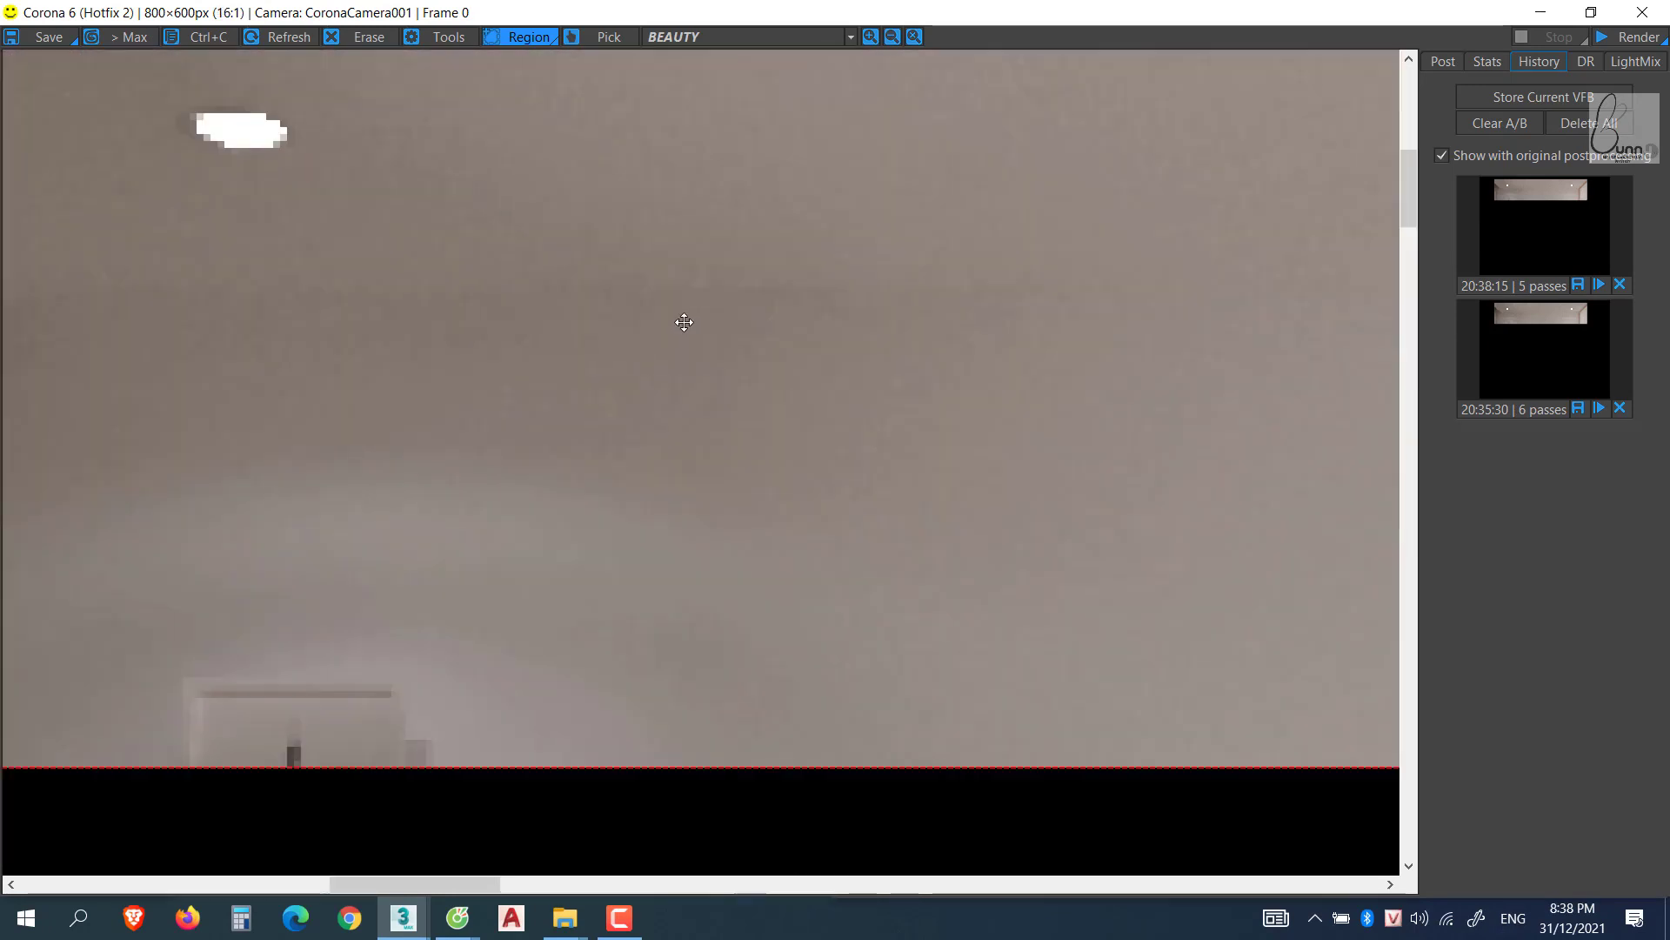
pyautogui.moveTo(854, 193); pyautogui.dragTo(791, 385, button='middle')
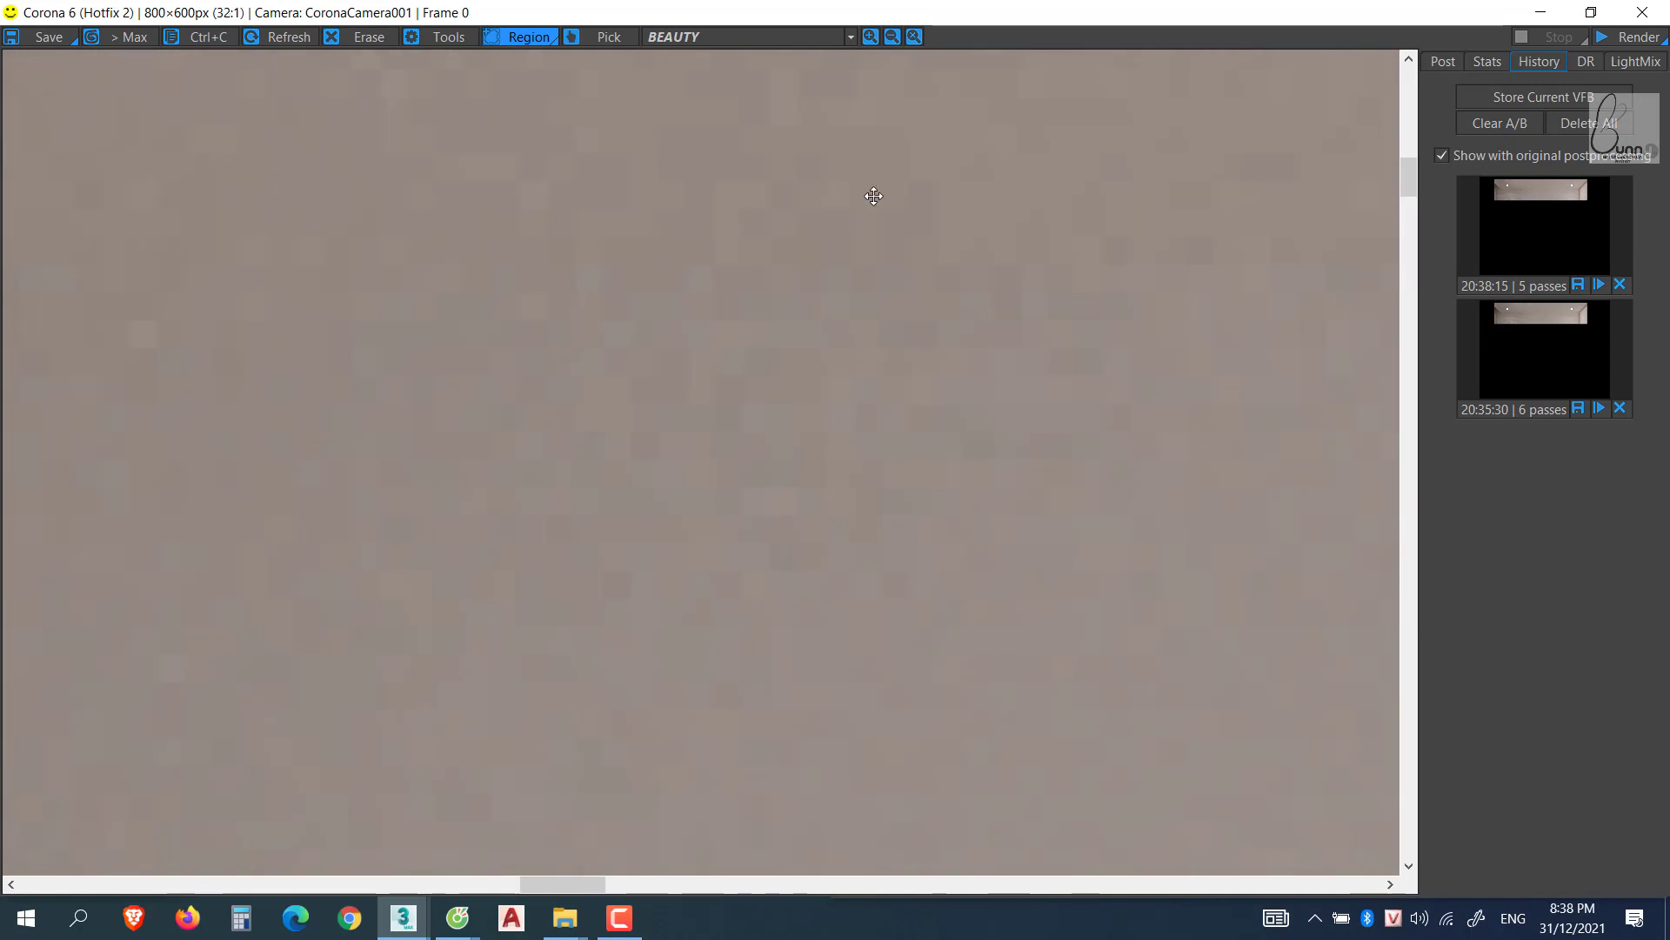
# Set the 20:35:30 snapshot as B and the 20:38:15 snapshot as A, then slide the split.
pyautogui.rightClick(1579, 320)
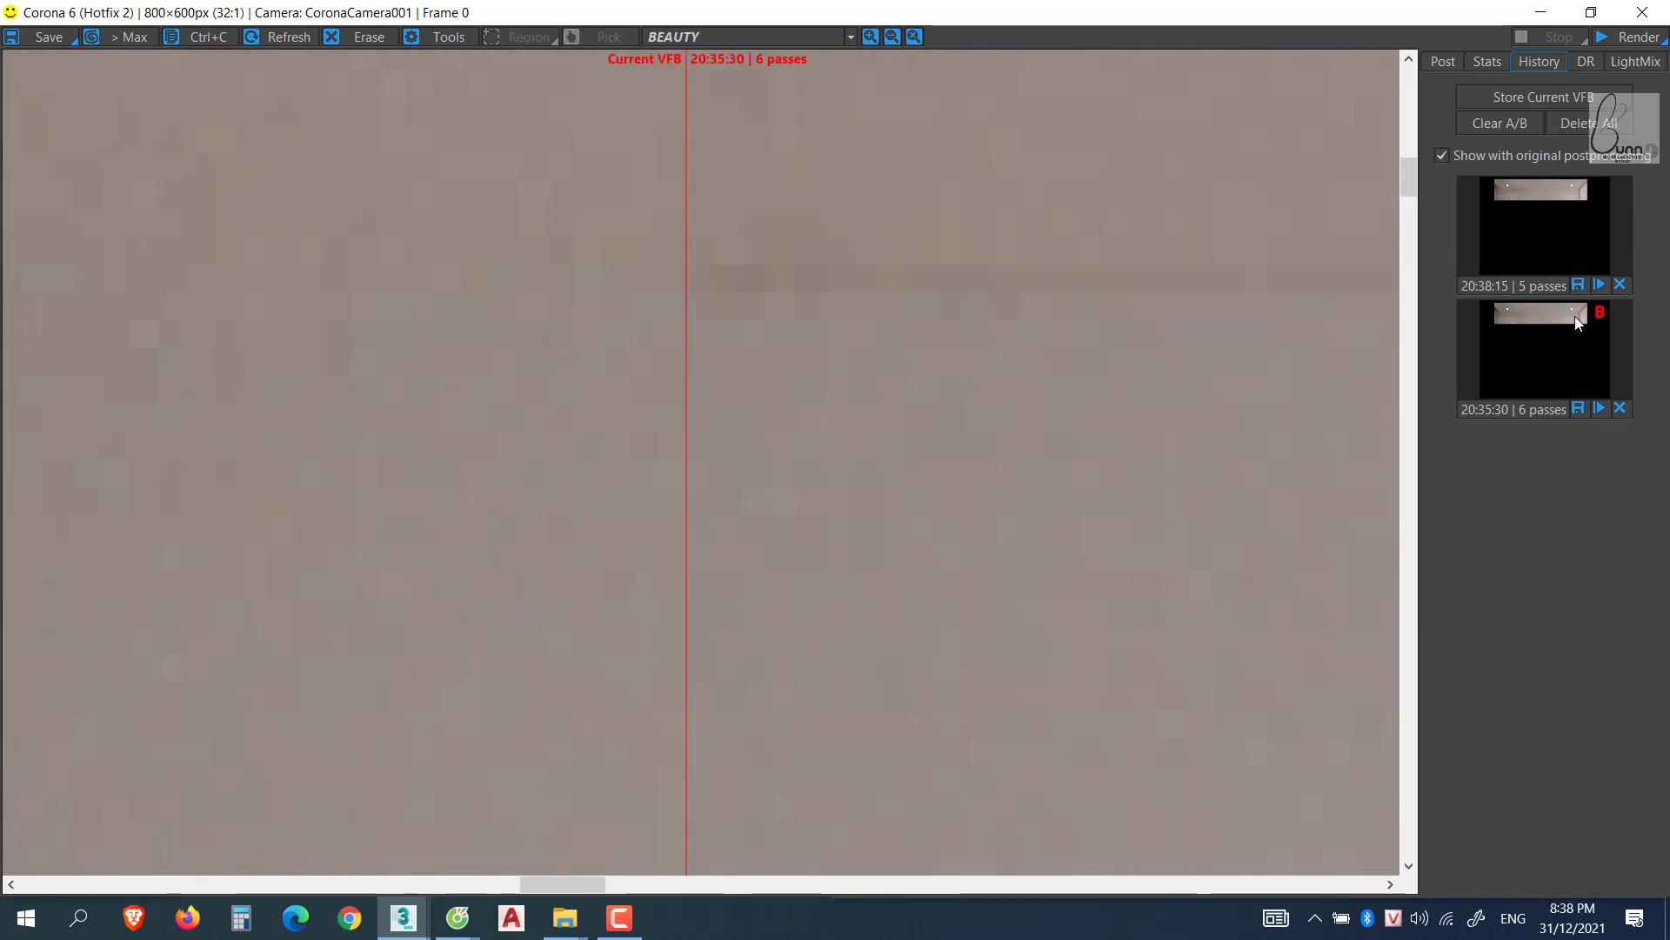
pyautogui.click(1513, 192)
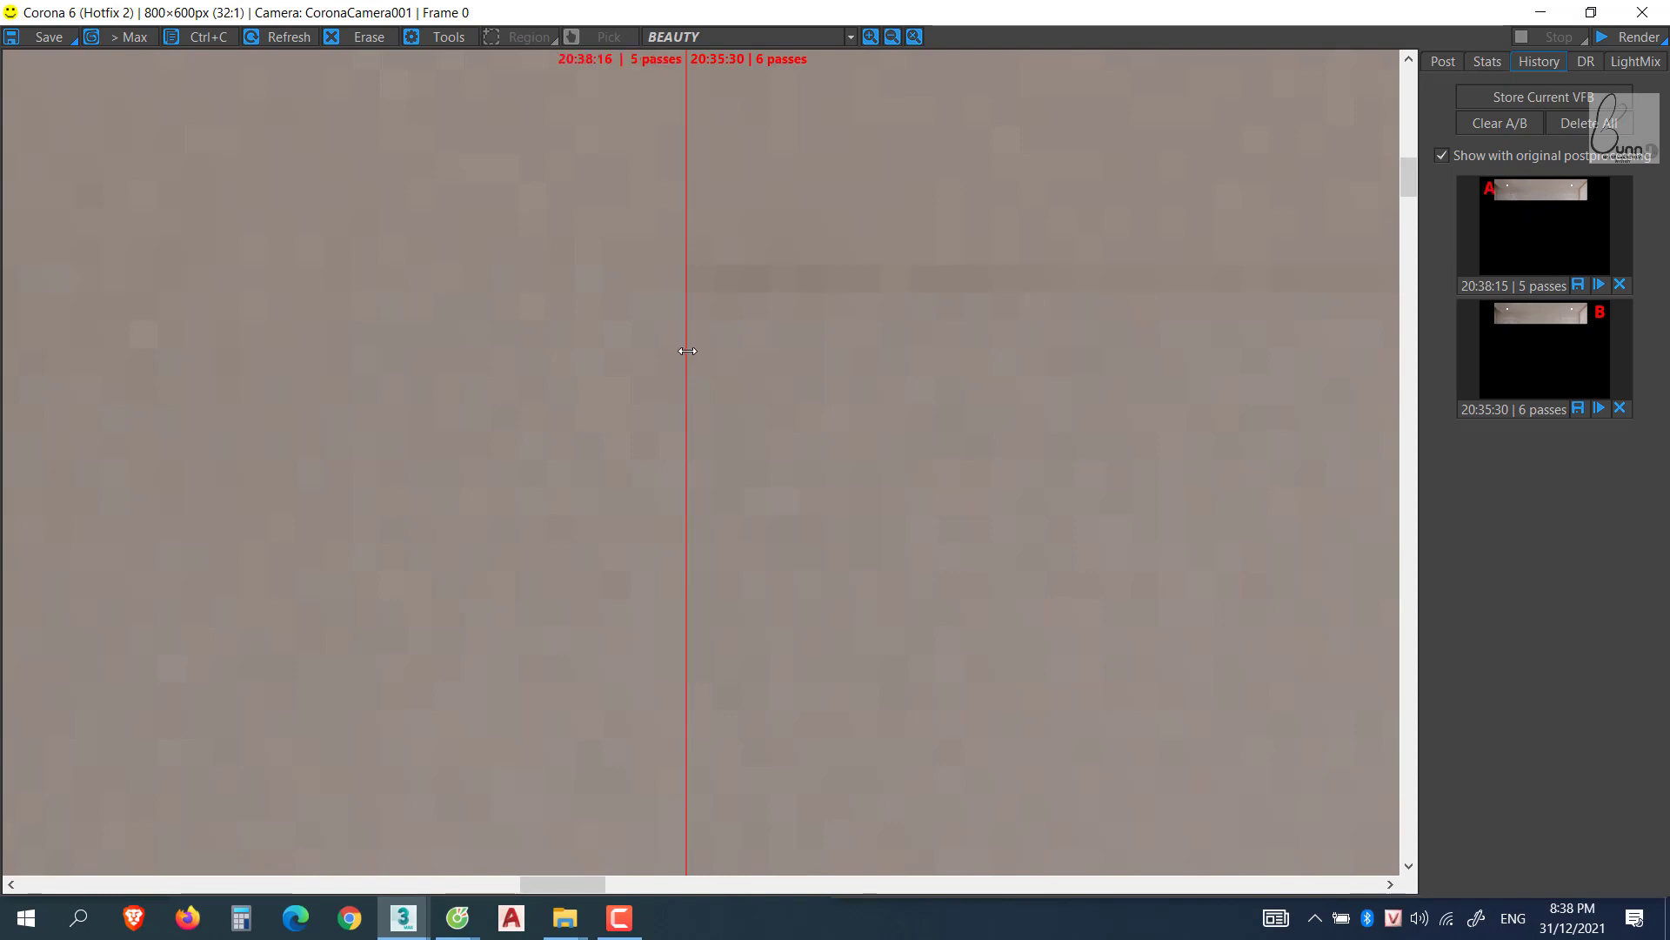
pyautogui.moveTo(688, 350); pyautogui.dragTo(1216, 491)
pyautogui.scroll(-2, 926, 455)
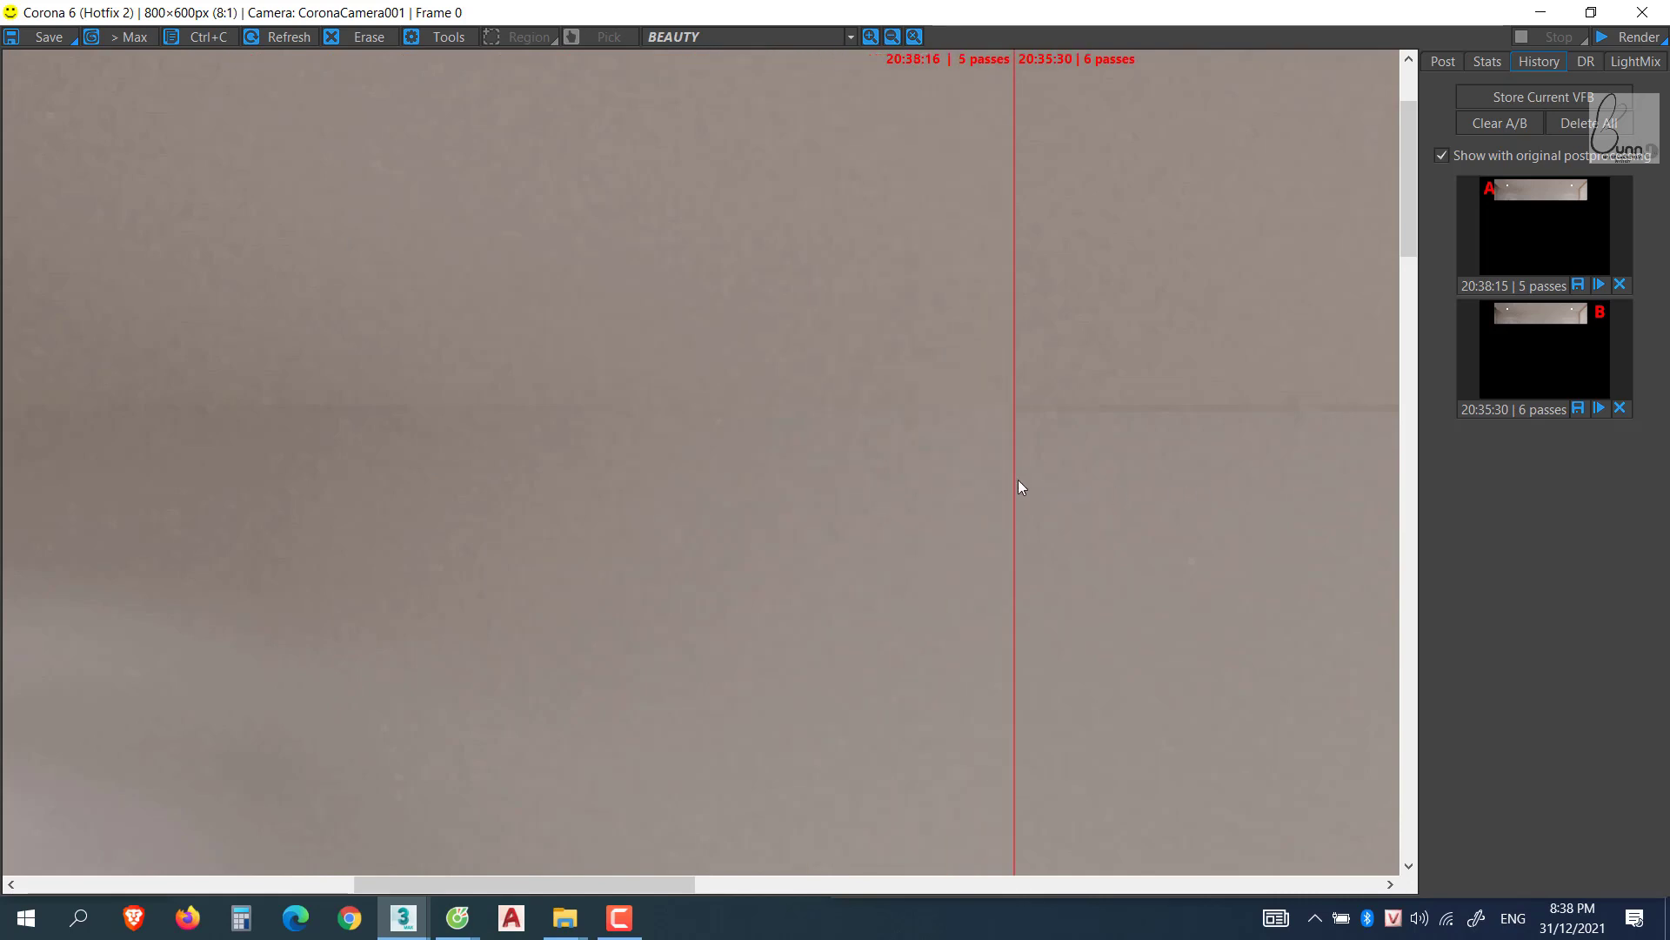
pyautogui.moveTo(1013, 479); pyautogui.dragTo(198, 461)
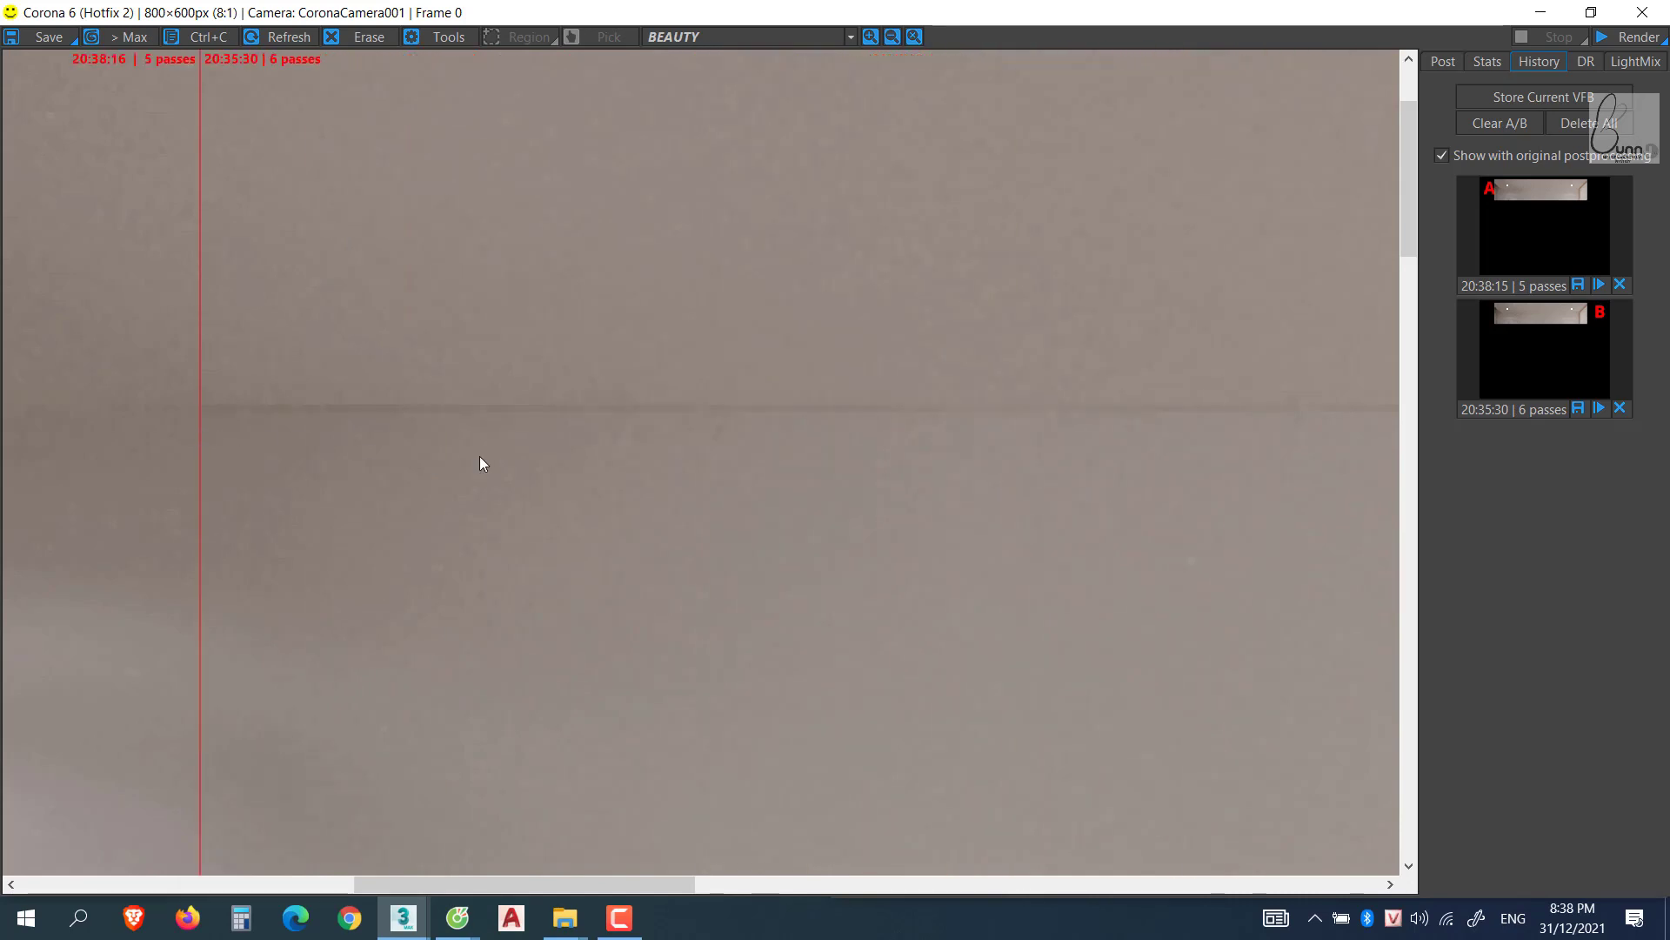
pyautogui.moveTo(746, 491); pyautogui.dragTo(1045, 494, button='middle')
pyautogui.moveTo(641, 443); pyautogui.dragTo(247, 456)
# Sweep the A/B split back and forth across the zoomed ceiling render.
pyautogui.scroll(-3, 544, 474)
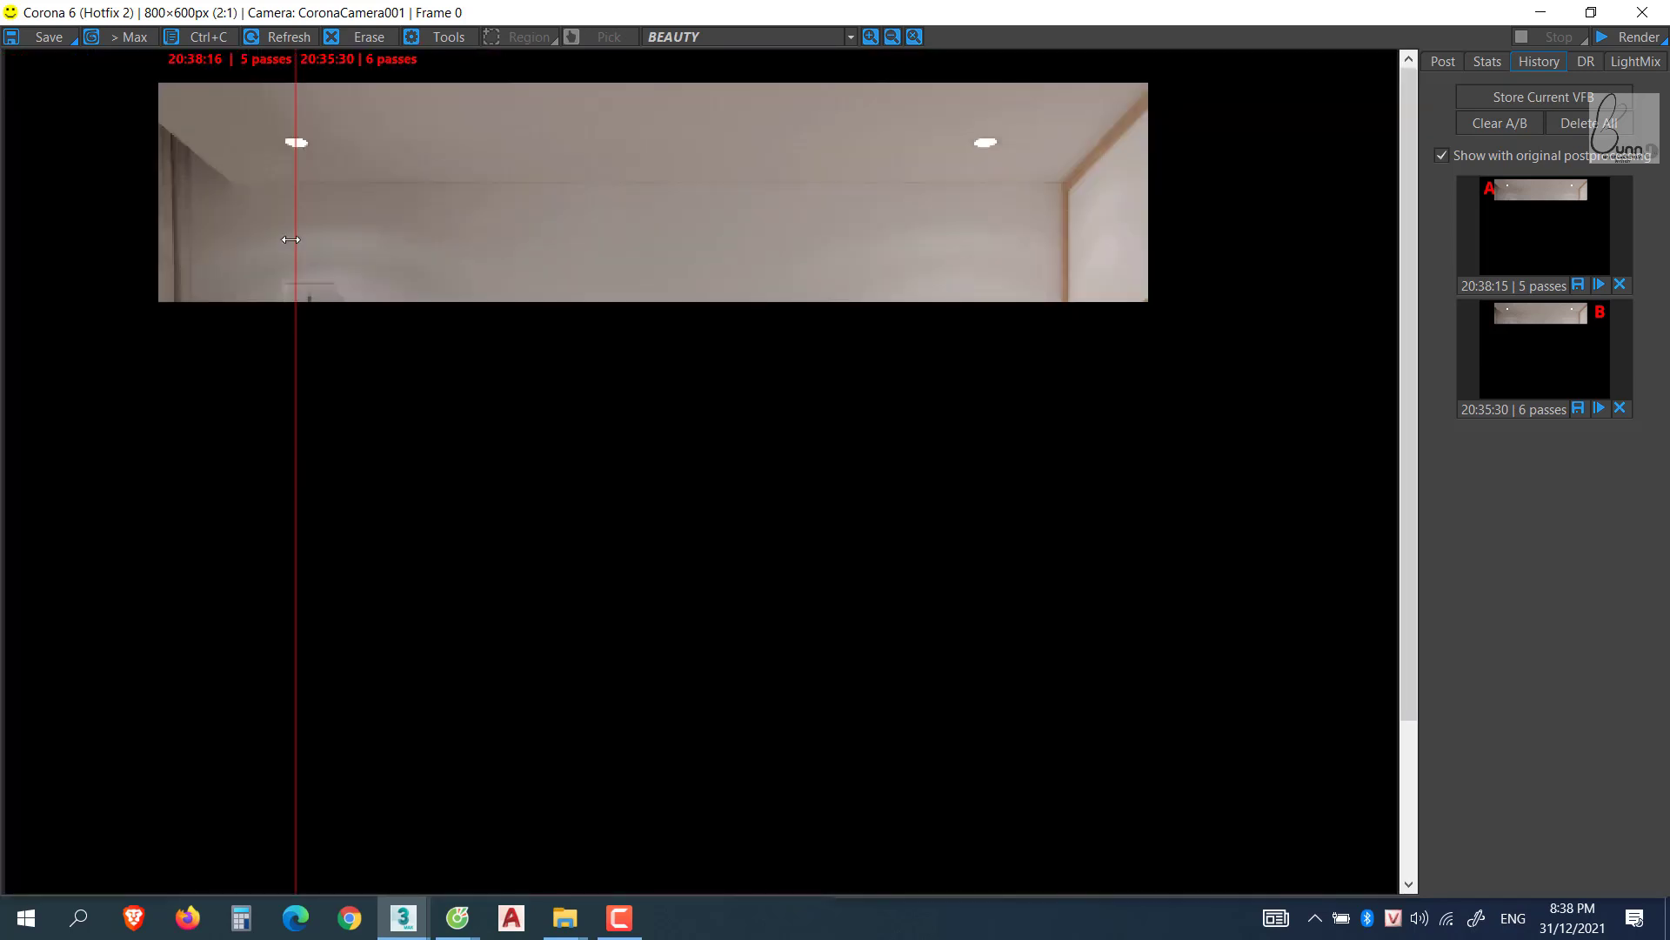
pyautogui.moveTo(296, 215); pyautogui.dragTo(1234, 403)
pyautogui.scroll(3, 246, 191)
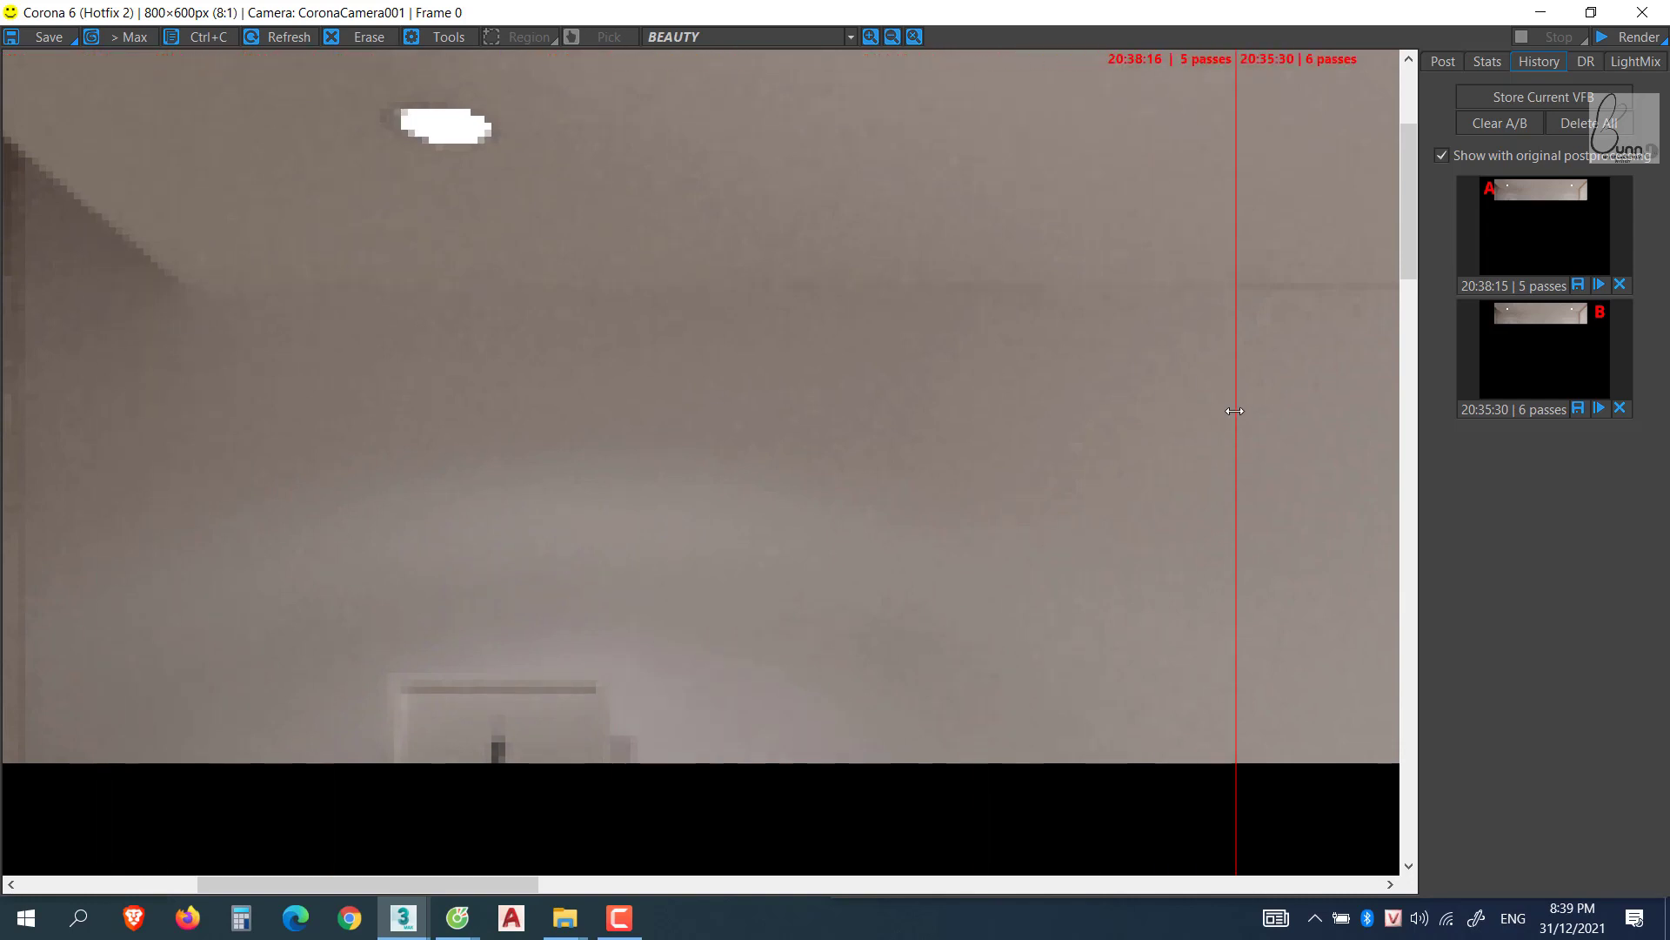
pyautogui.moveTo(1235, 403); pyautogui.dragTo(87, 420, button='middle')
pyautogui.scroll(-1, 87, 420)
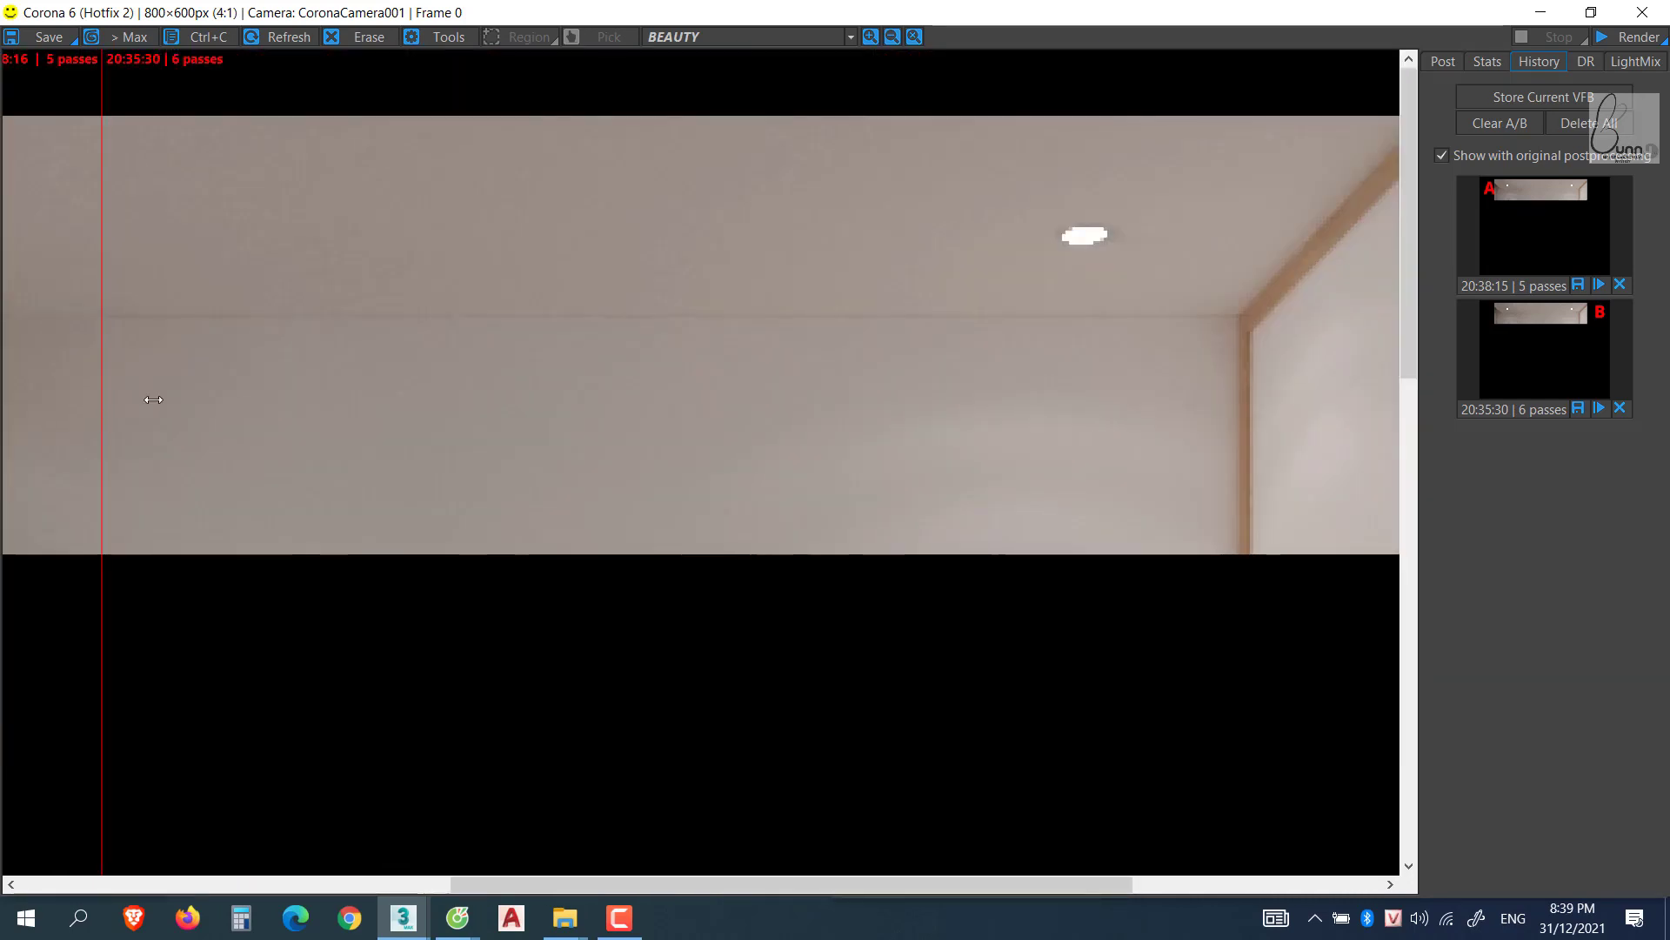
pyautogui.moveTo(104, 402); pyautogui.dragTo(287, 444)
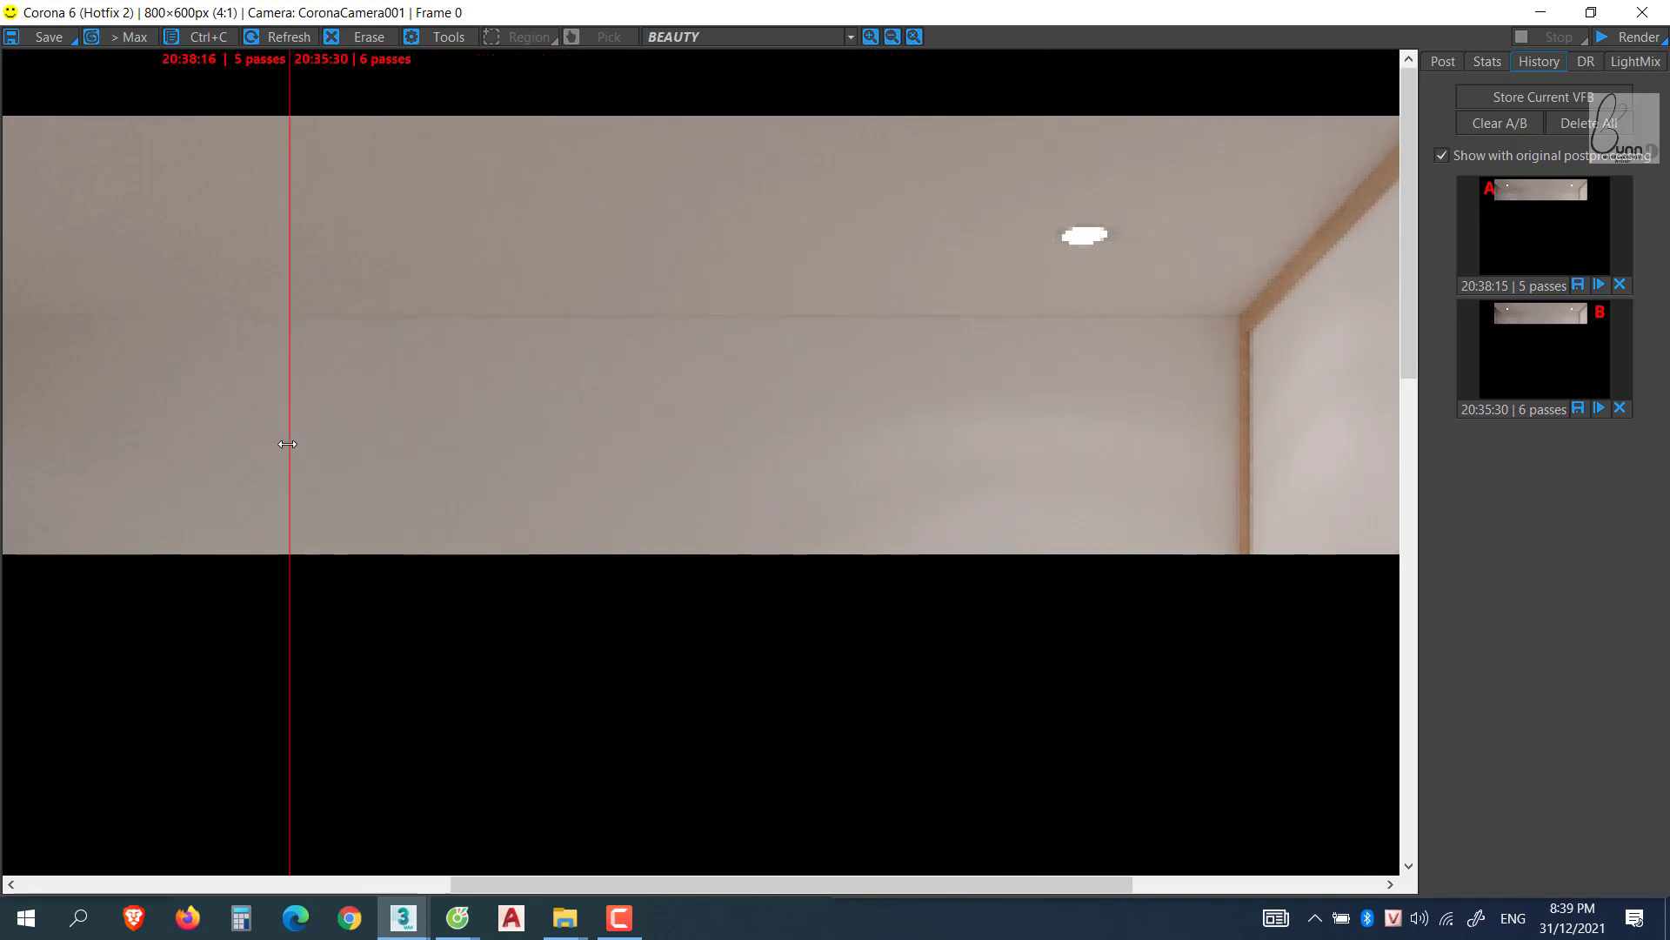
pyautogui.moveTo(492, 444); pyautogui.dragTo(1151, 463, button='middle')
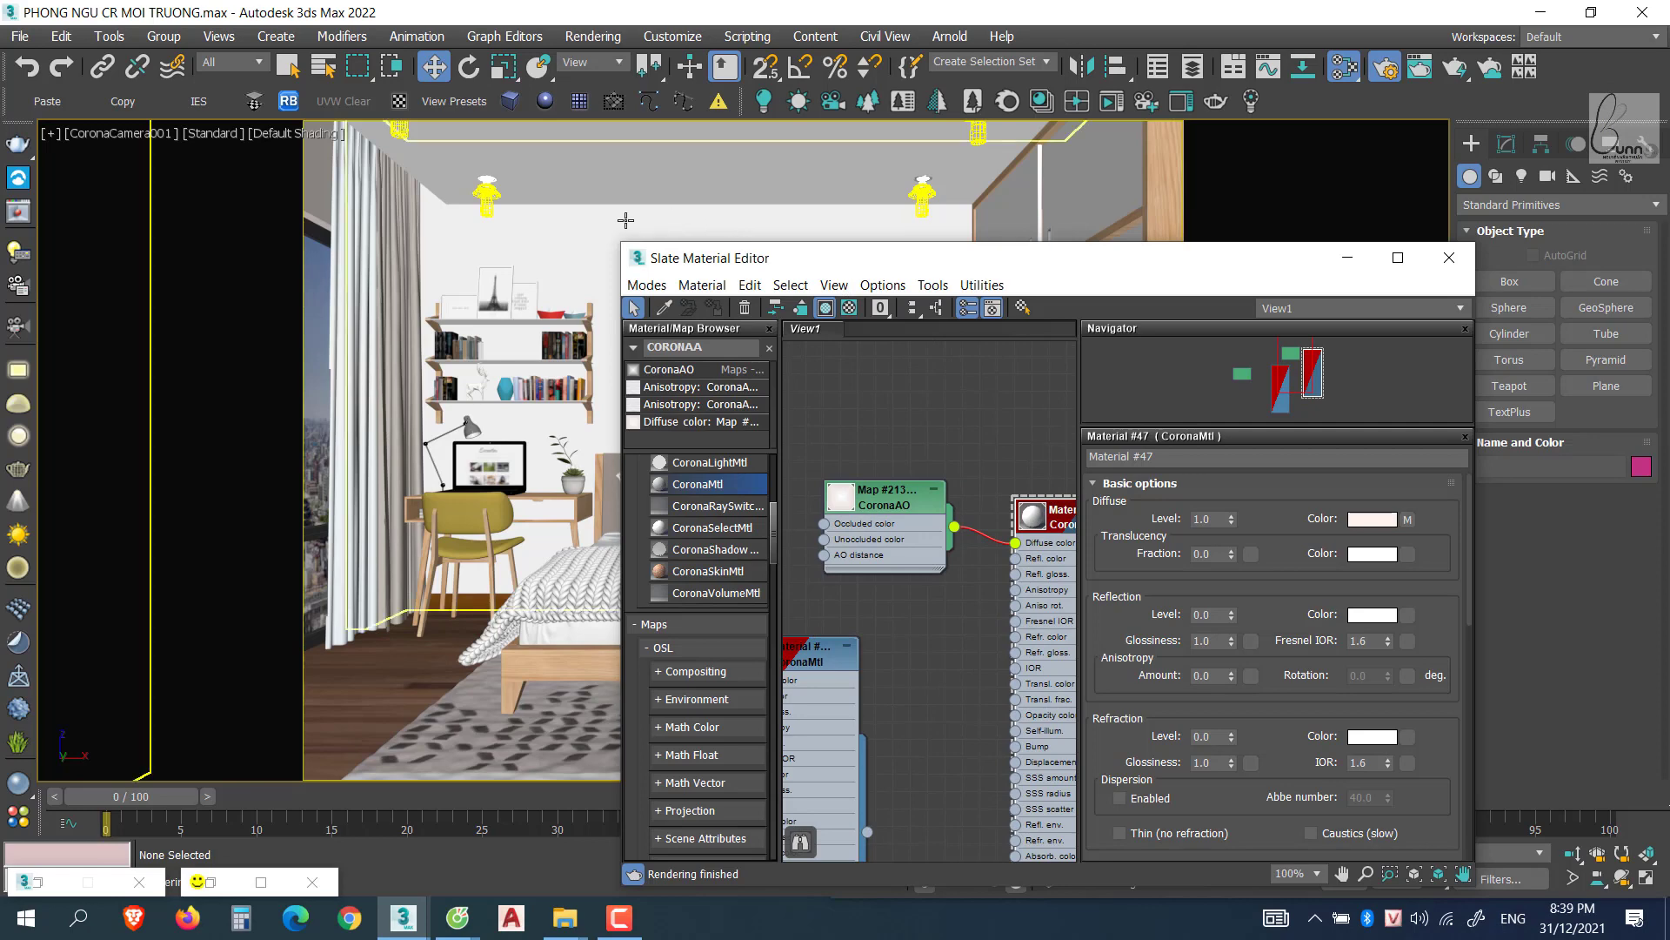
# Assign Material #47 to the two selected bedroom objects.
pyautogui.click(626, 221)
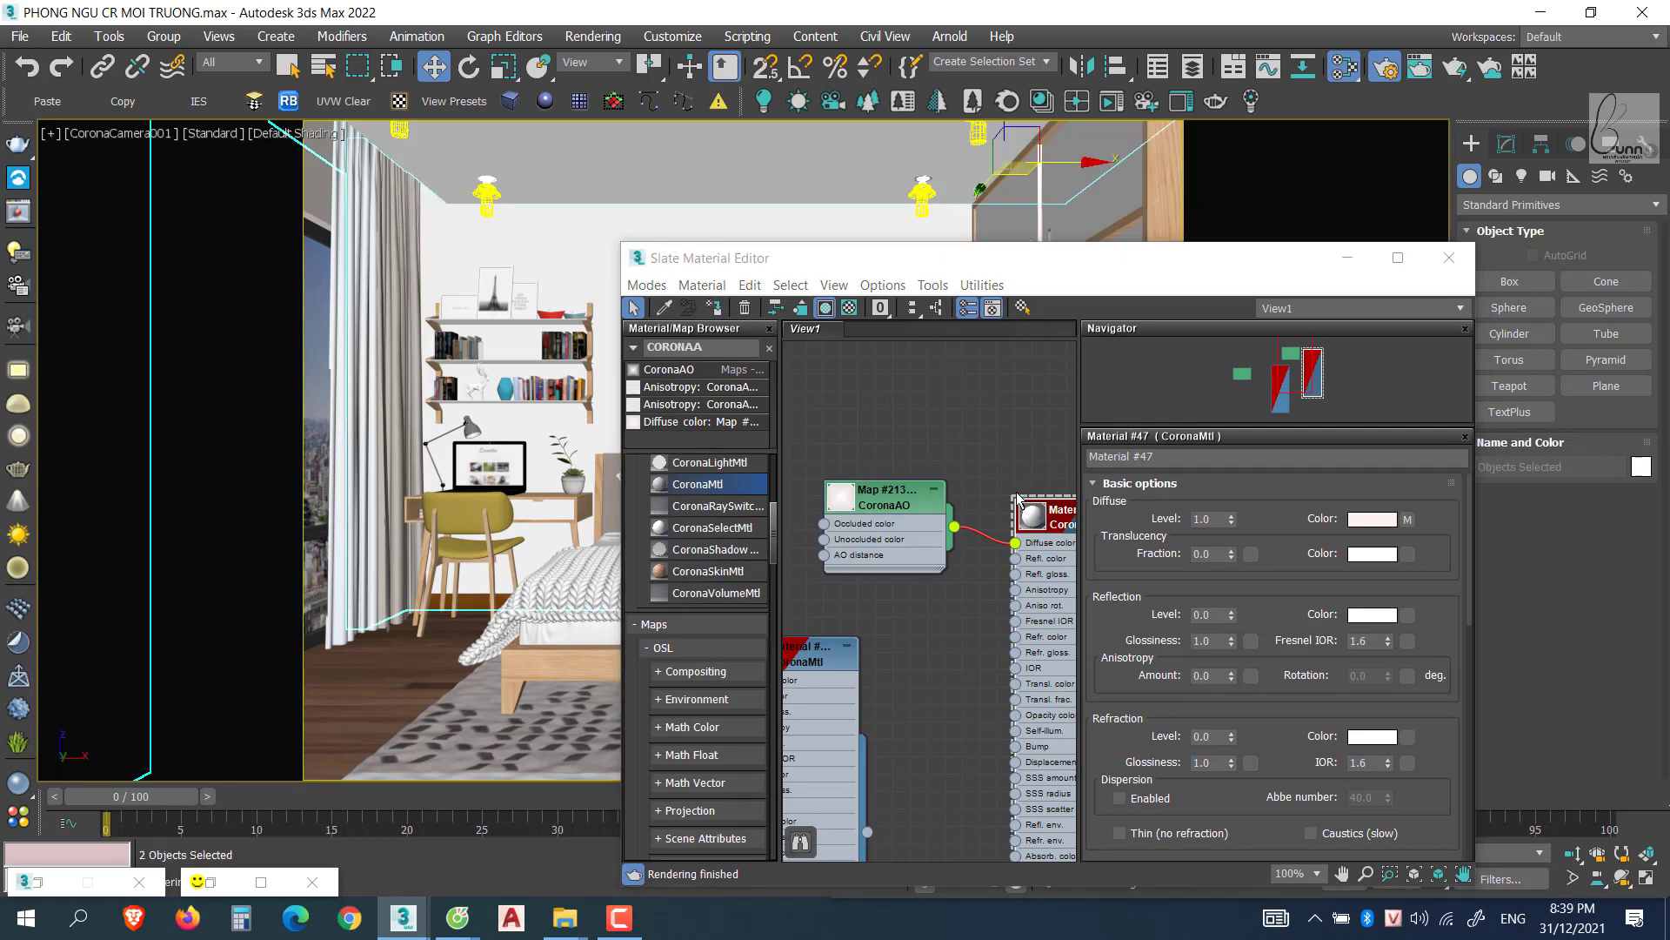
pyautogui.moveTo(1018, 497); pyautogui.dragTo(870, 501, button='middle')
pyautogui.rightClick(955, 521)
pyautogui.click(1044, 382)
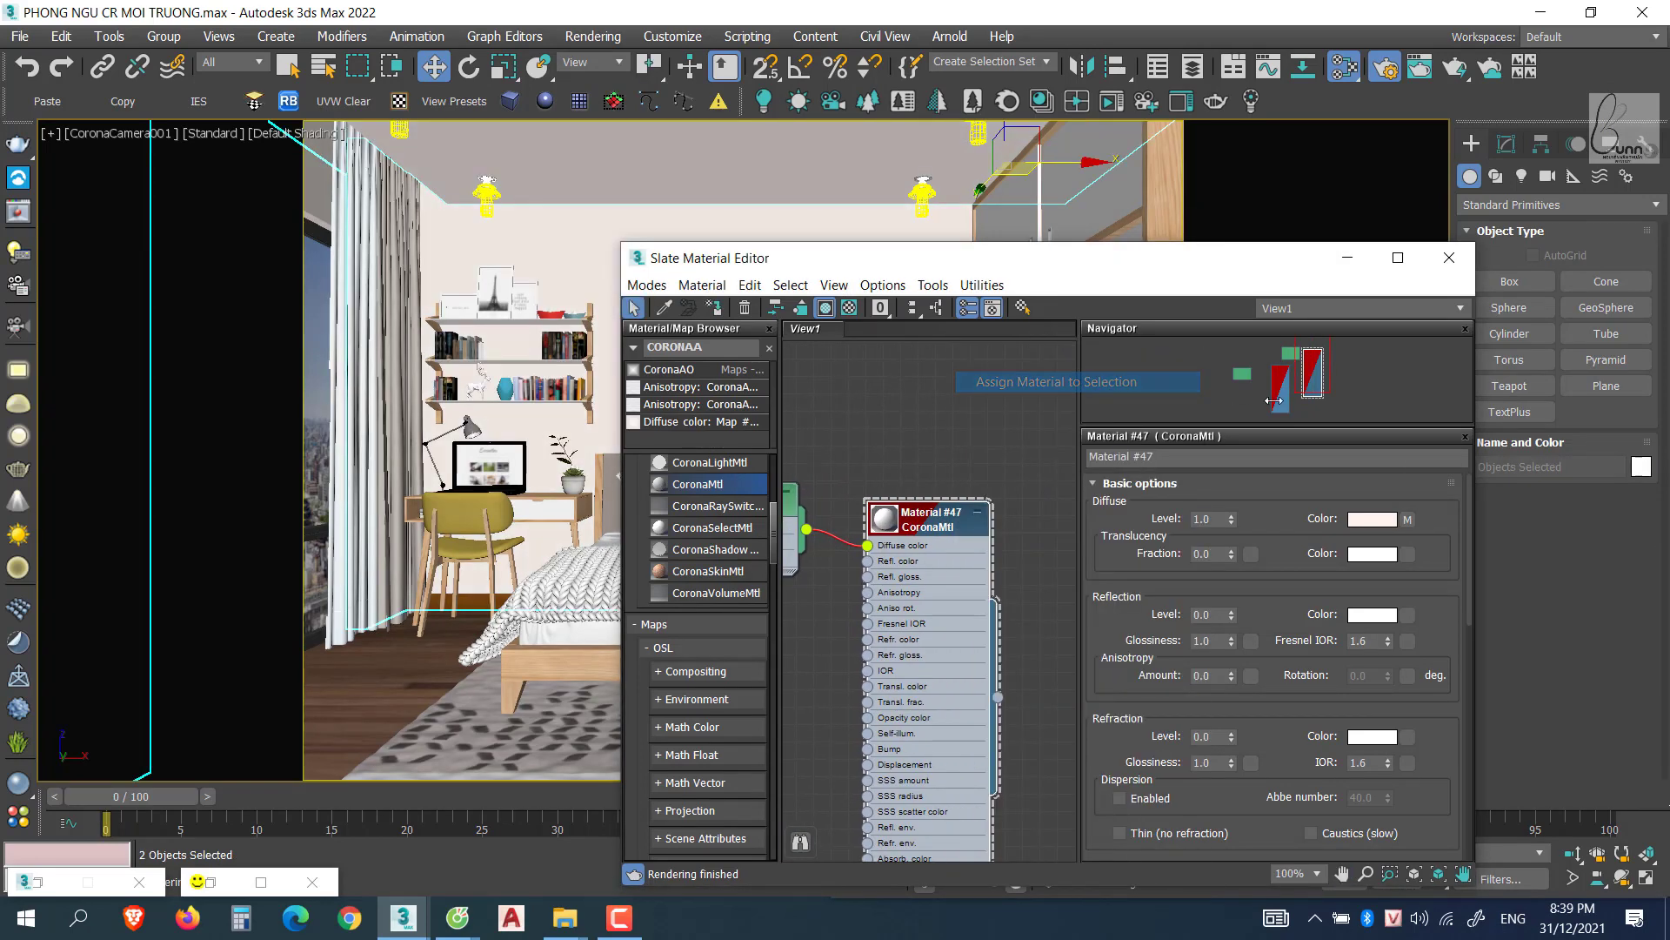
# Maximize Slate and show the linked CoronaAO map's settings: near-white occluded colour, 5.0mm max distance.
pyautogui.click(1398, 257)
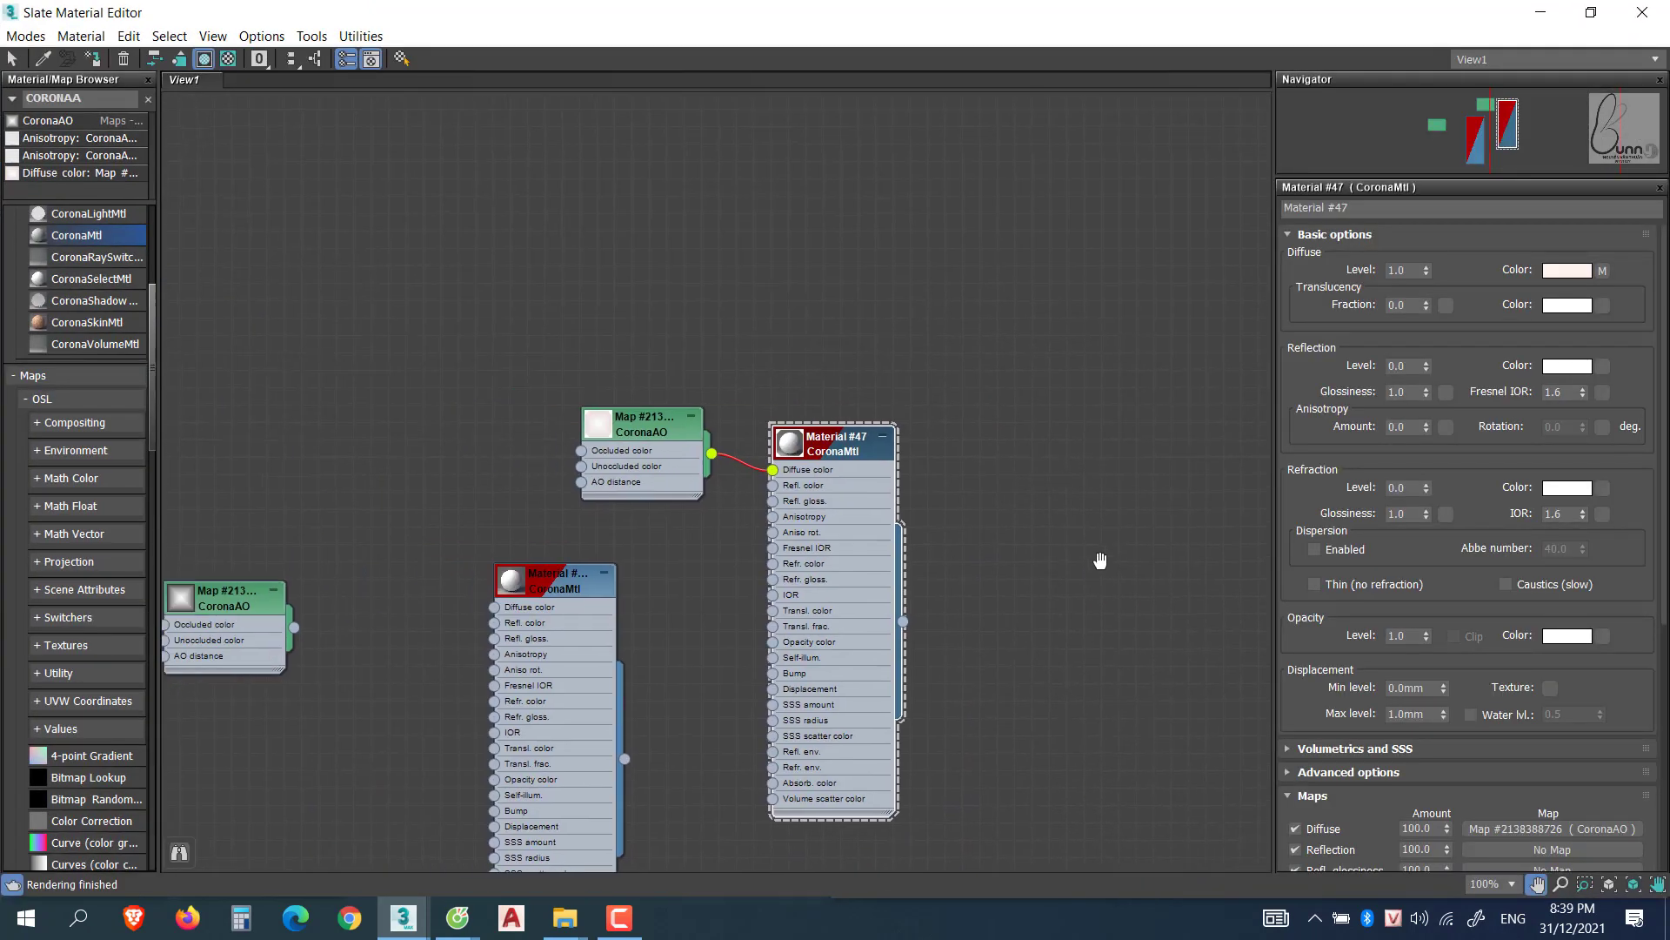
pyautogui.moveTo(1101, 561); pyautogui.dragTo(1232, 571, button='middle')
pyautogui.scroll(10, 904, 465)
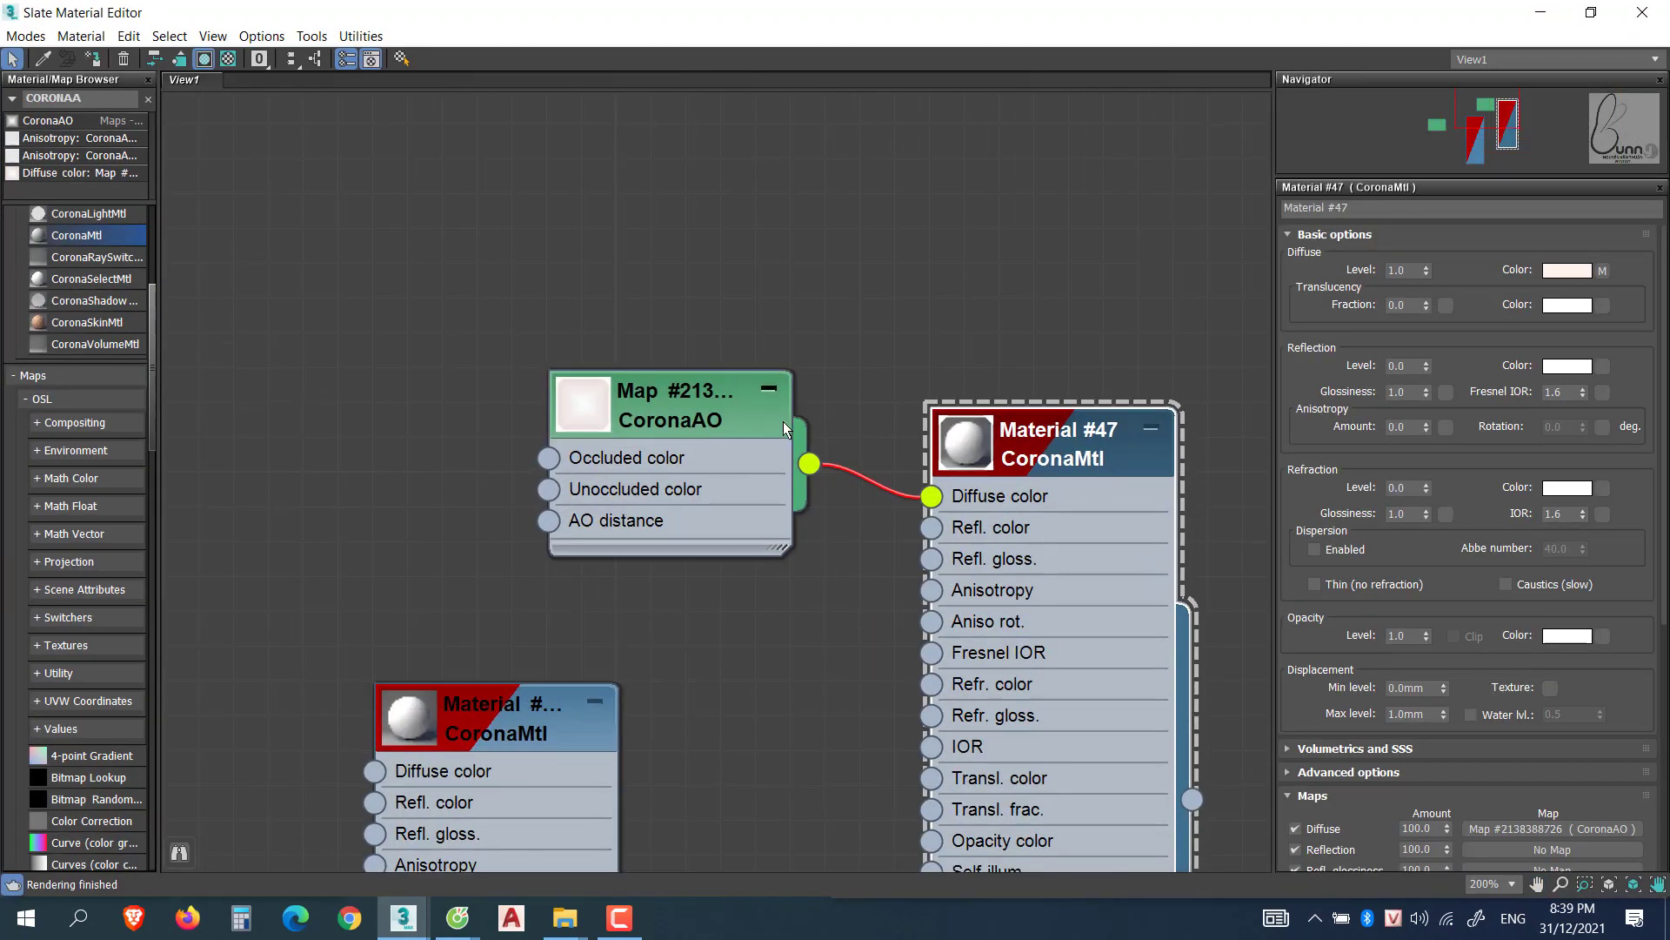
pyautogui.click(734, 414)
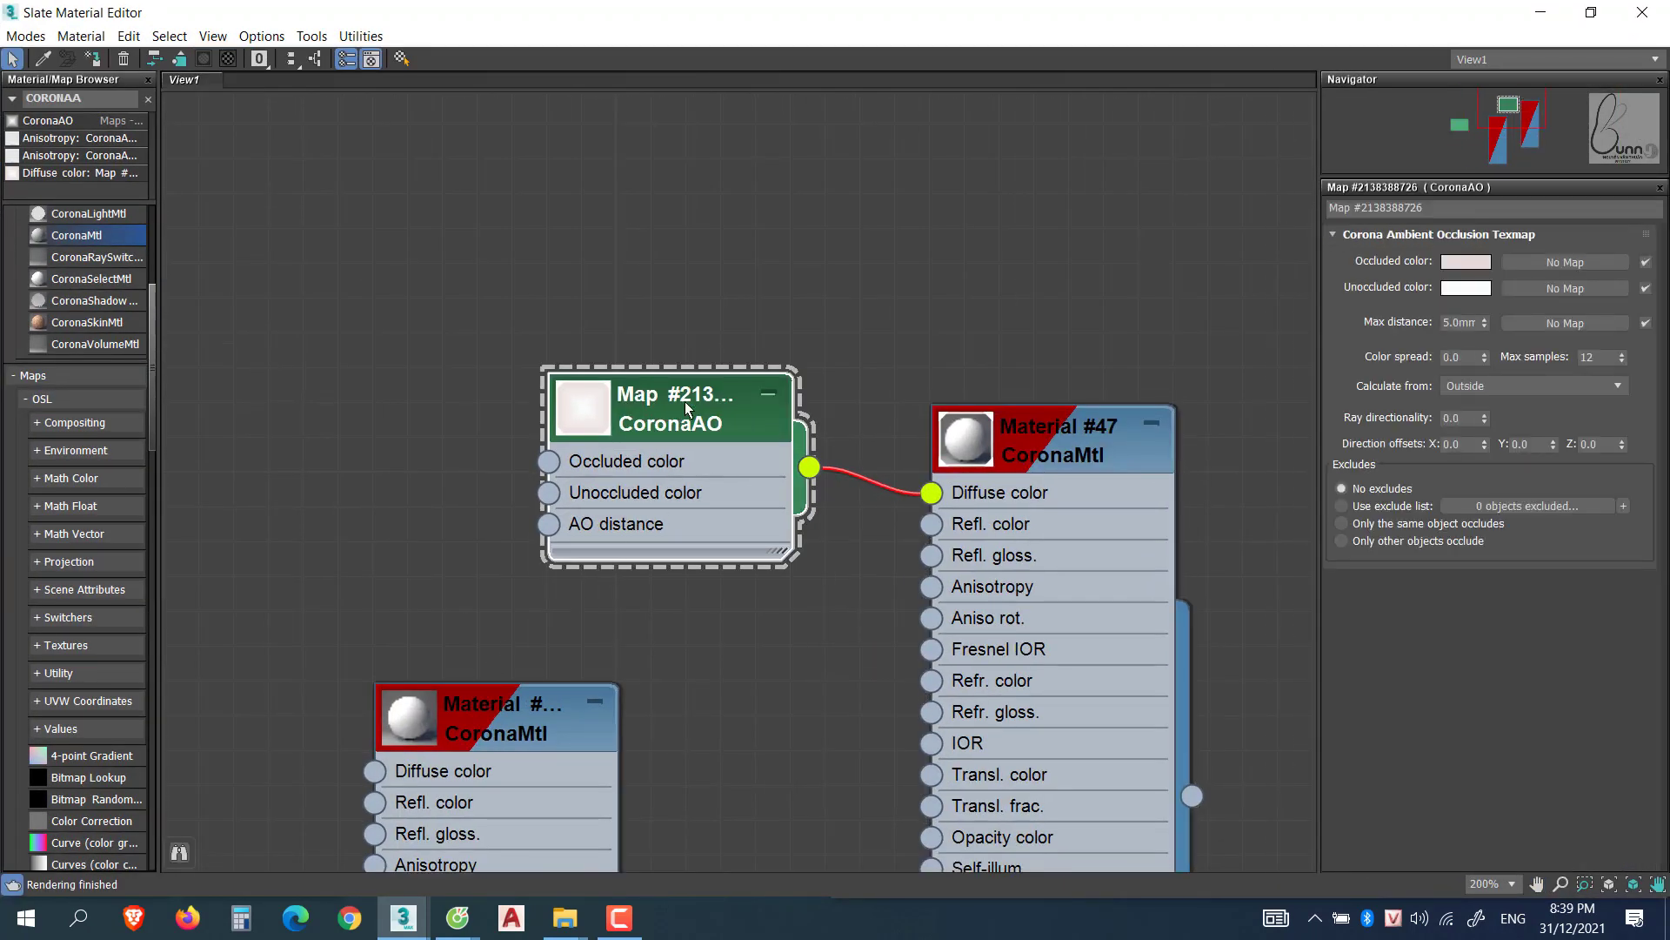
pyautogui.moveTo(686, 400); pyautogui.dragTo(703, 357)
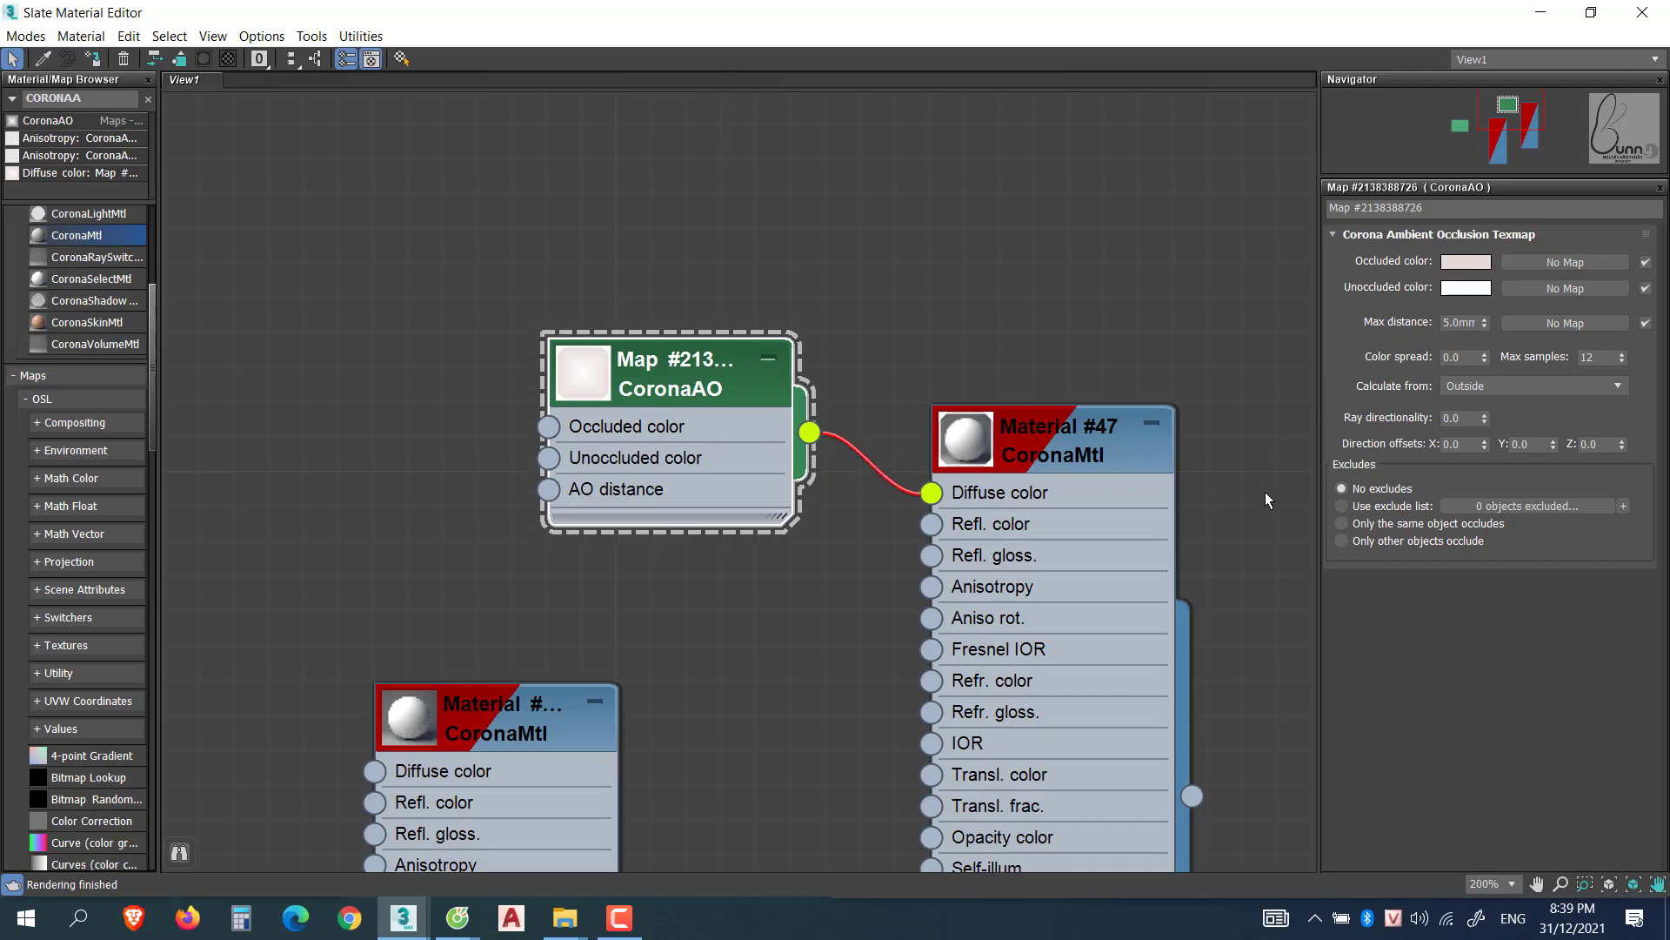
# Set the linked CoronaAO map's occluded colour to purple.
pyautogui.click(1466, 262)
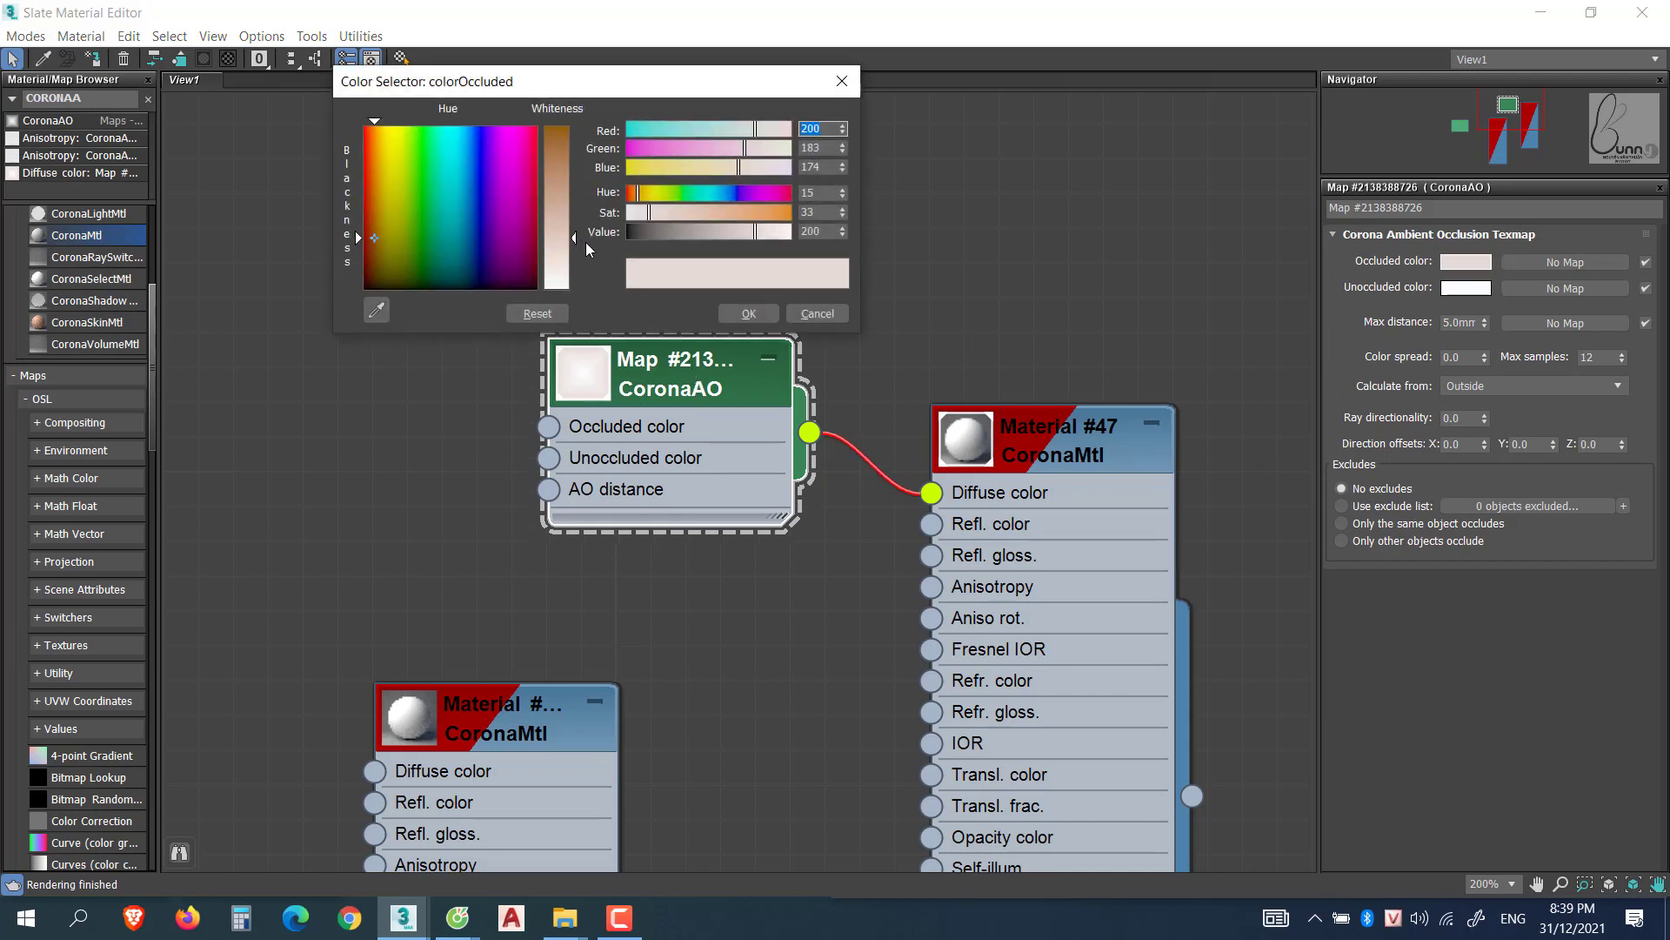
pyautogui.click(484, 138)
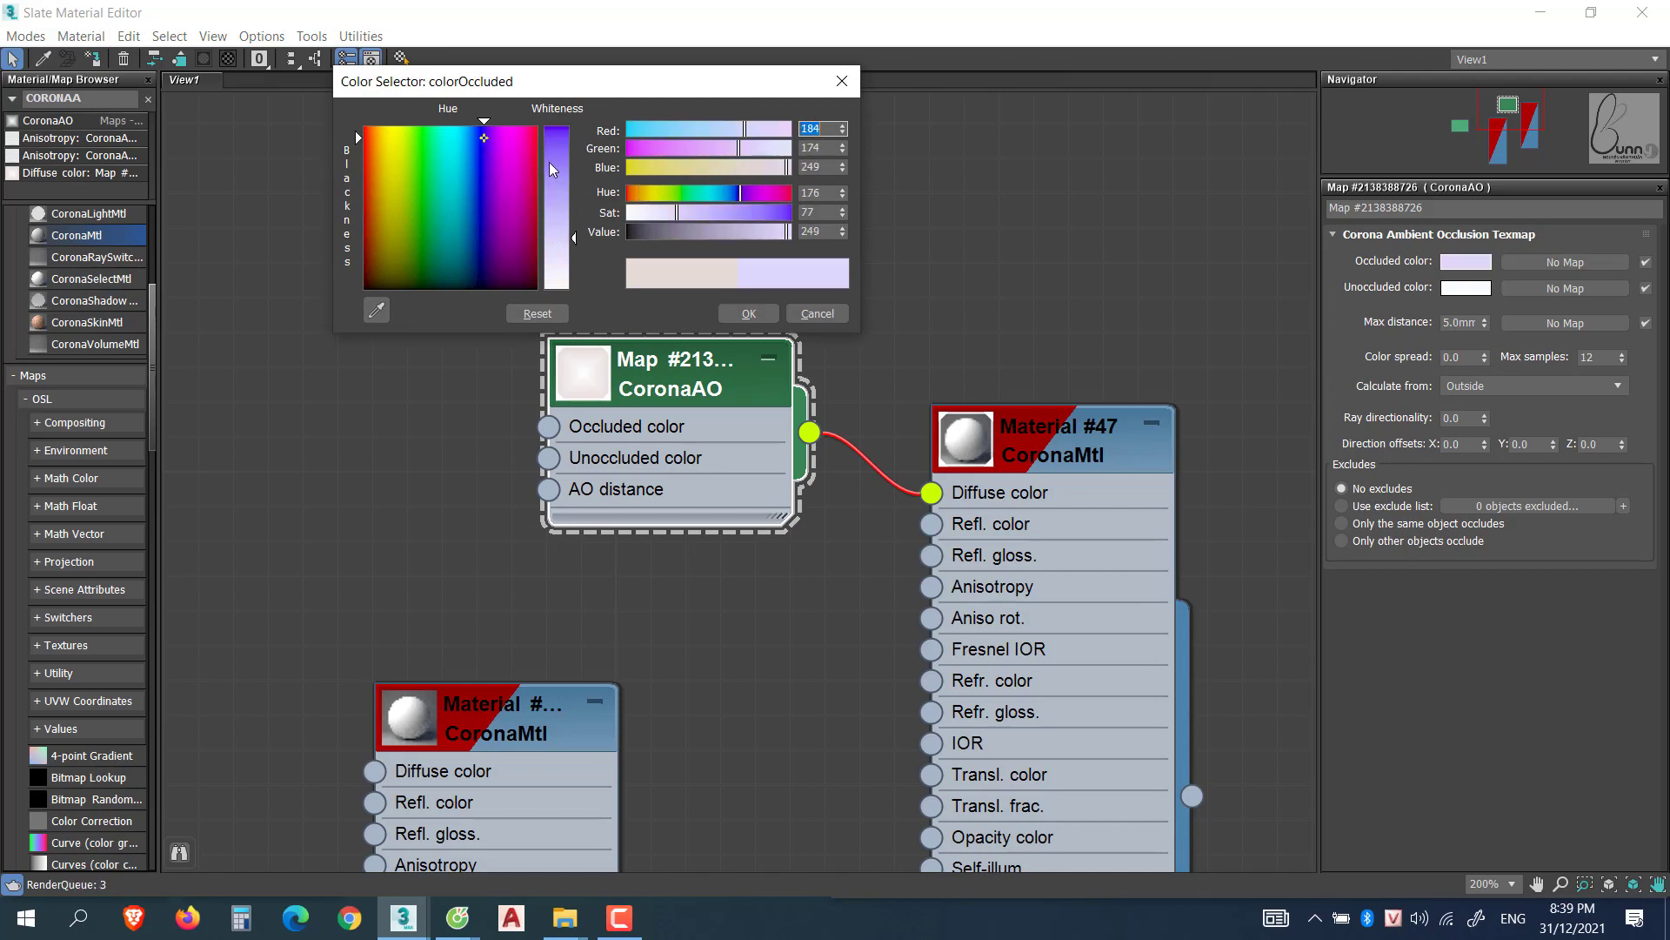
pyautogui.click(738, 311)
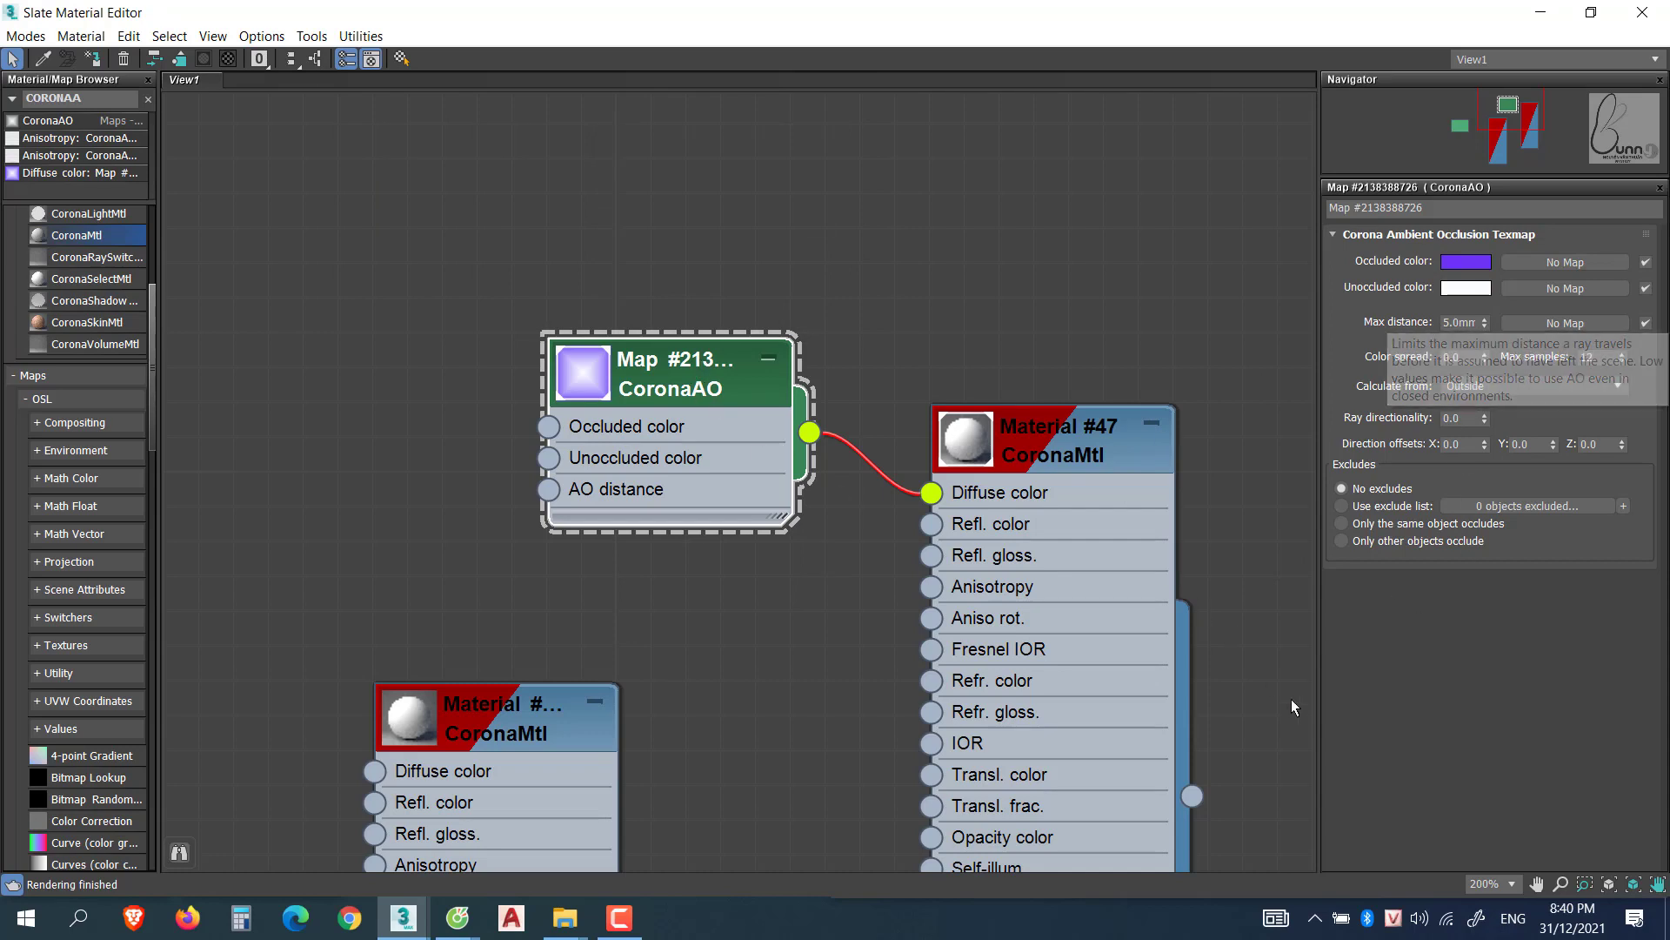
# Bring the unlinked CoronaAO node into view and open its settings.
pyautogui.moveTo(546, 625); pyautogui.dragTo(999, 475, button='middle')
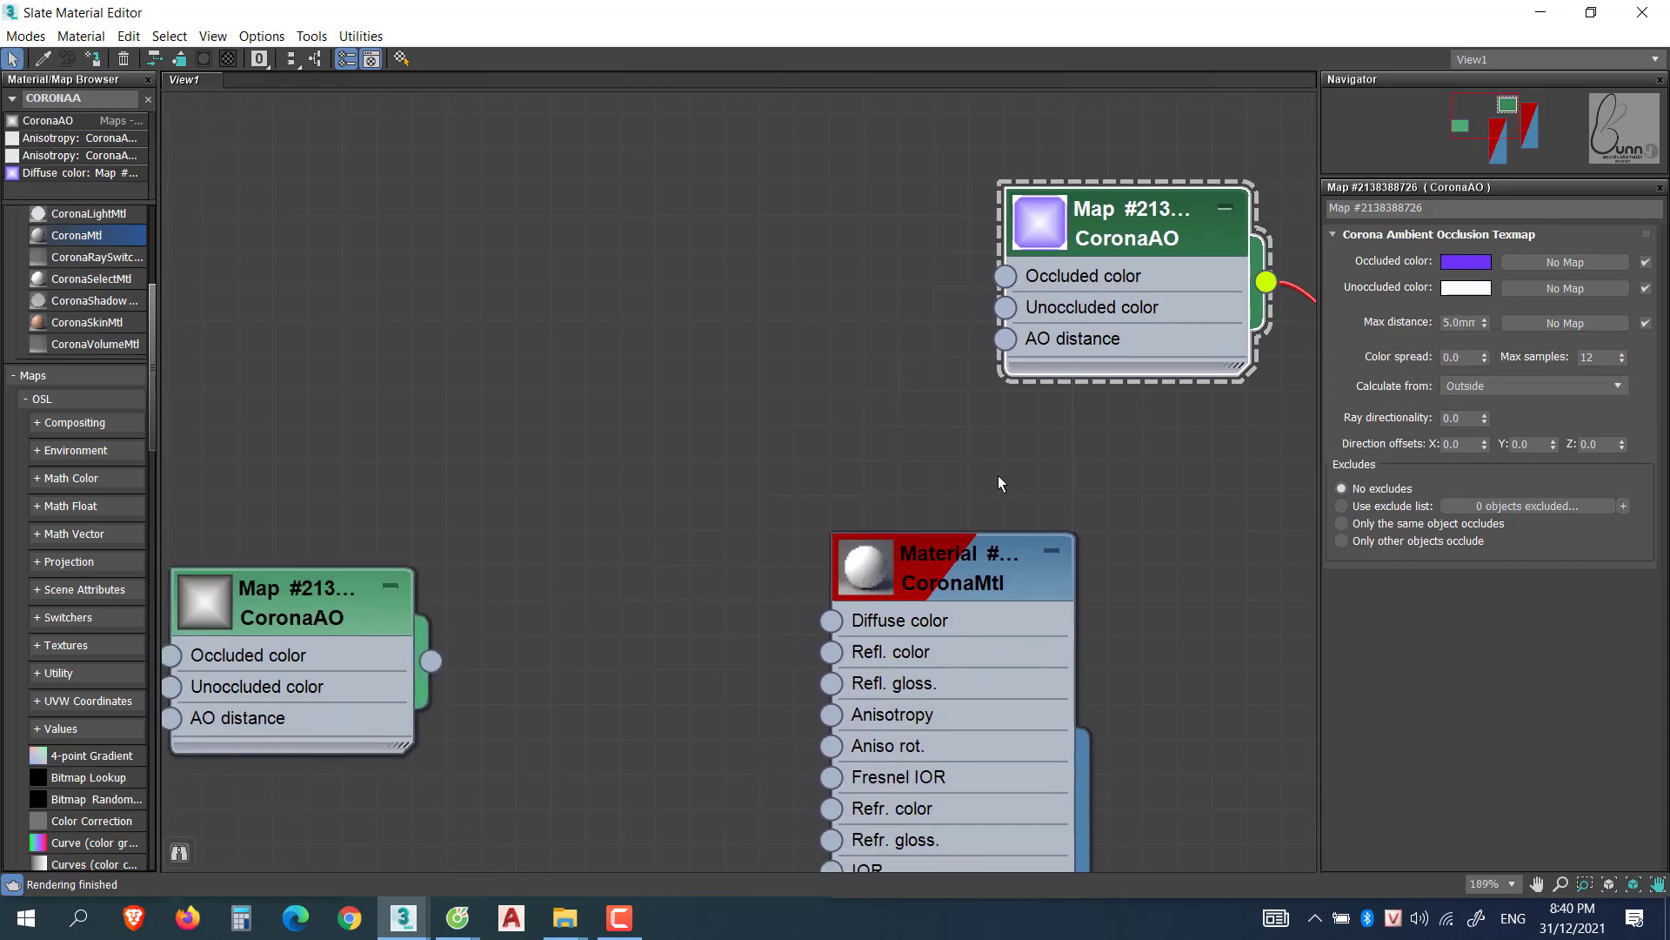
pyautogui.scroll(-1, 999, 475)
pyautogui.moveTo(374, 572); pyautogui.dragTo(640, 398)
pyautogui.doubleClick(639, 396)
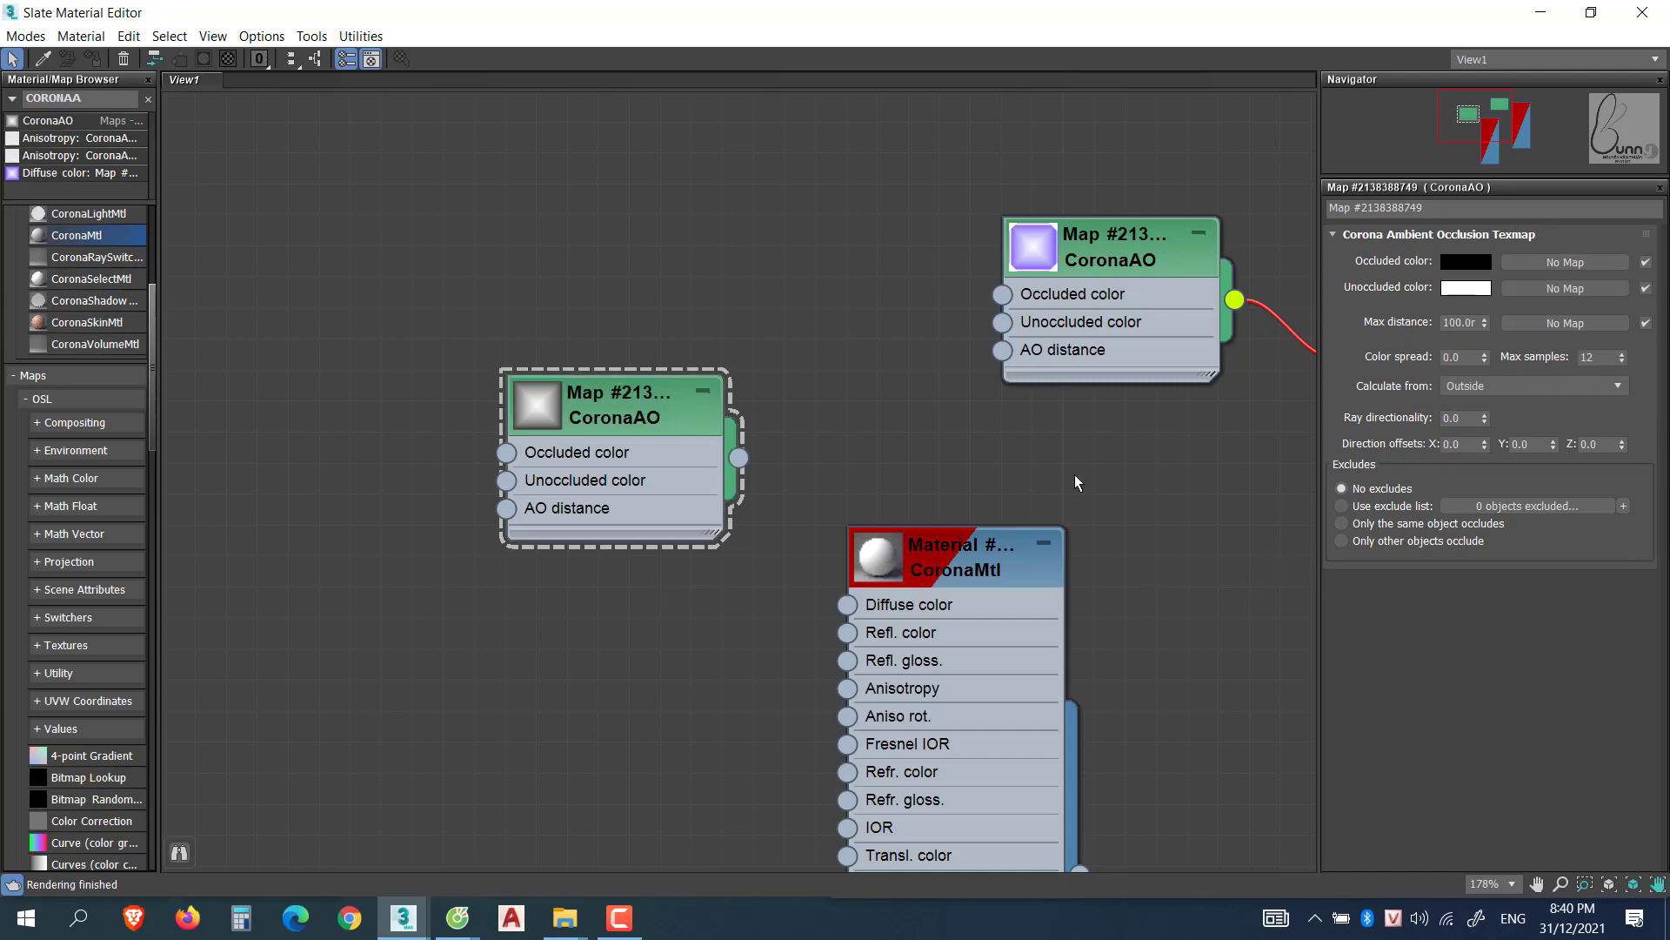
# Zoom in and out on the ceiling render in the Corona VFB, then select the pillow.
pyautogui.click(1540, 12)
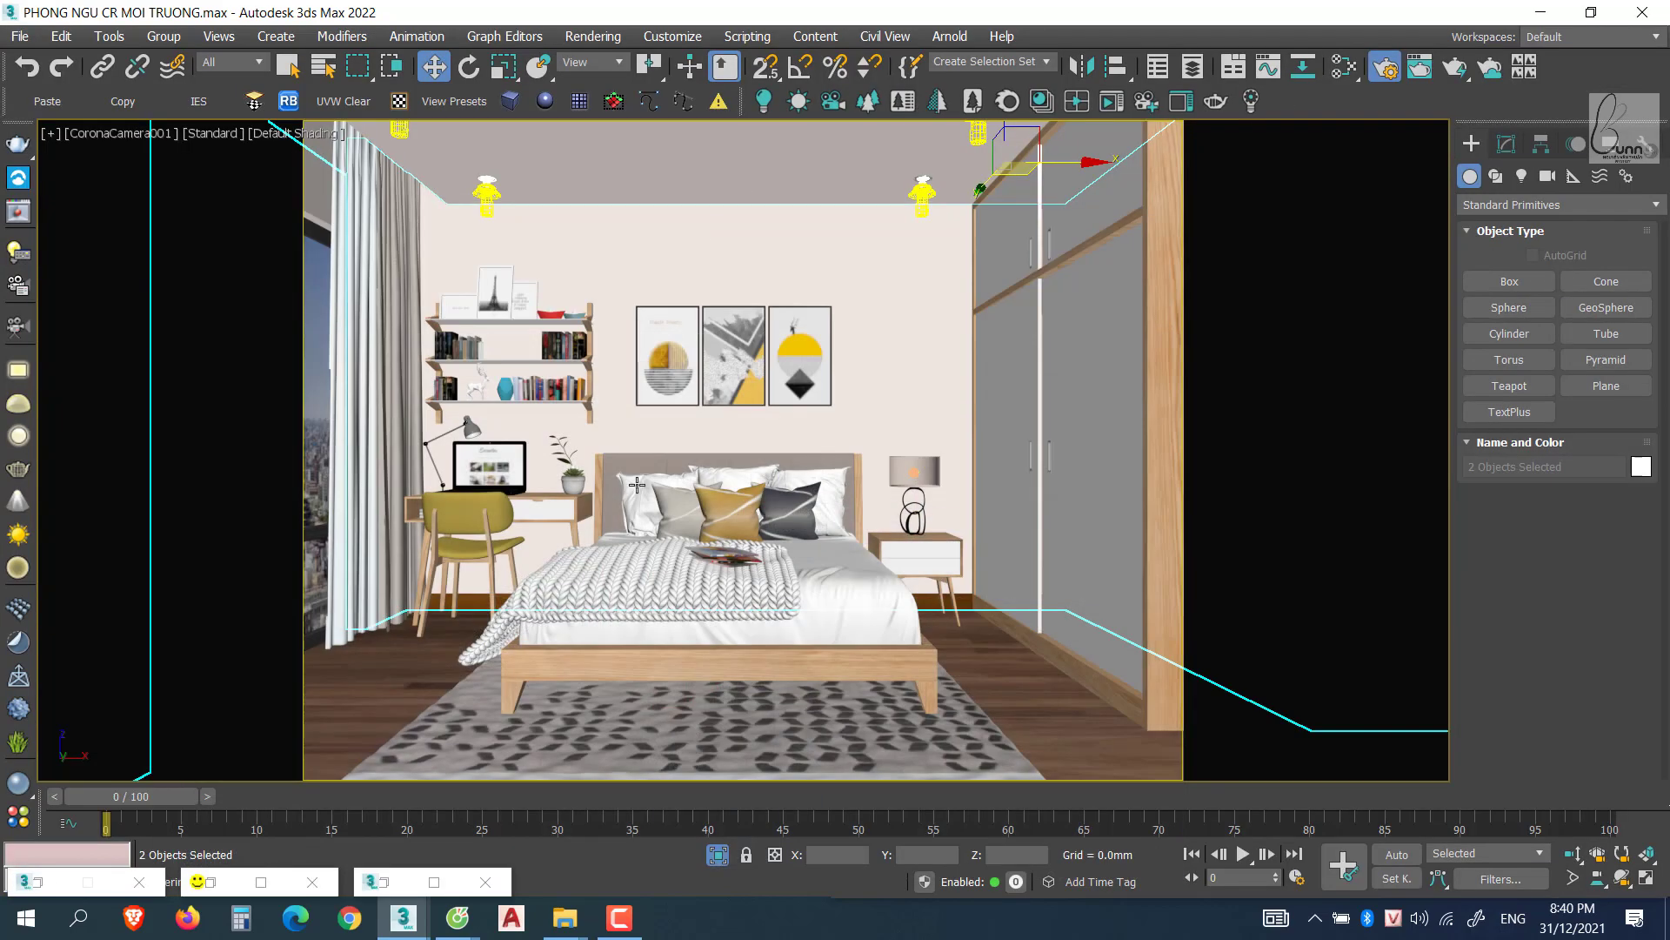
pyautogui.click(268, 879)
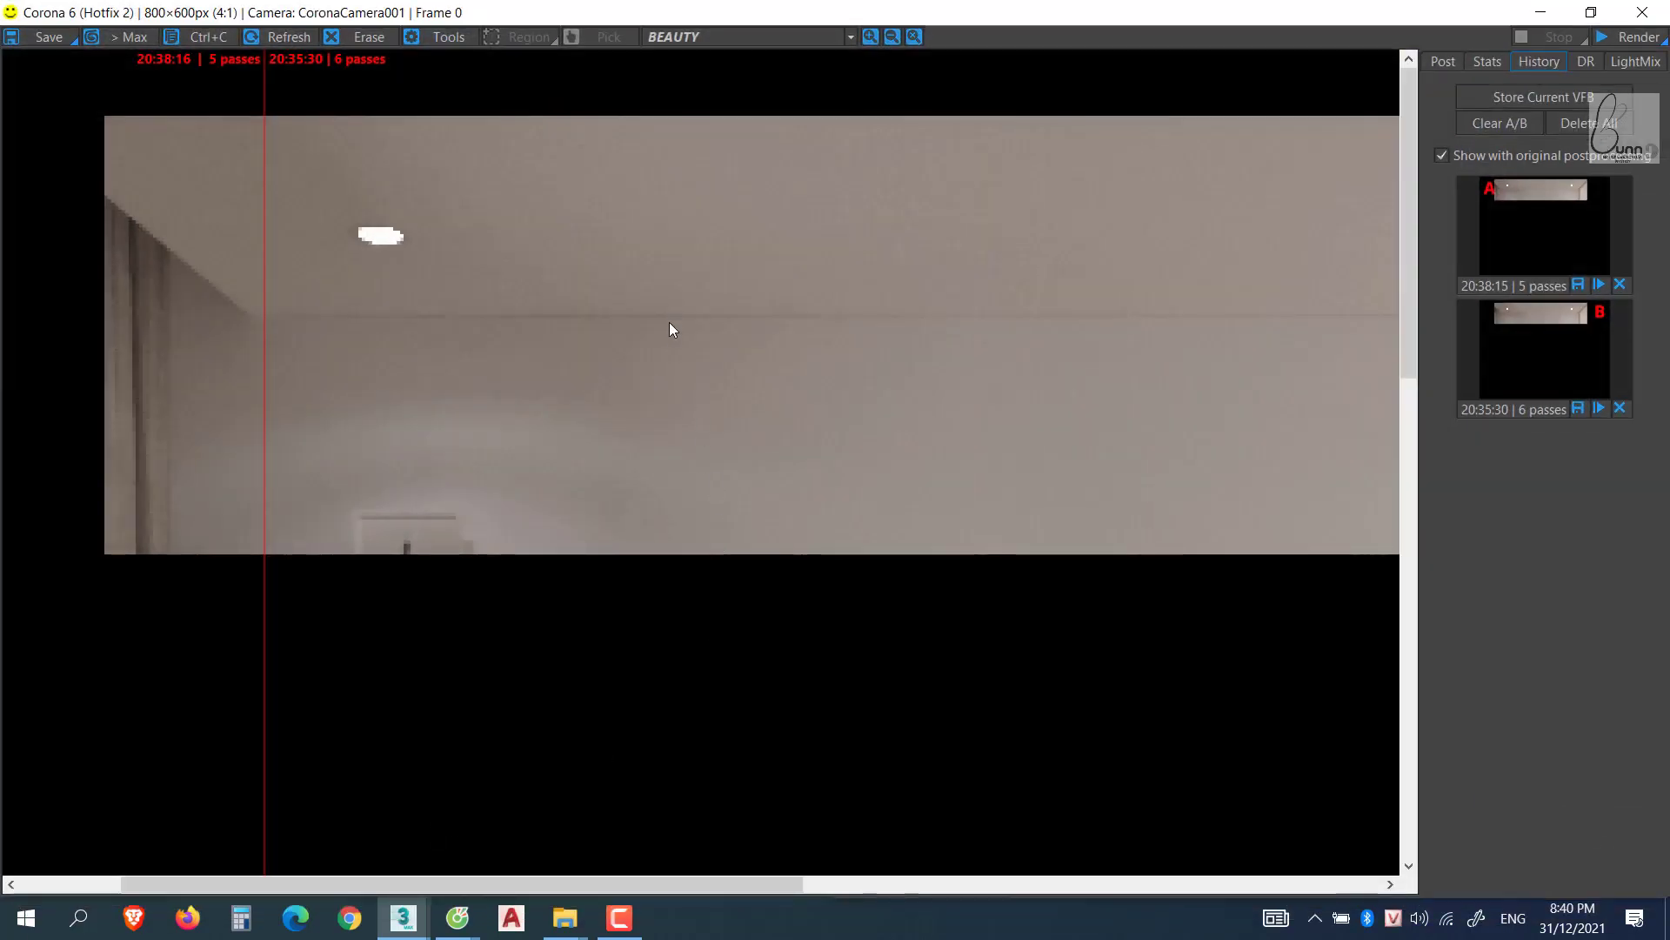
pyautogui.scroll(3, 675, 300)
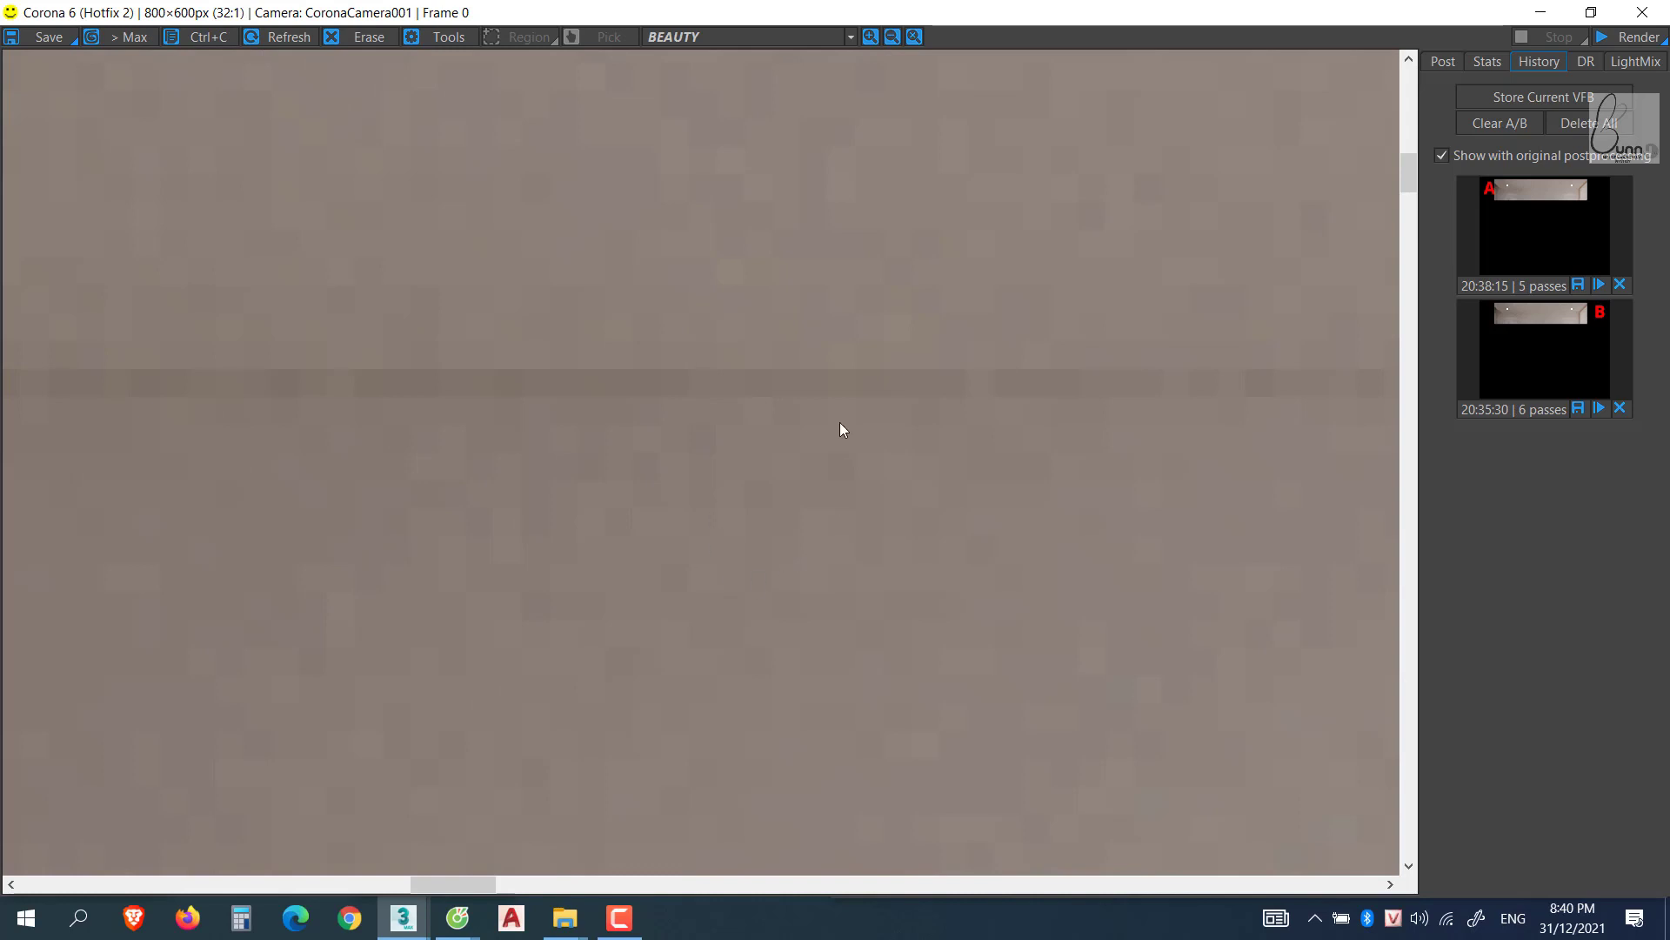
pyautogui.scroll(-4, 677, 423)
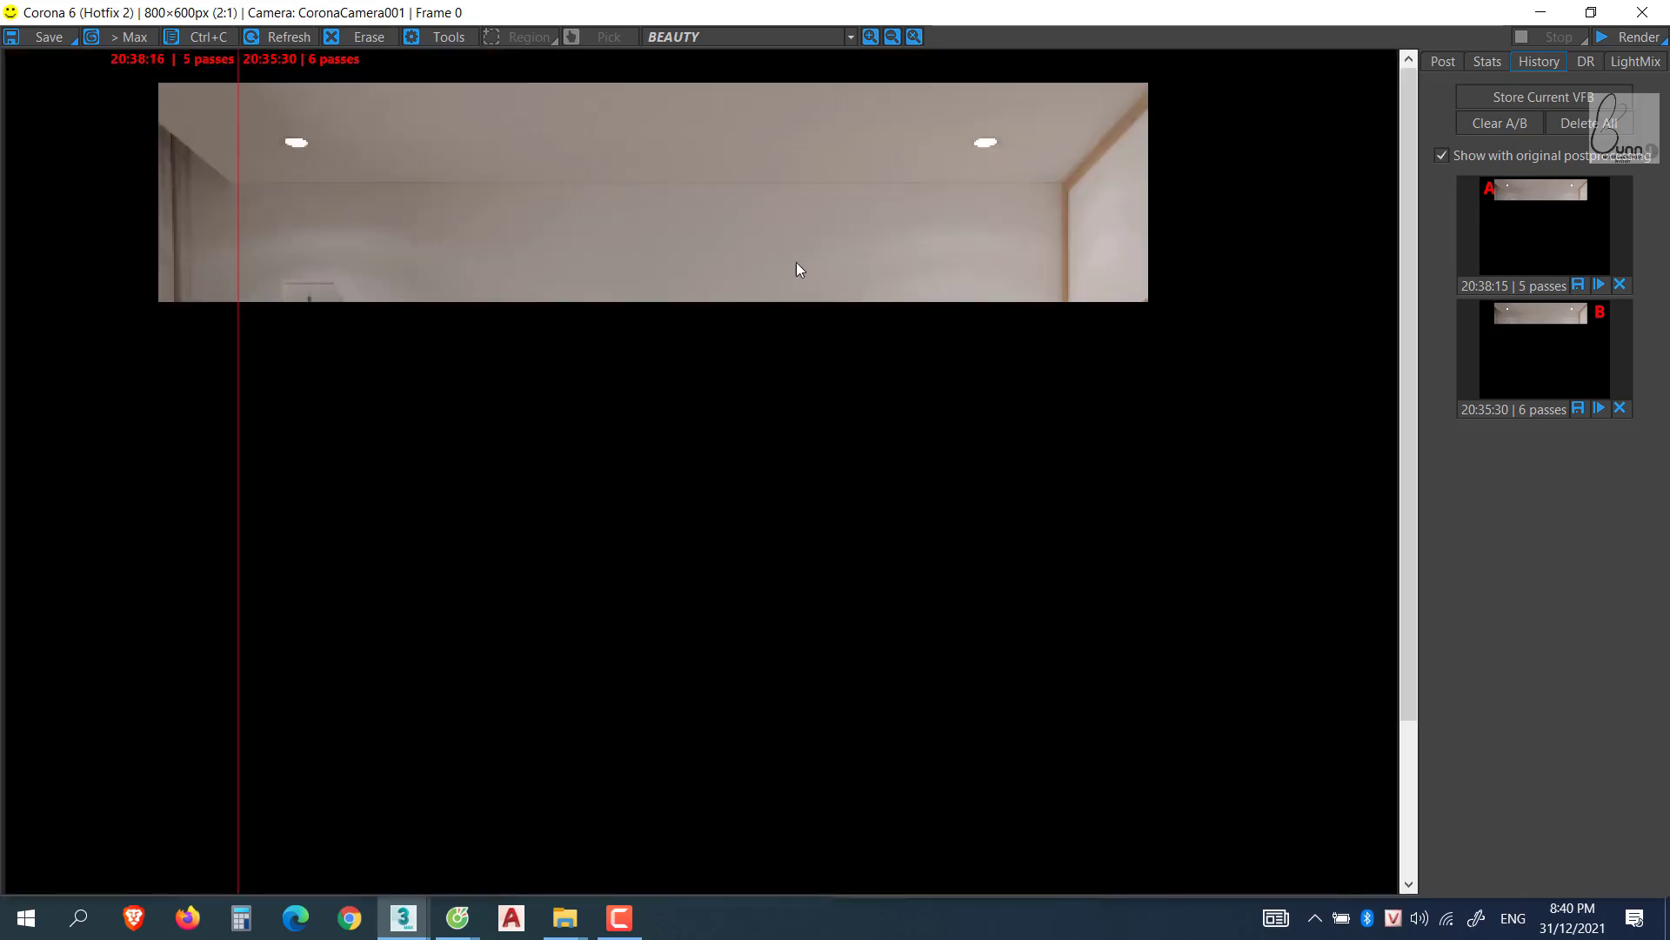
pyautogui.scroll(1, 793, 146)
pyautogui.click(1540, 12)
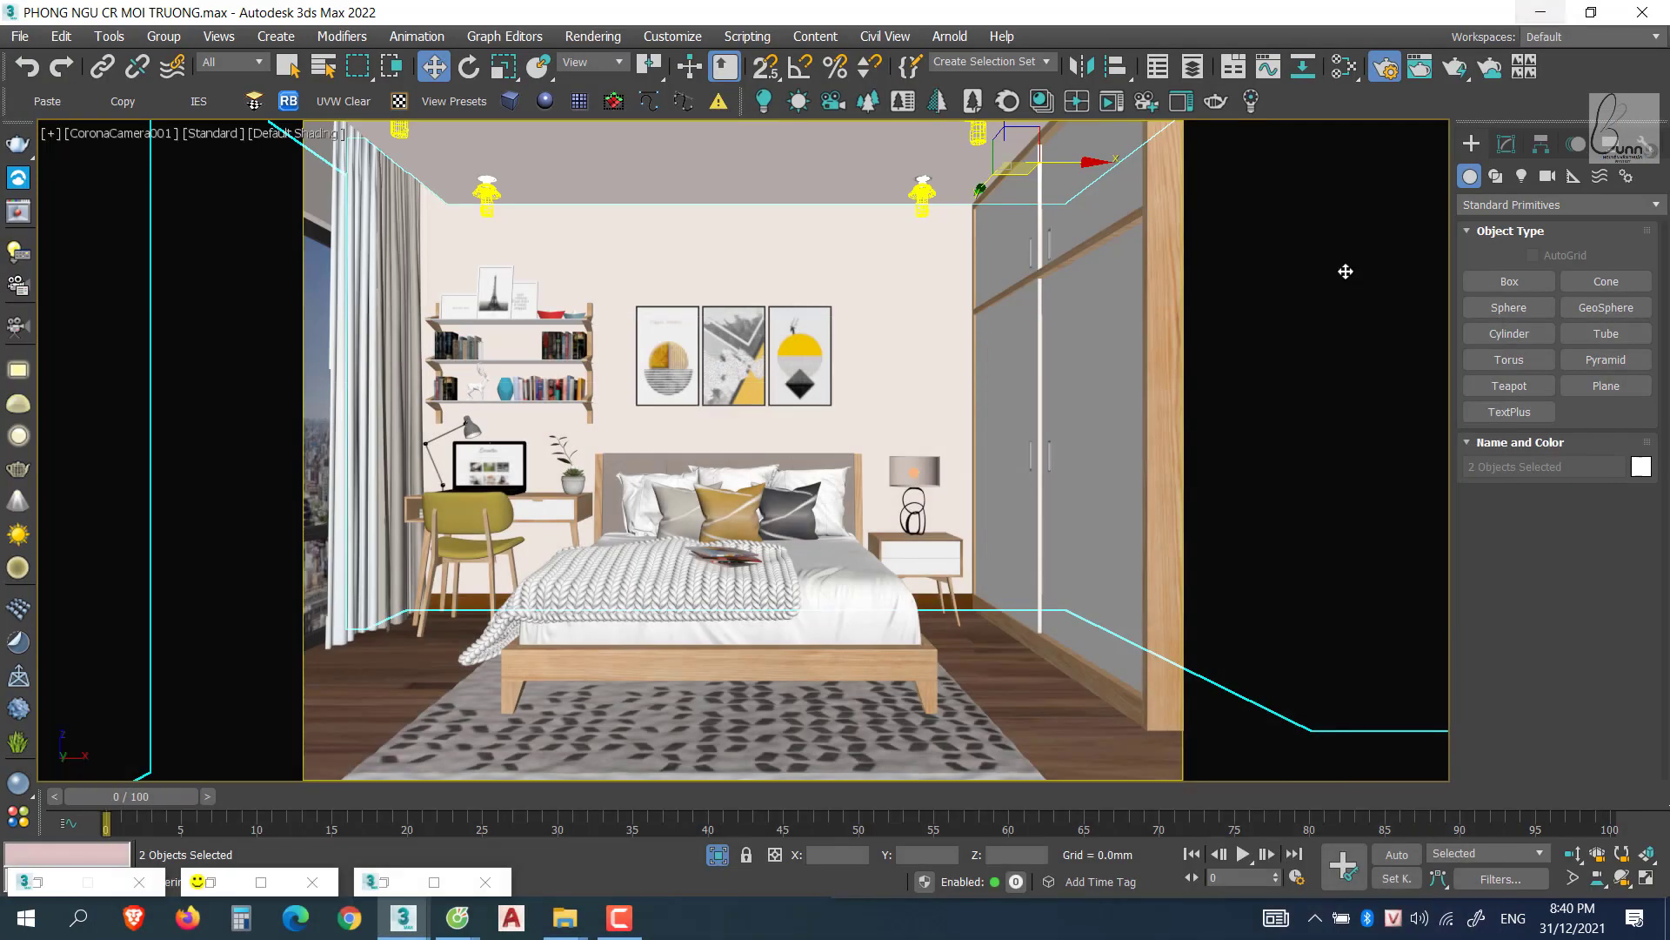
pyautogui.click(745, 468)
# Reopen Slate and change the purple CoronaAO map's occluded colour to black.
pyautogui.press('m')
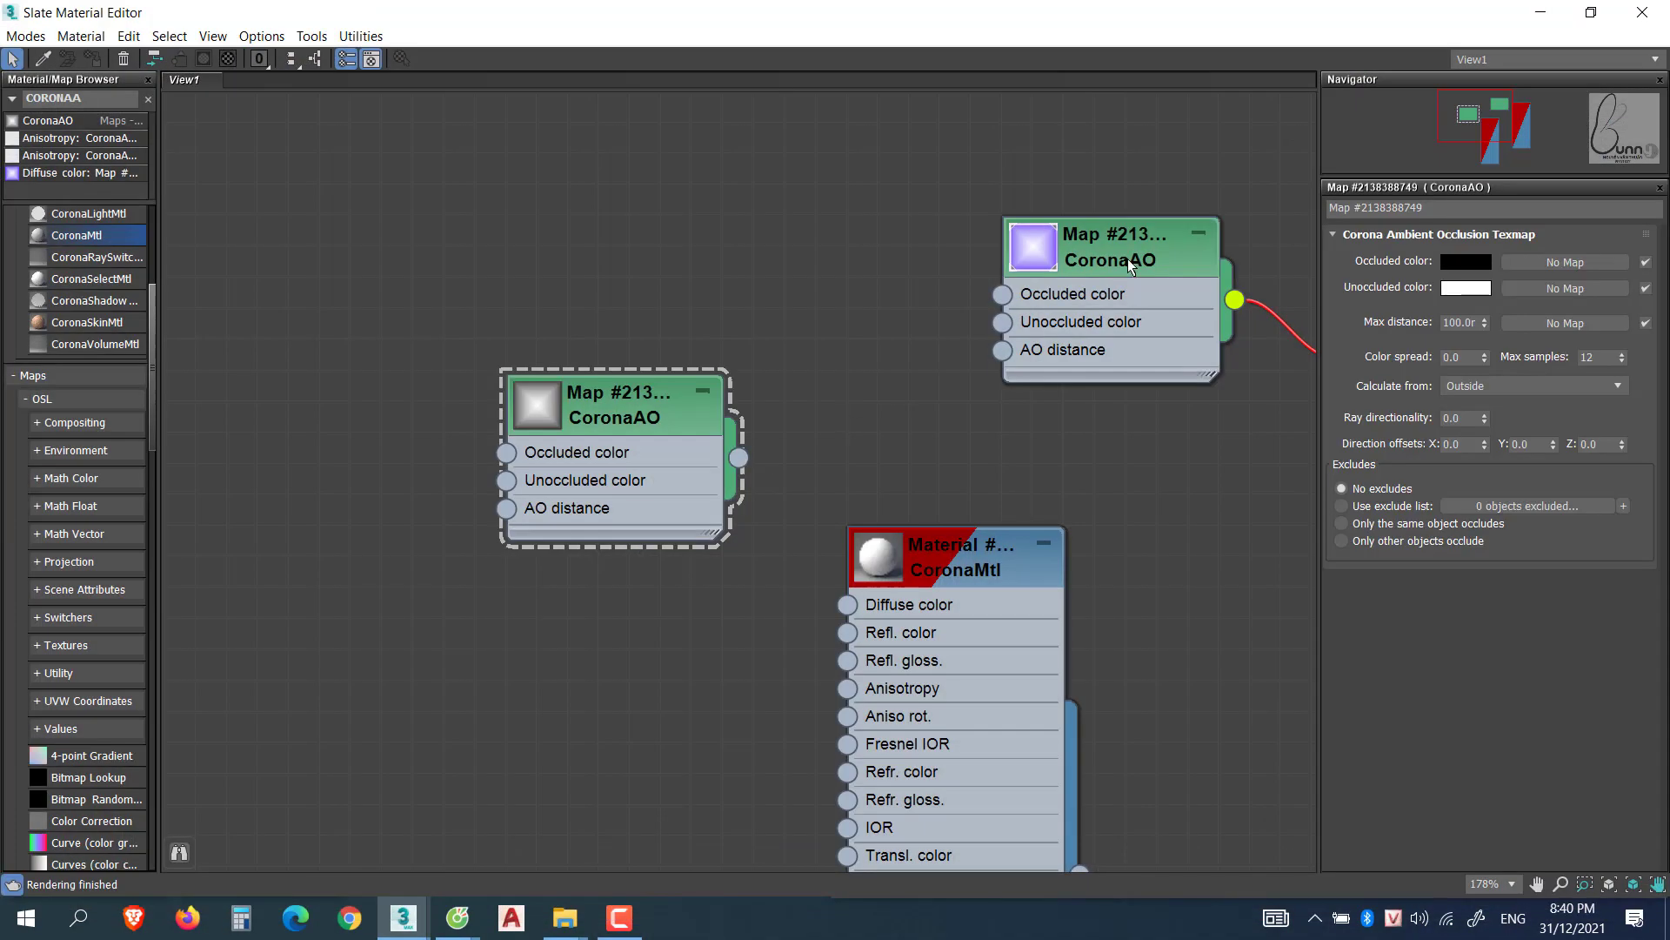
pyautogui.moveTo(1129, 254); pyautogui.dragTo(934, 308, button='middle')
pyautogui.doubleClick(929, 293)
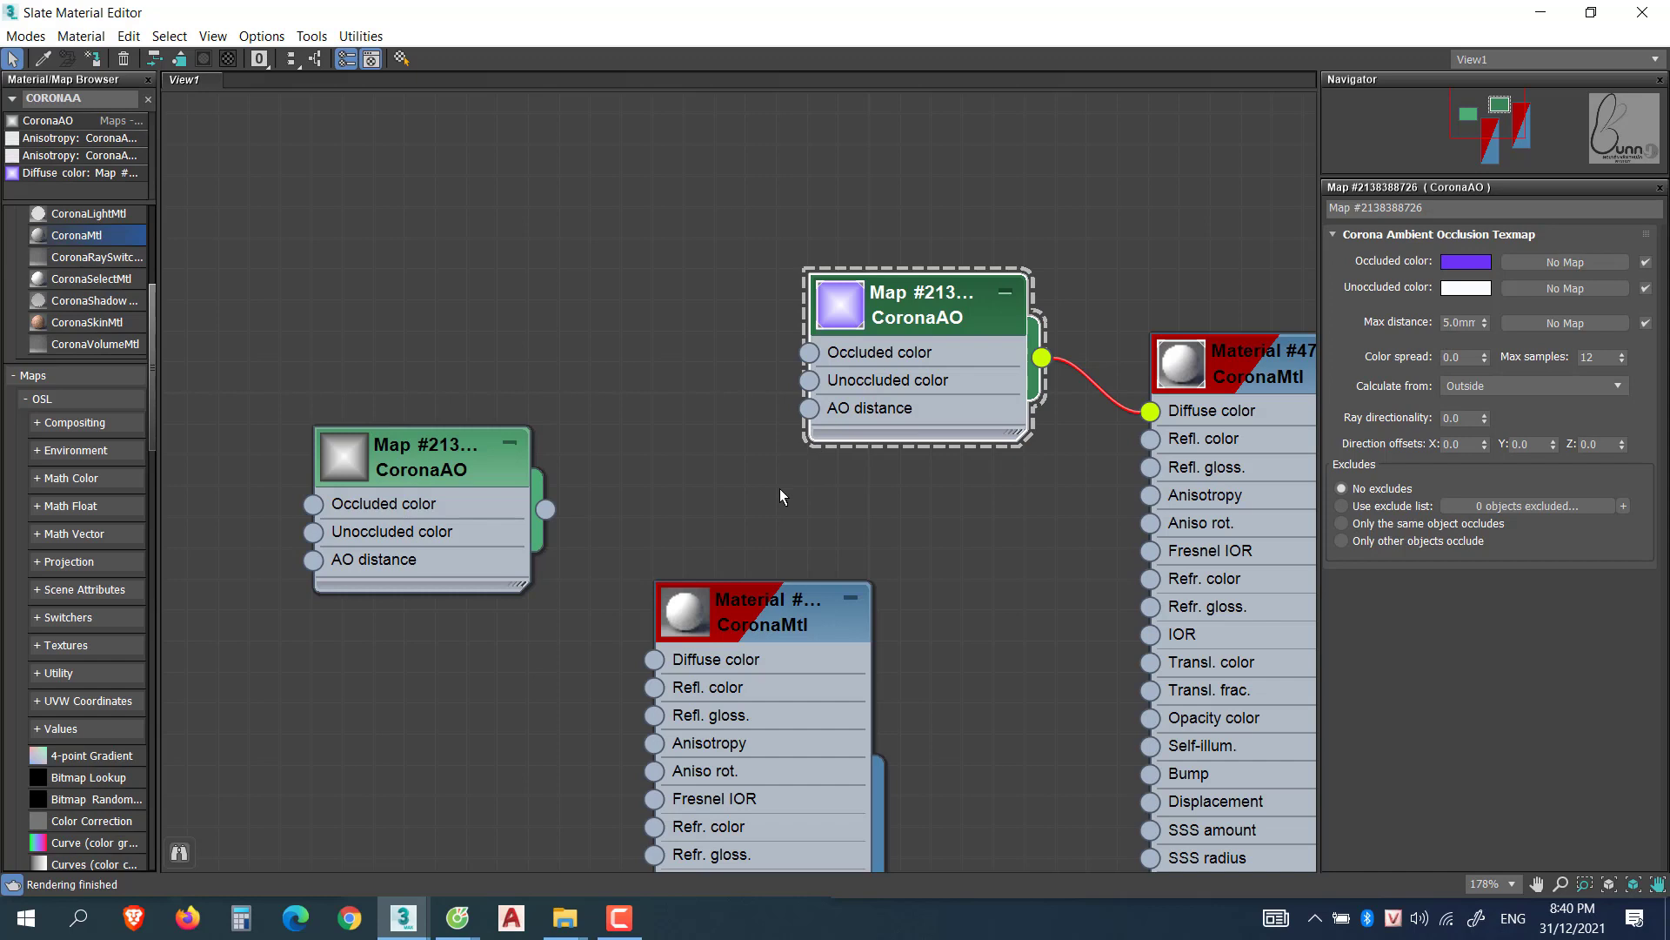
pyautogui.click(1463, 266)
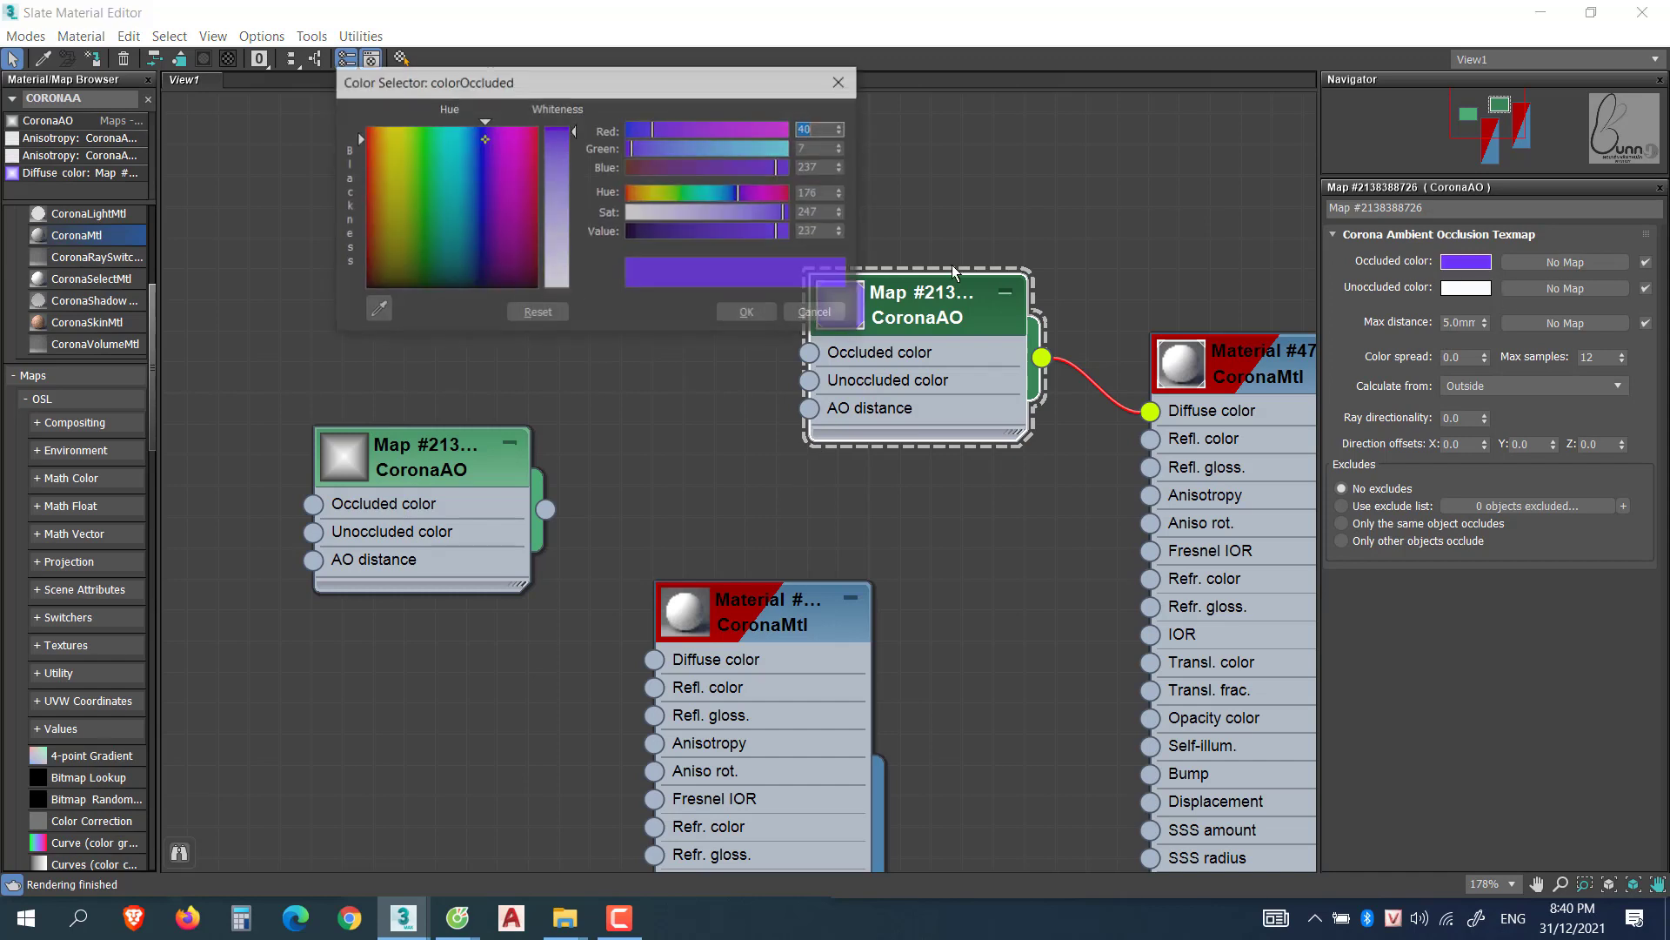
pyautogui.moveTo(750, 232); pyautogui.dragTo(623, 233)
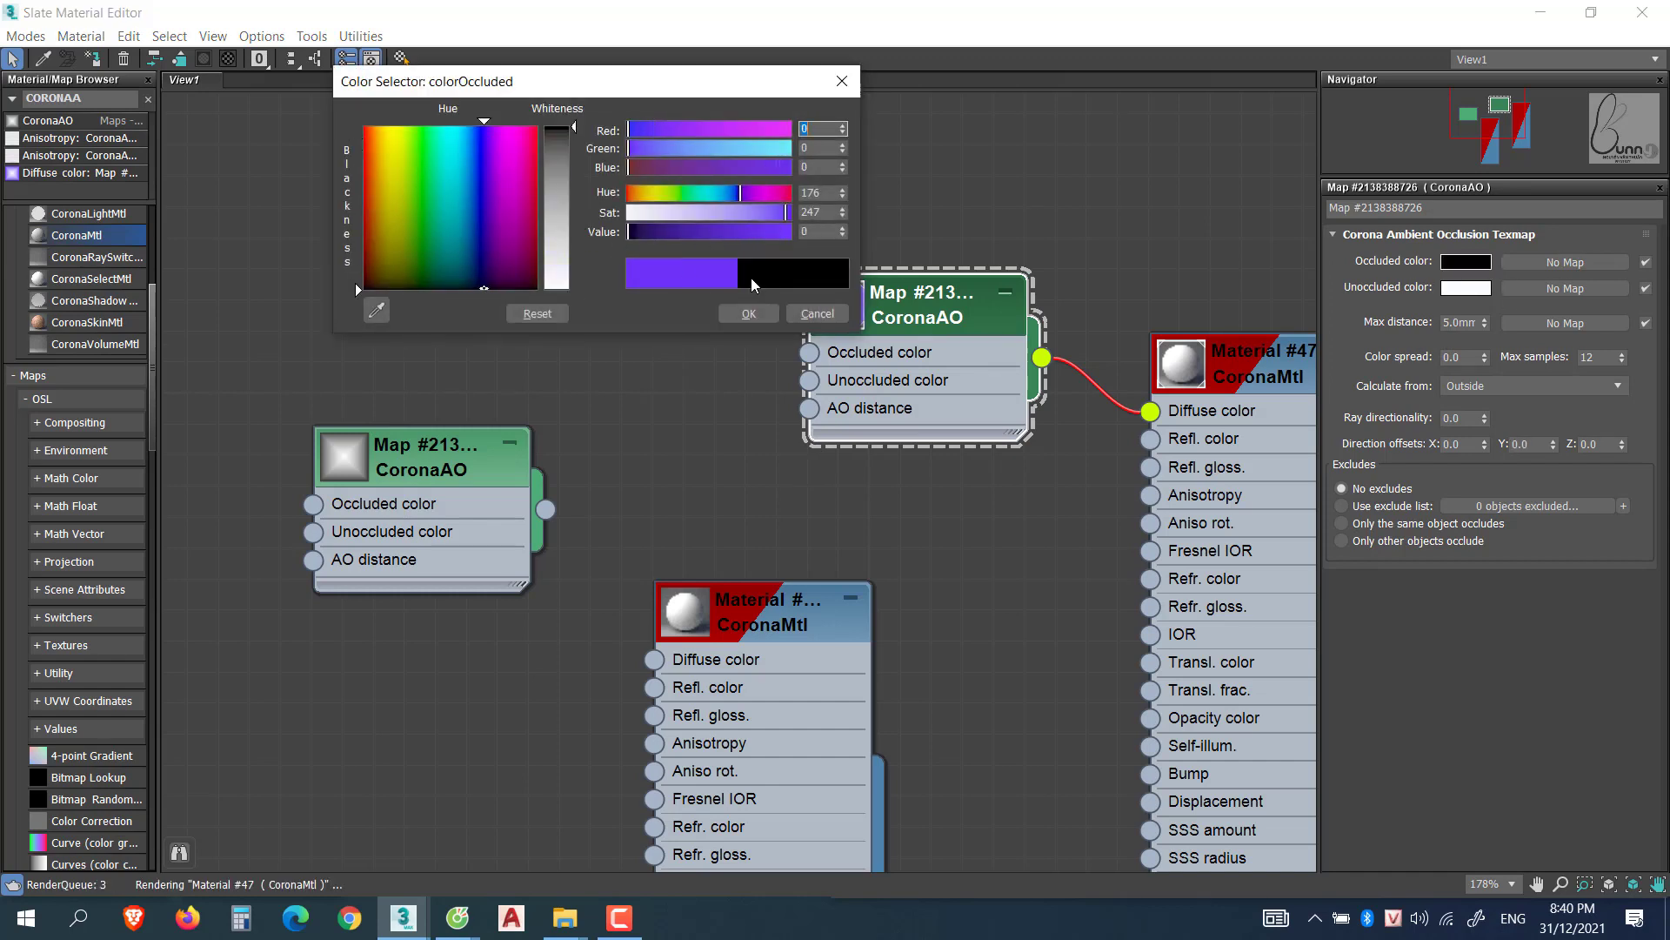
pyautogui.click(749, 313)
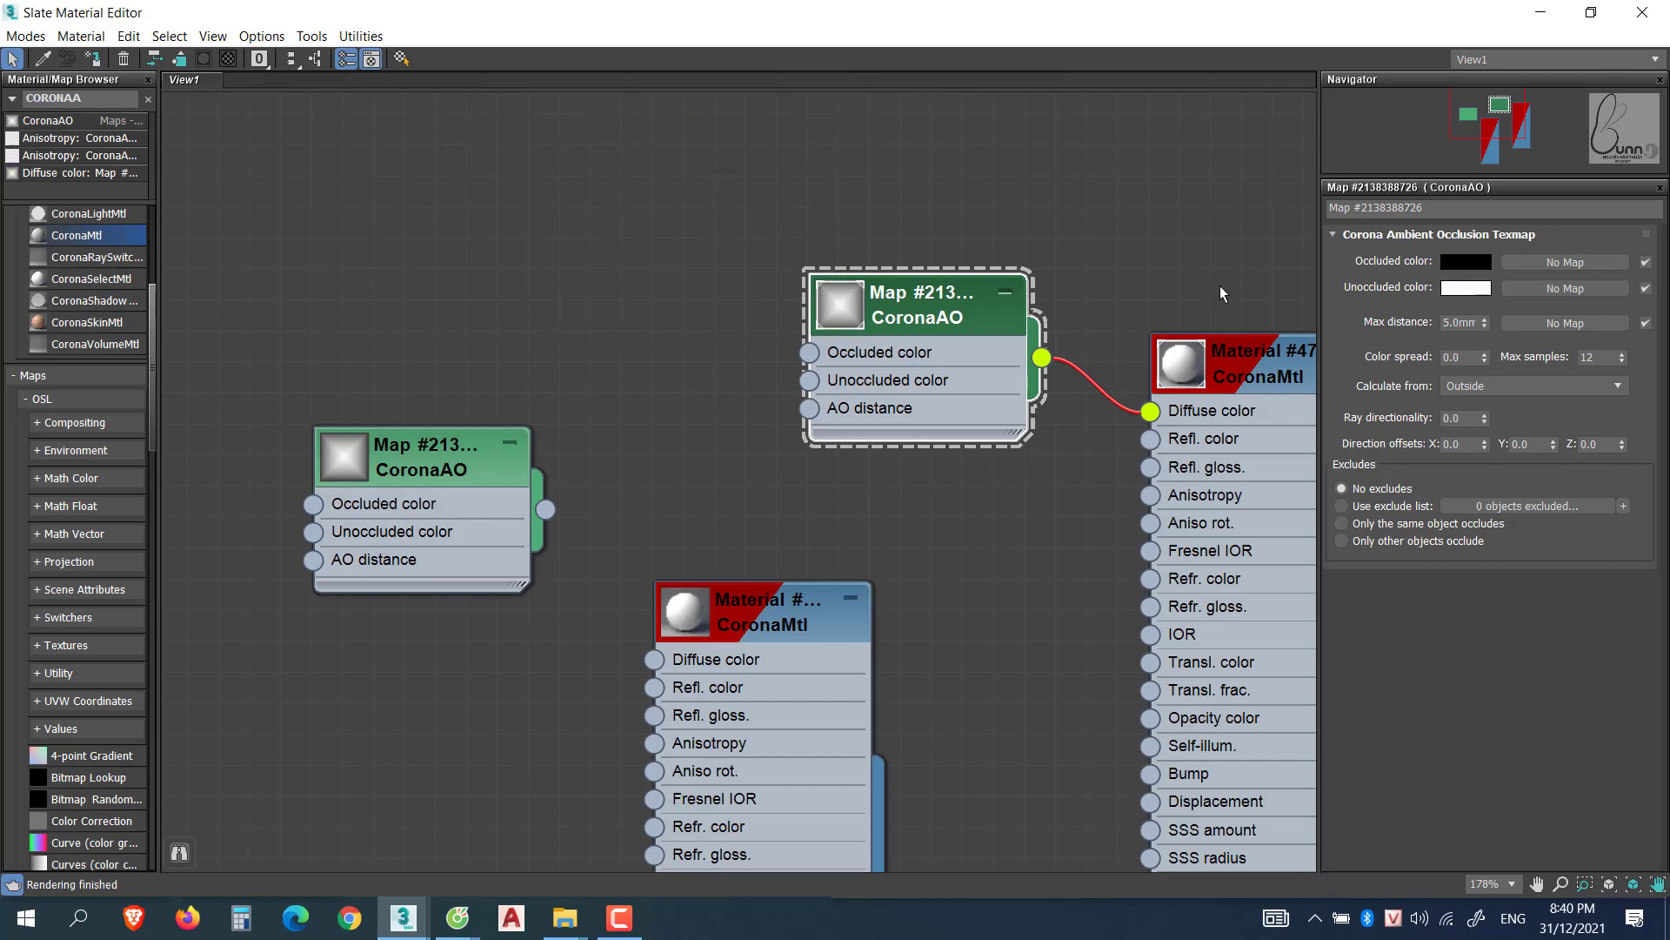
# Set the CoronaAO max distance to 100, then hide Slate and restore the frame buffer.
pyautogui.doubleClick(1458, 321)
pyautogui.write('100')
pyautogui.click(1049, 547)
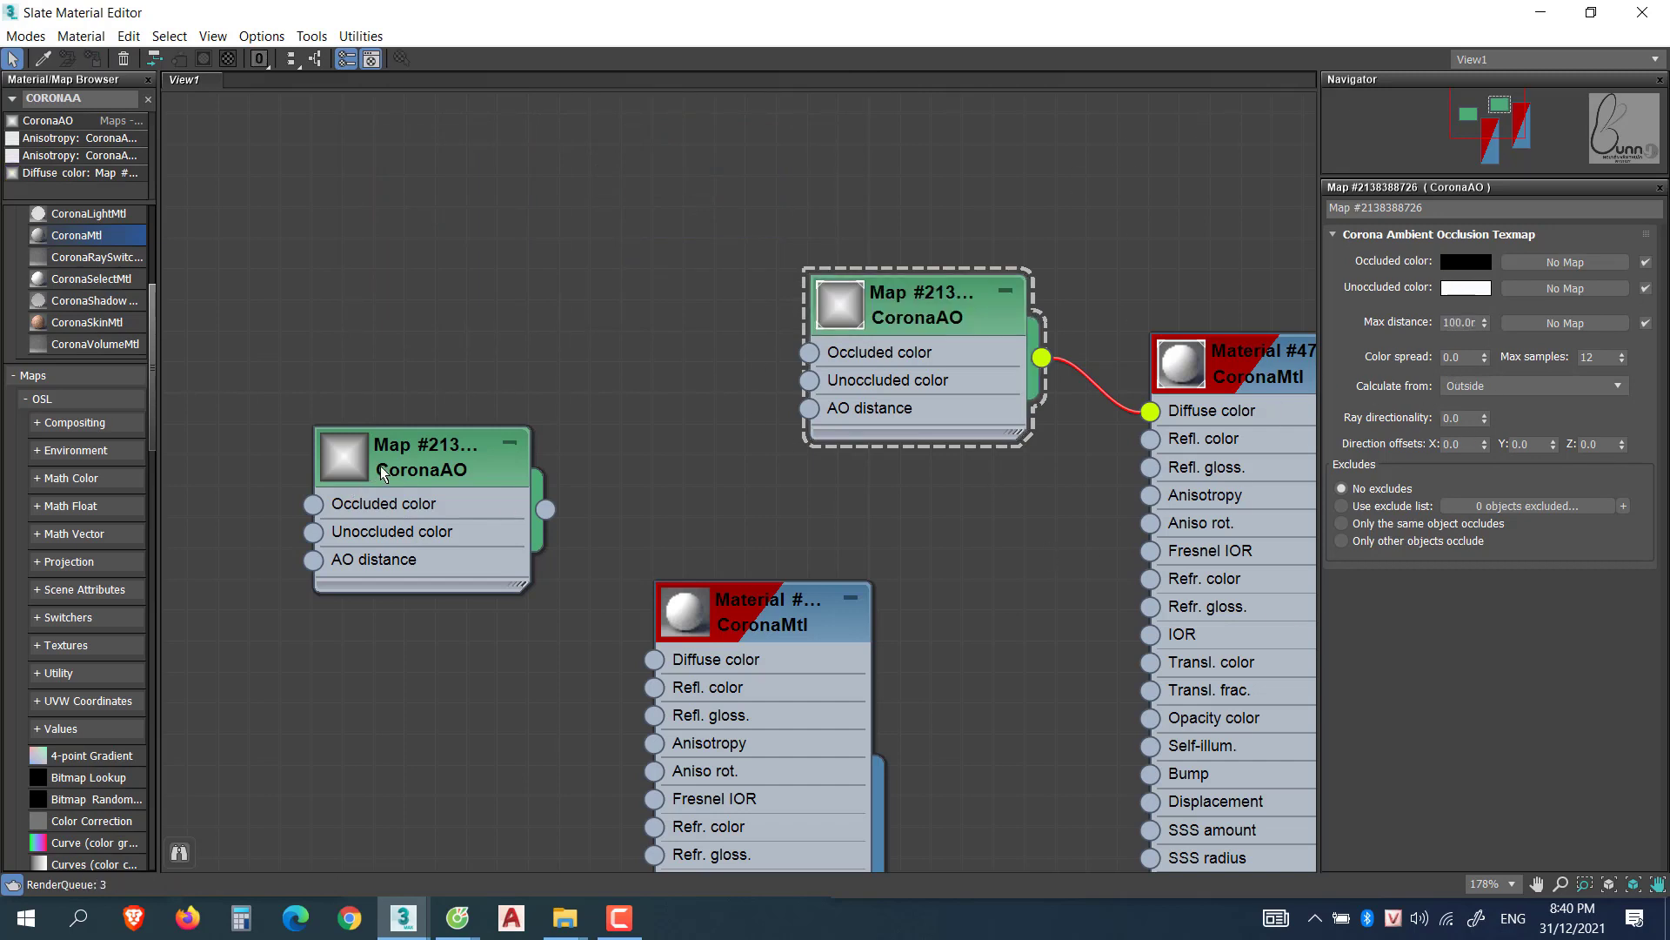
pyautogui.doubleClick(380, 466)
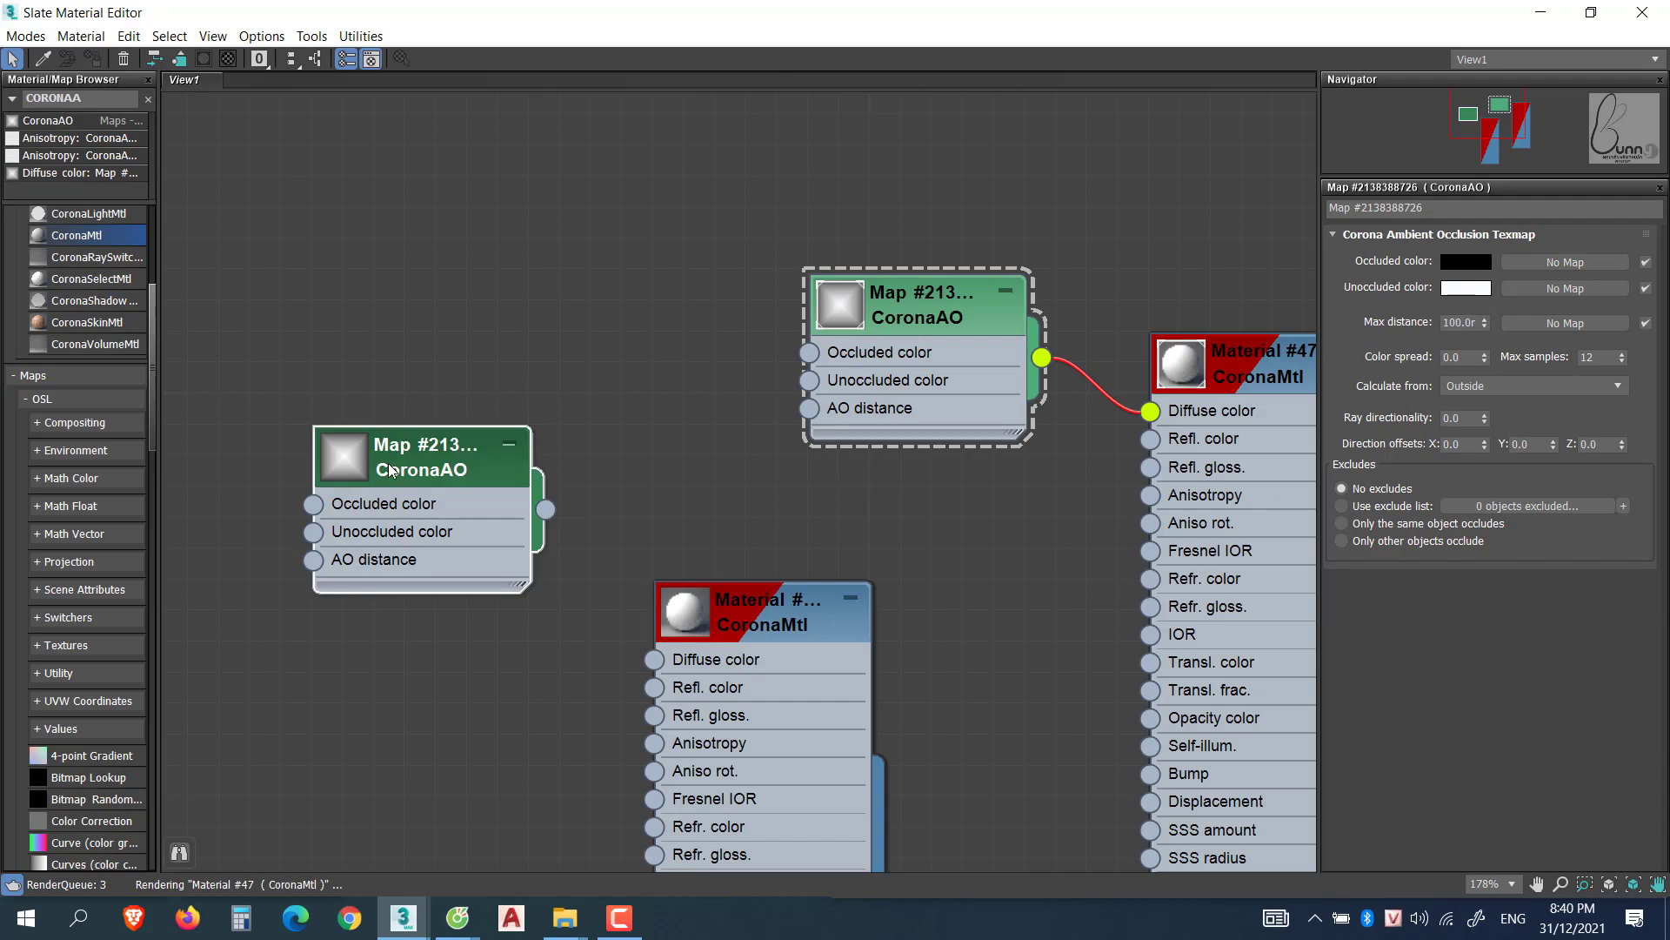
pyautogui.click(1541, 12)
pyautogui.click(261, 882)
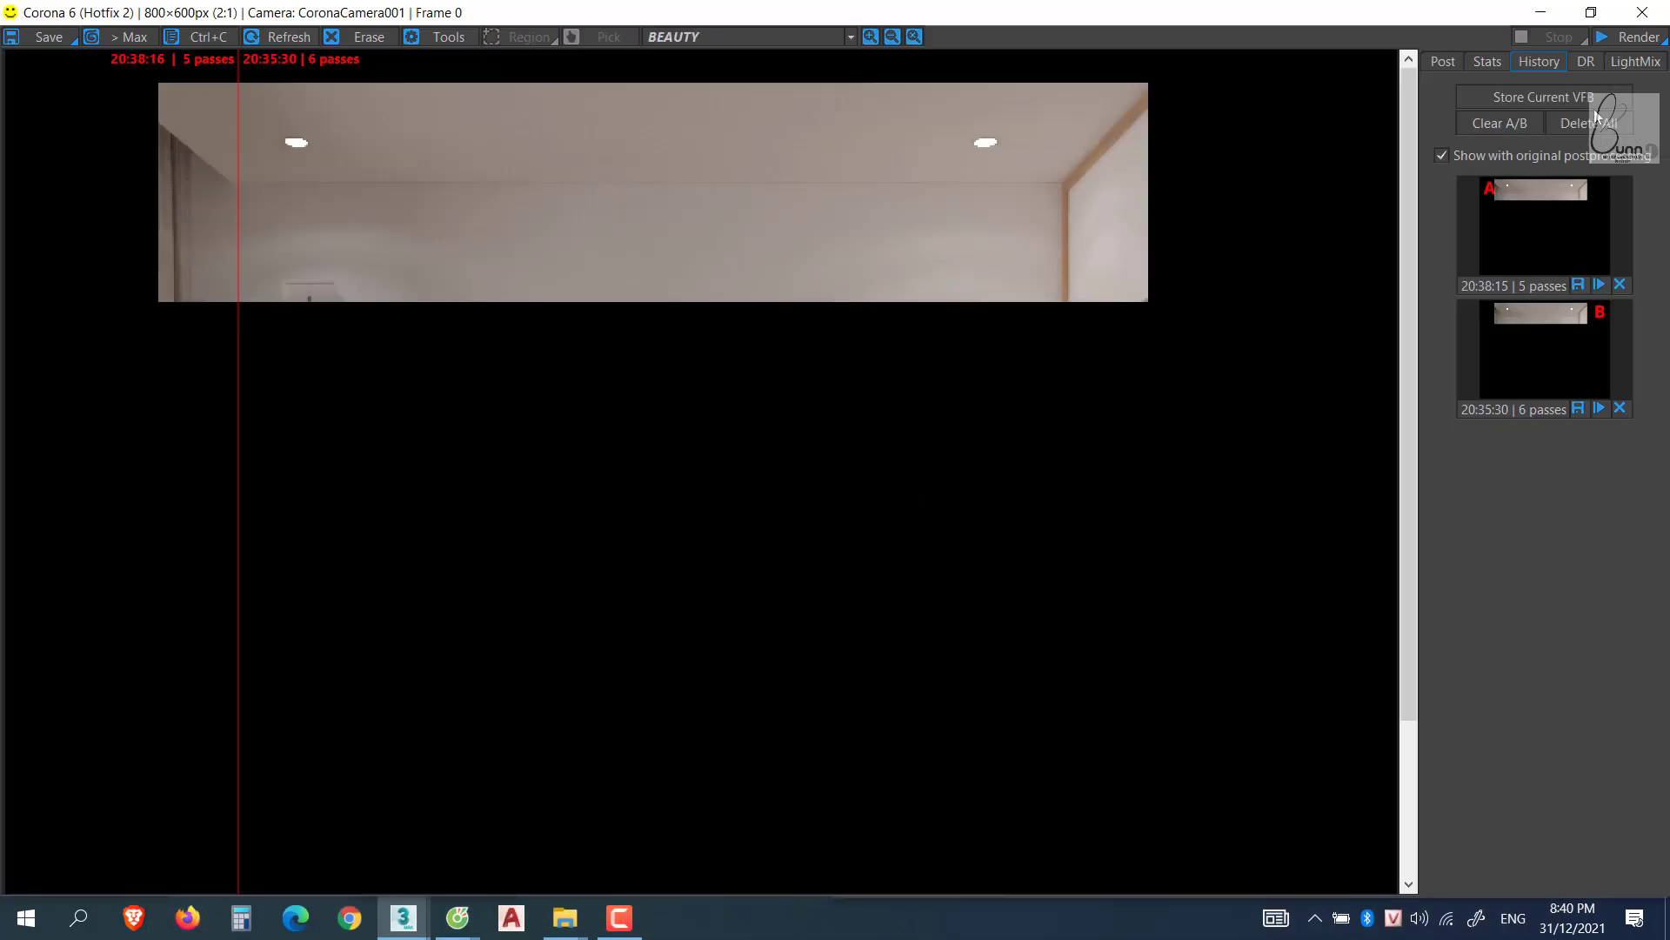
# Render the ceiling region with the black, 100.0-distance AO, stop it, then swap the VFB for Slate.
pyautogui.click(1626, 38)
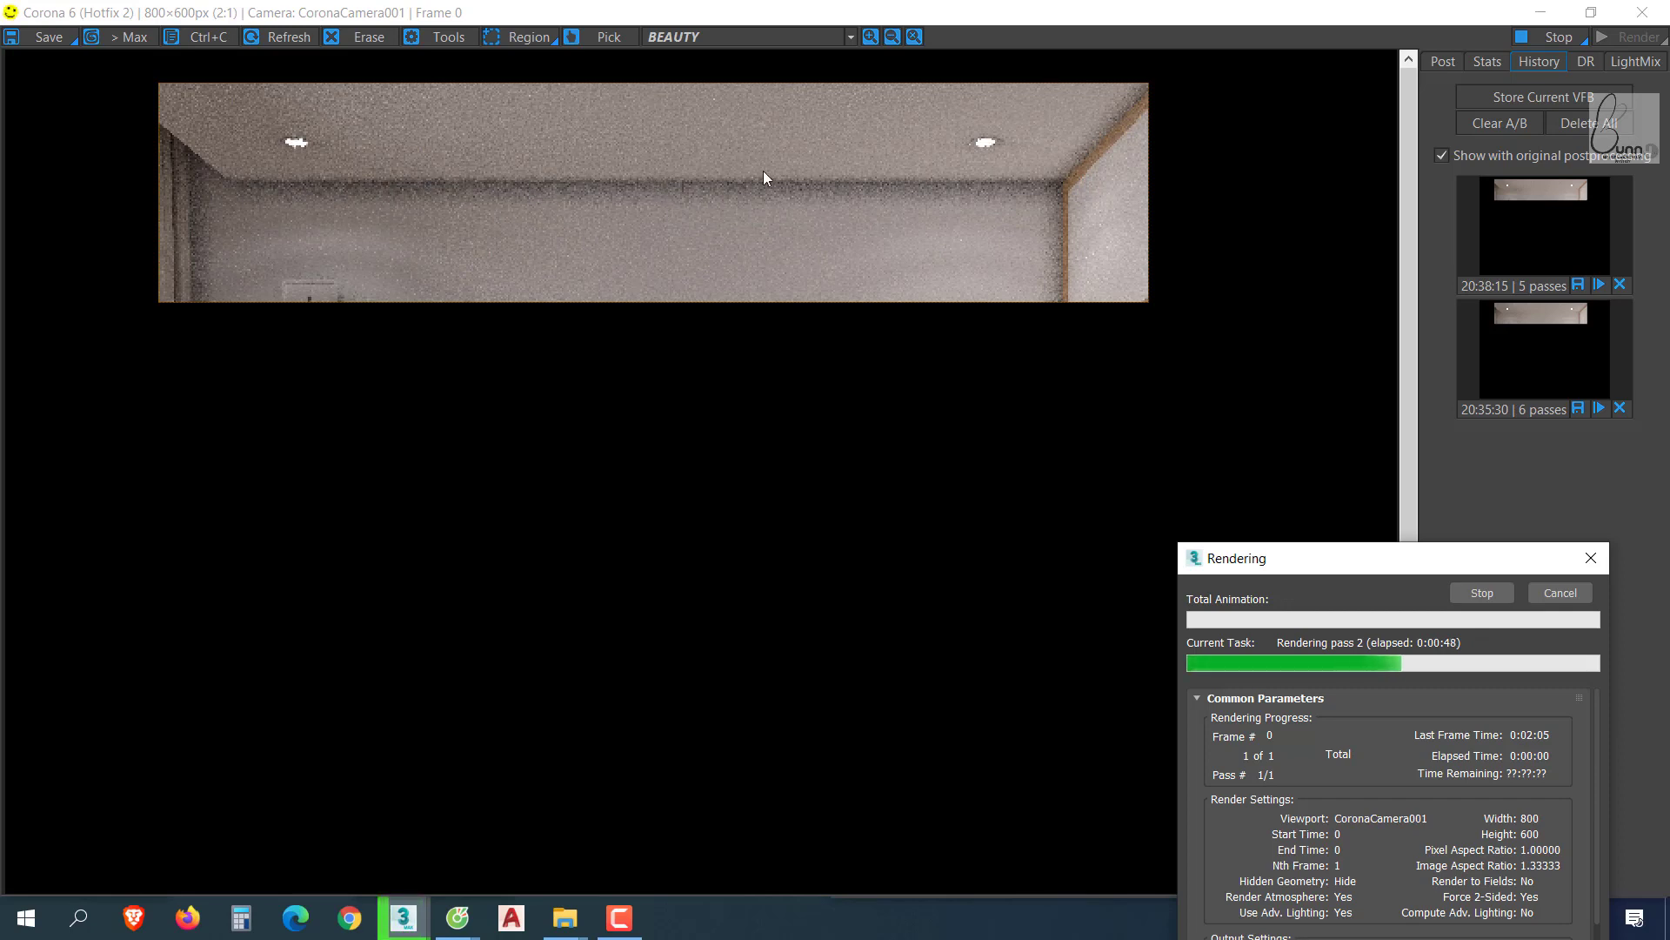
pyautogui.click(1479, 592)
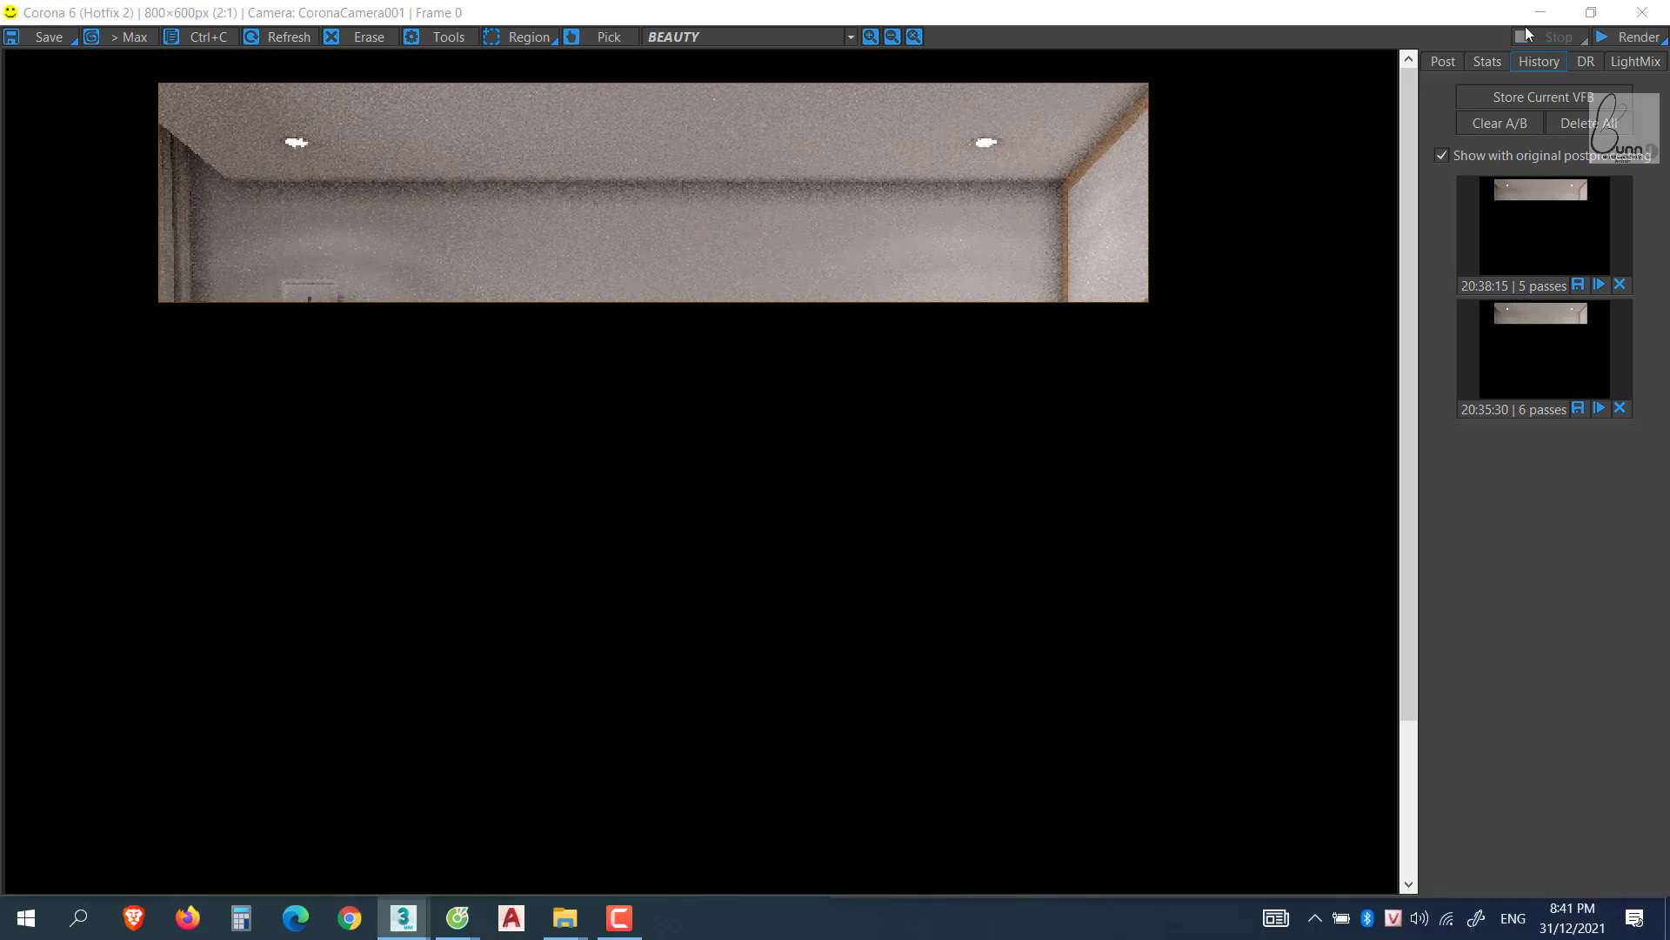
pyautogui.click(1595, 15)
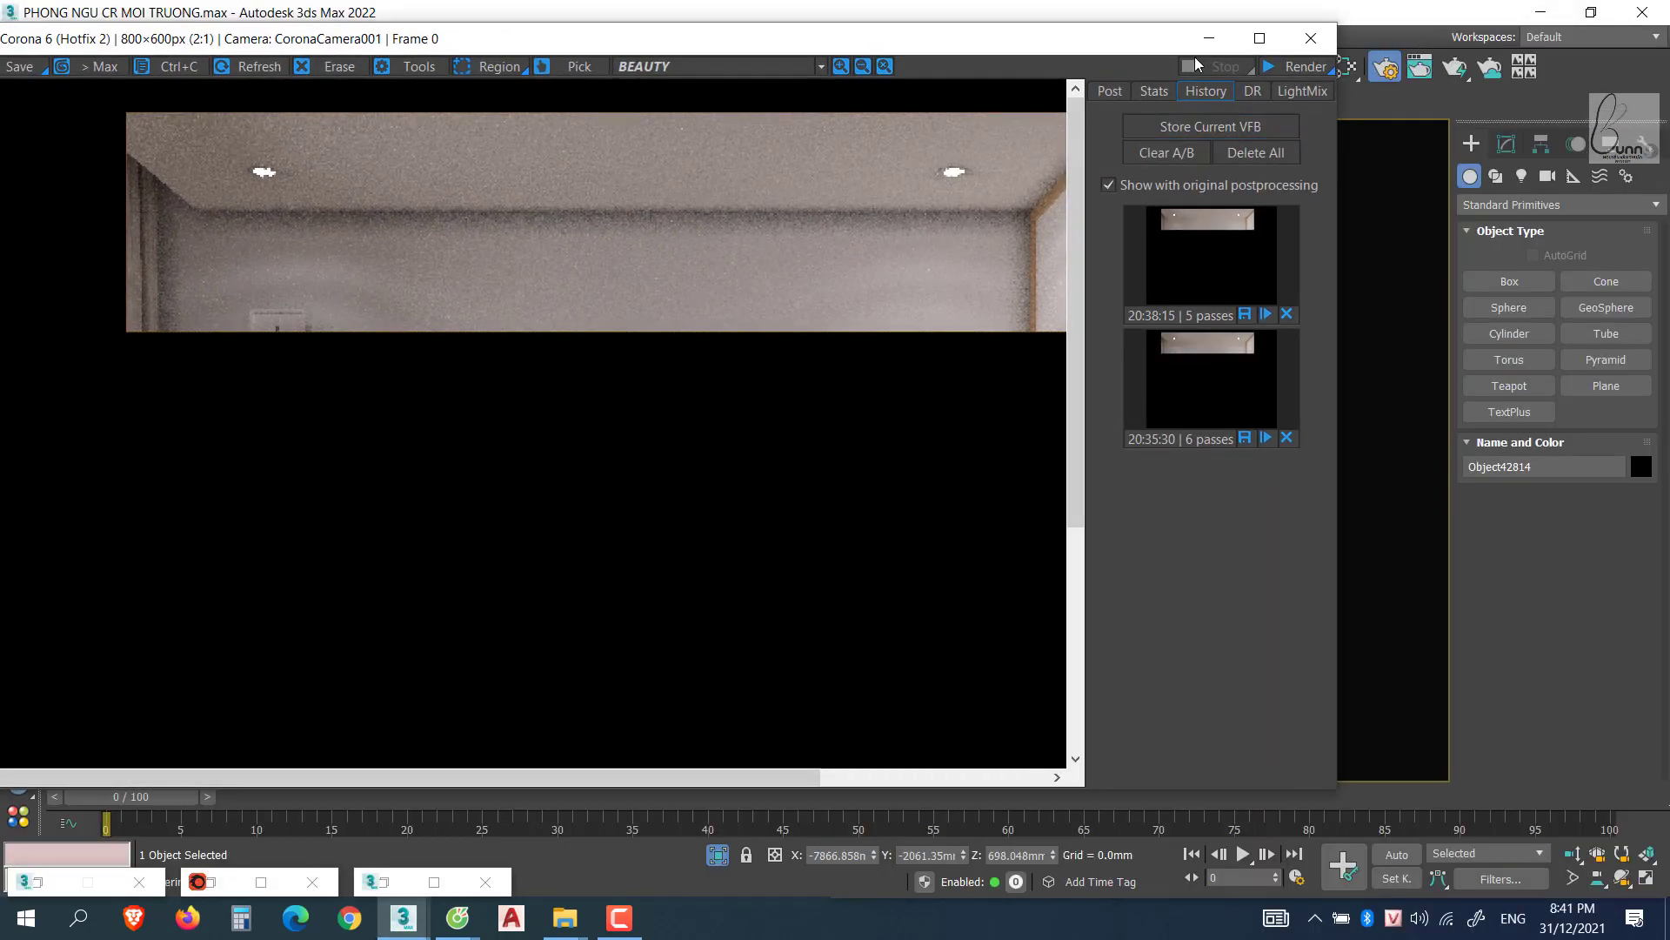
pyautogui.click(1080, 102)
pyautogui.click(384, 882)
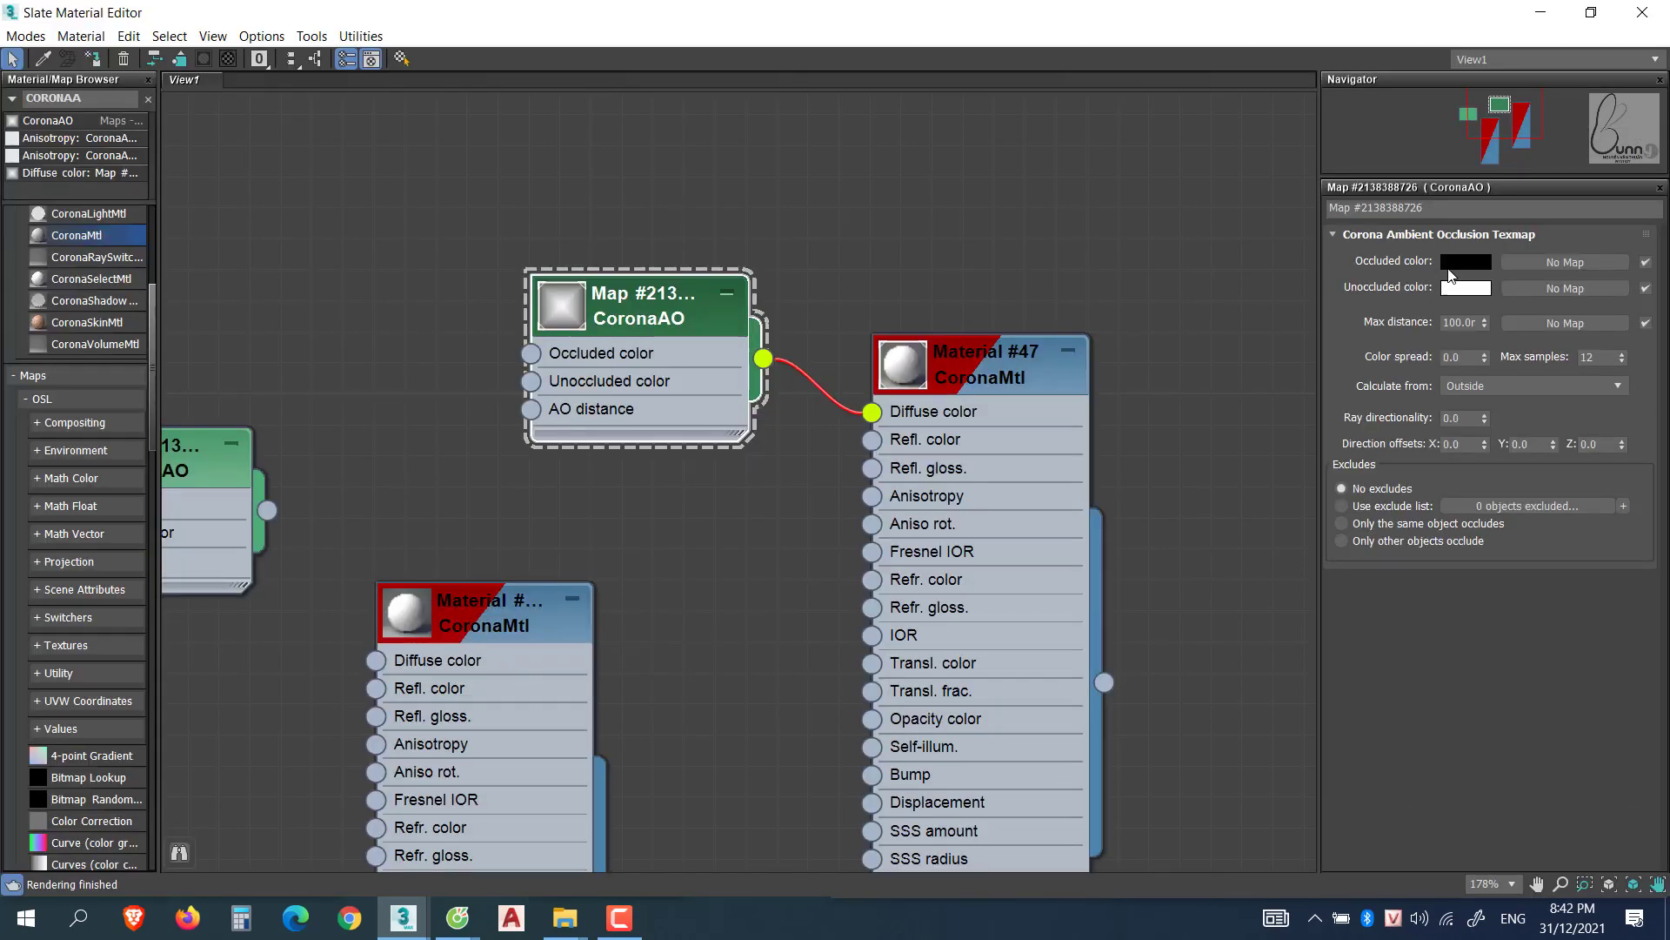
# Change the CoronaAO occluded colour to a bright bluish magenta and render the region with Shift+Q.
pyautogui.click(1471, 264)
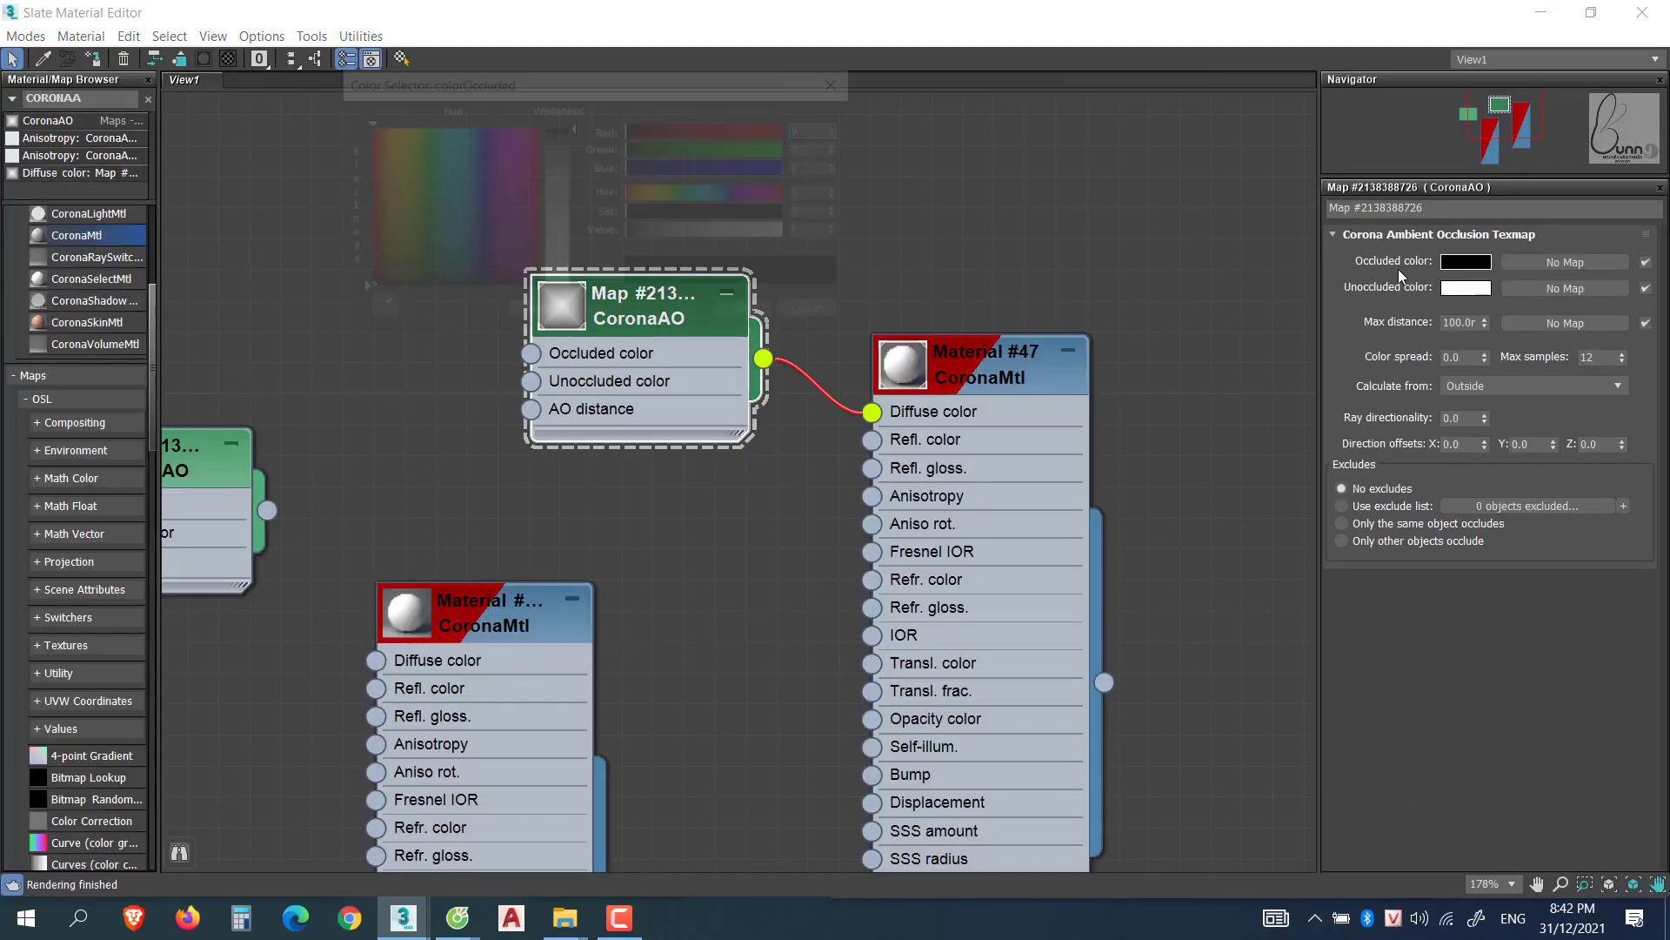
pyautogui.click(519, 135)
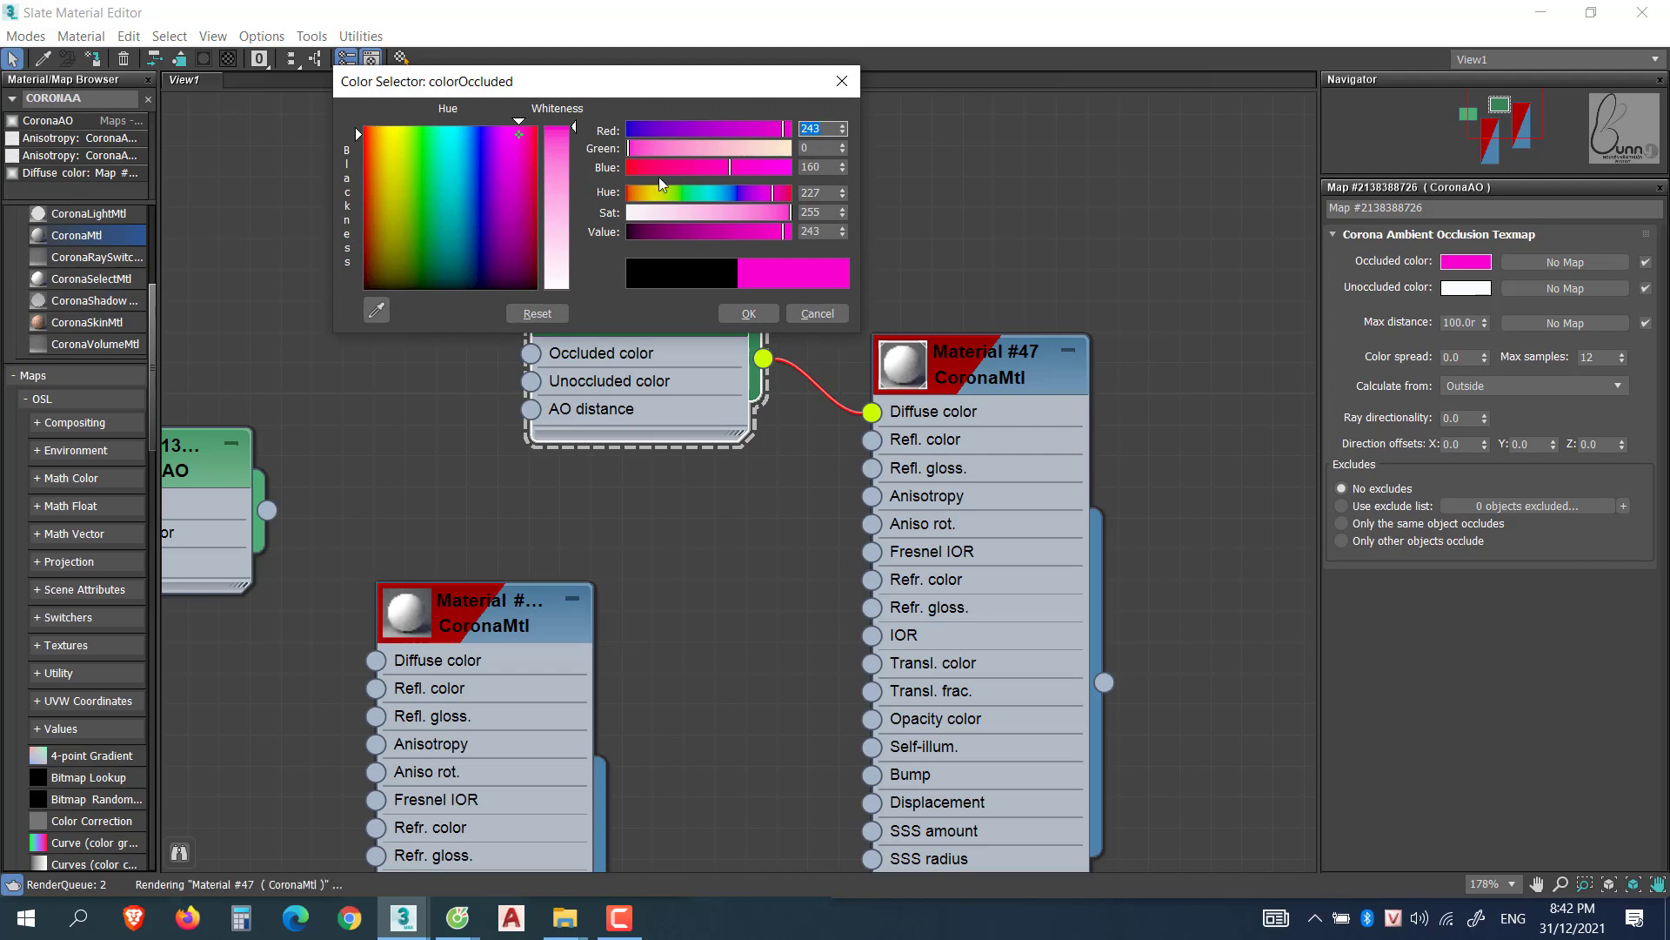
pyautogui.click(526, 127)
pyautogui.click(518, 126)
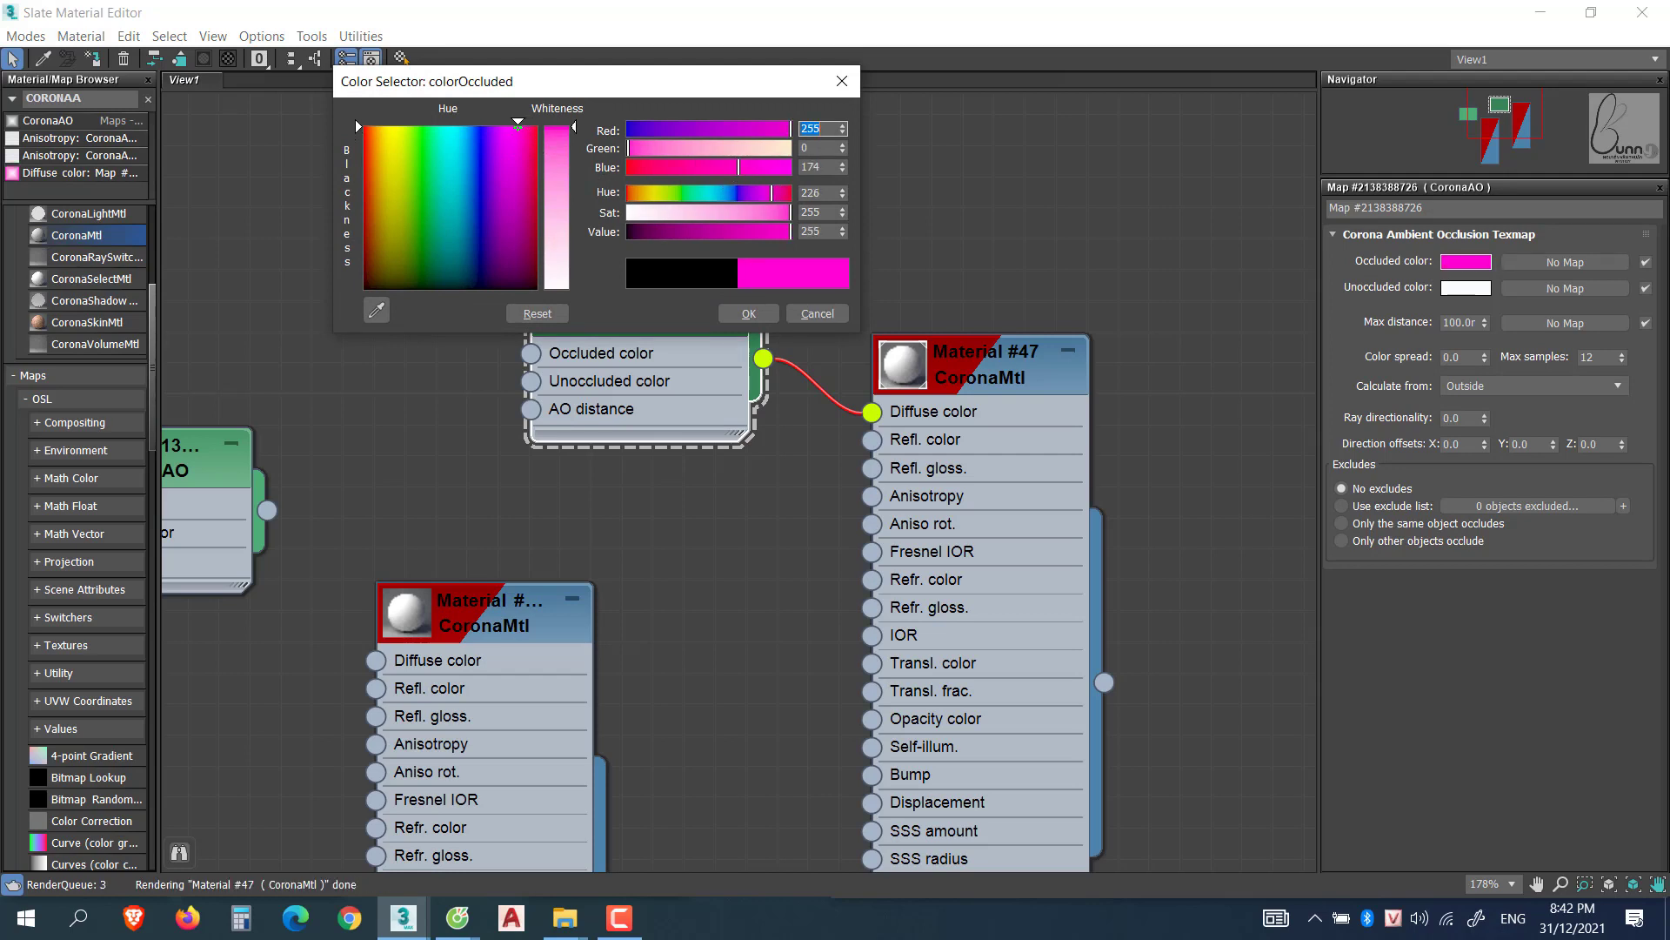
pyautogui.click(748, 313)
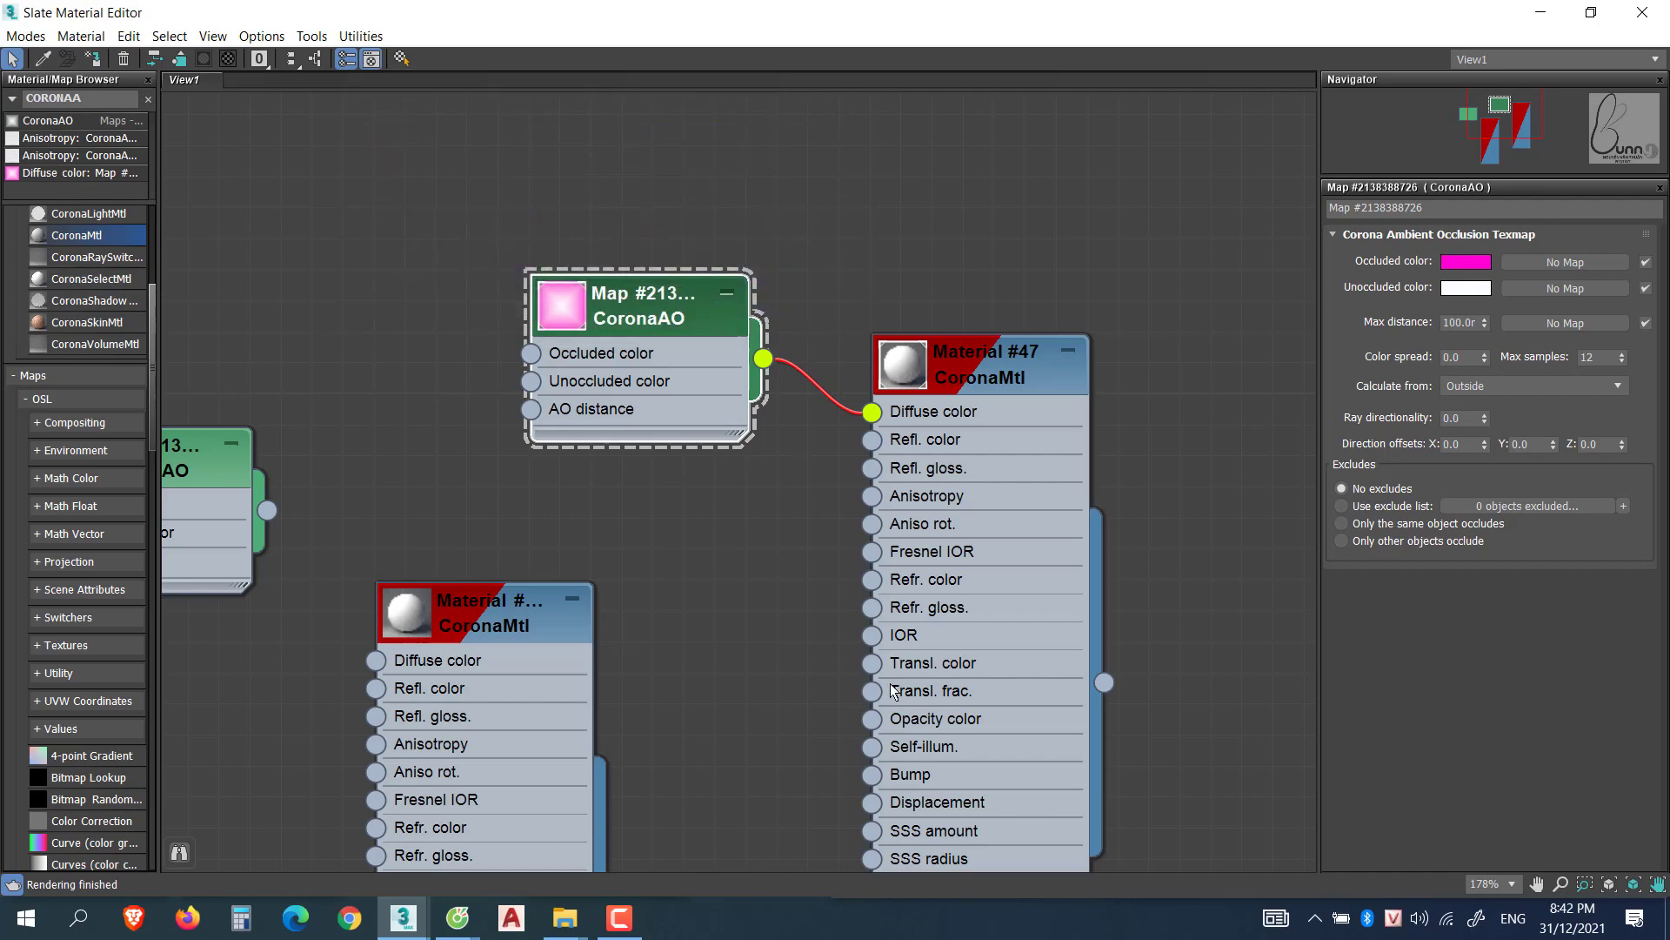
pyautogui.hotkey('shift', 'q')
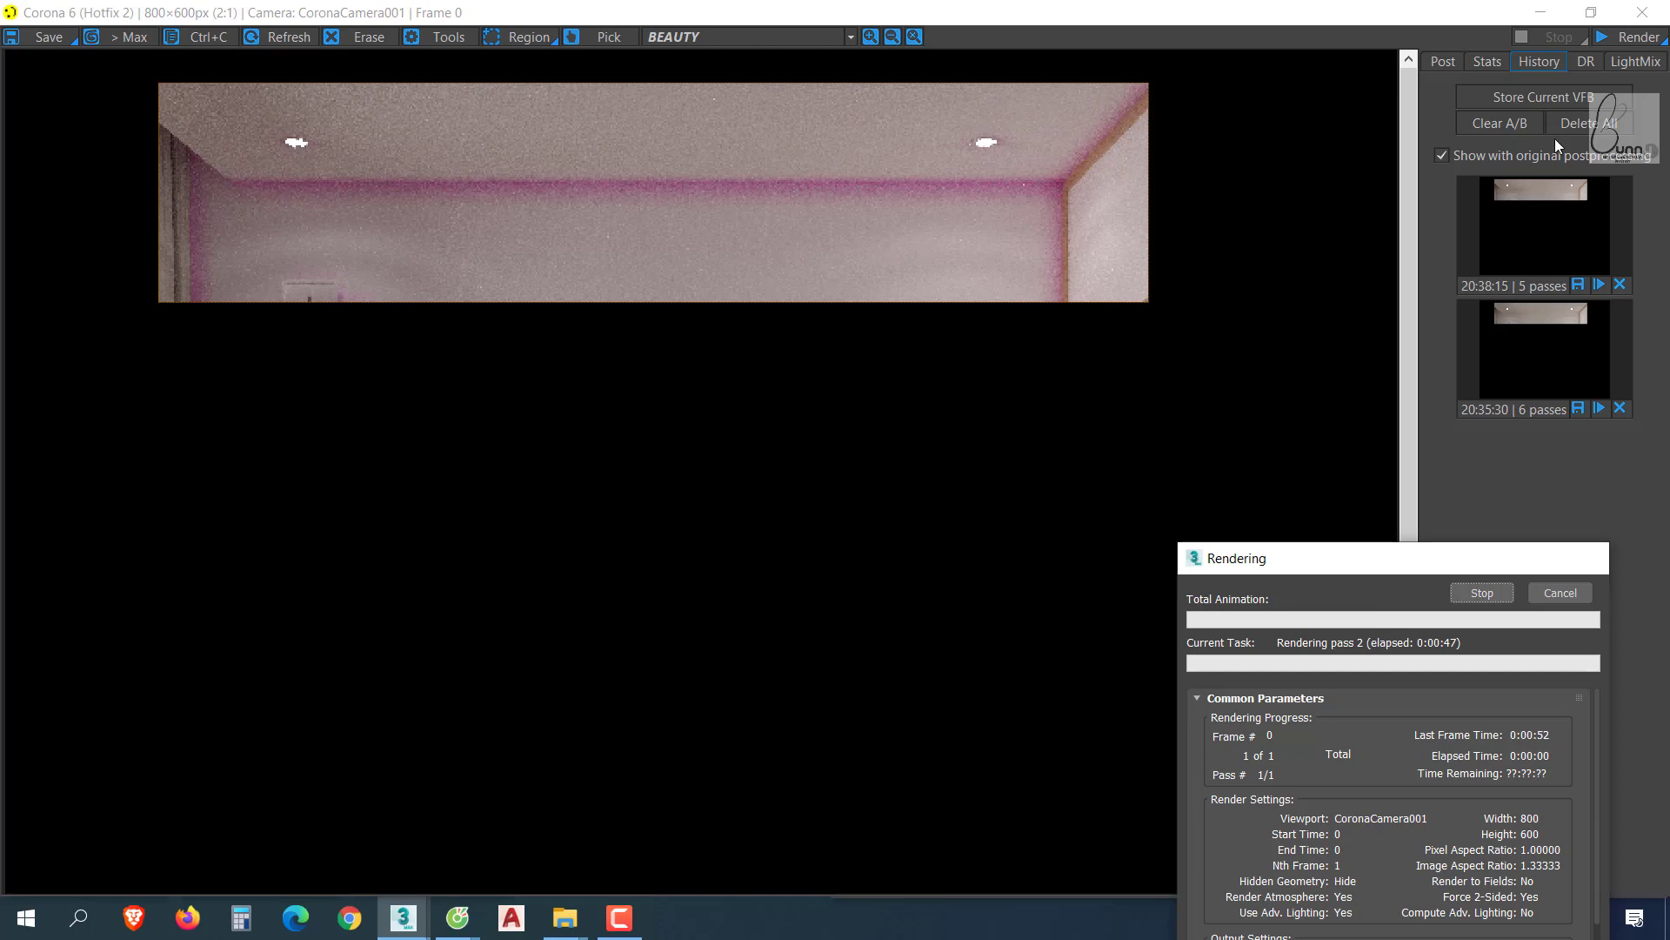
# Review the finished magenta-occlusion ceiling render, minimize the VFB, and reopen Slate with the node view recentred.
pyautogui.click(1591, 12)
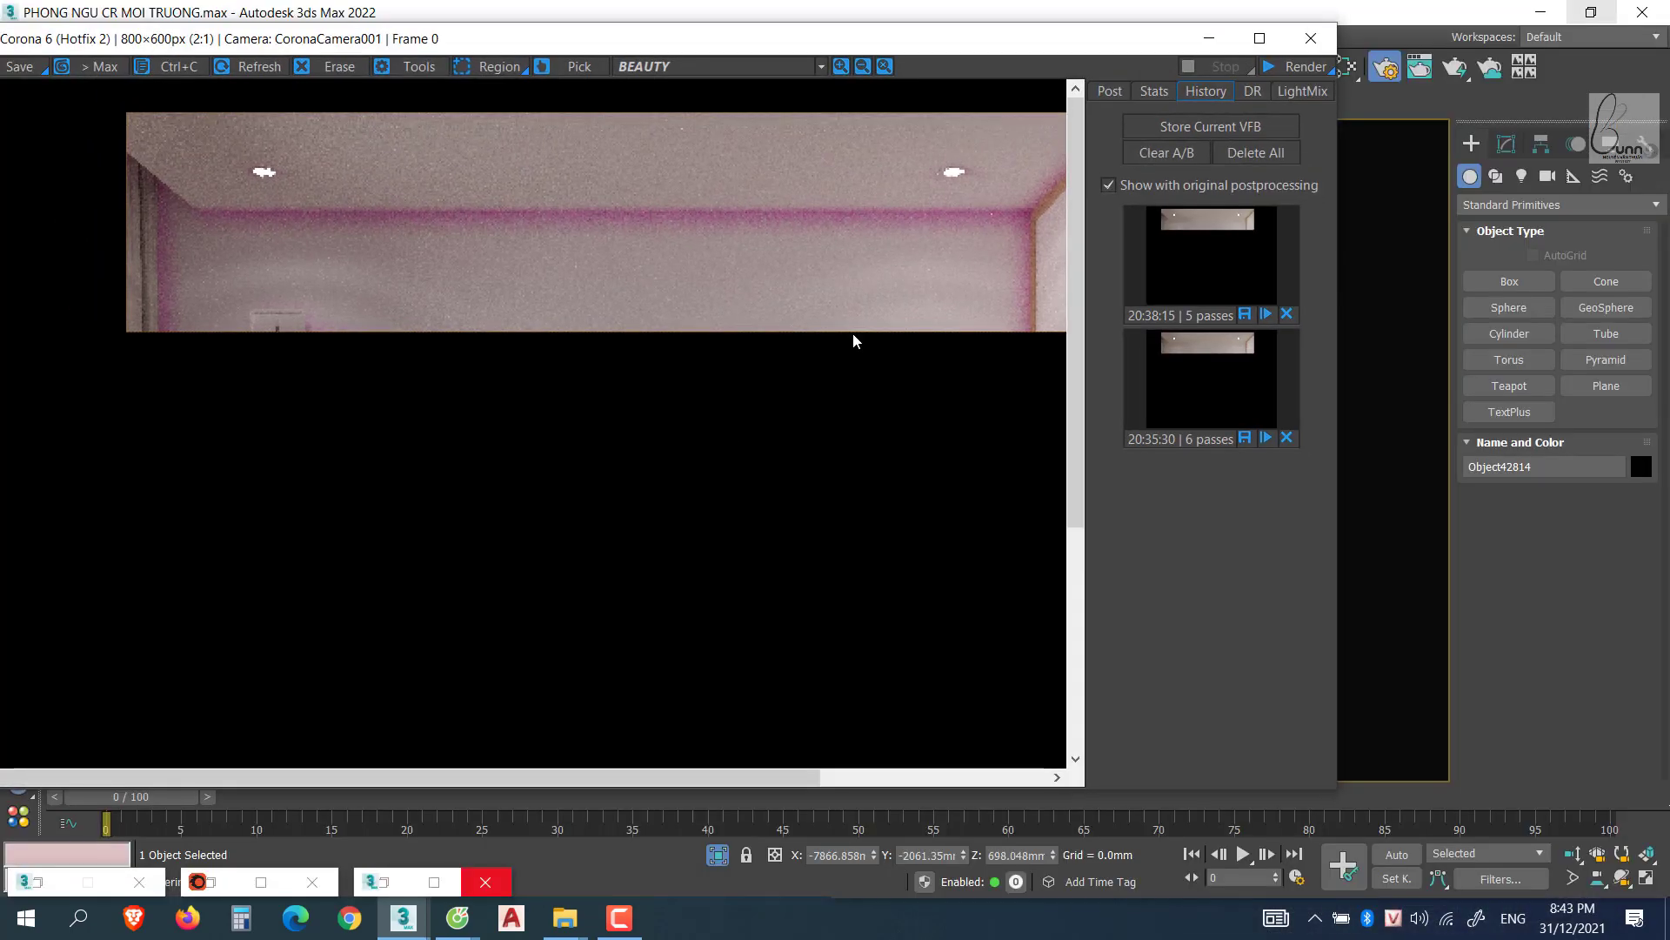
pyautogui.click(1204, 34)
pyautogui.click(870, 373)
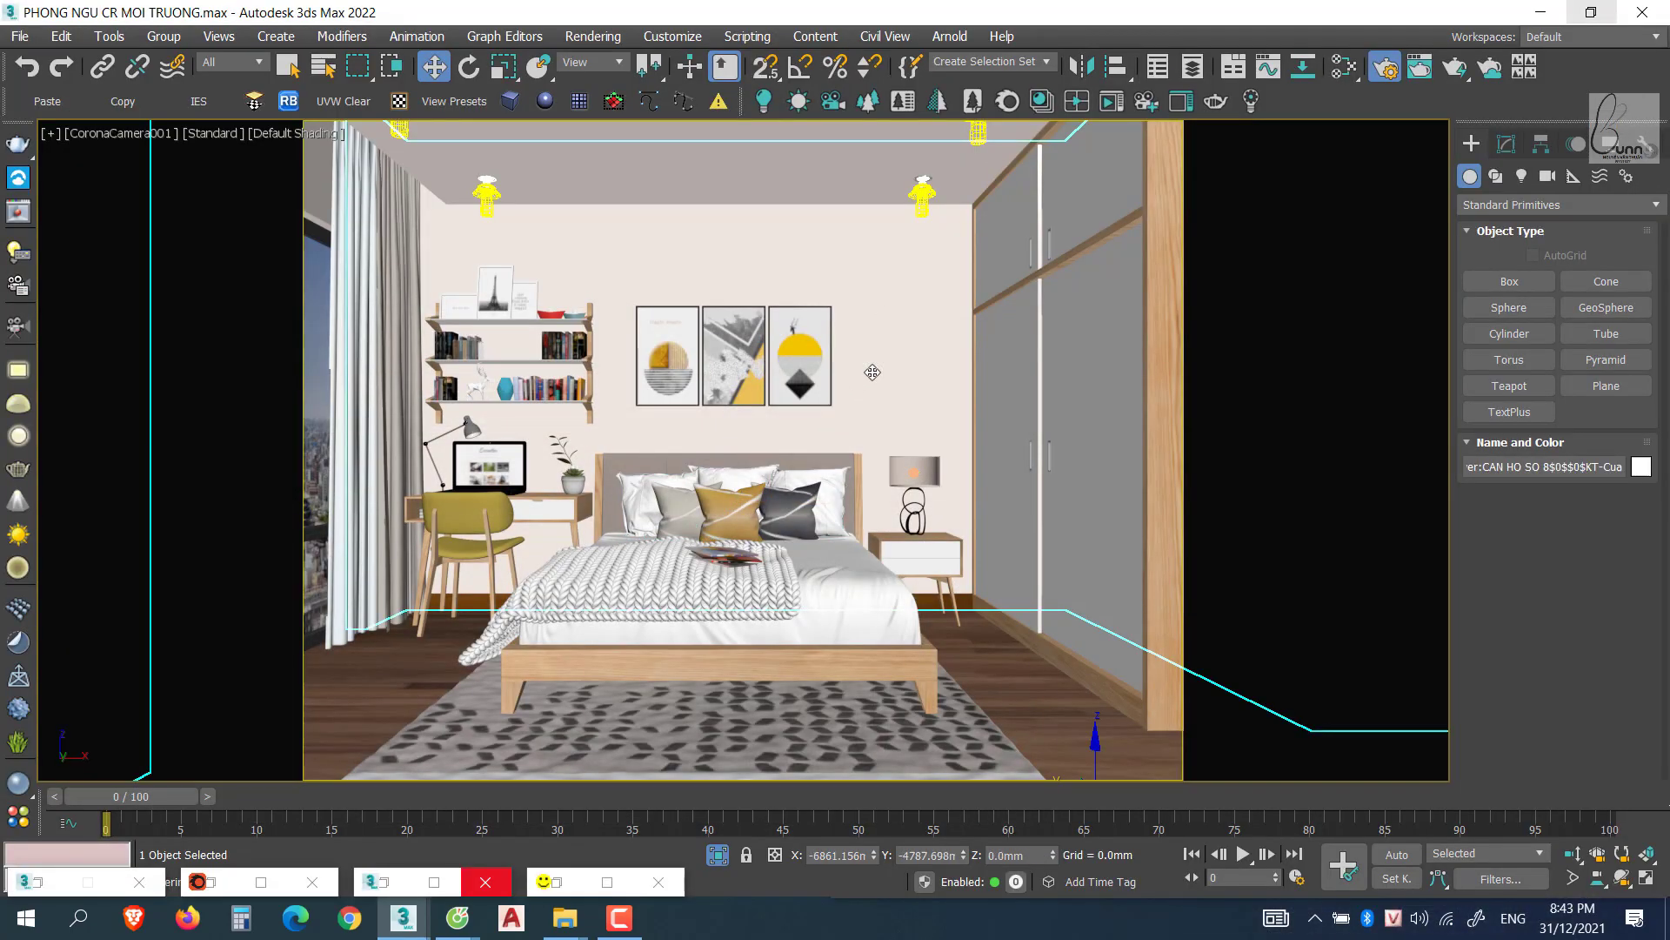
pyautogui.press('m')
pyautogui.moveTo(695, 527); pyautogui.dragTo(906, 557, button='middle')
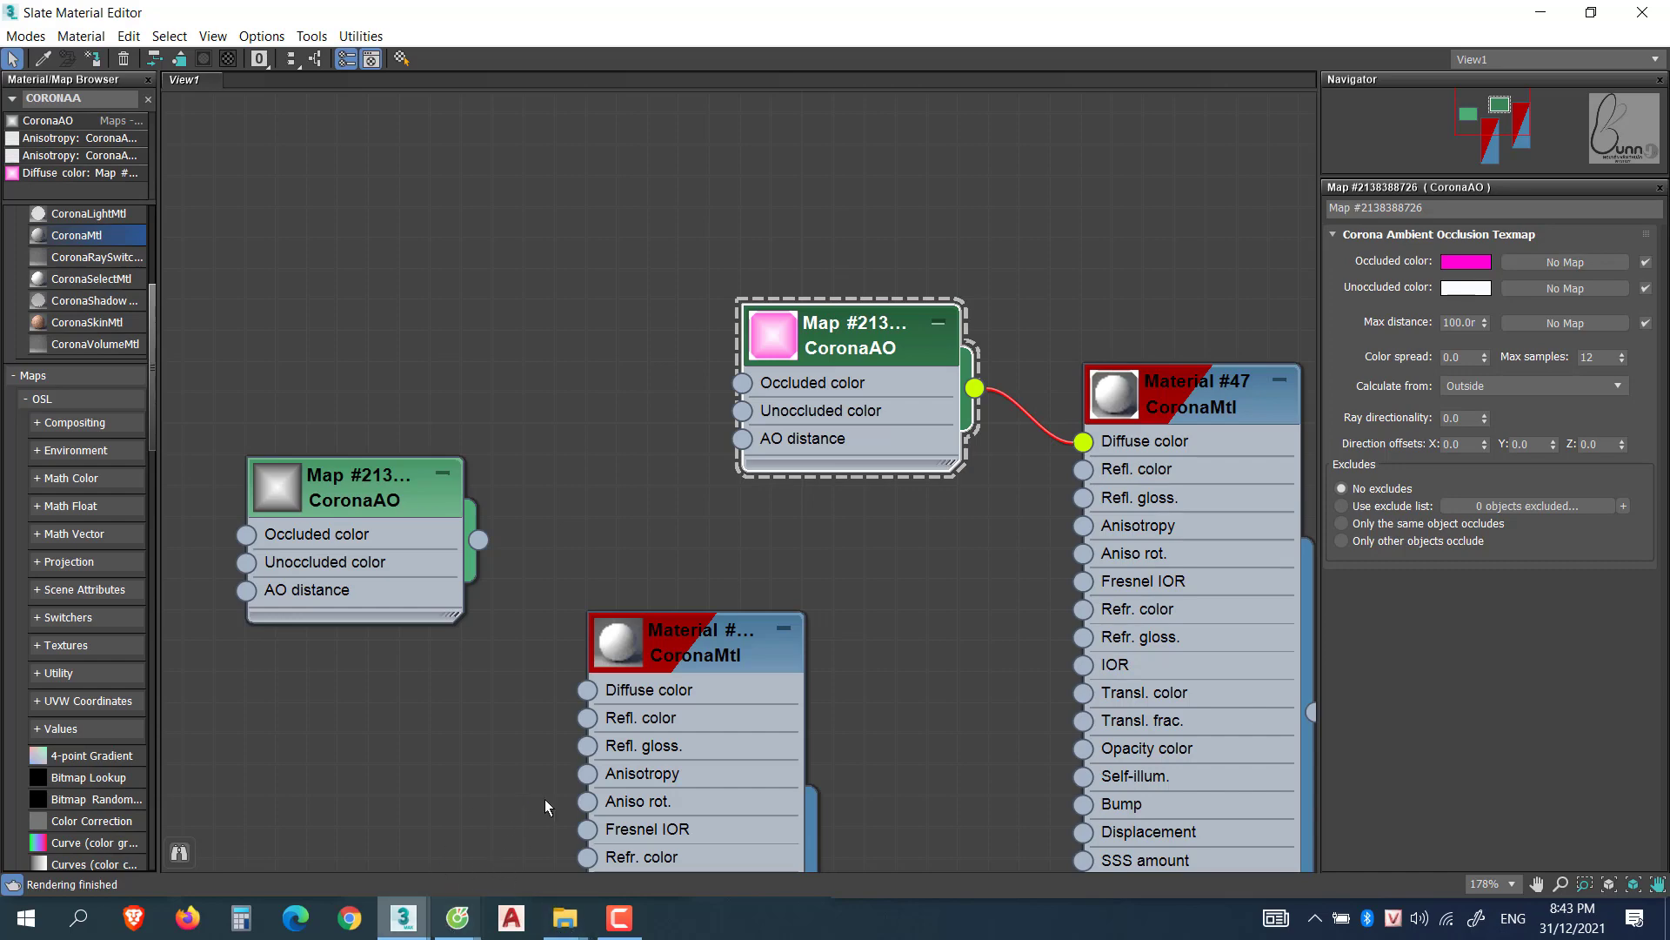
# Load two stored history renders as A and B and slide the split line across.
pyautogui.click(1540, 13)
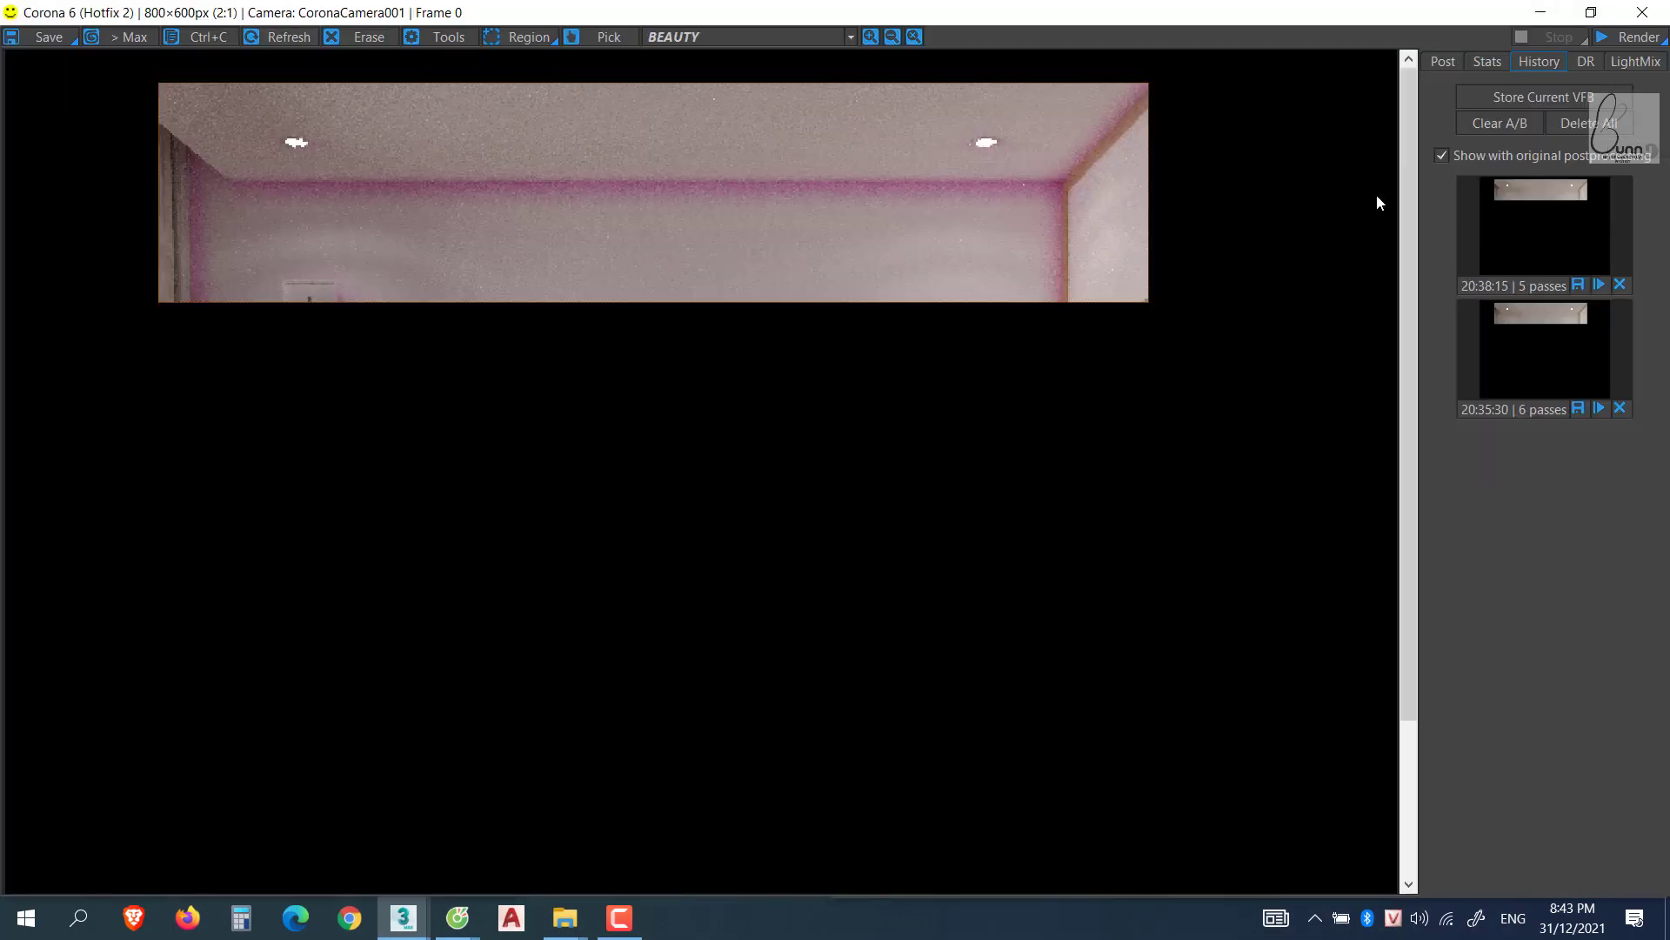
pyautogui.click(1518, 187)
pyautogui.click(1573, 338)
pyautogui.moveTo(702, 151); pyautogui.dragTo(324, 160)
# Zoom in on the ceiling corners along the split line to compare renders, then minimize the VFB.
pyautogui.scroll(2, 896, 158)
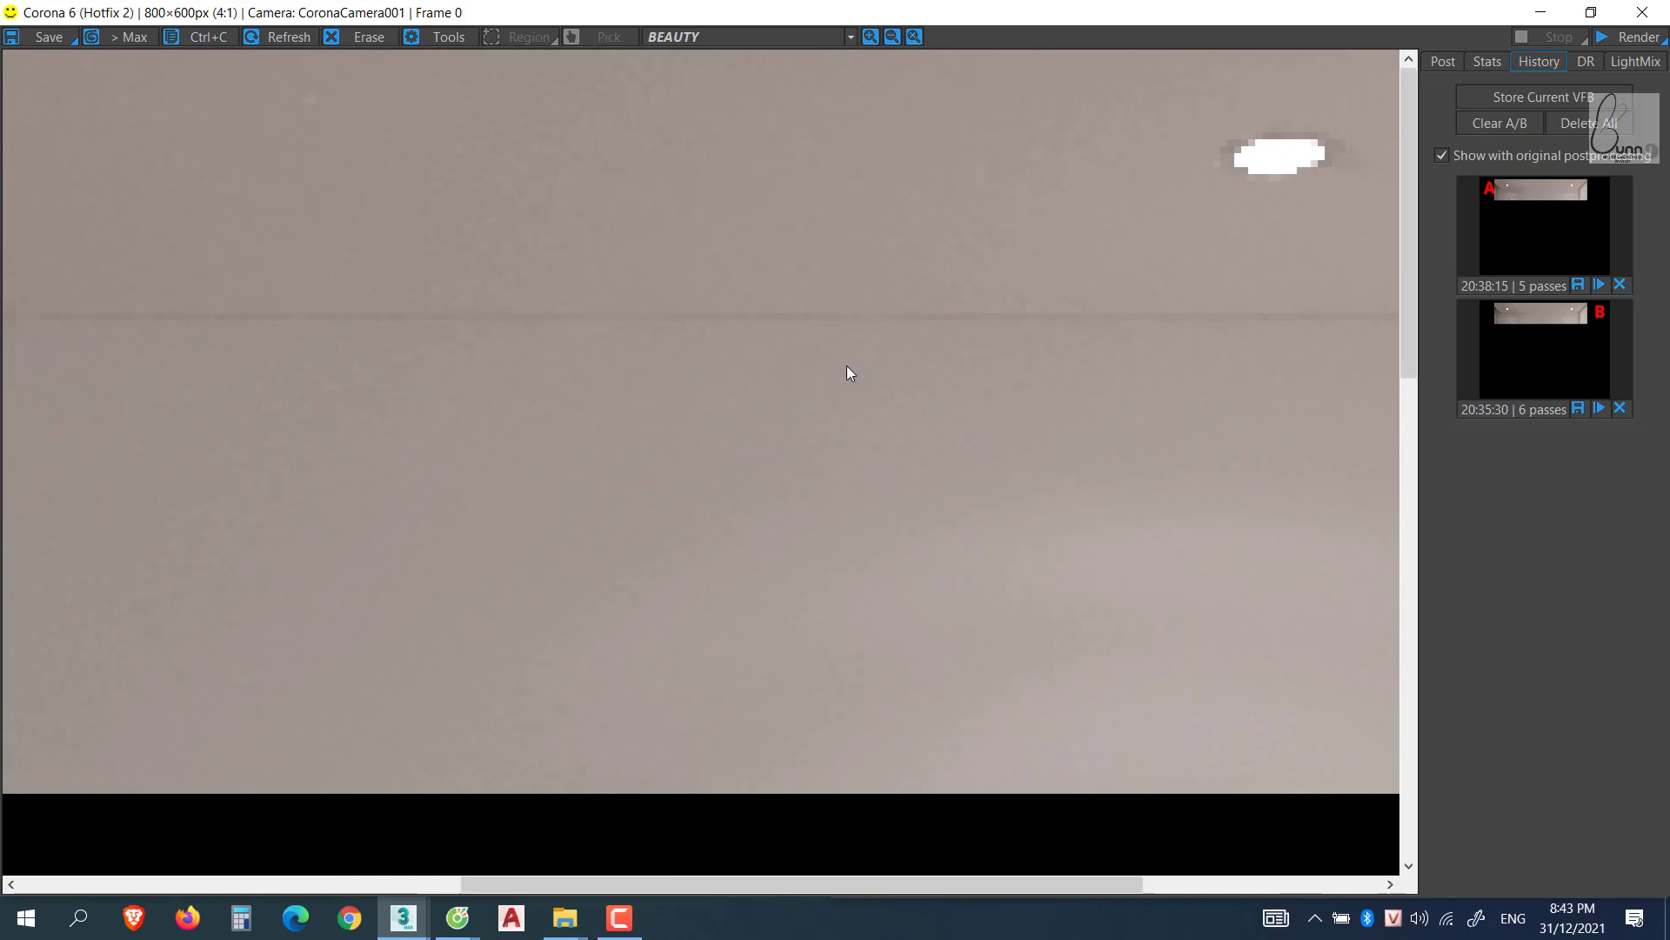
pyautogui.scroll(-2, 851, 367)
pyautogui.scroll(-1, 896, 354)
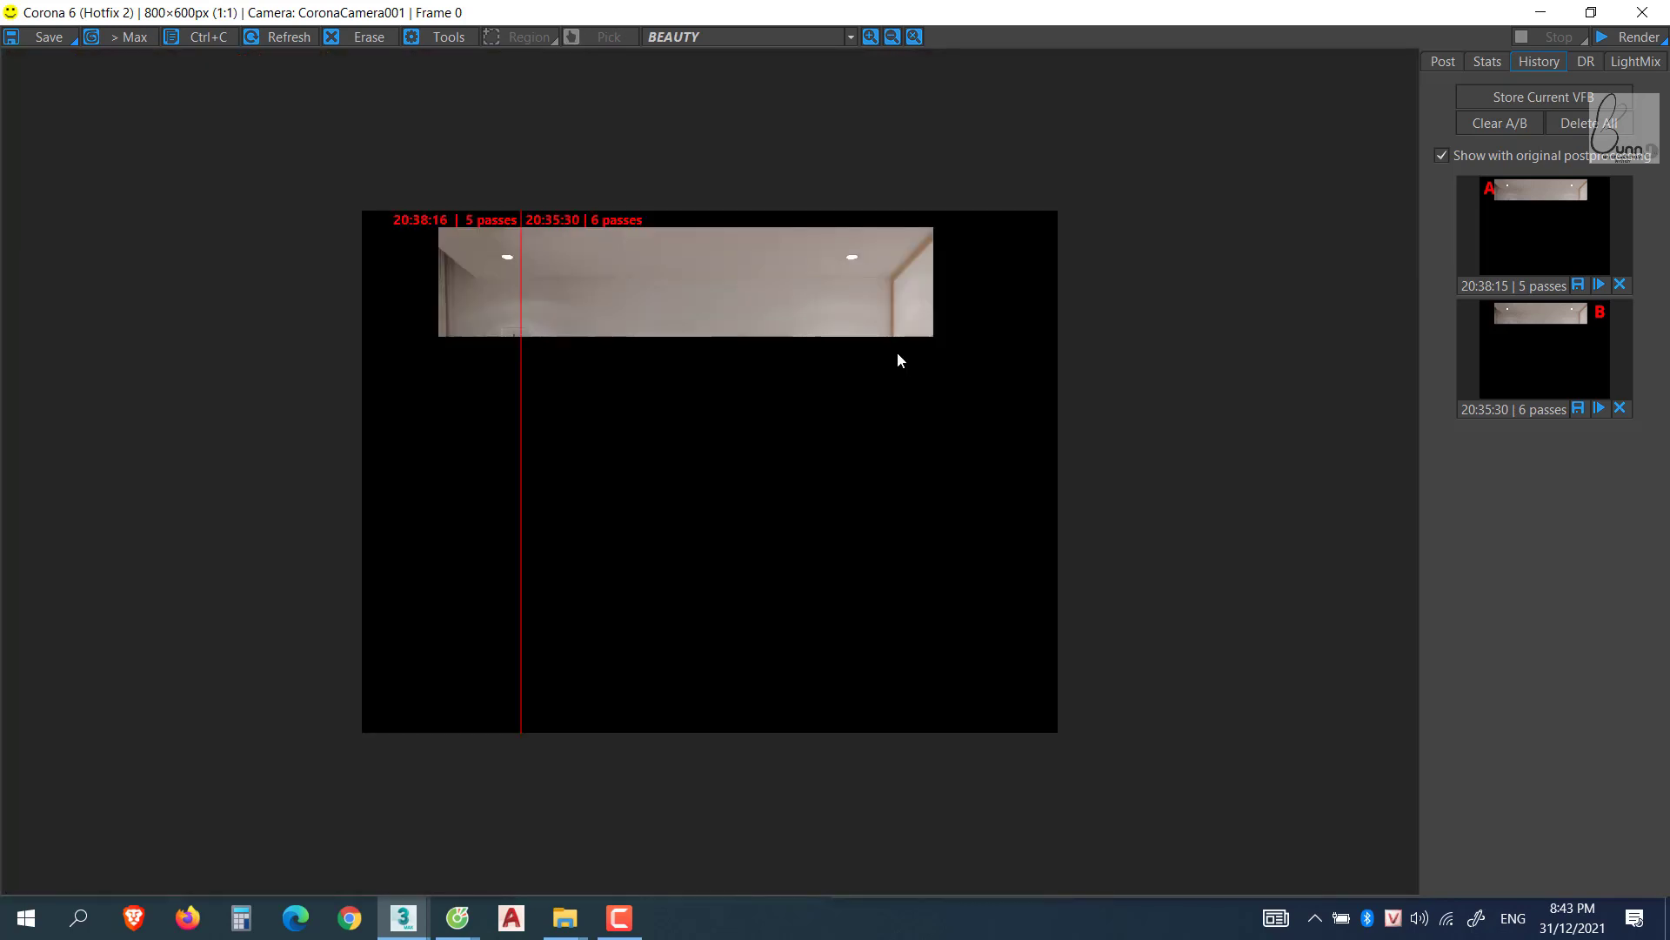
pyautogui.scroll(2, 783, 284)
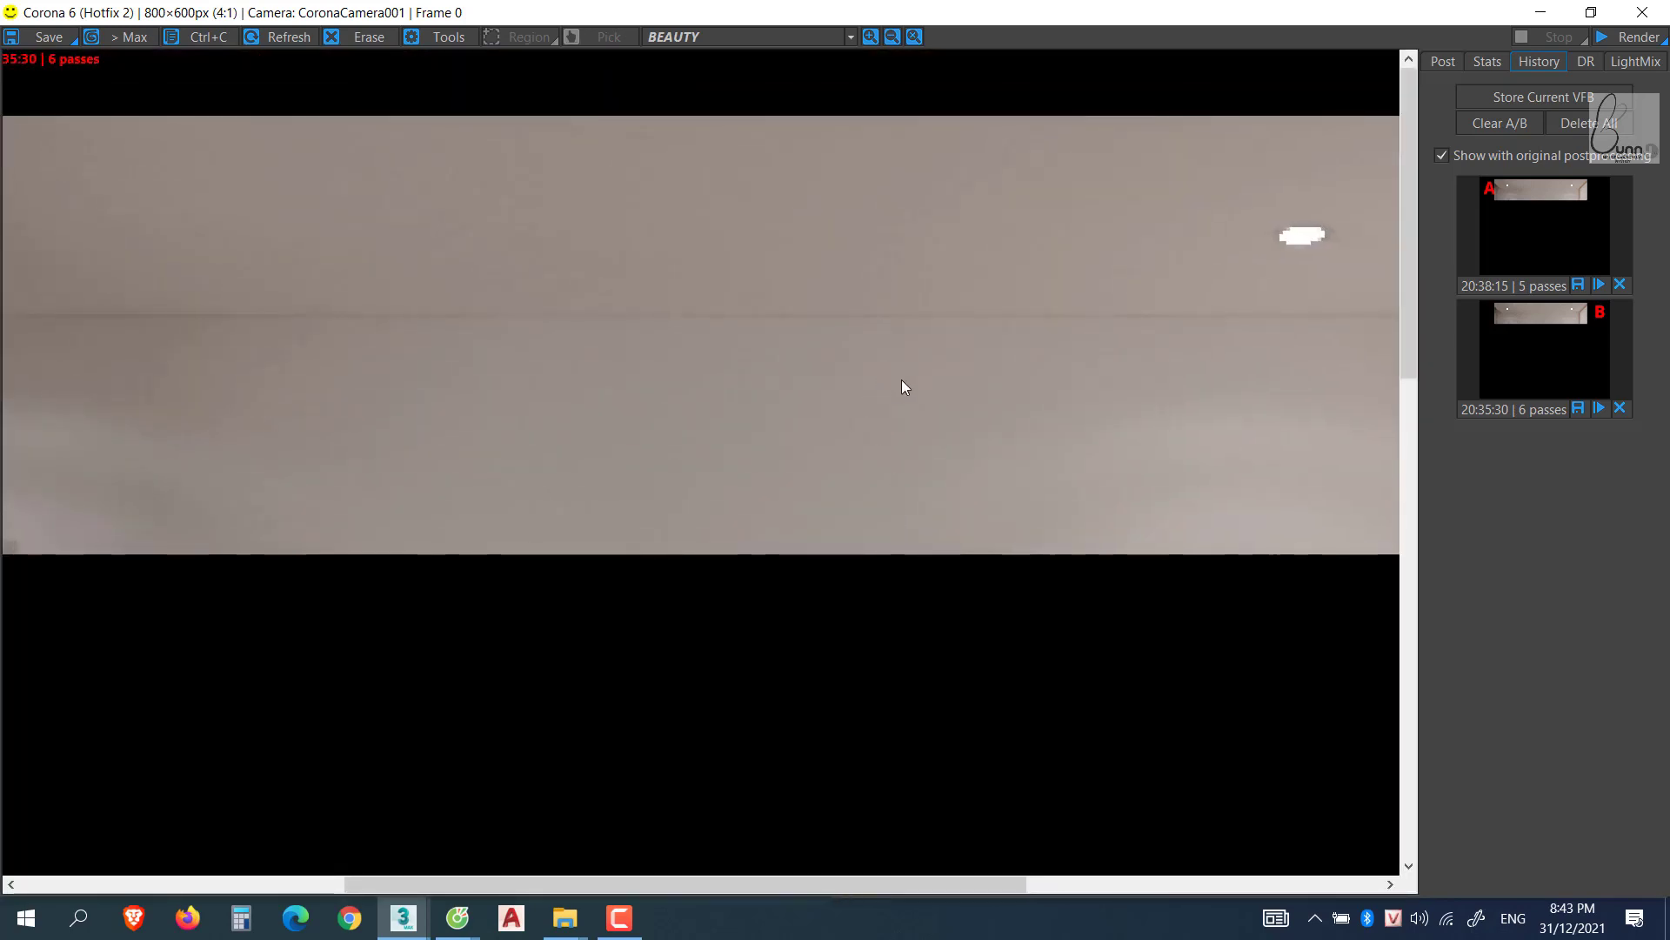
pyautogui.scroll(-1, 901, 386)
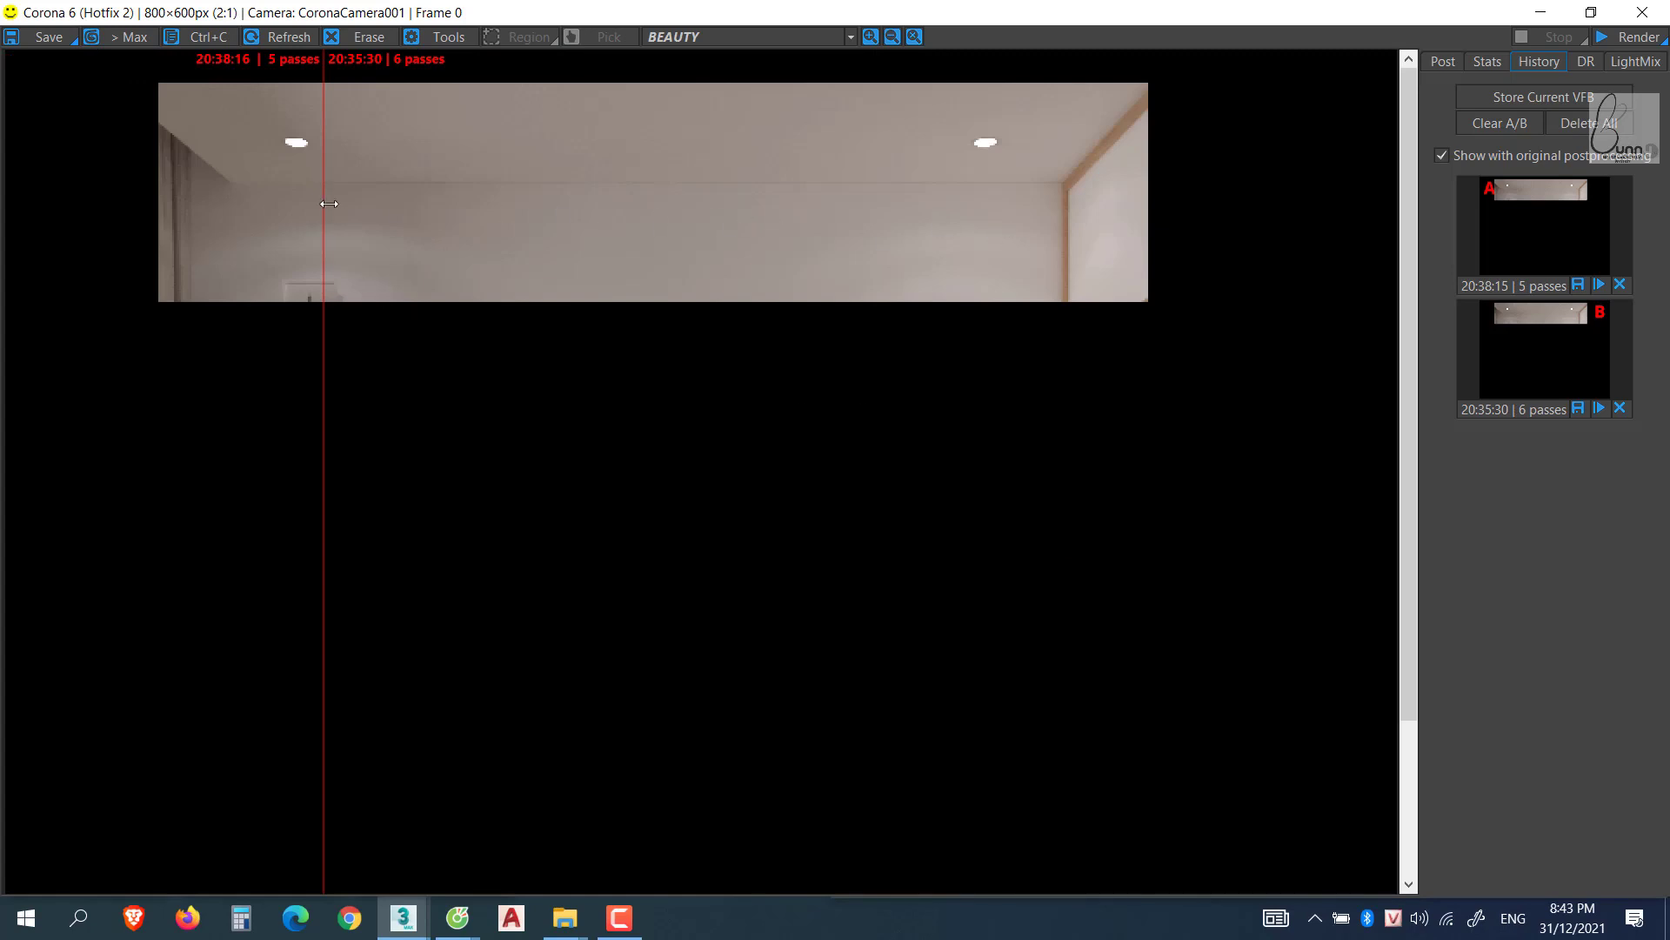
pyautogui.moveTo(322, 206)
pyautogui.mouseDown()
pyautogui.moveTo(481, 213)
pyautogui.moveTo(340, 209)
pyautogui.mouseUp()
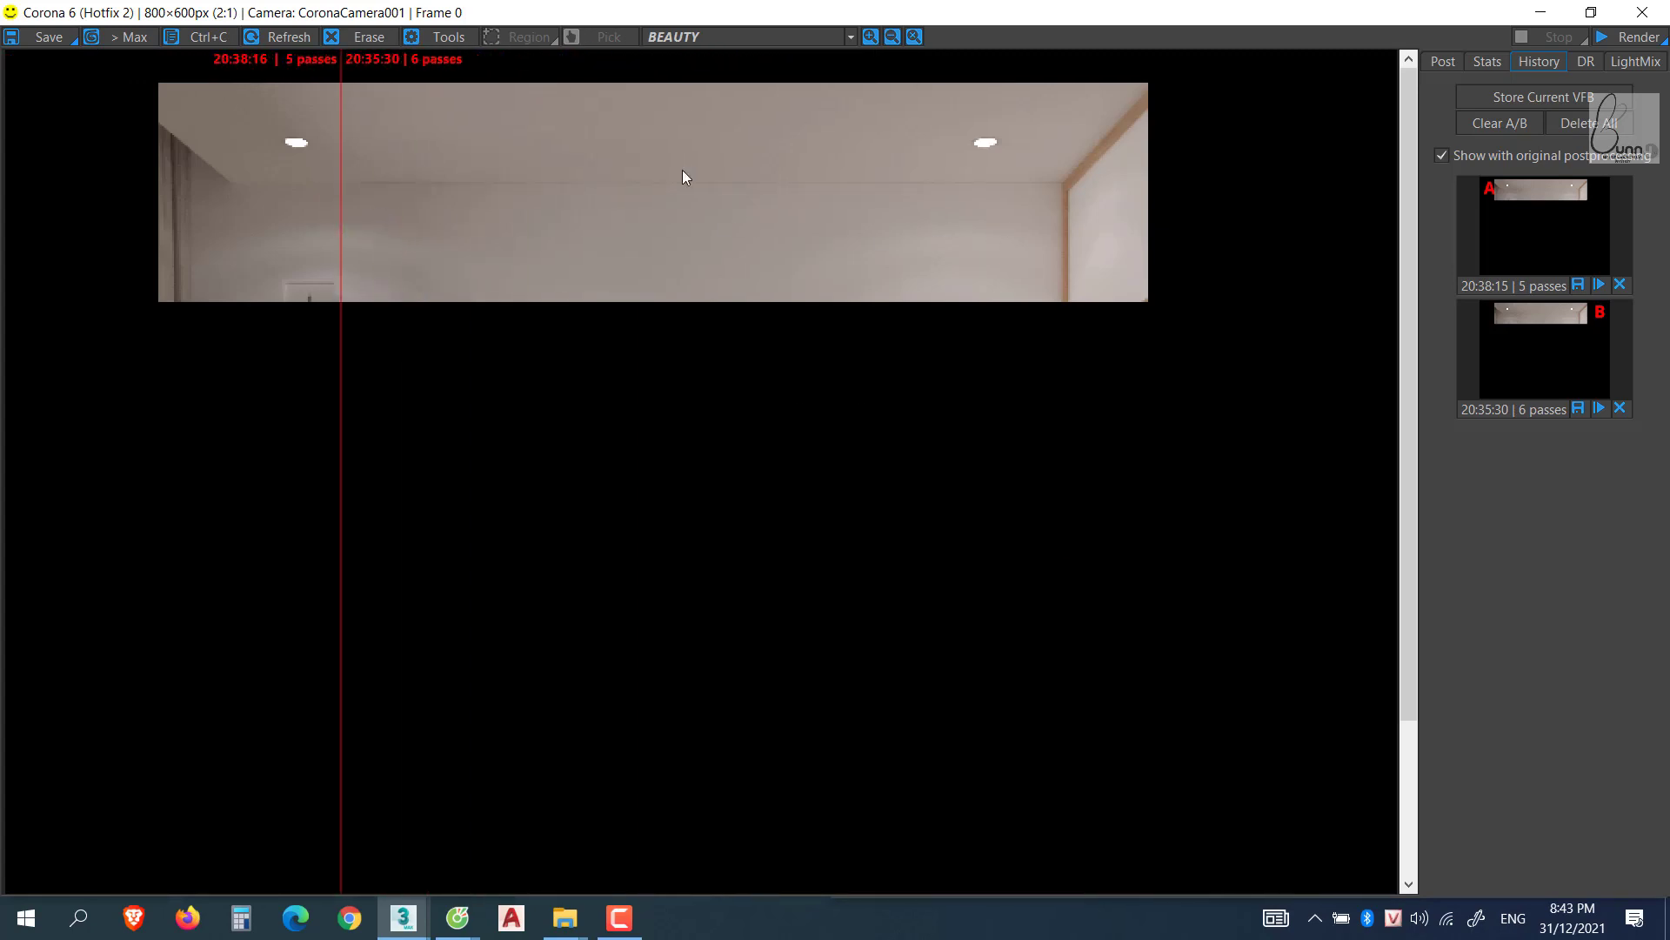
pyautogui.scroll(1, 921, 171)
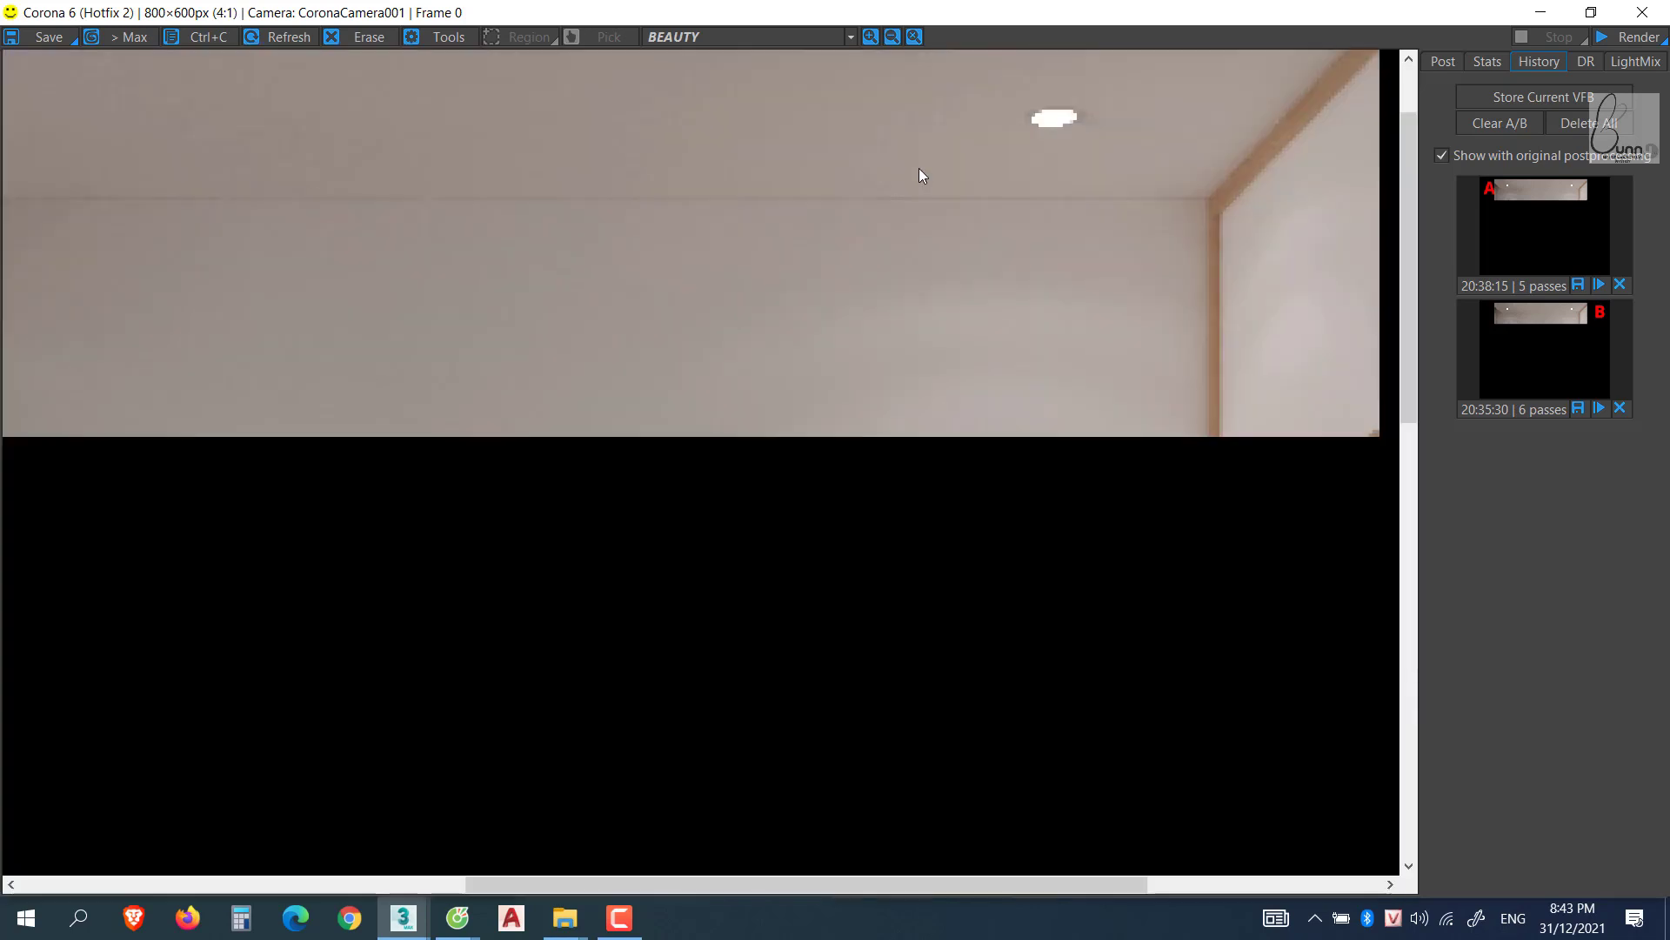
pyautogui.moveTo(920, 171); pyautogui.dragTo(937, 308)
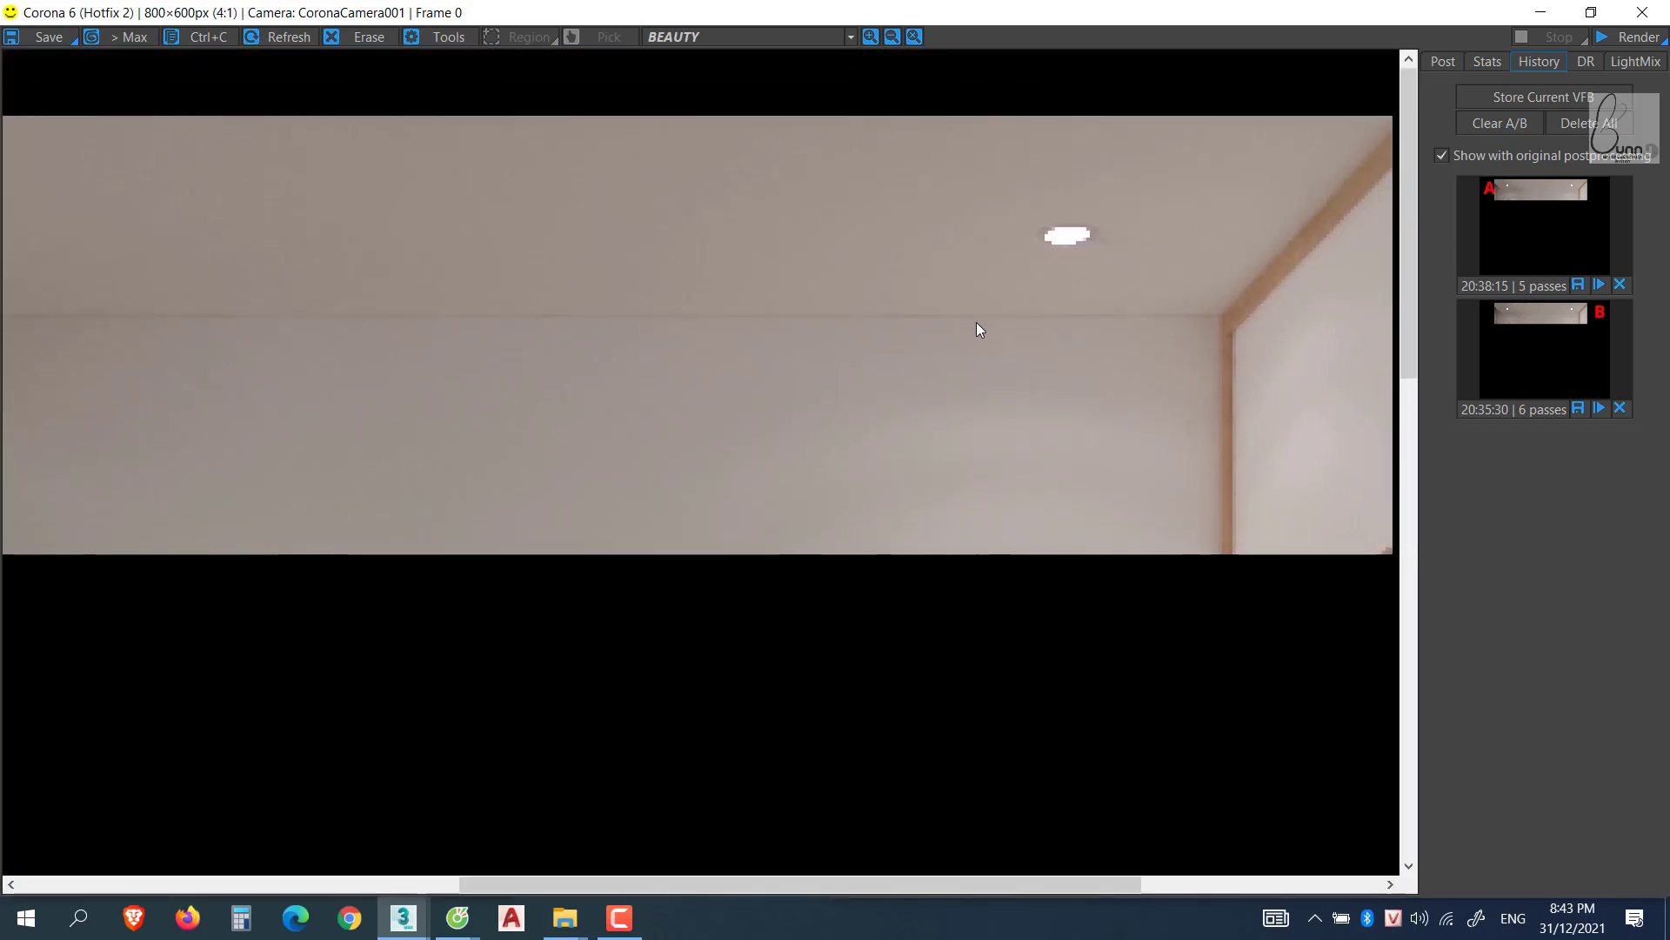
pyautogui.scroll(-1, 715, 216)
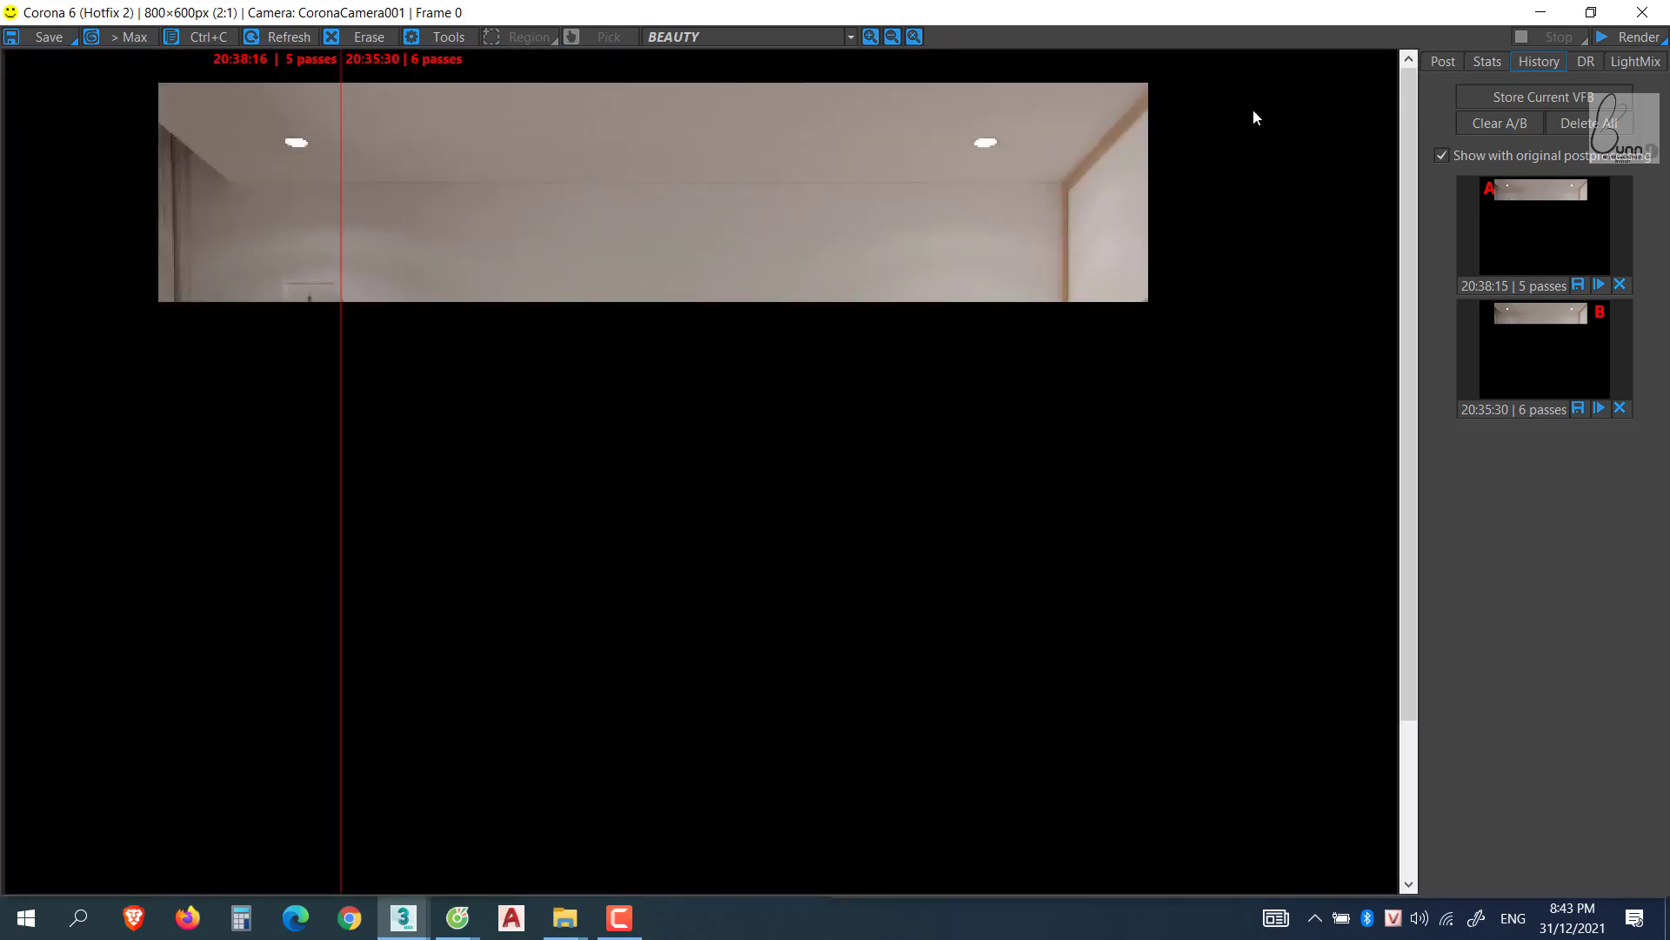
pyautogui.click(1548, 18)
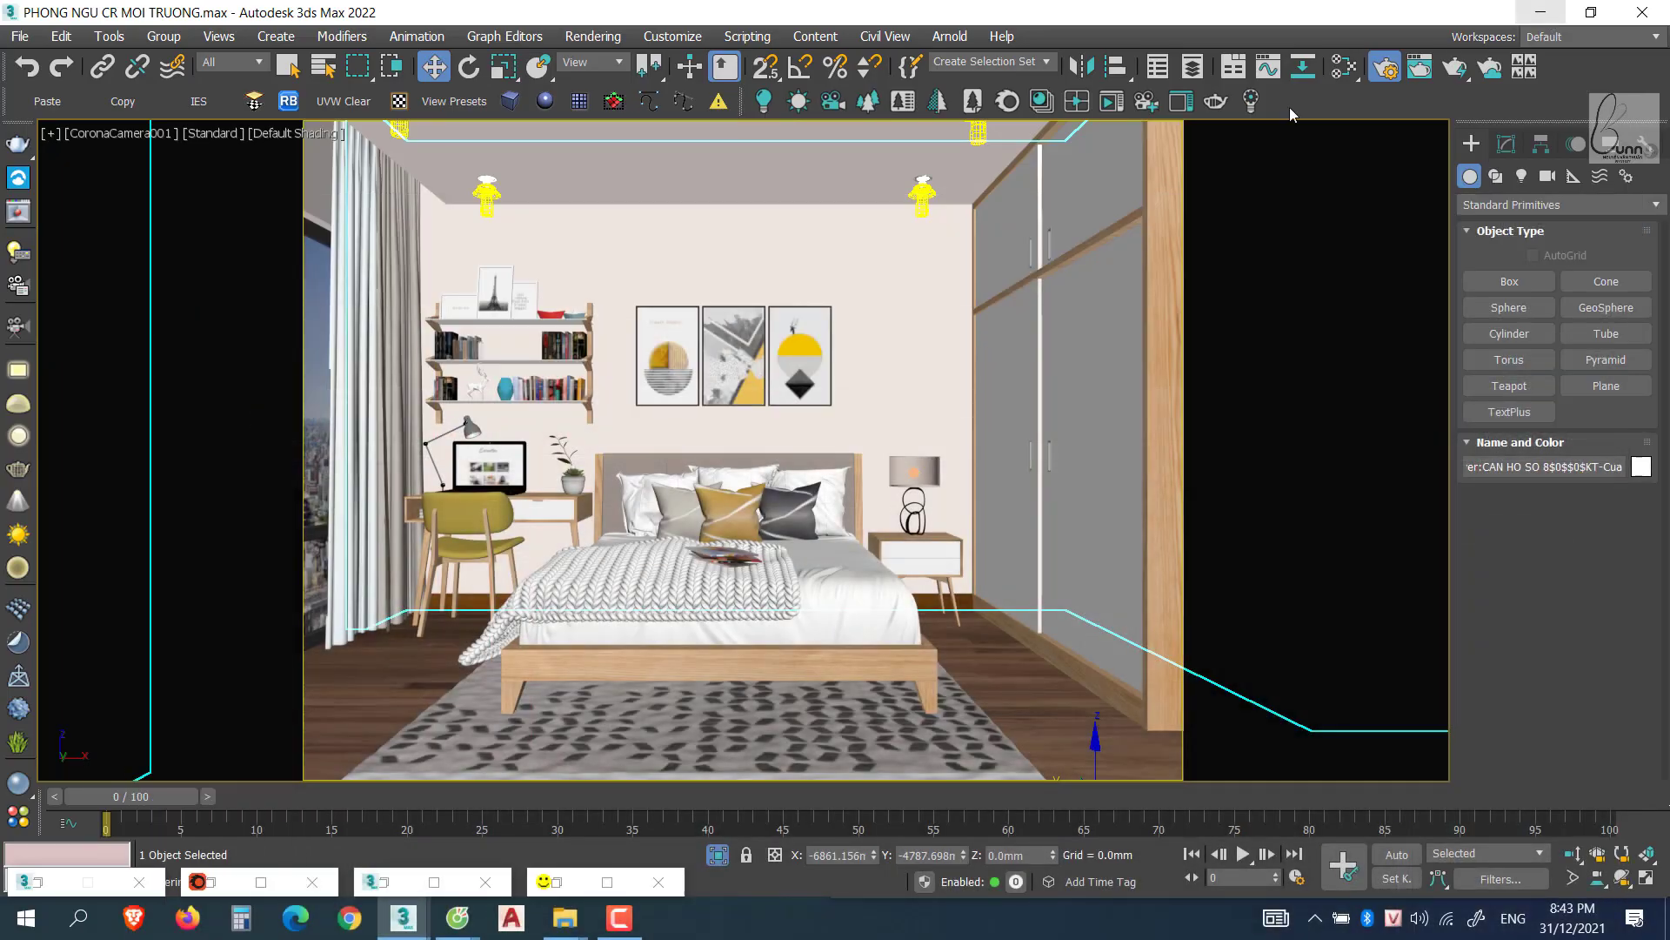
# Restore the VFB with the A/B split slid far right, then bring back the material editor.
pyautogui.click(570, 881)
pyautogui.moveTo(336, 241); pyautogui.dragTo(1179, 208)
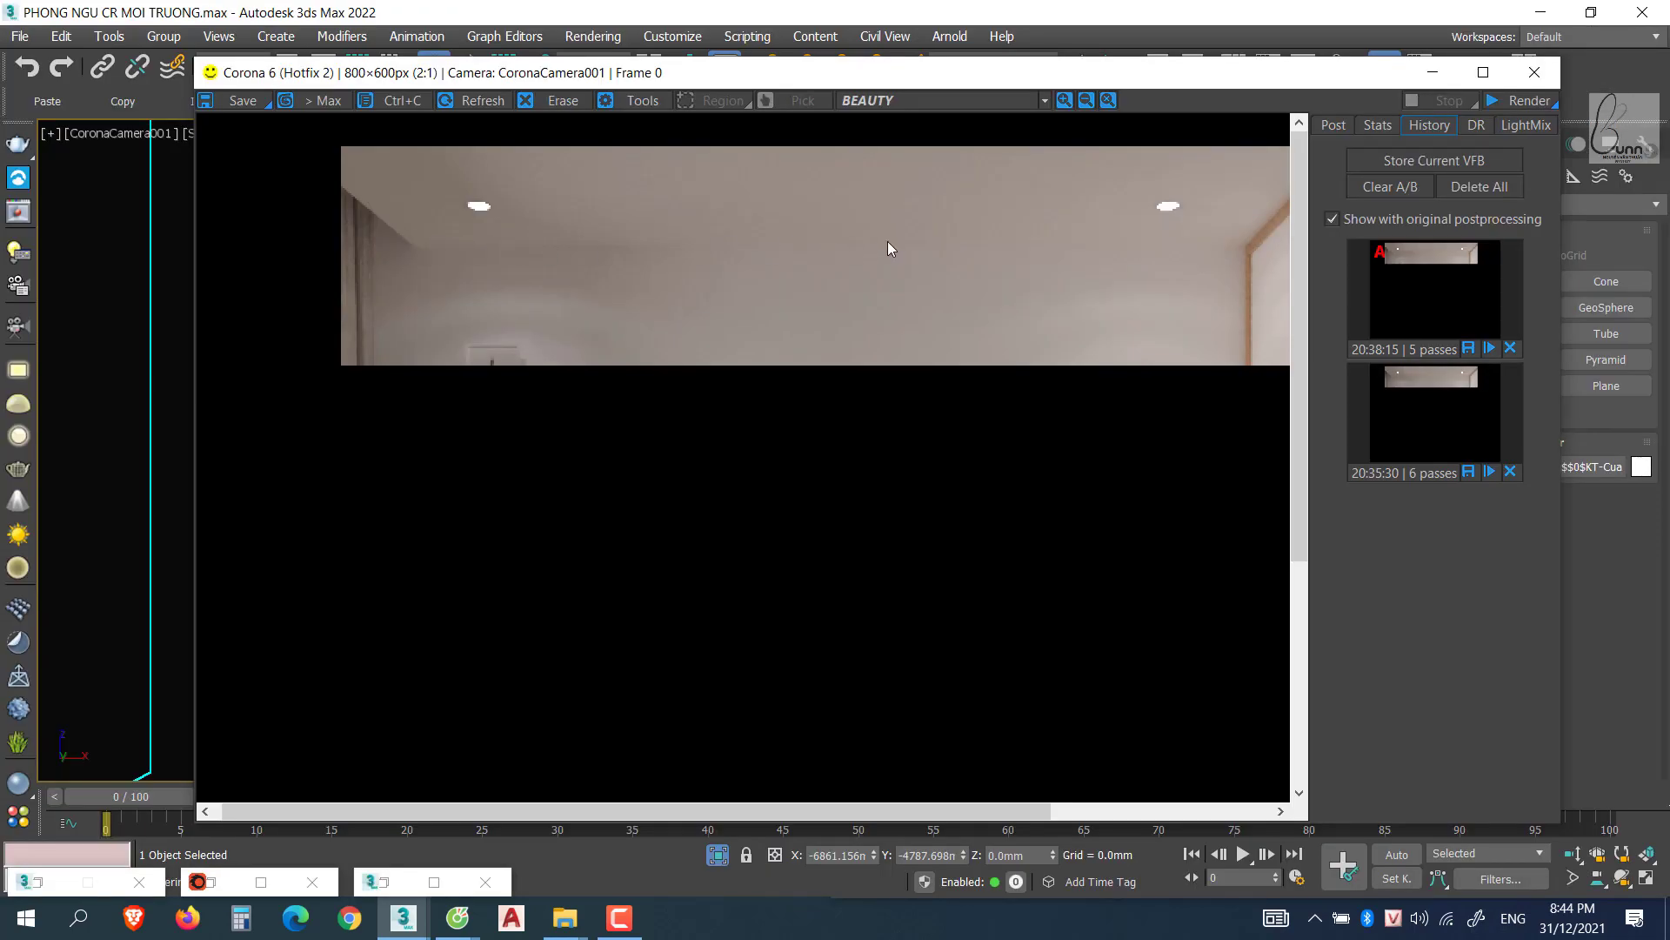
pyautogui.moveTo(705, 72); pyautogui.dragTo(786, 96)
pyautogui.click(379, 880)
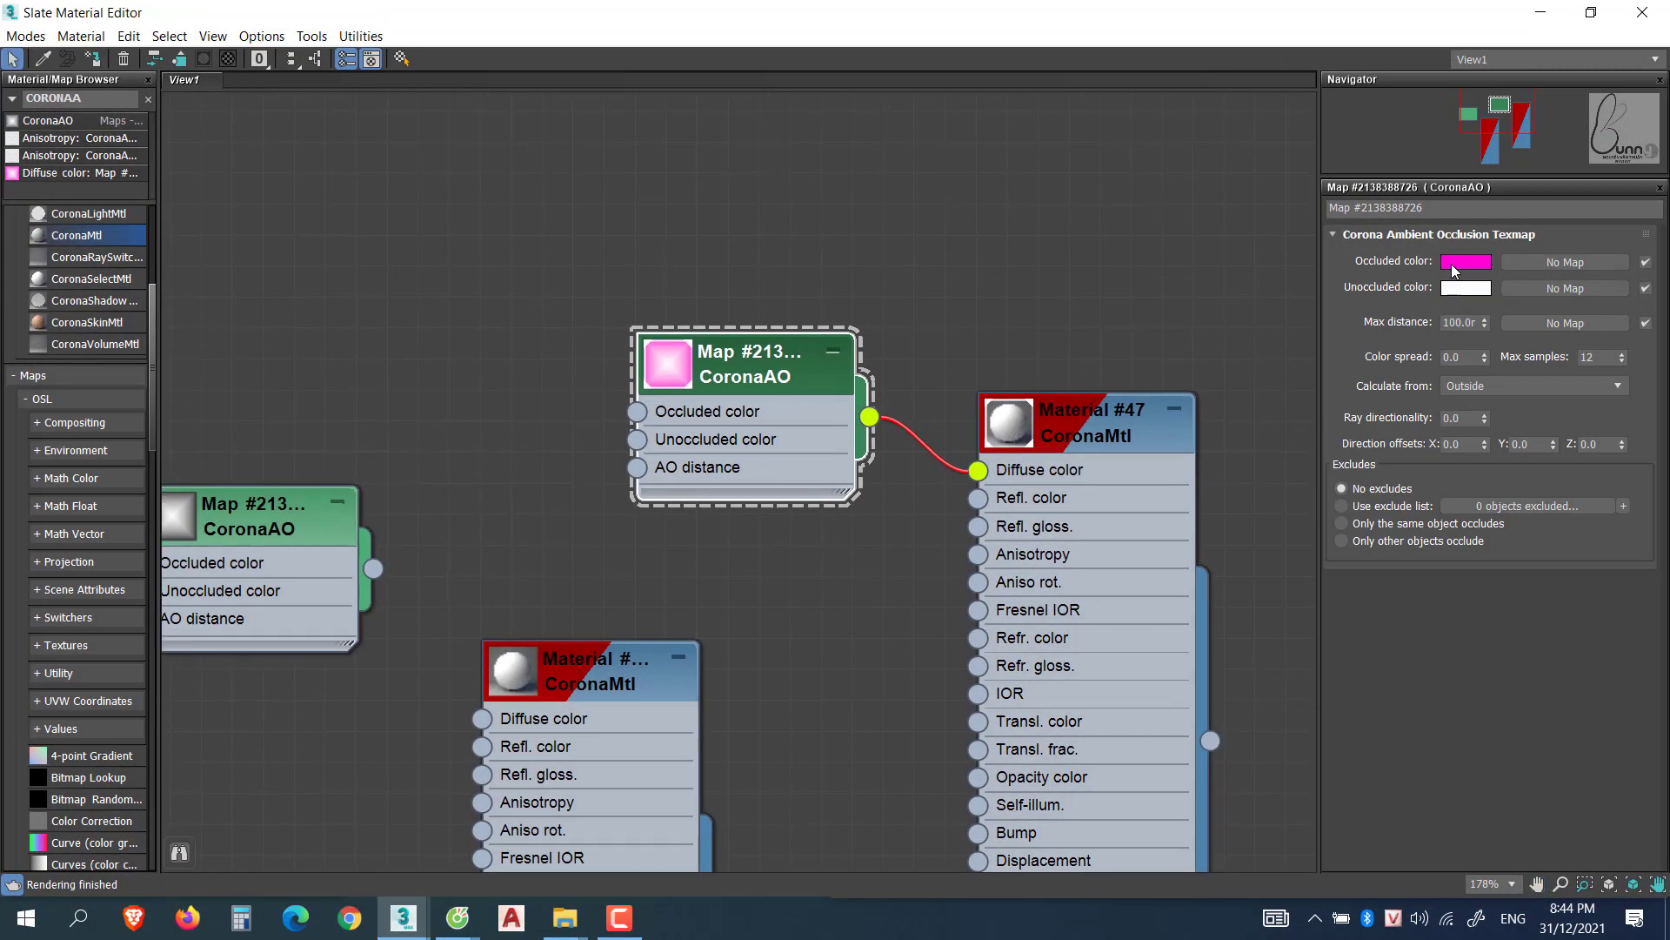
# Set the CoronaAO occluded colour to a dark brown sampled from the render.
pyautogui.click(1454, 263)
pyautogui.moveTo(952, 13); pyautogui.dragTo(1362, 160)
pyautogui.moveTo(487, 81); pyautogui.dragTo(988, 255)
pyautogui.click(882, 488)
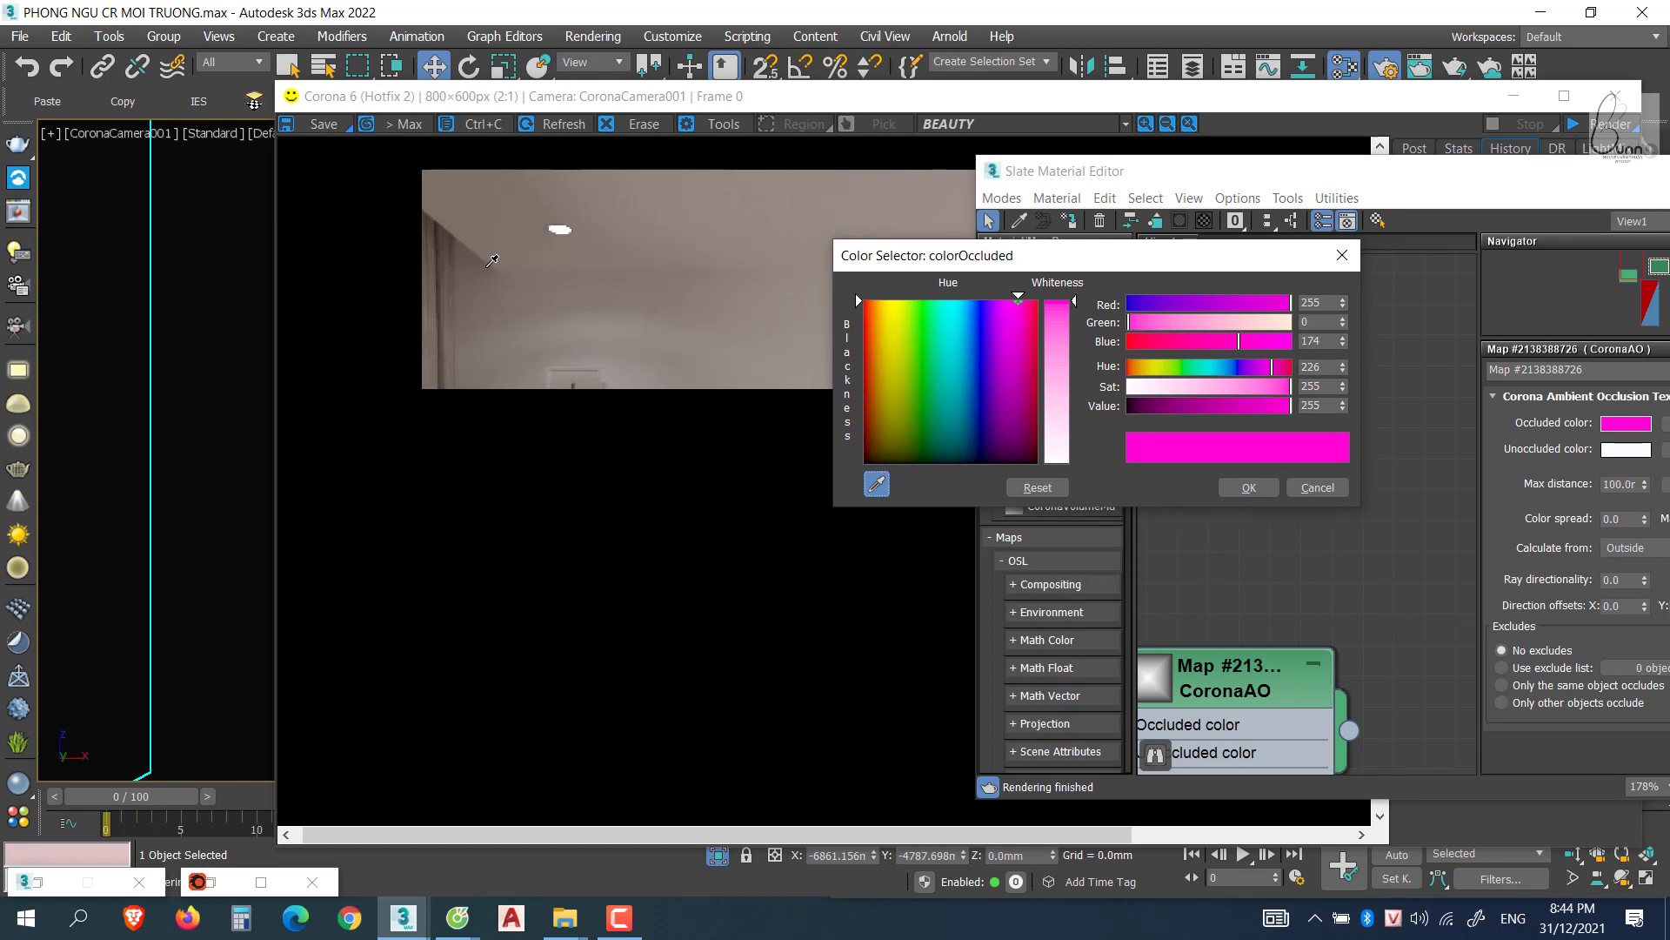
pyautogui.click(492, 261)
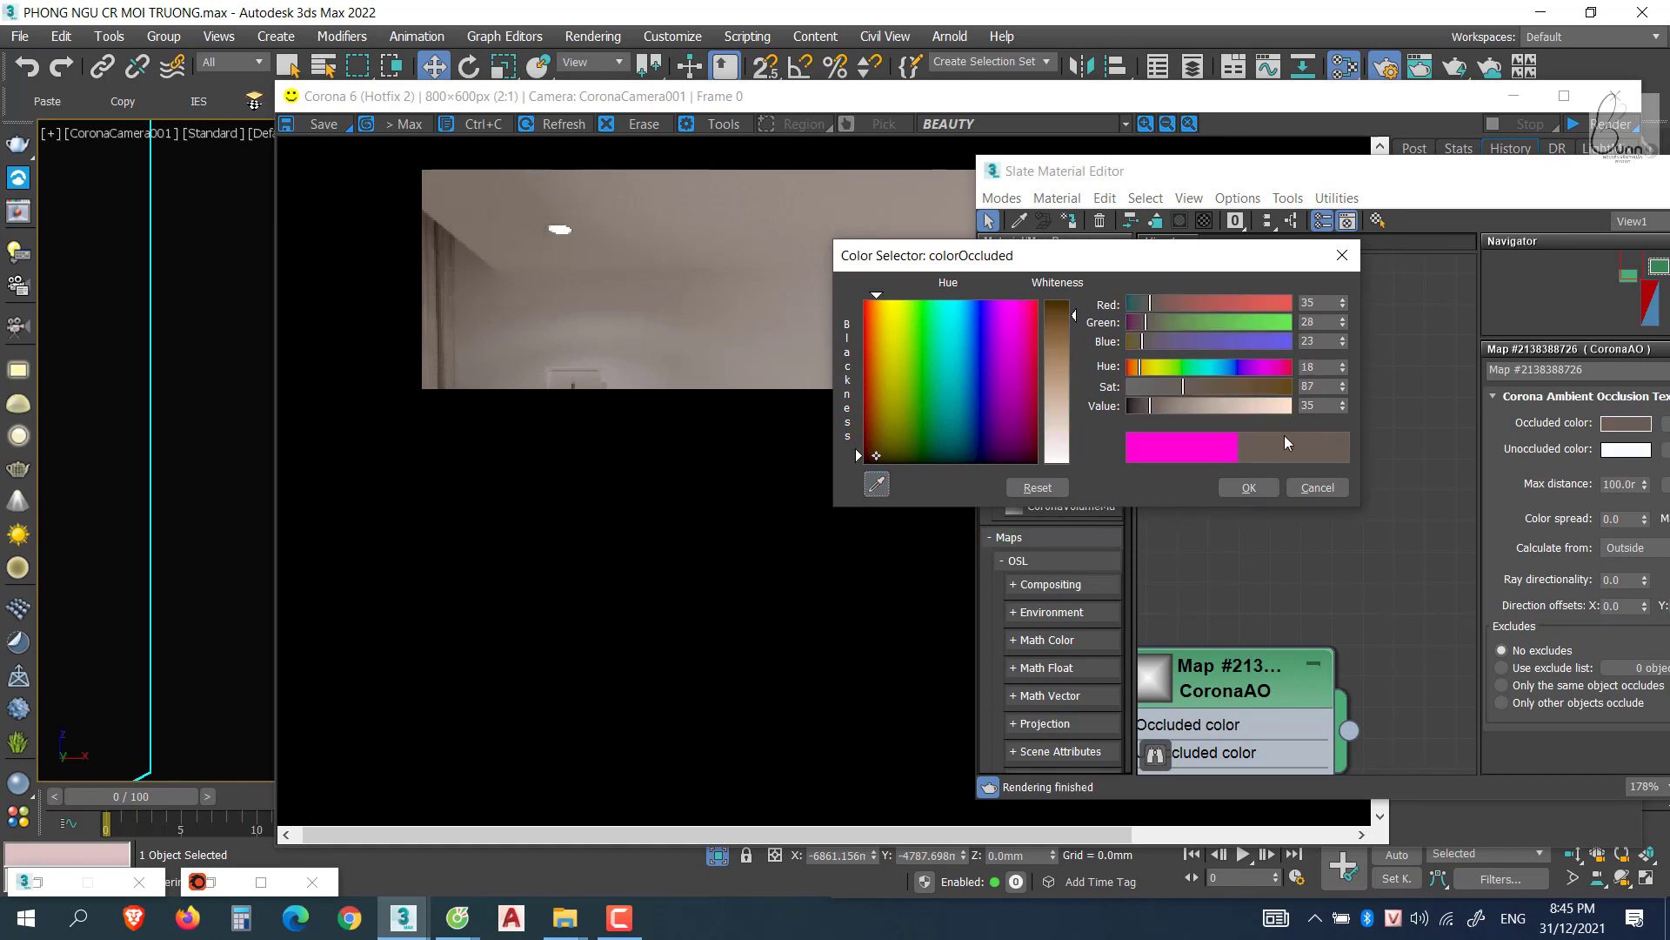
pyautogui.click(1249, 488)
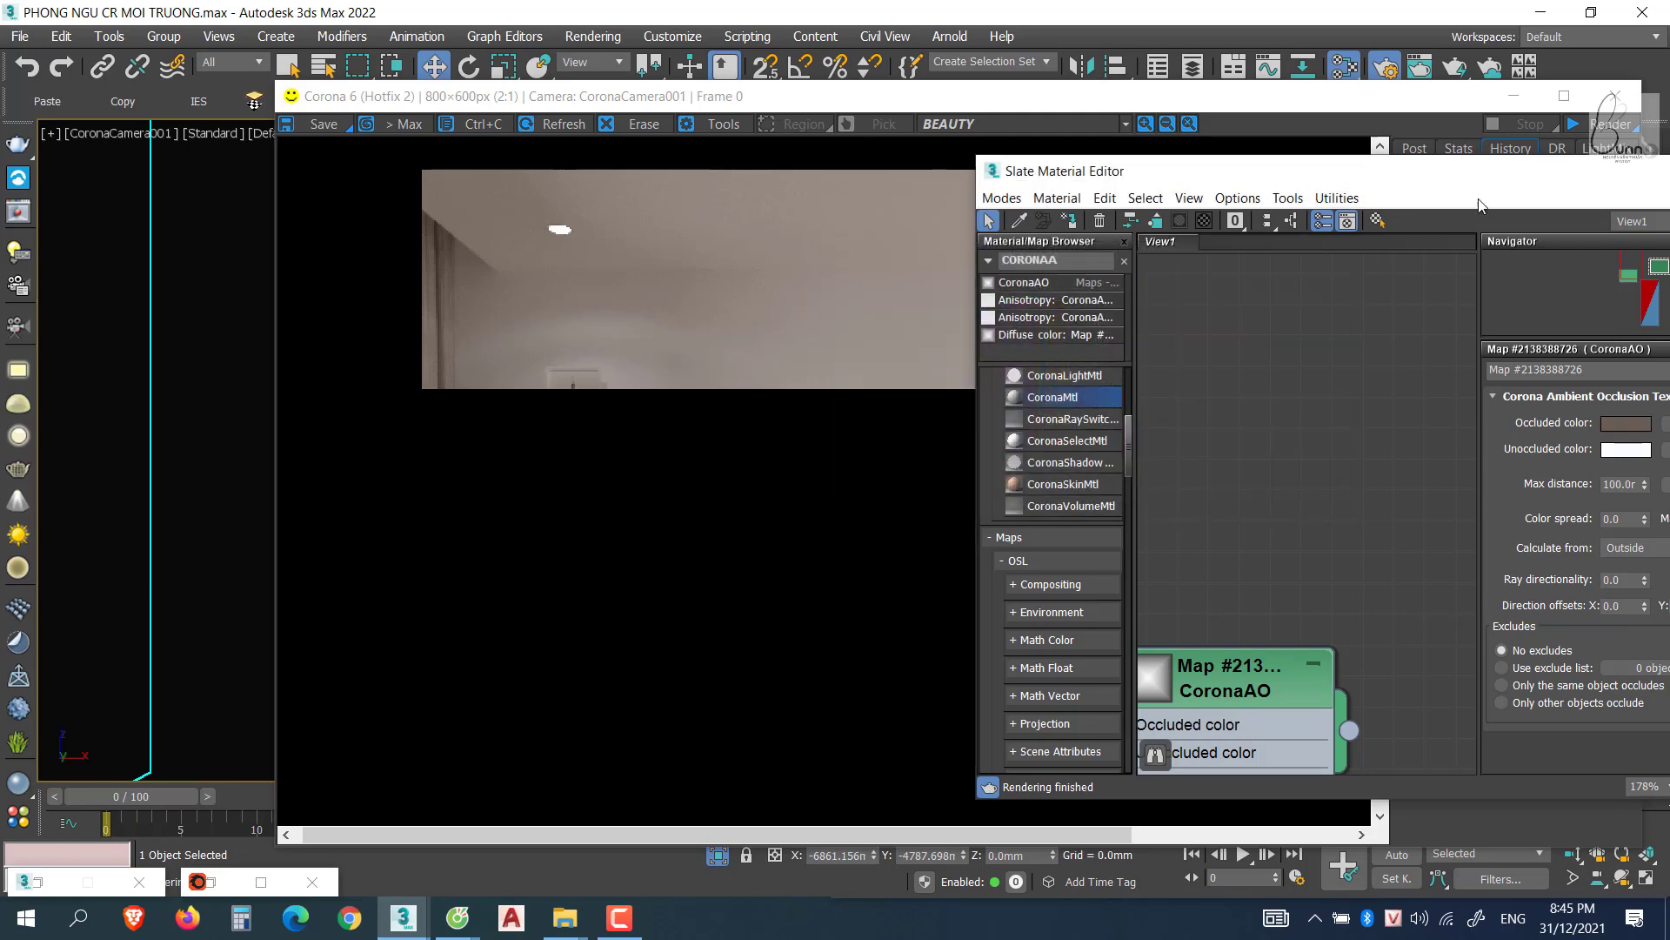
# Lighten the occluded brown to 64, 58, 54 via Whiteness and confirm it.
pyautogui.moveTo(1470, 188); pyautogui.dragTo(789, 202)
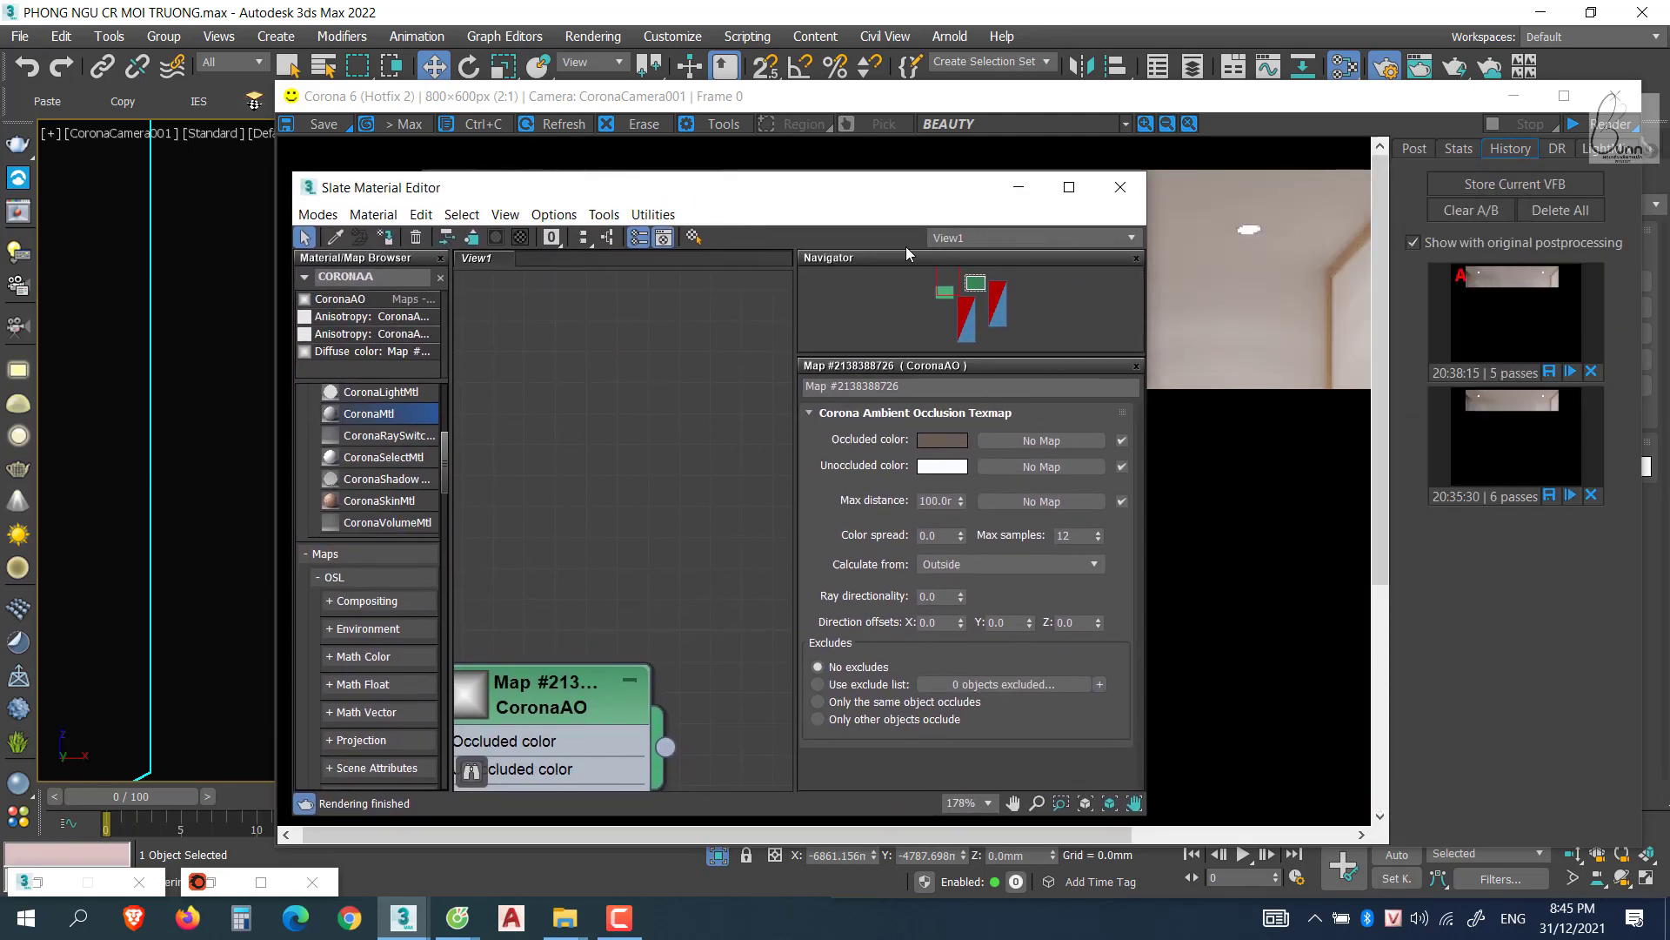
pyautogui.moveTo(913, 200); pyautogui.dragTo(1070, 214)
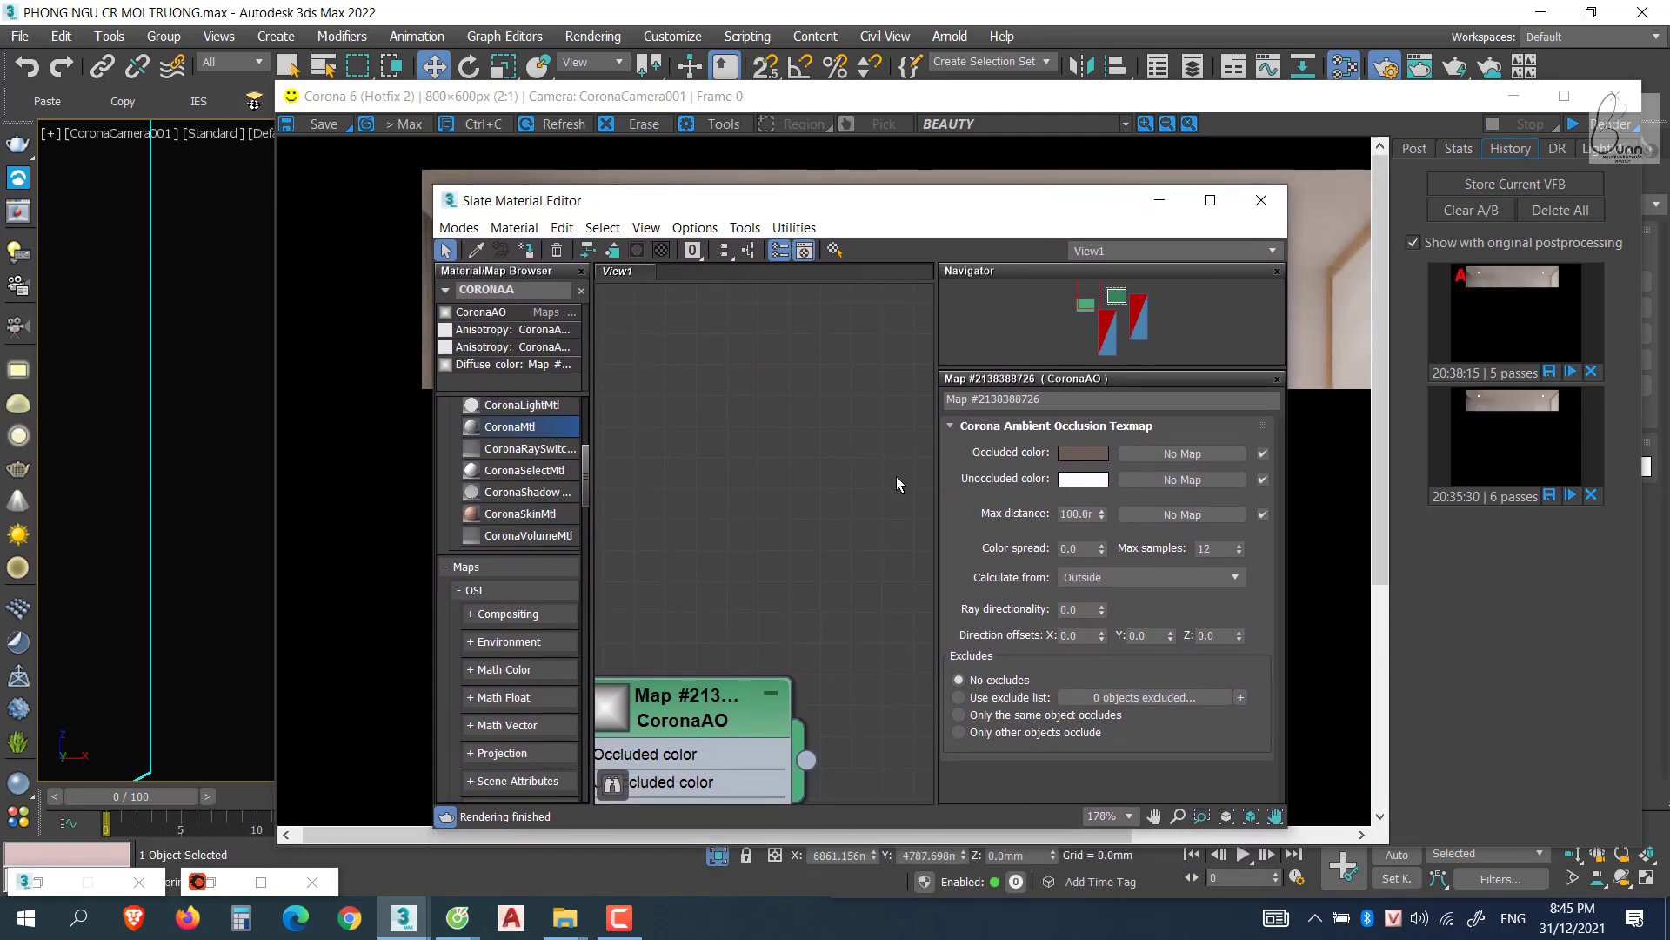
pyautogui.click(1084, 452)
pyautogui.moveTo(1073, 328); pyautogui.dragTo(1074, 336)
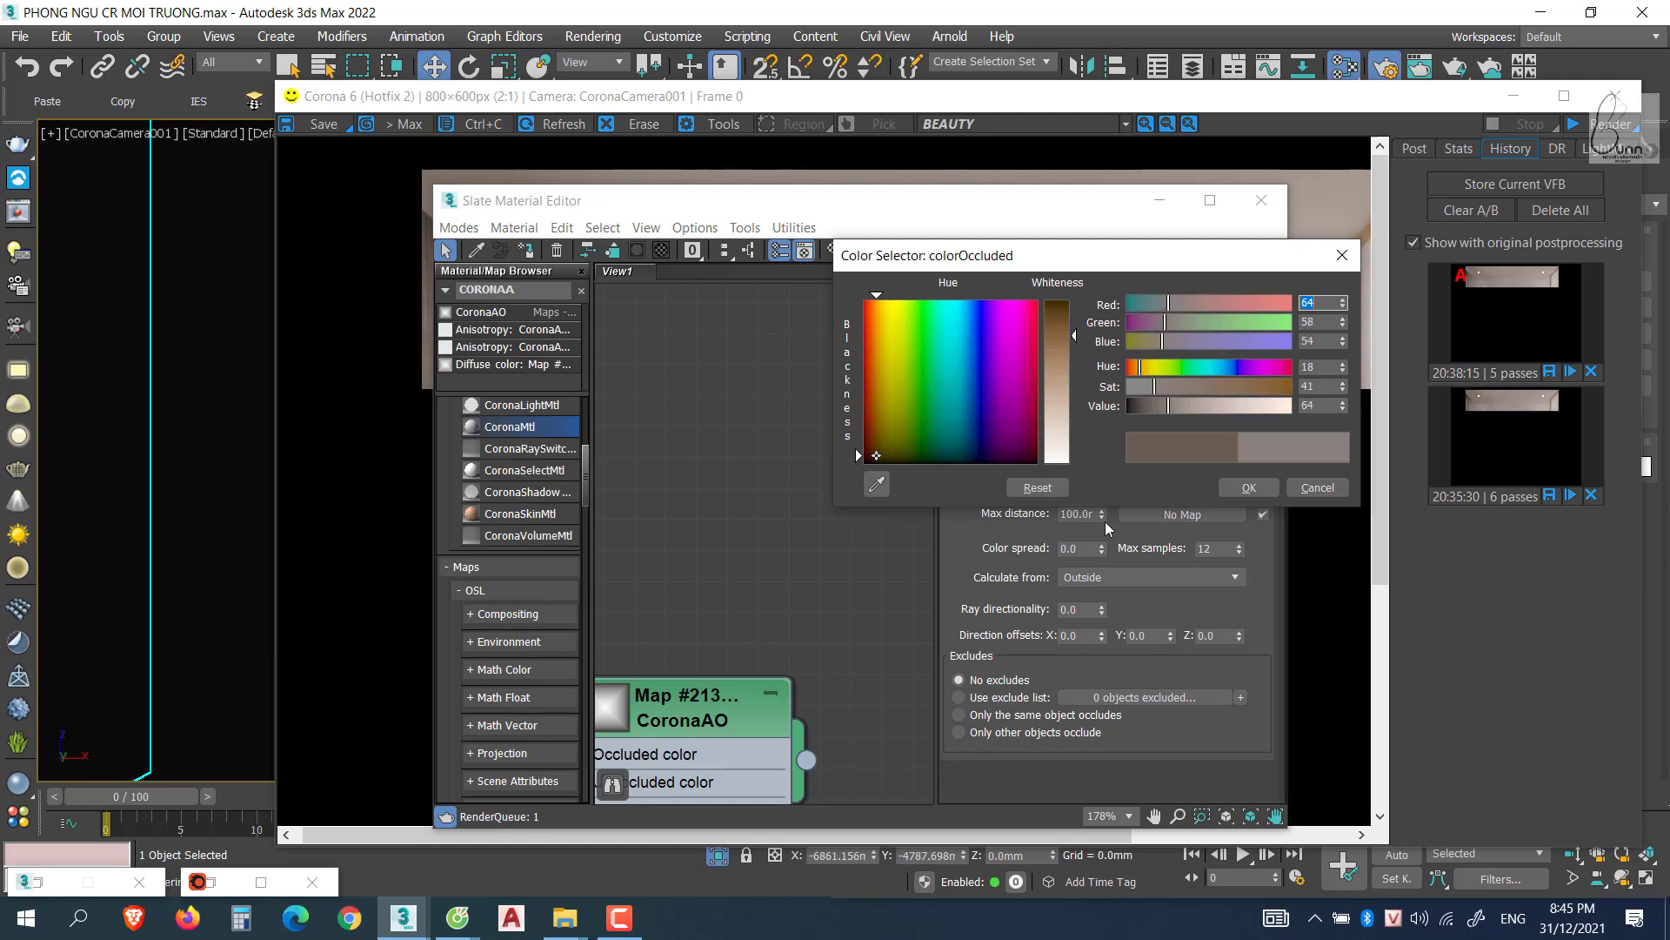
pyautogui.click(1251, 488)
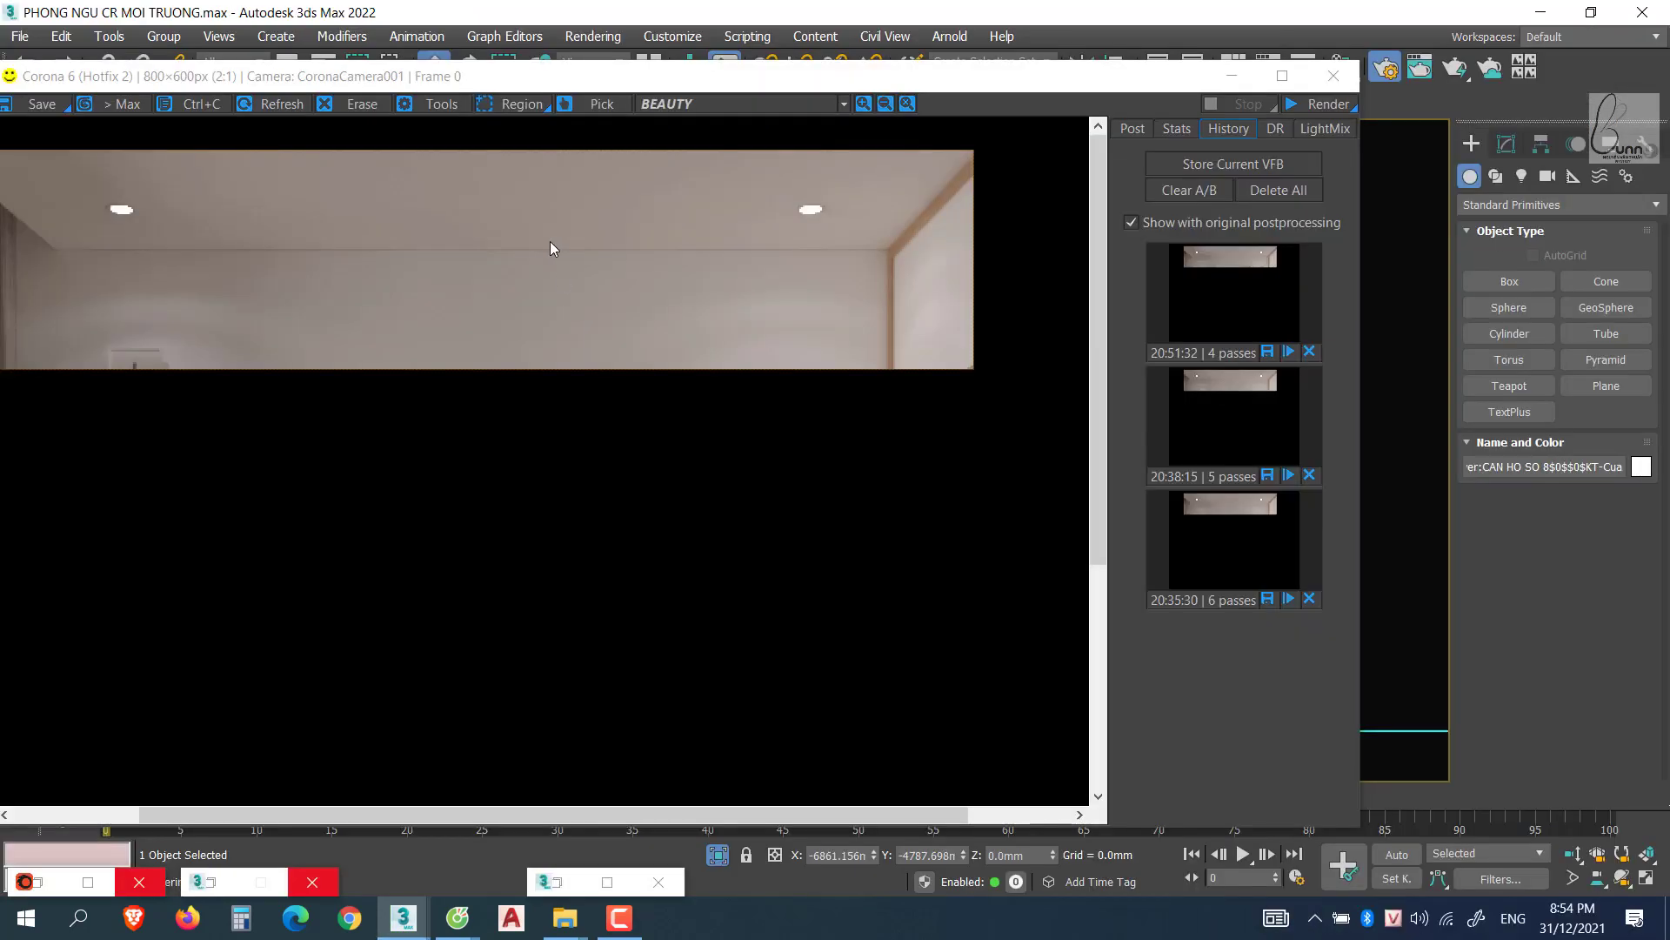
pyautogui.scroll(3, 703, 397)
pyautogui.scroll(-3, 689, 391)
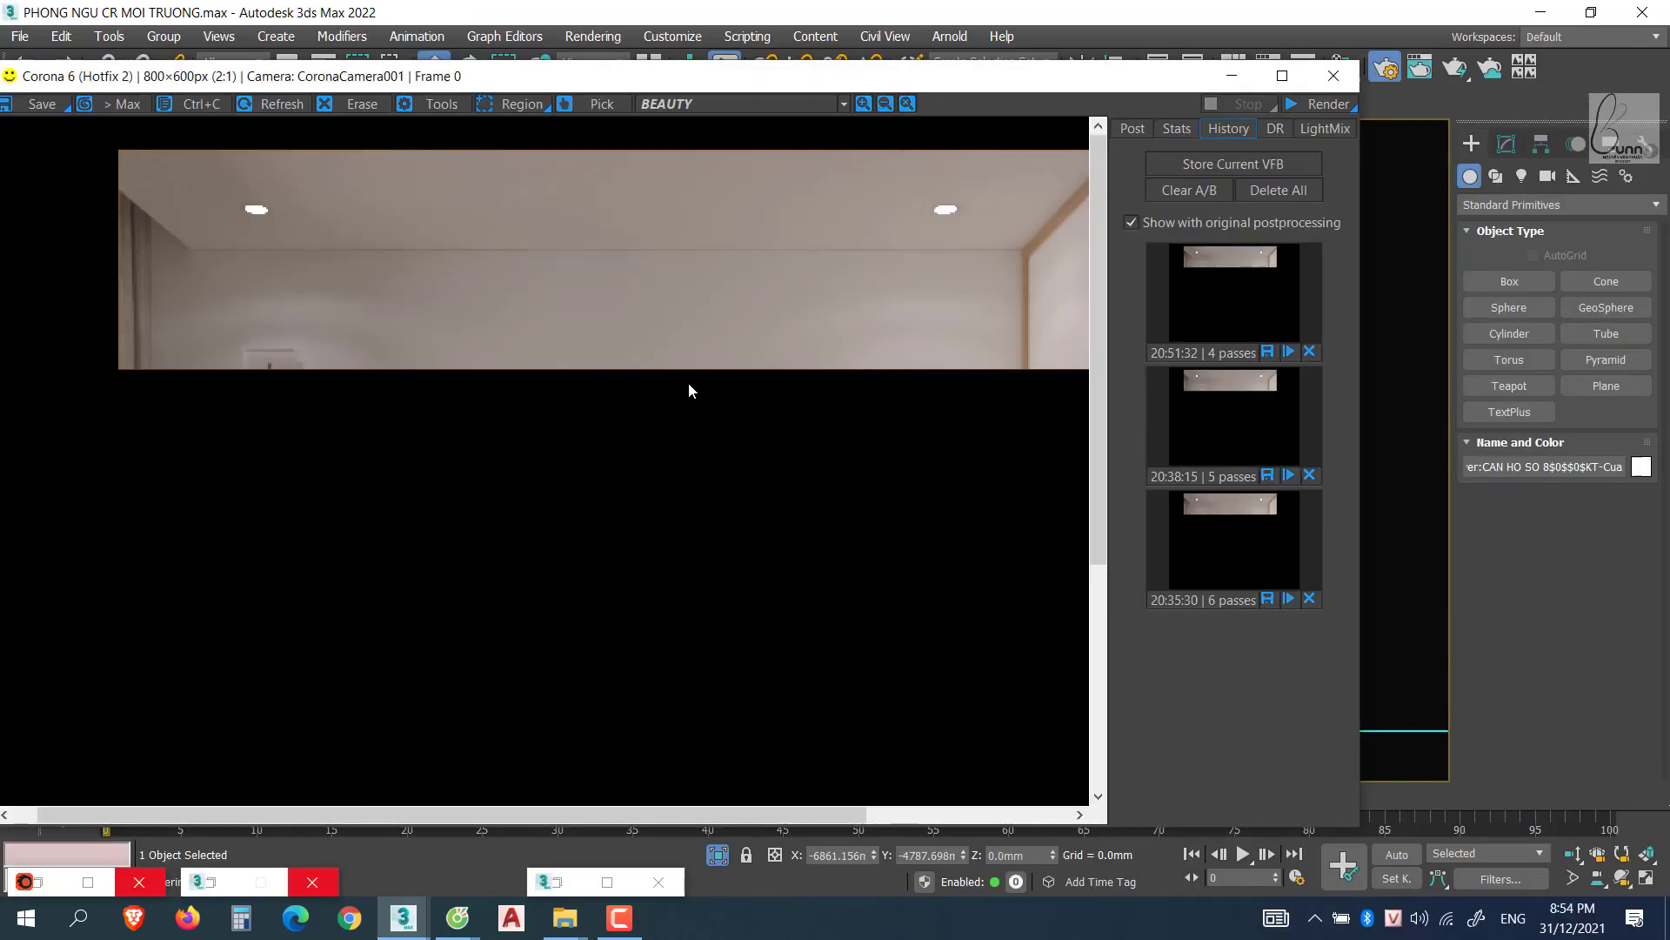